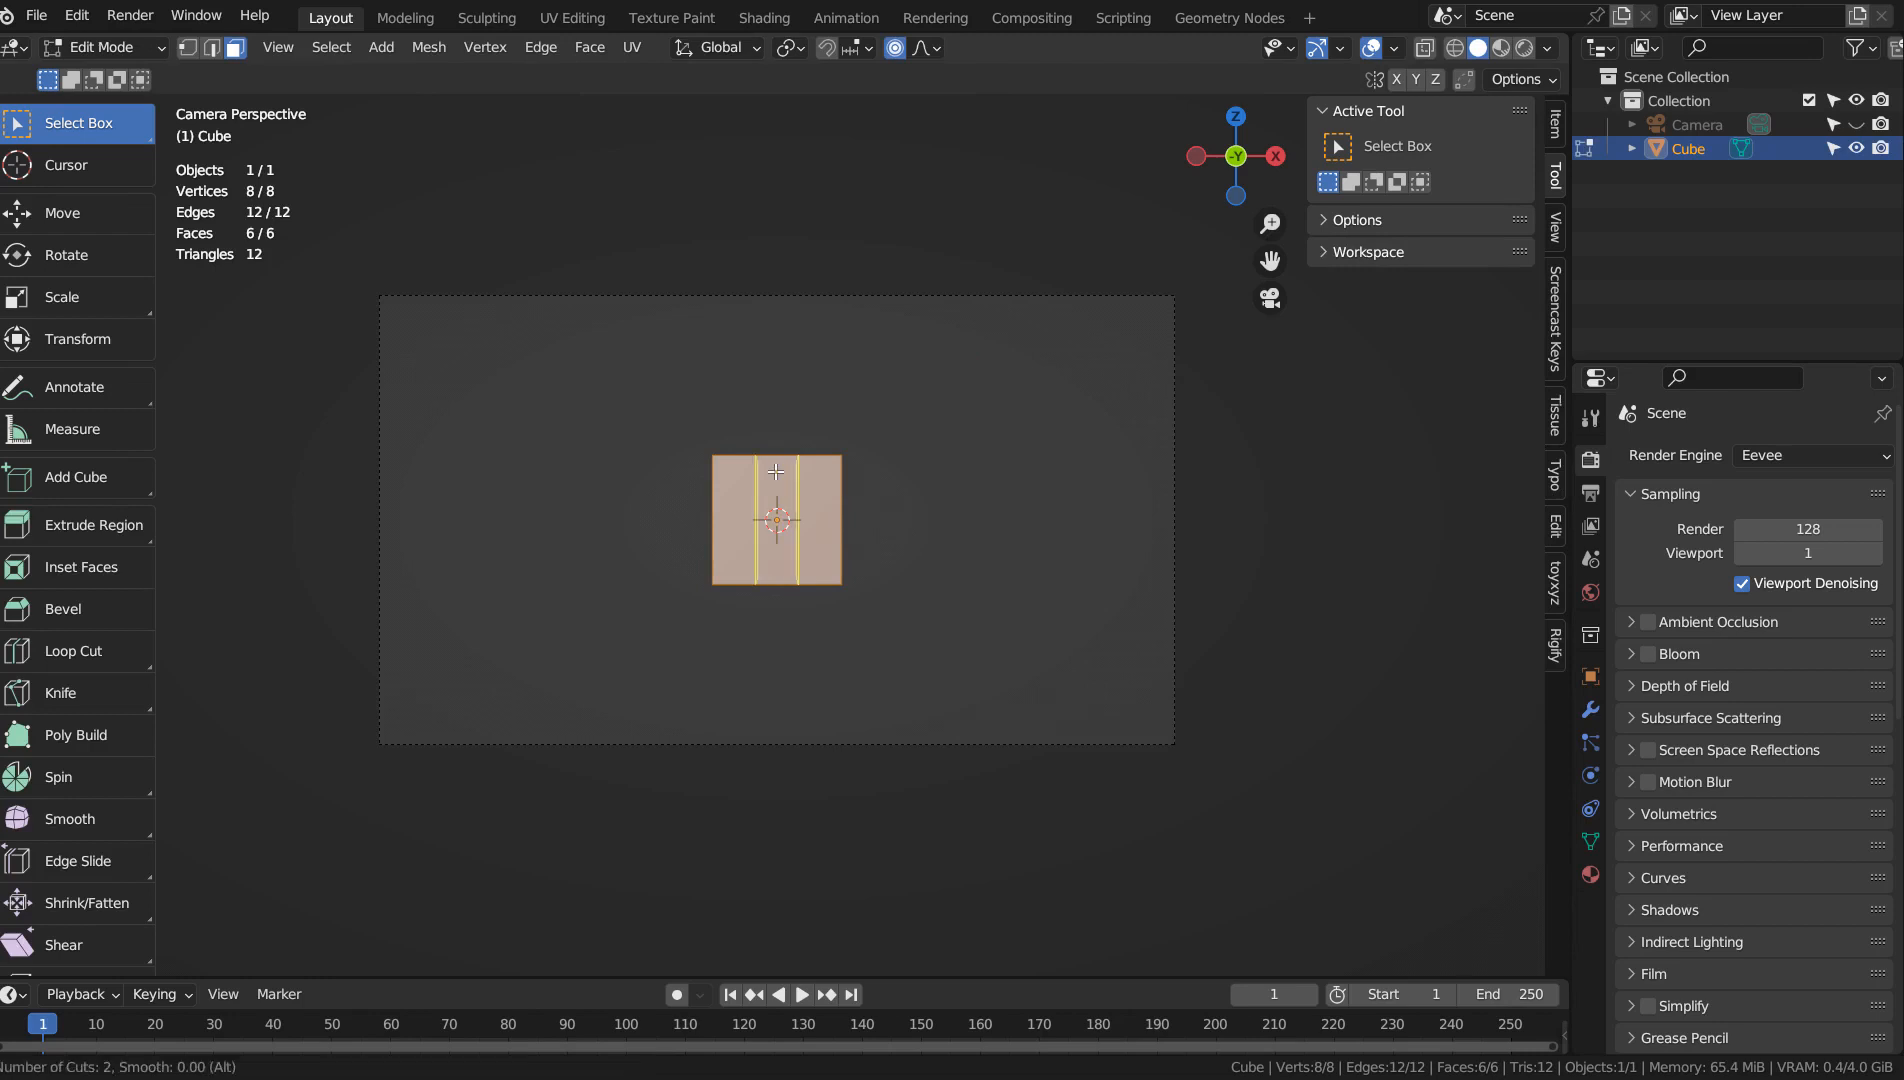
Add two vertical loop cuts to the cube and raise its top middle face about 2.37 m along Z with smooth proportional editing.
click(776, 471)
click(776, 471)
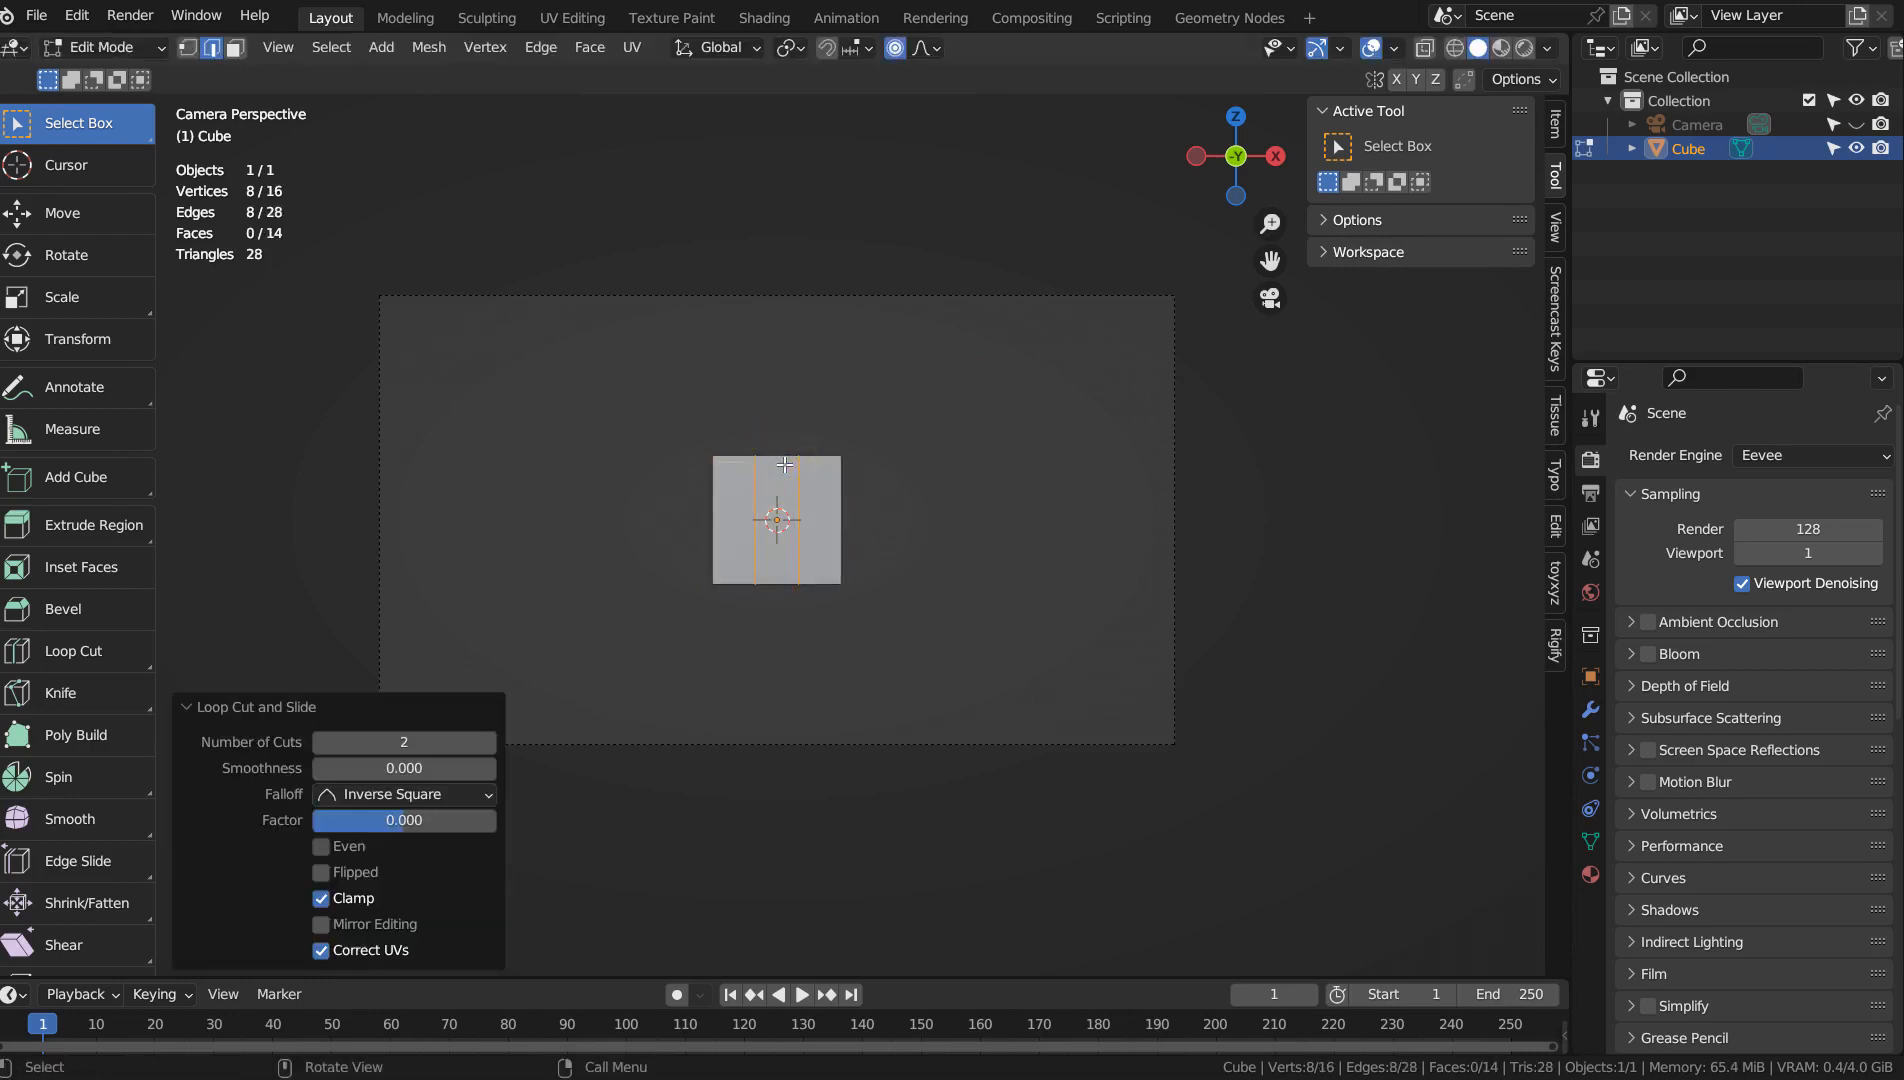
key(3)
middle_drag(785, 465, 773, 465)
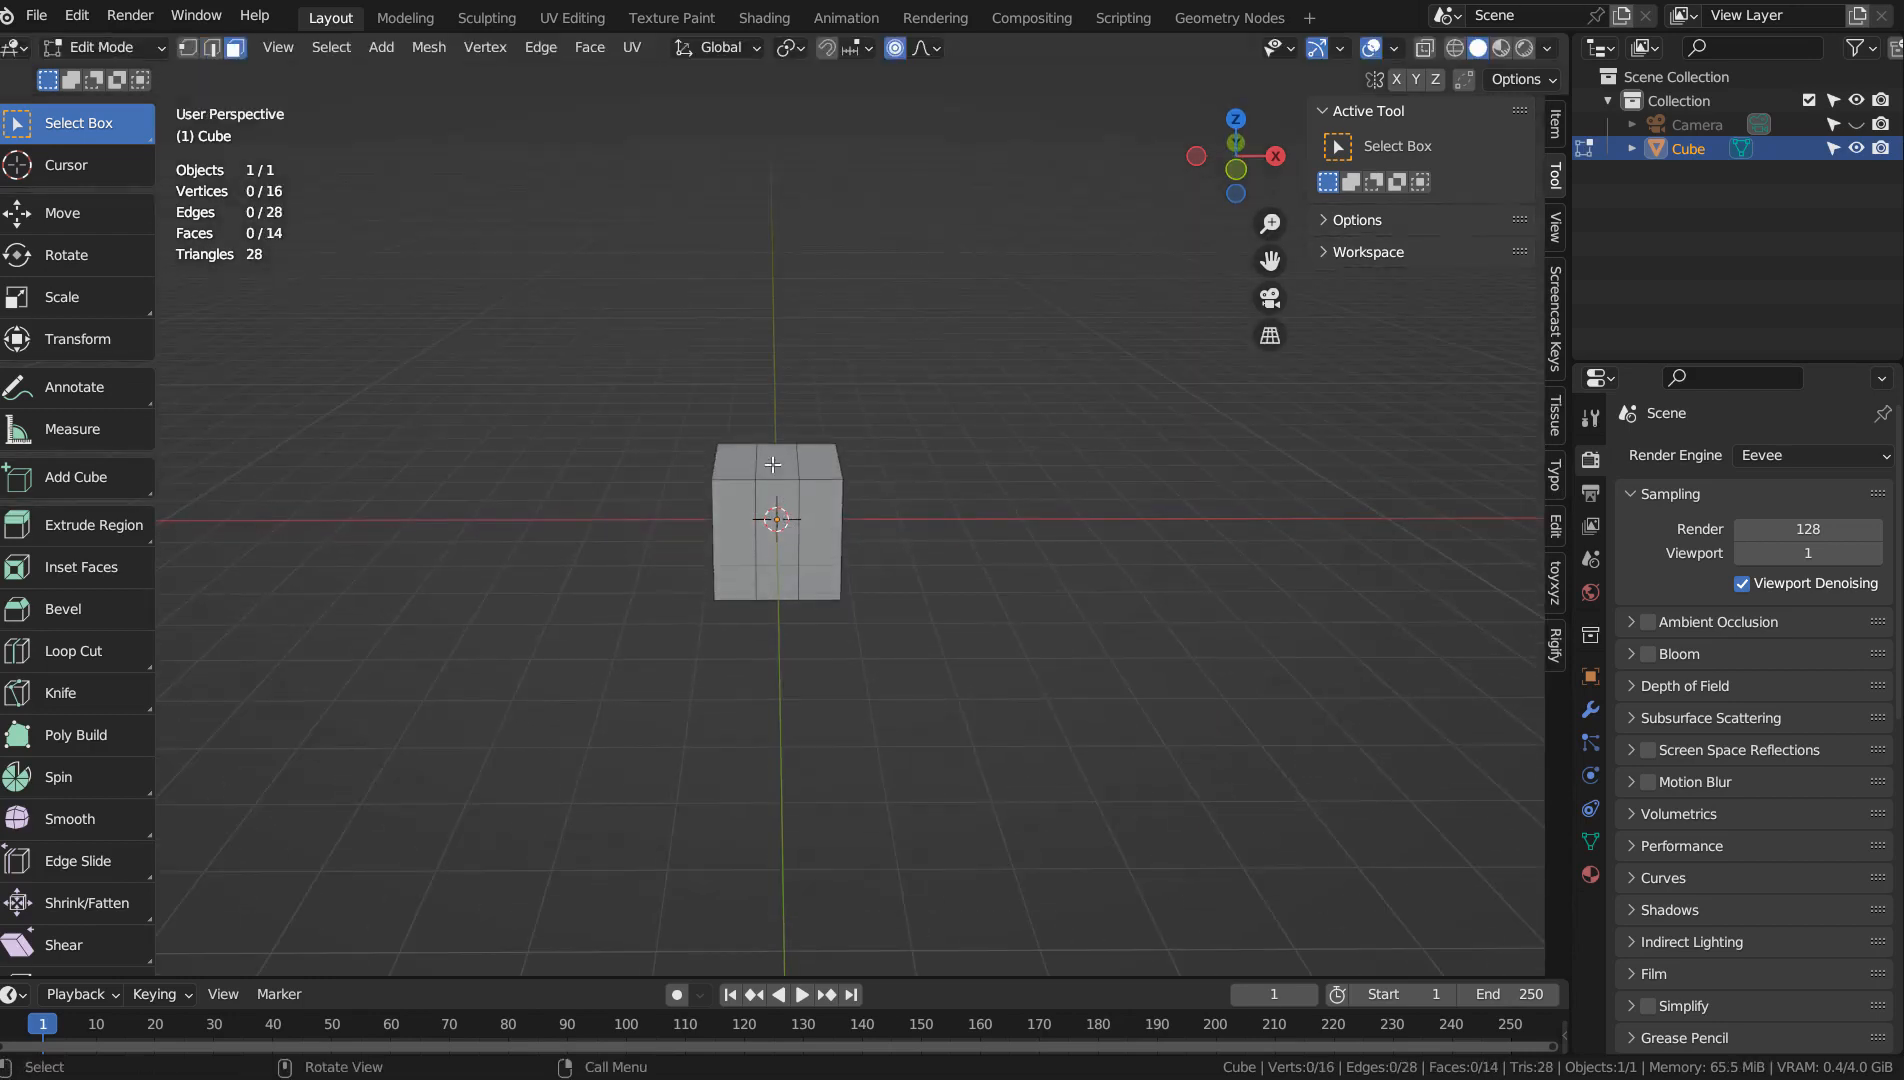
key(KP_1)
key(g)
key(z)
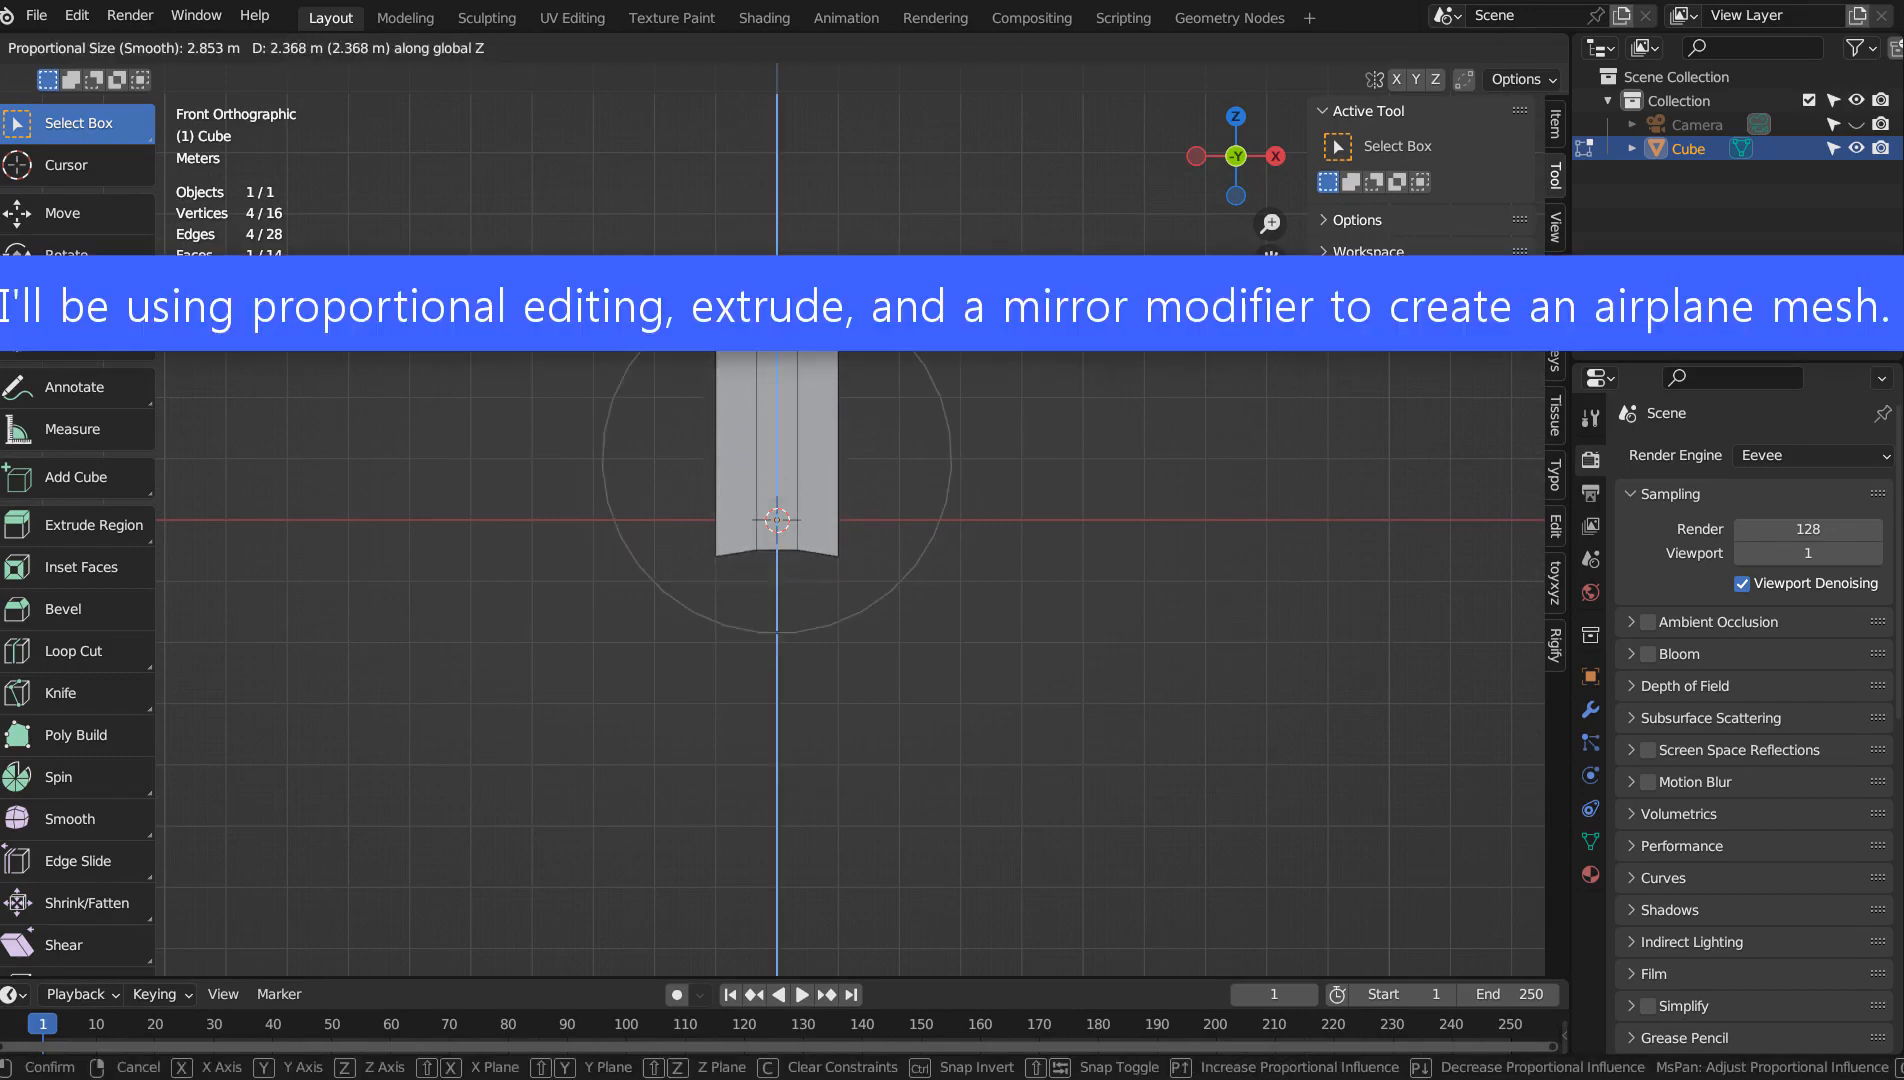
click(966, 63)
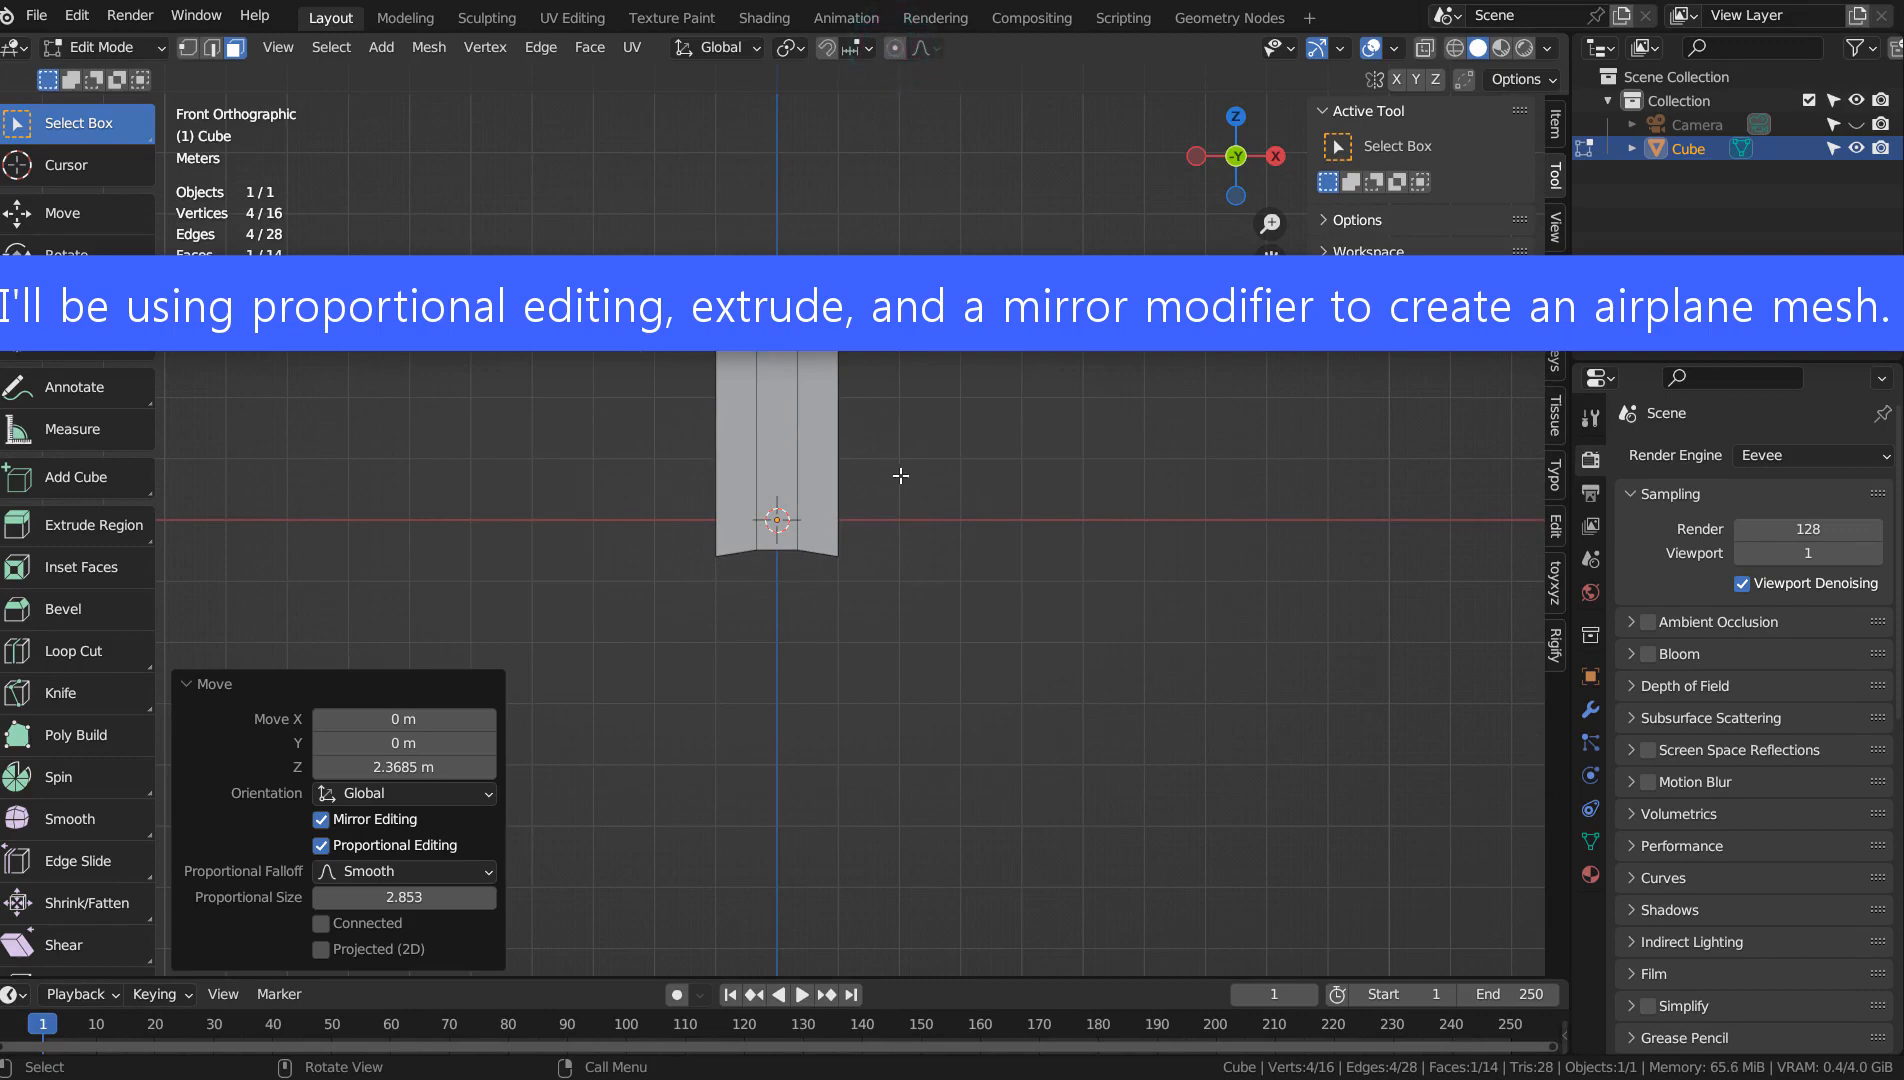
Flatten the whole body object to about 0.312 scale along Y.
key(Tab)
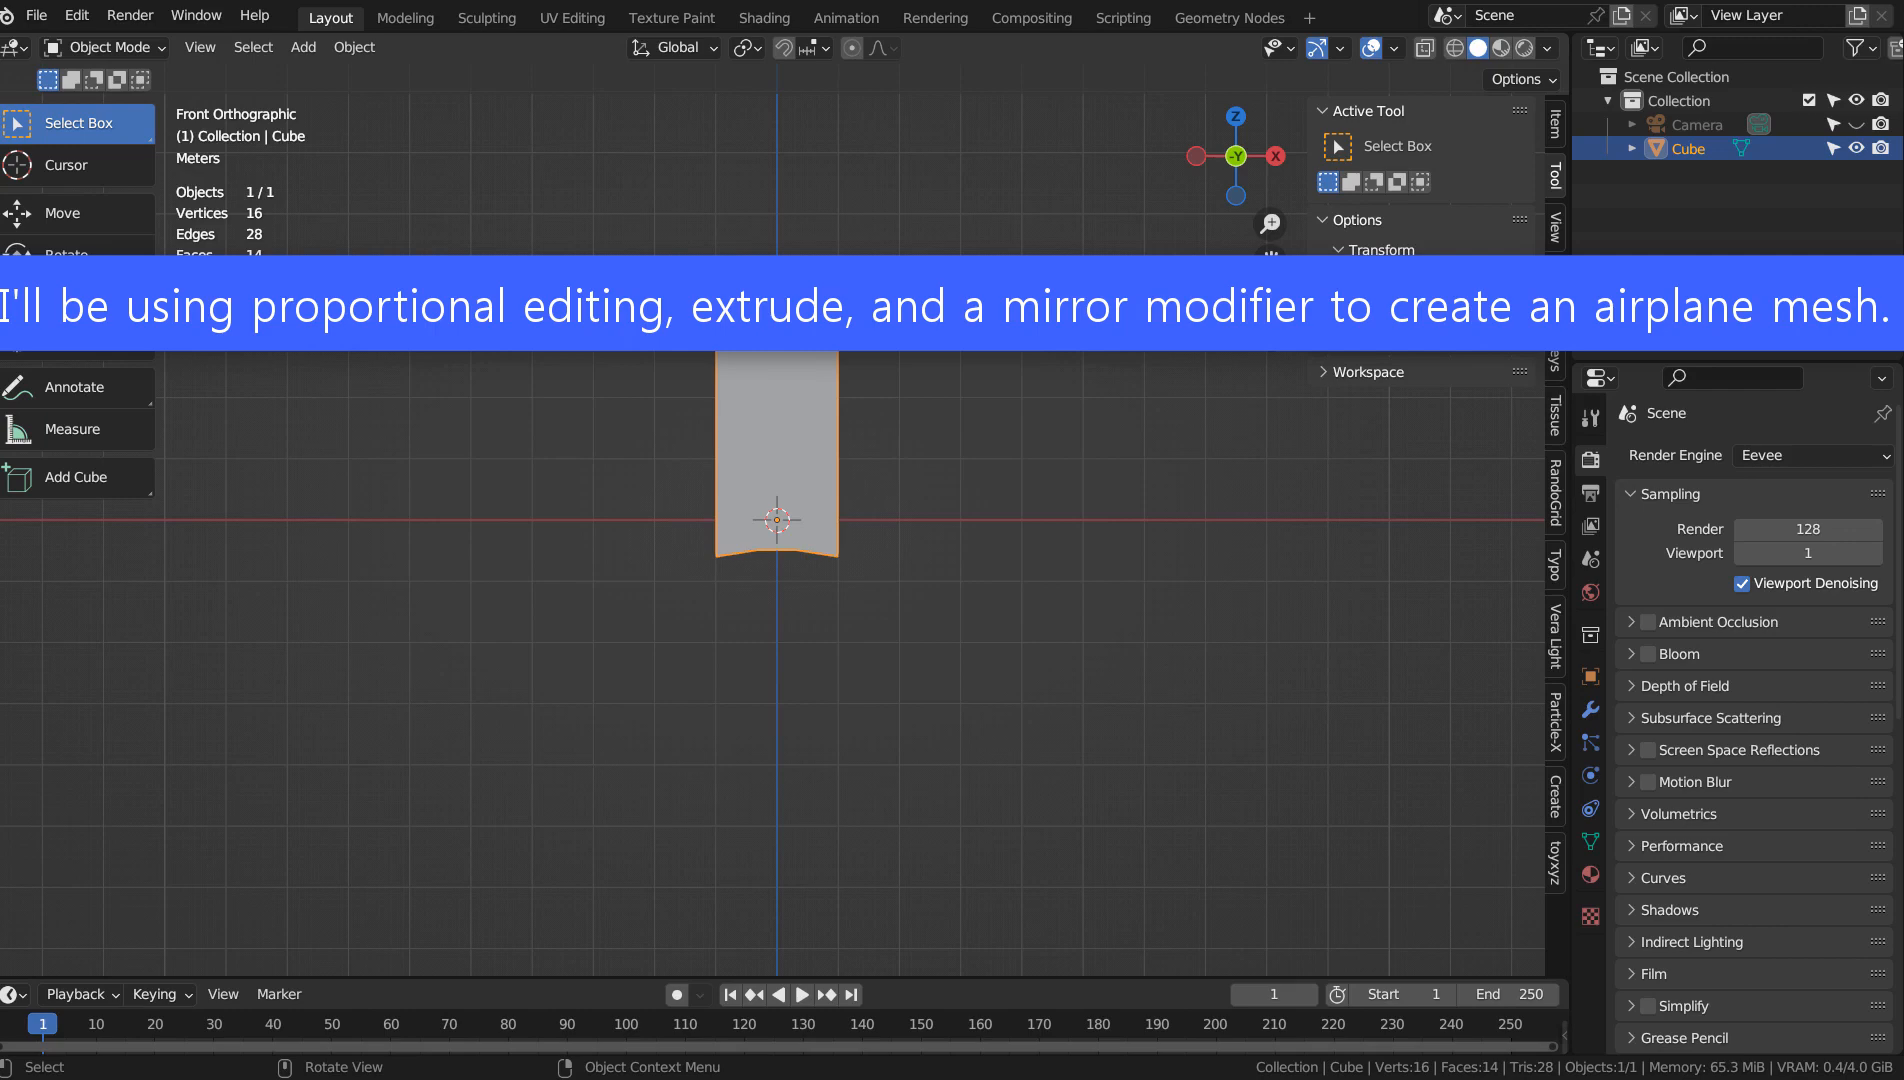
key(KP_3)
key(s)
key(y)
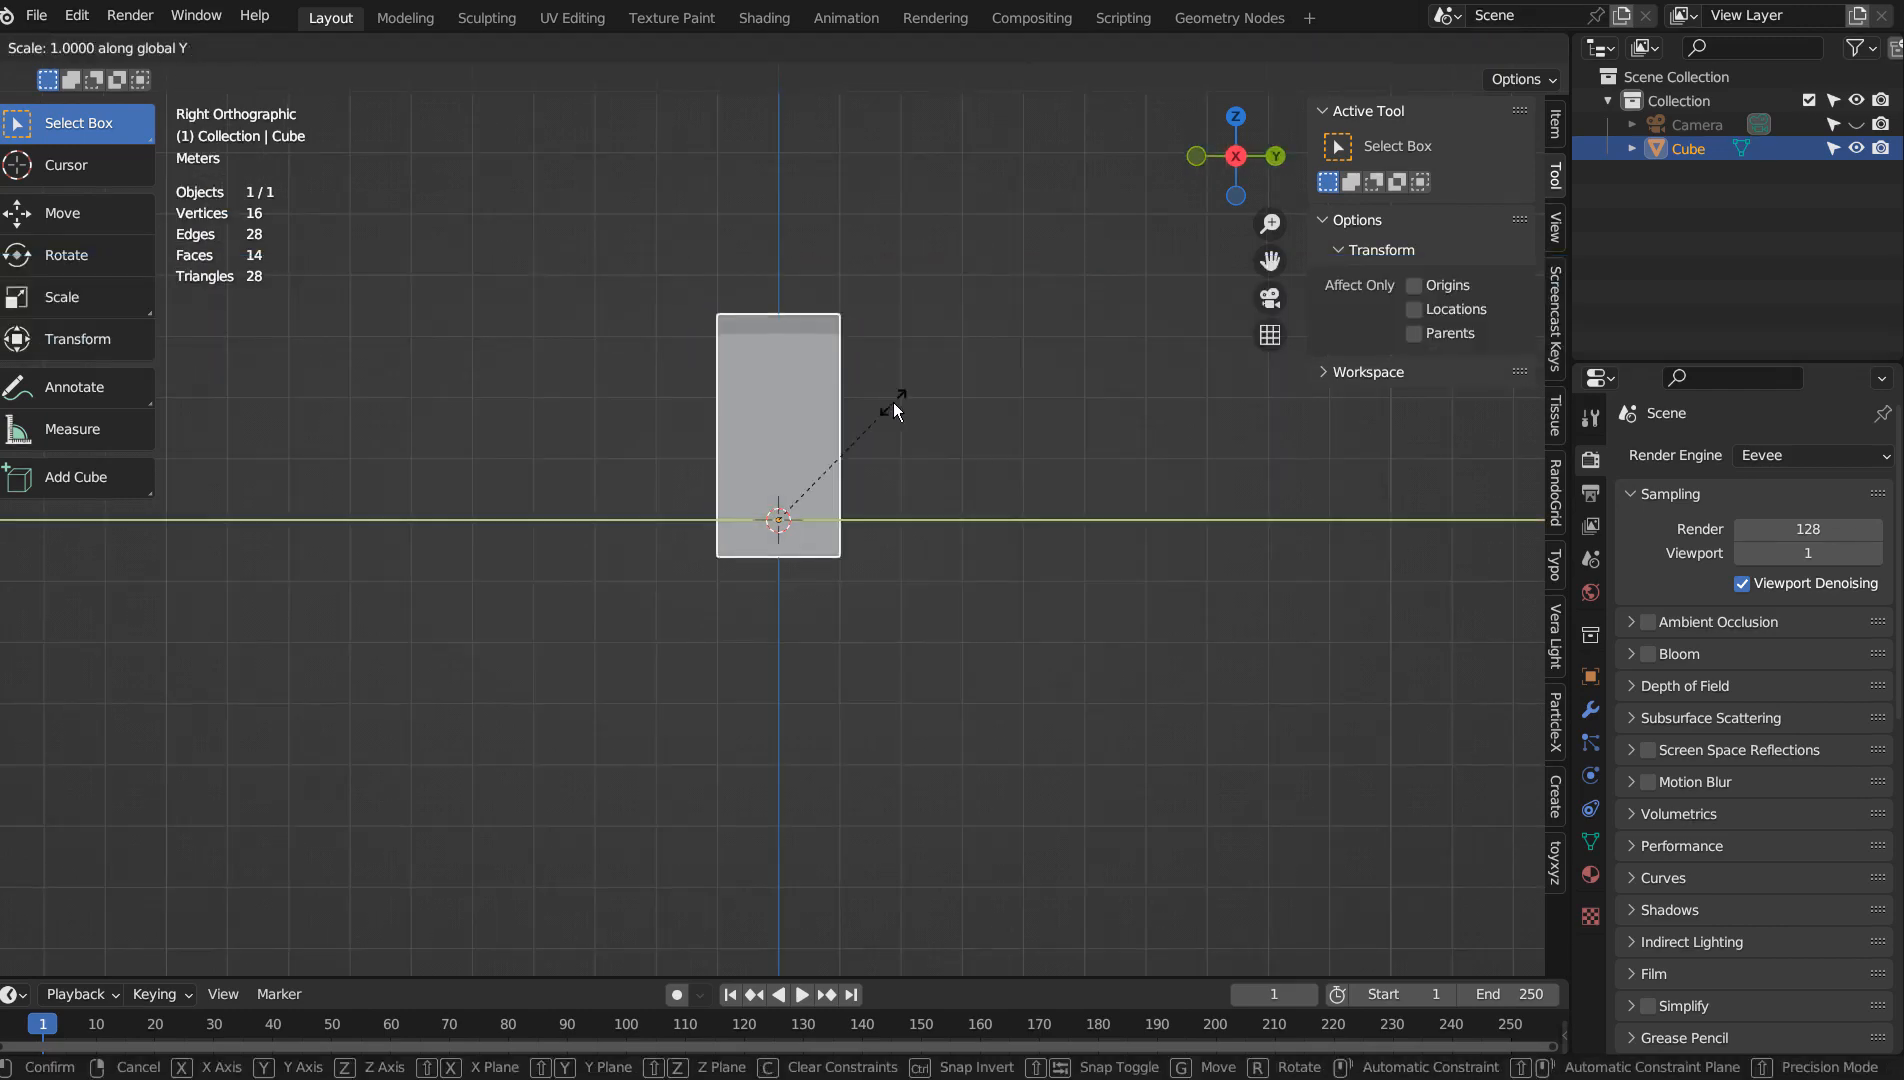
click(781, 470)
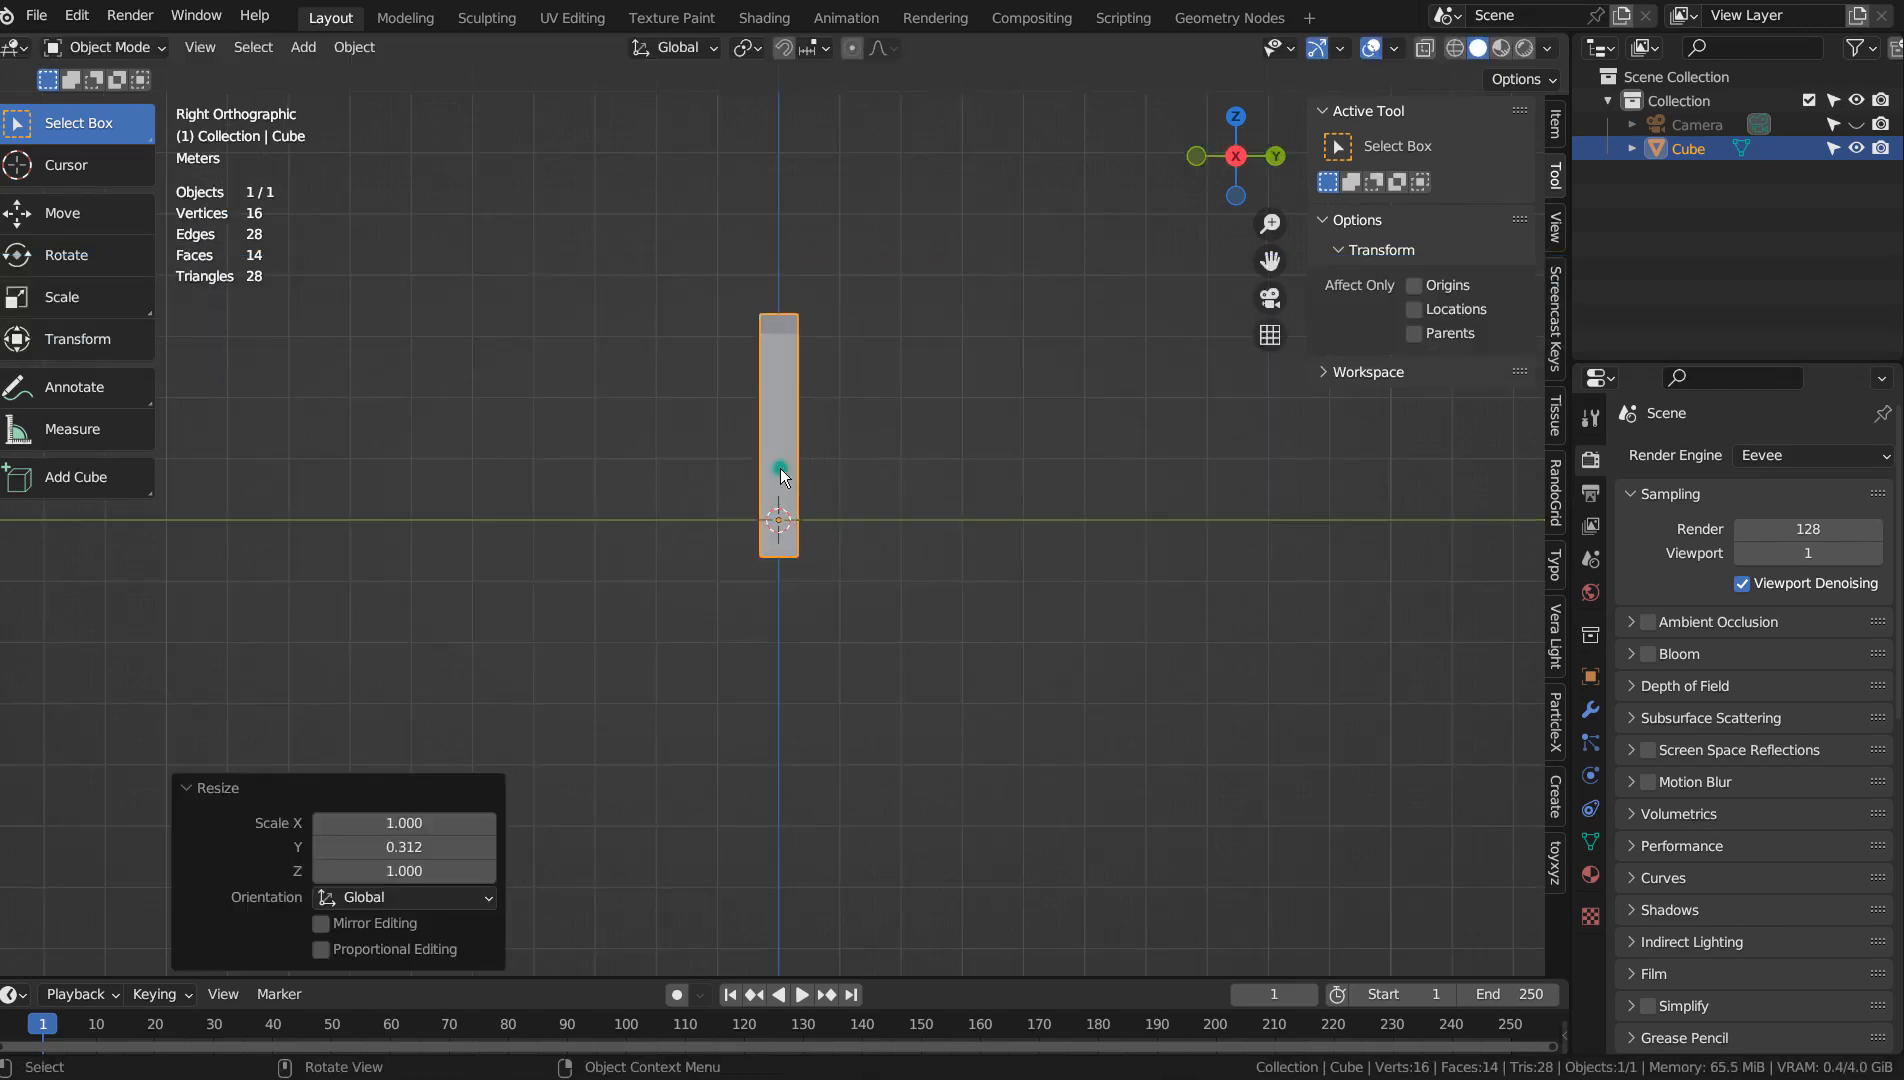
Turn on the Screencast Keys display and show the object's transform values.
click(1554, 282)
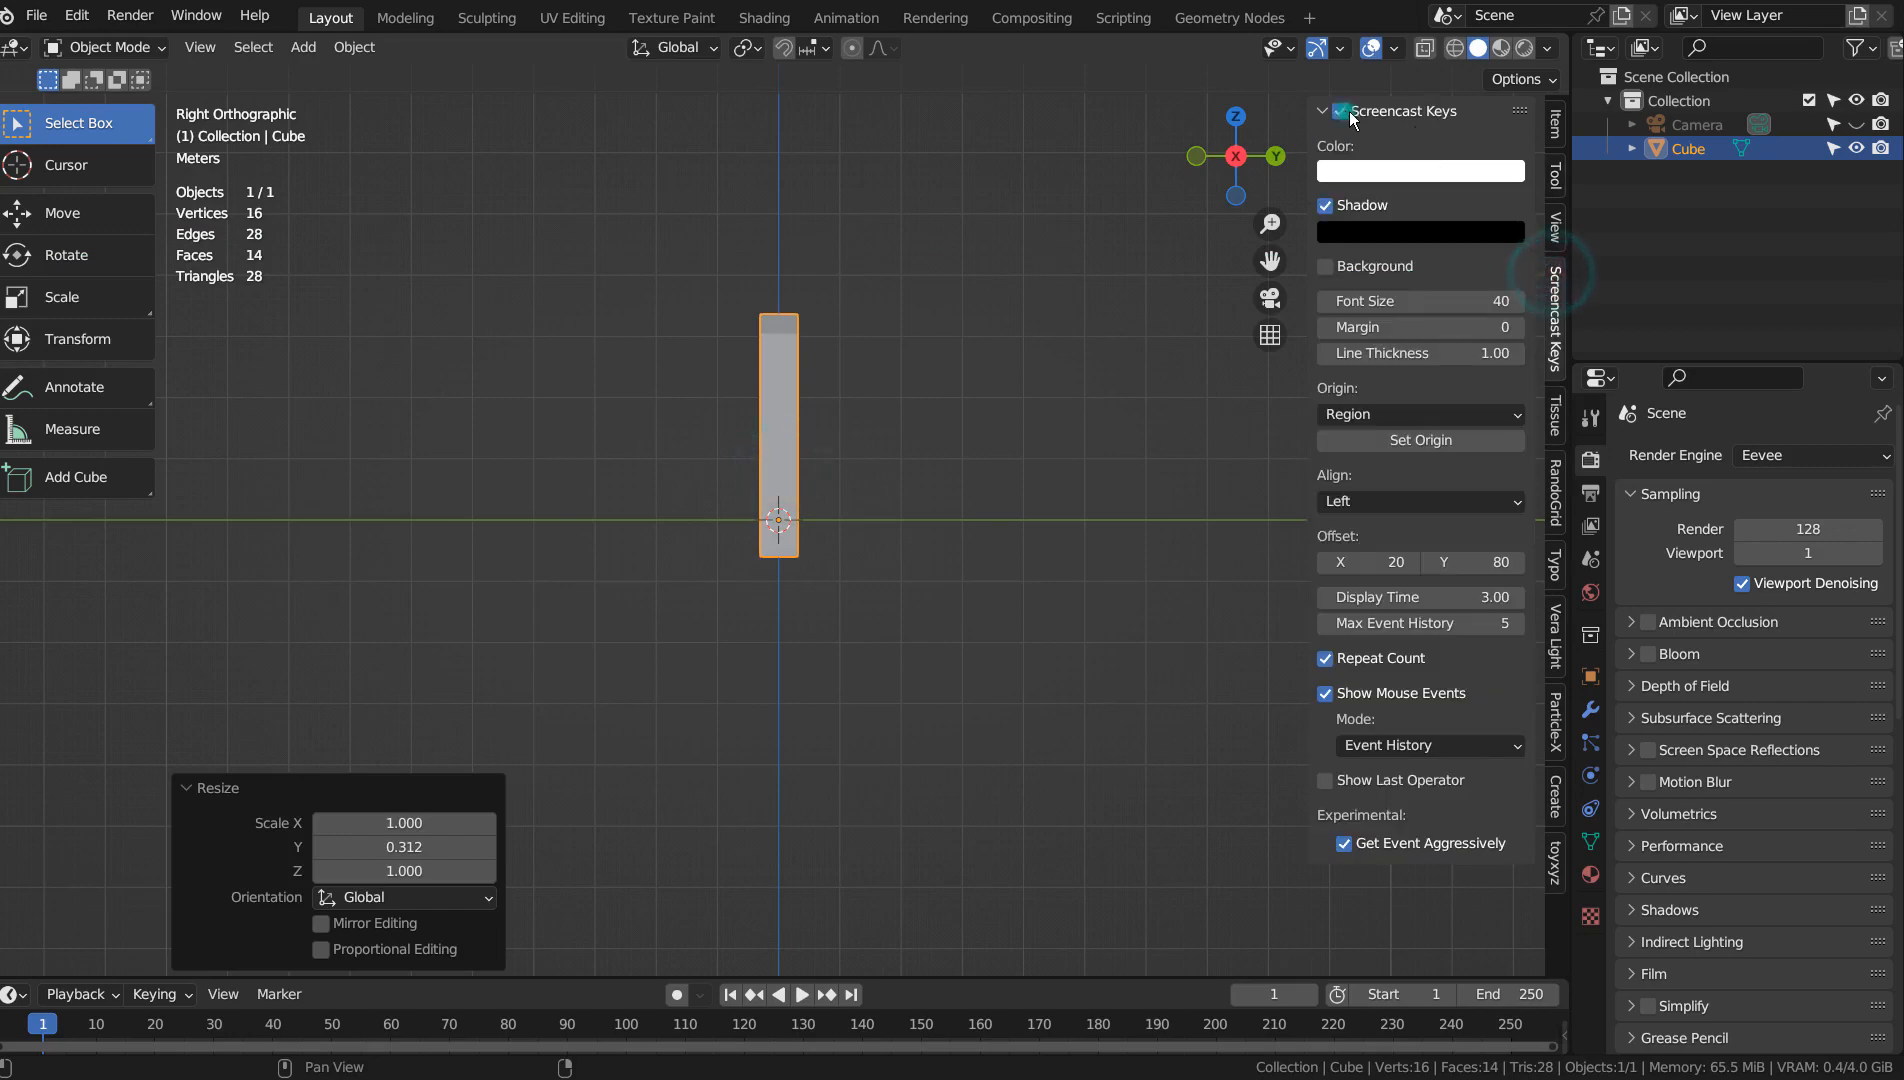
click(1558, 120)
Move the body about 1.28 m down along Z in the camera view.
key(KP_0)
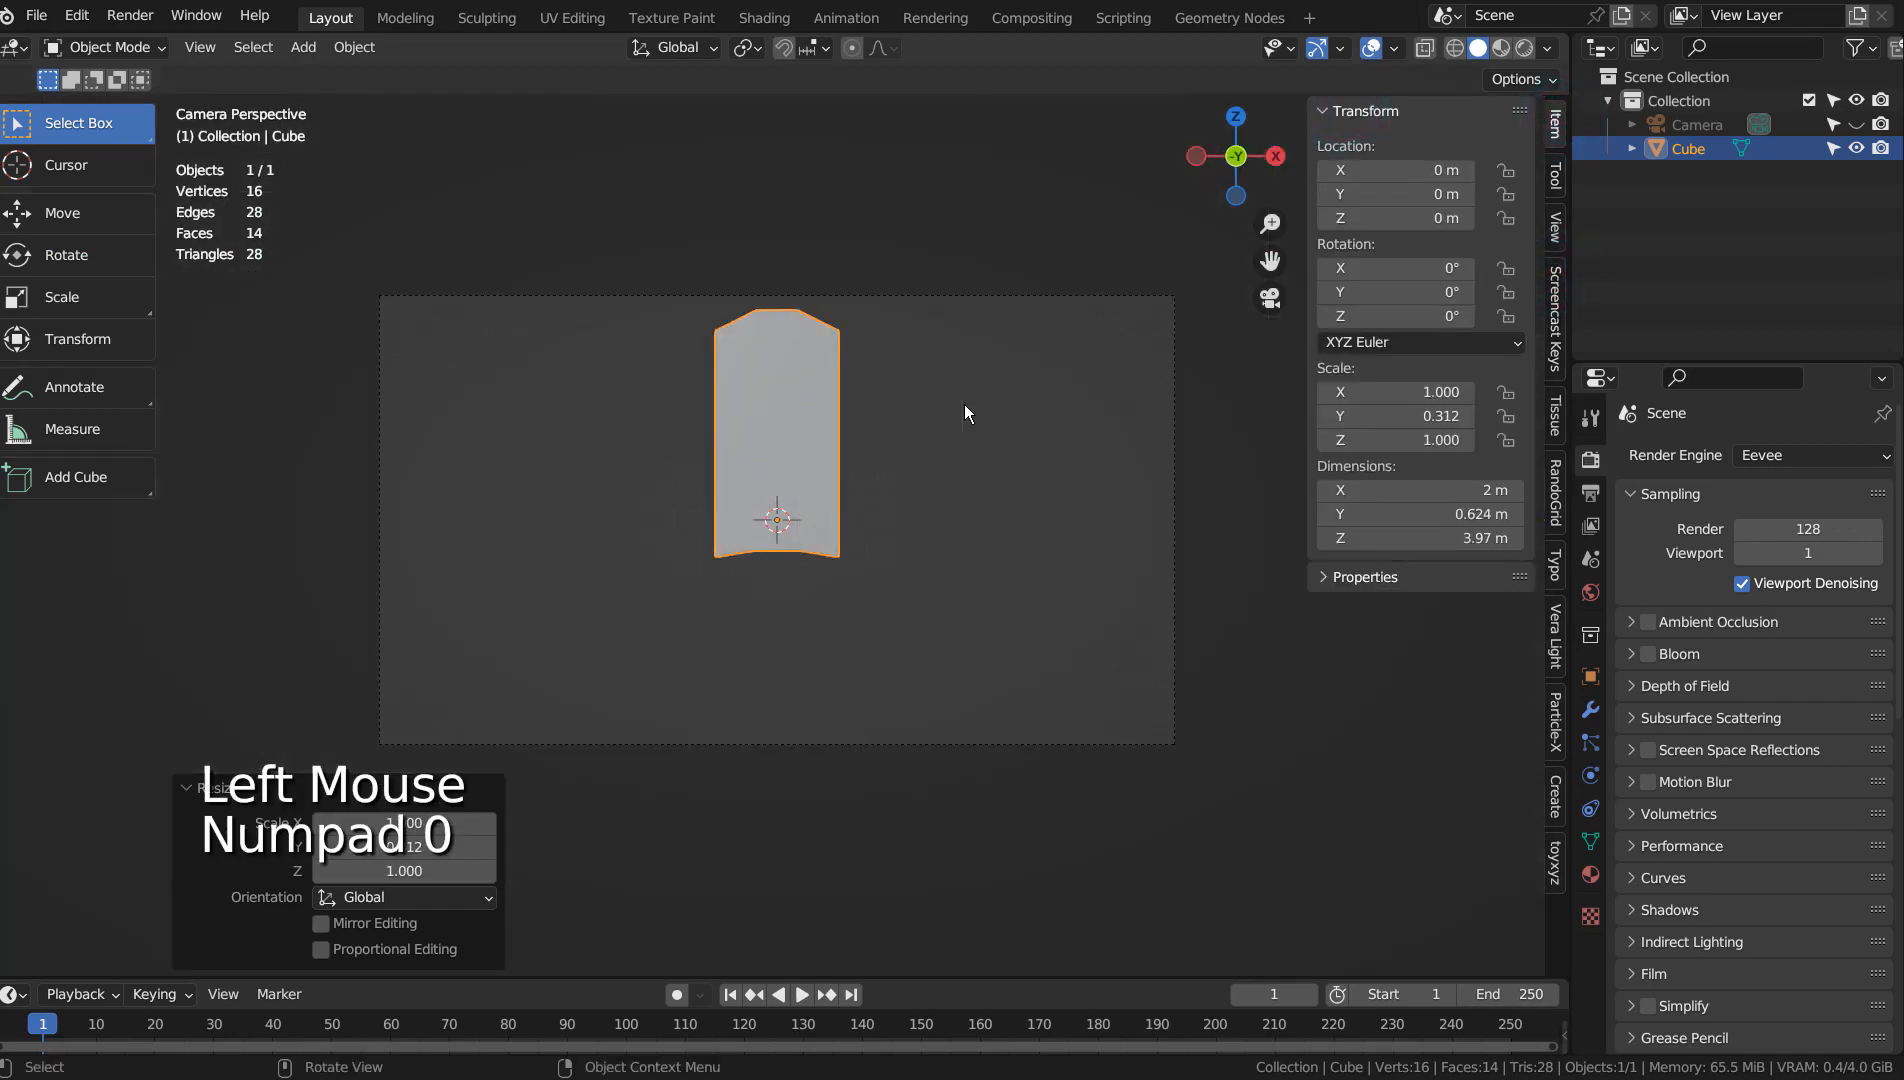
key(g)
key(z)
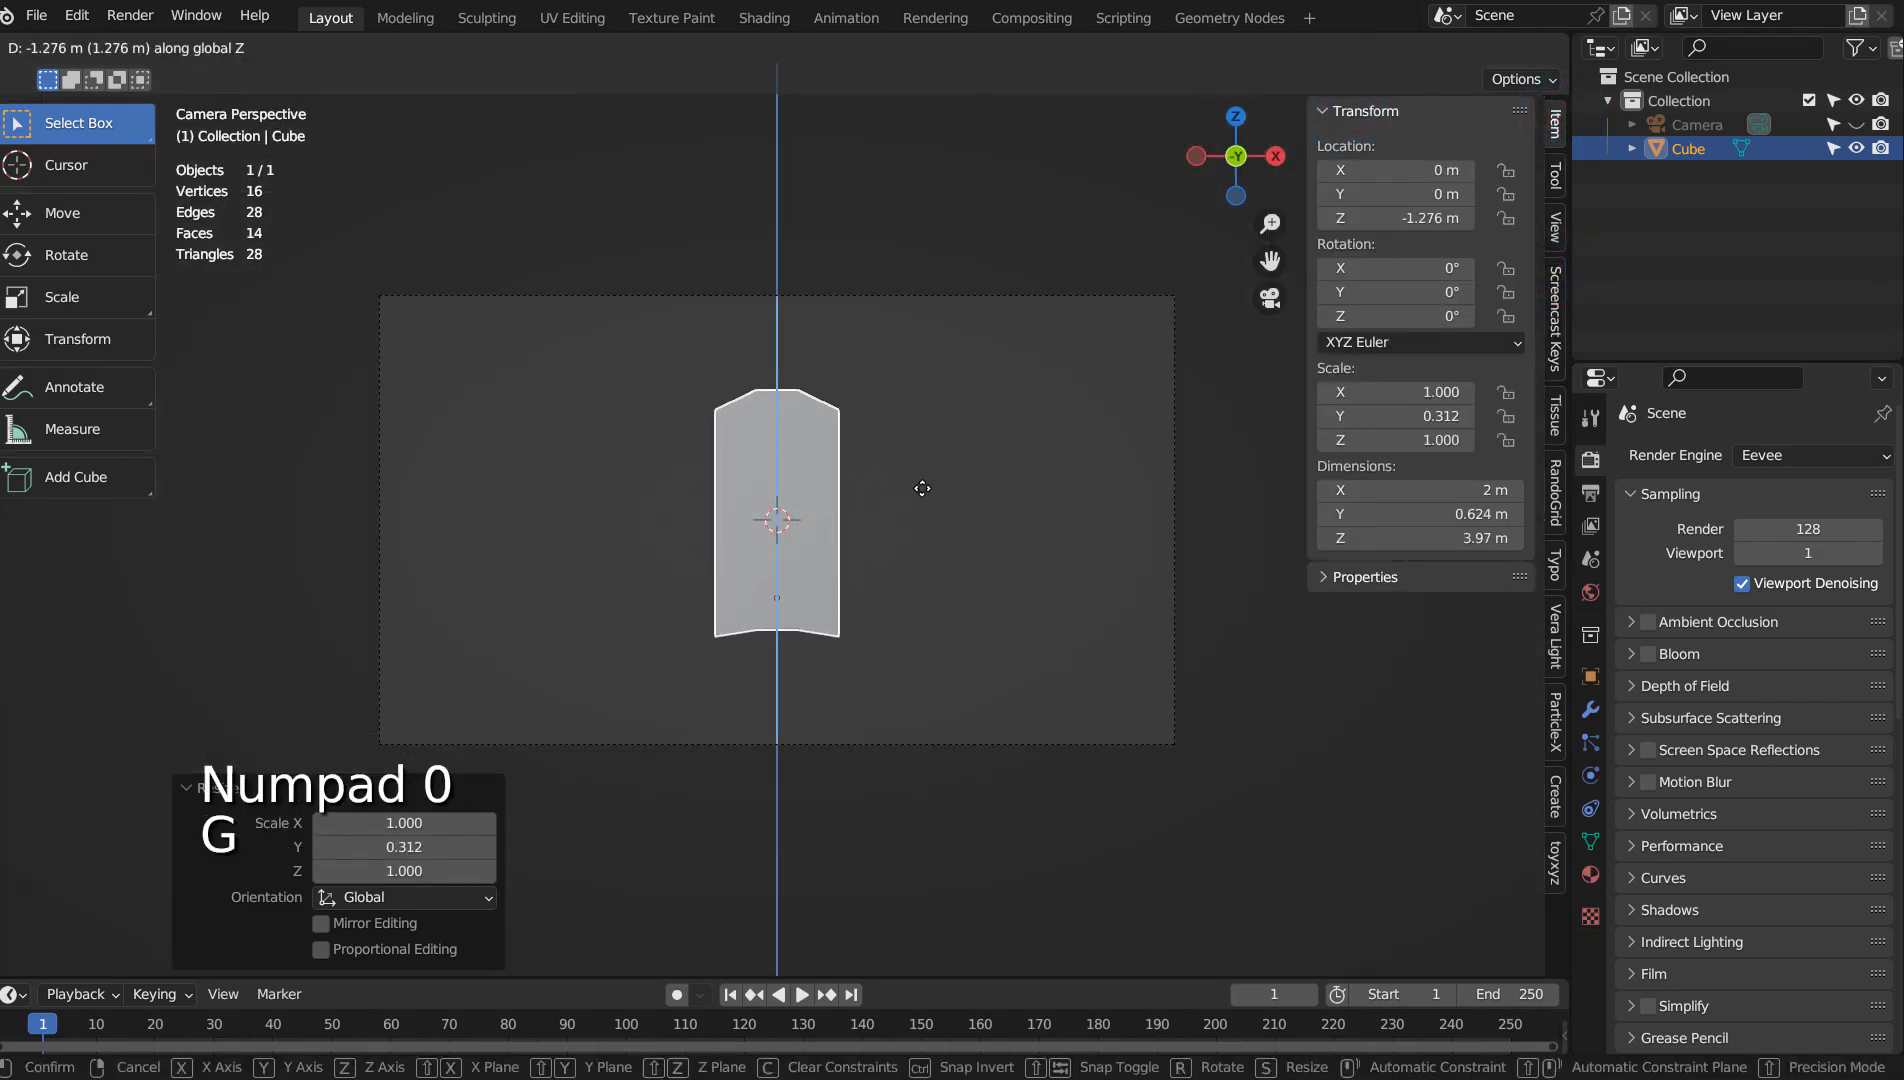
click(922, 488)
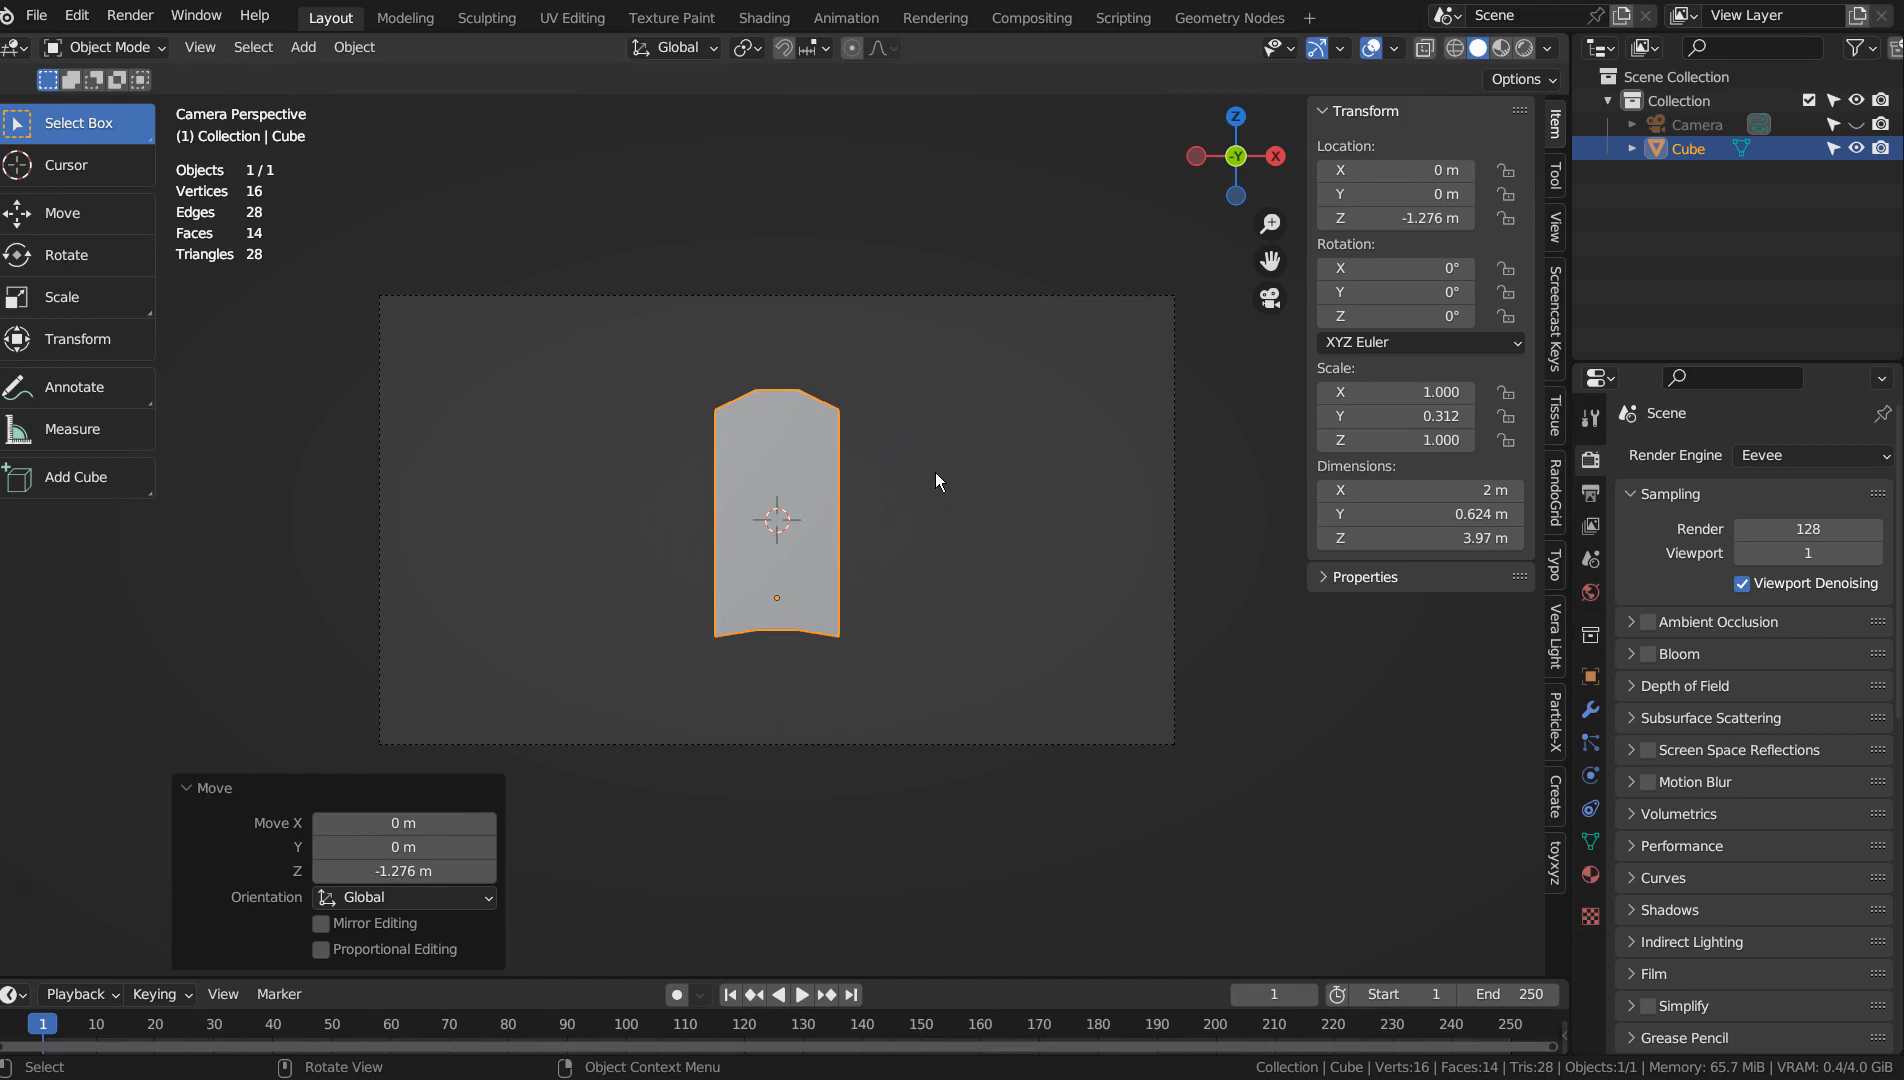
Add a cube mesh for the wing and move it about 1.08 m along X and 0.33 m up.
key(shift+a)
mouse_move(936, 472)
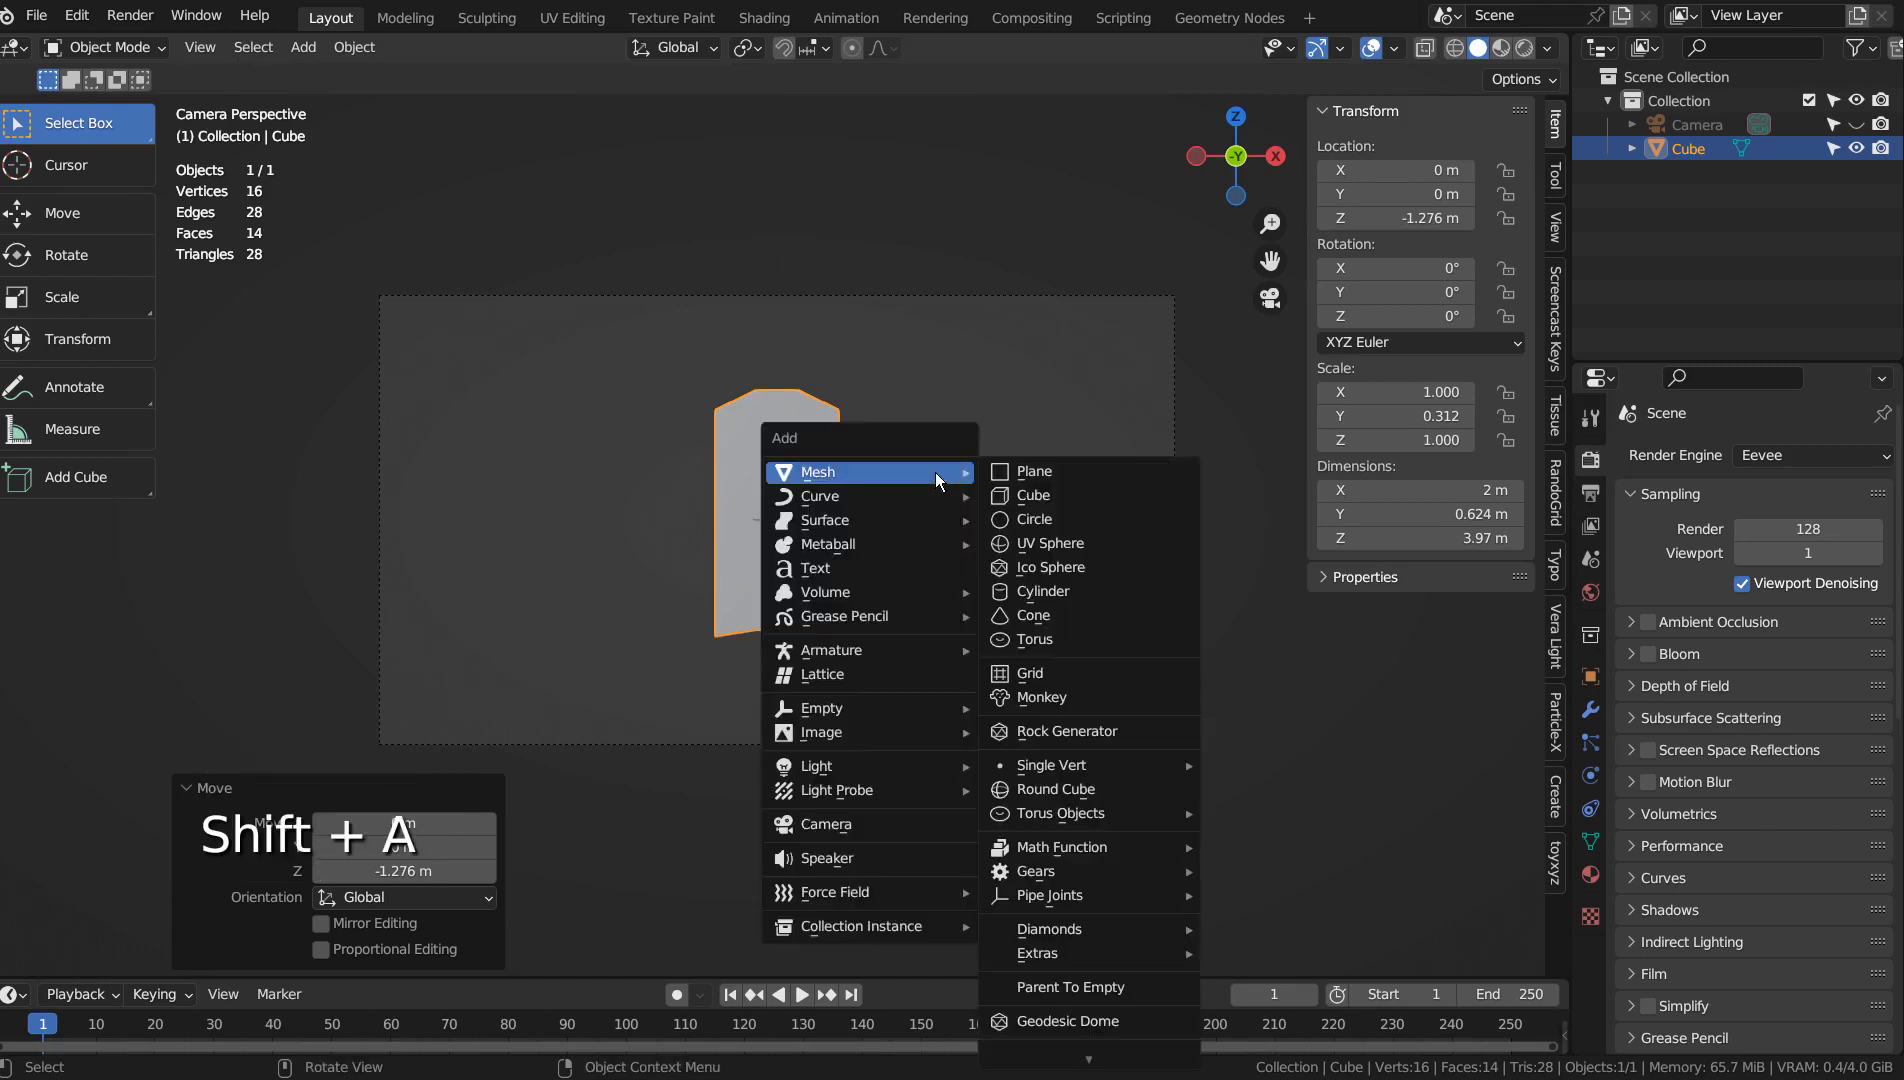
click(1036, 496)
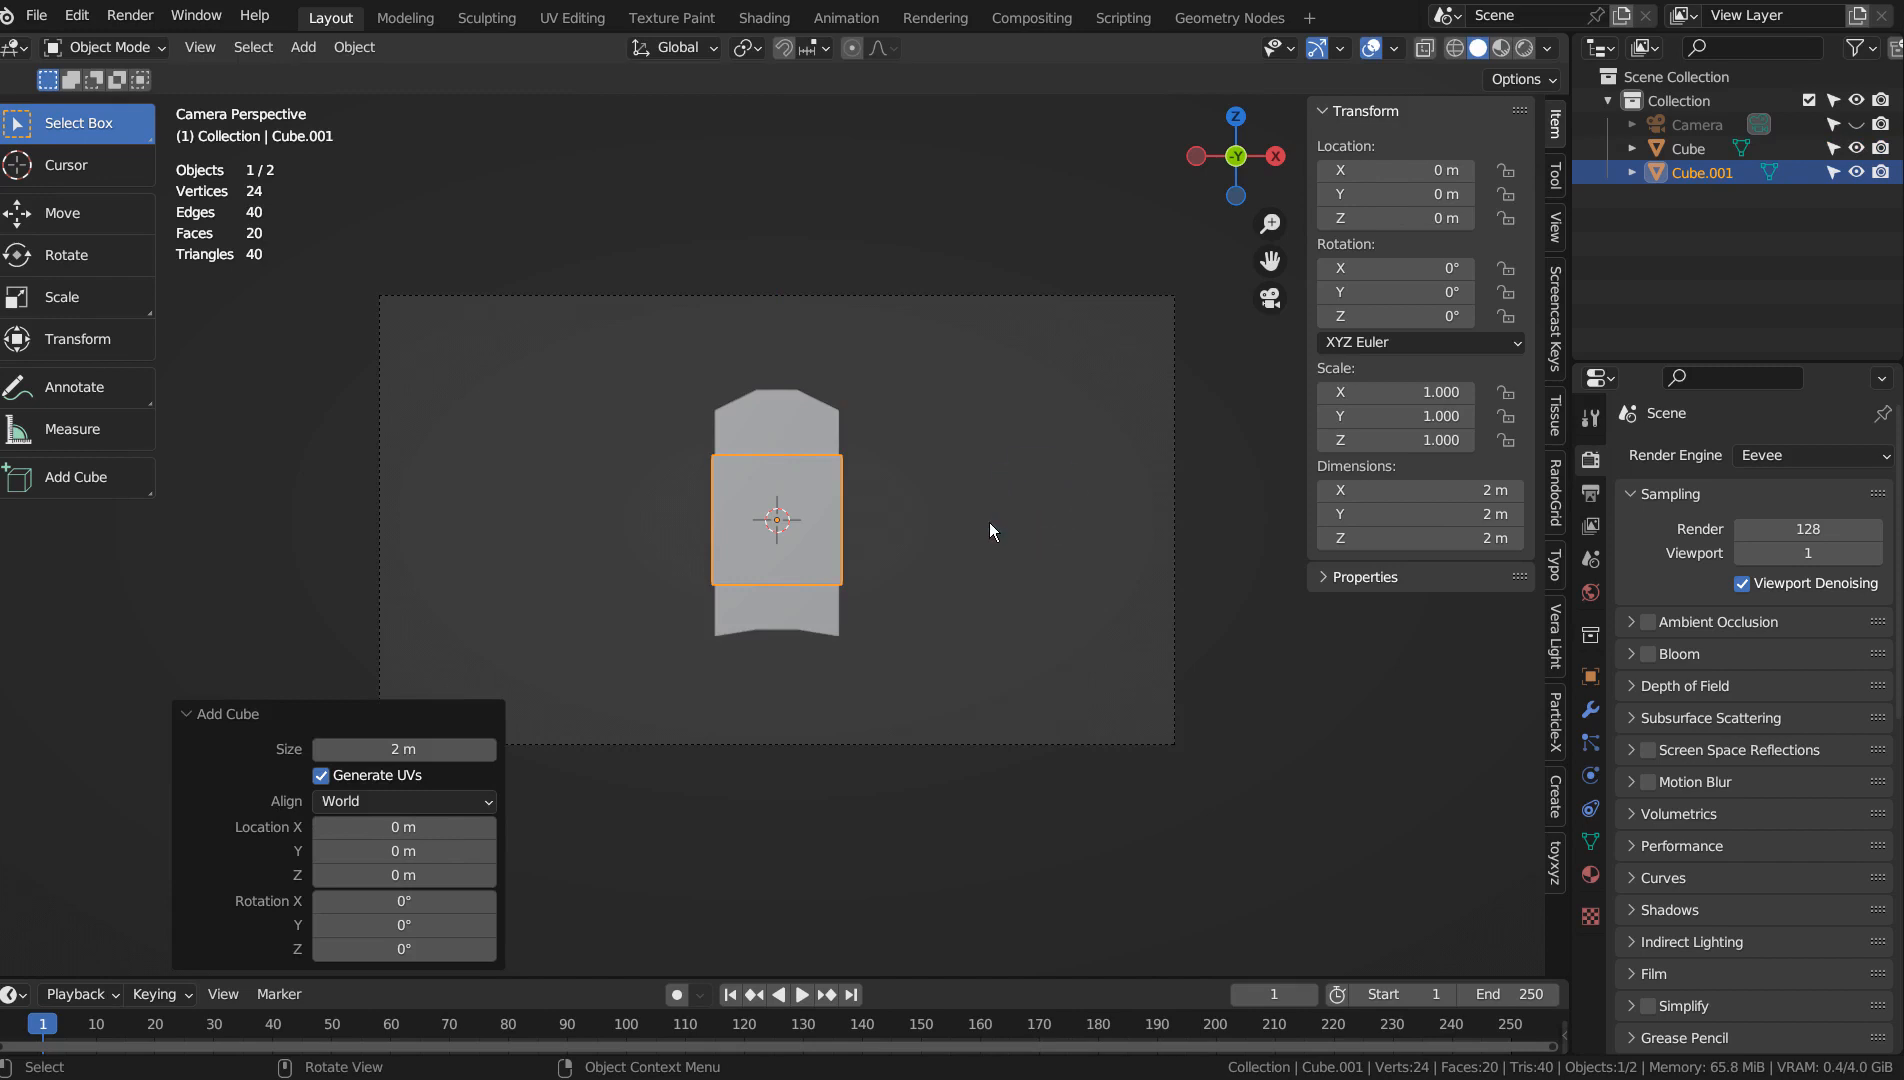
key(g)
click(1055, 505)
Stretch the new cube to about 1.52 along Z and shift it about 0.34 m along X and 0.15 m down.
key(s)
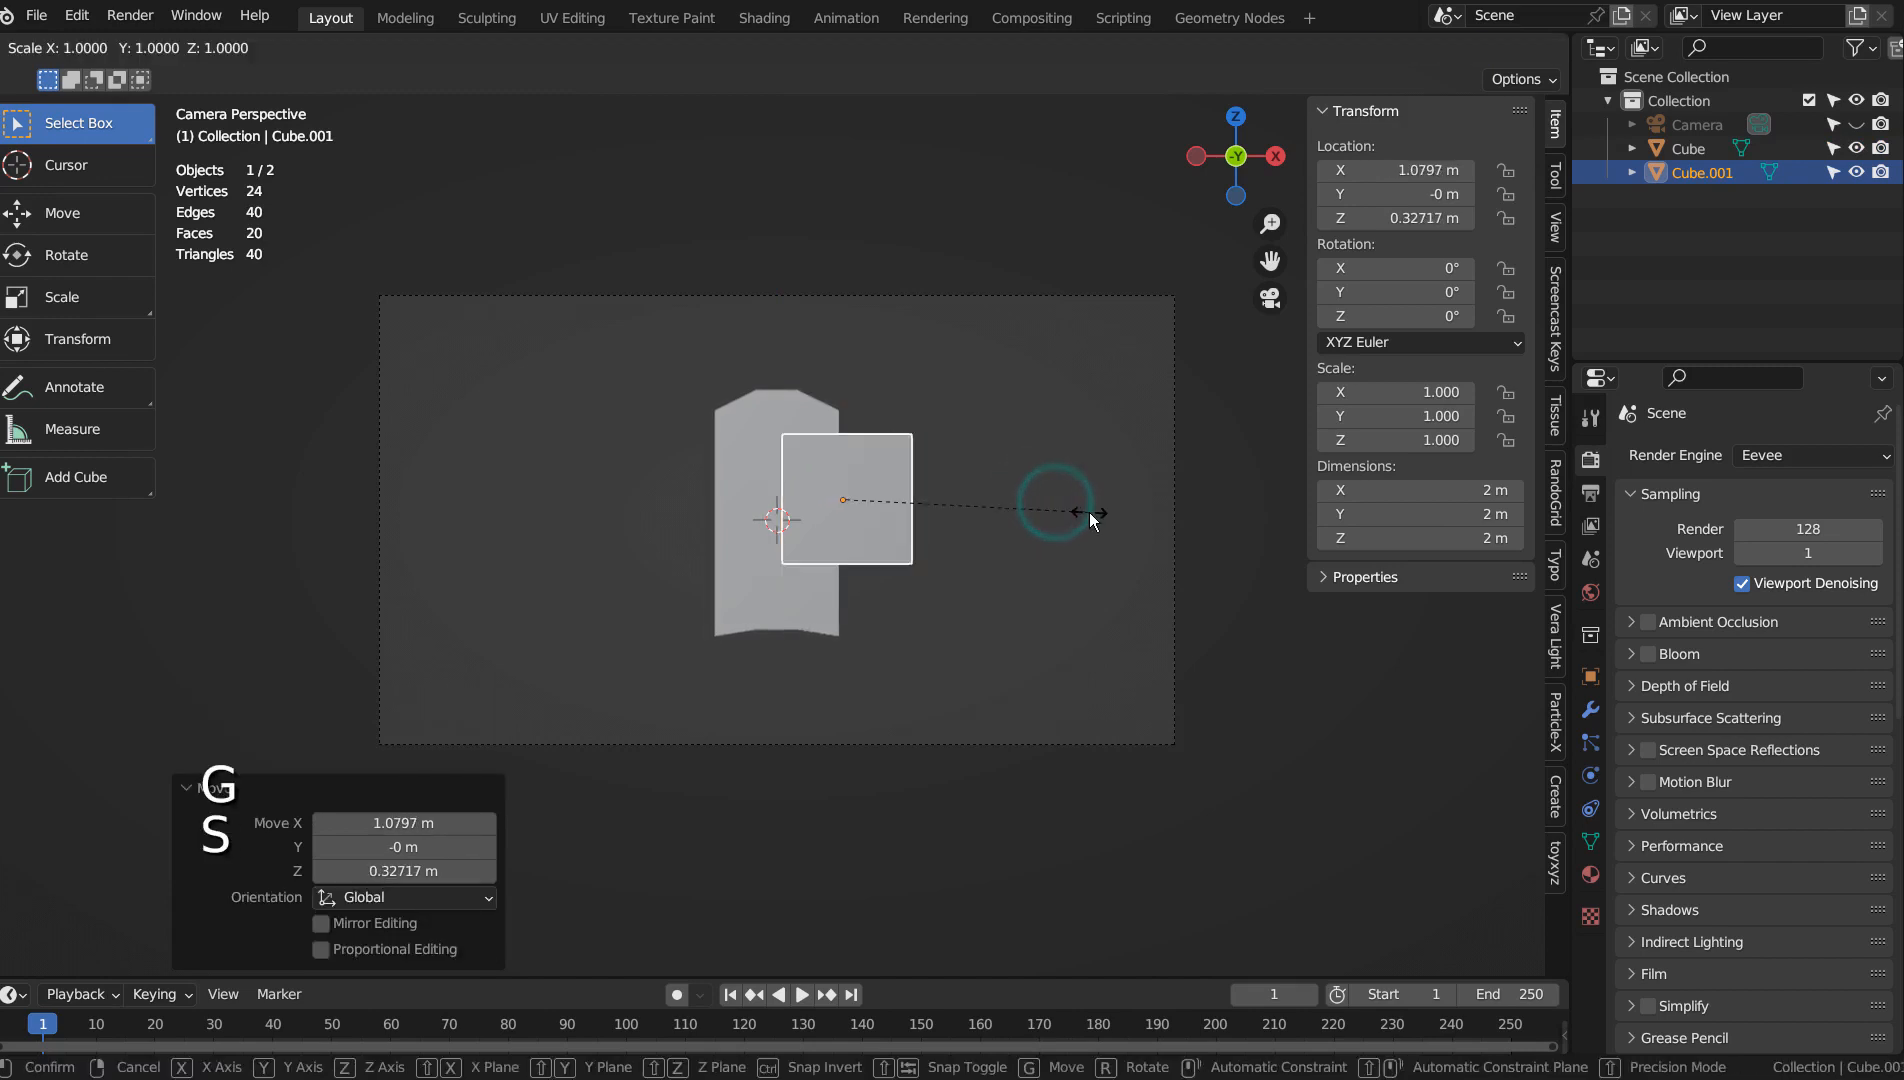
key(z)
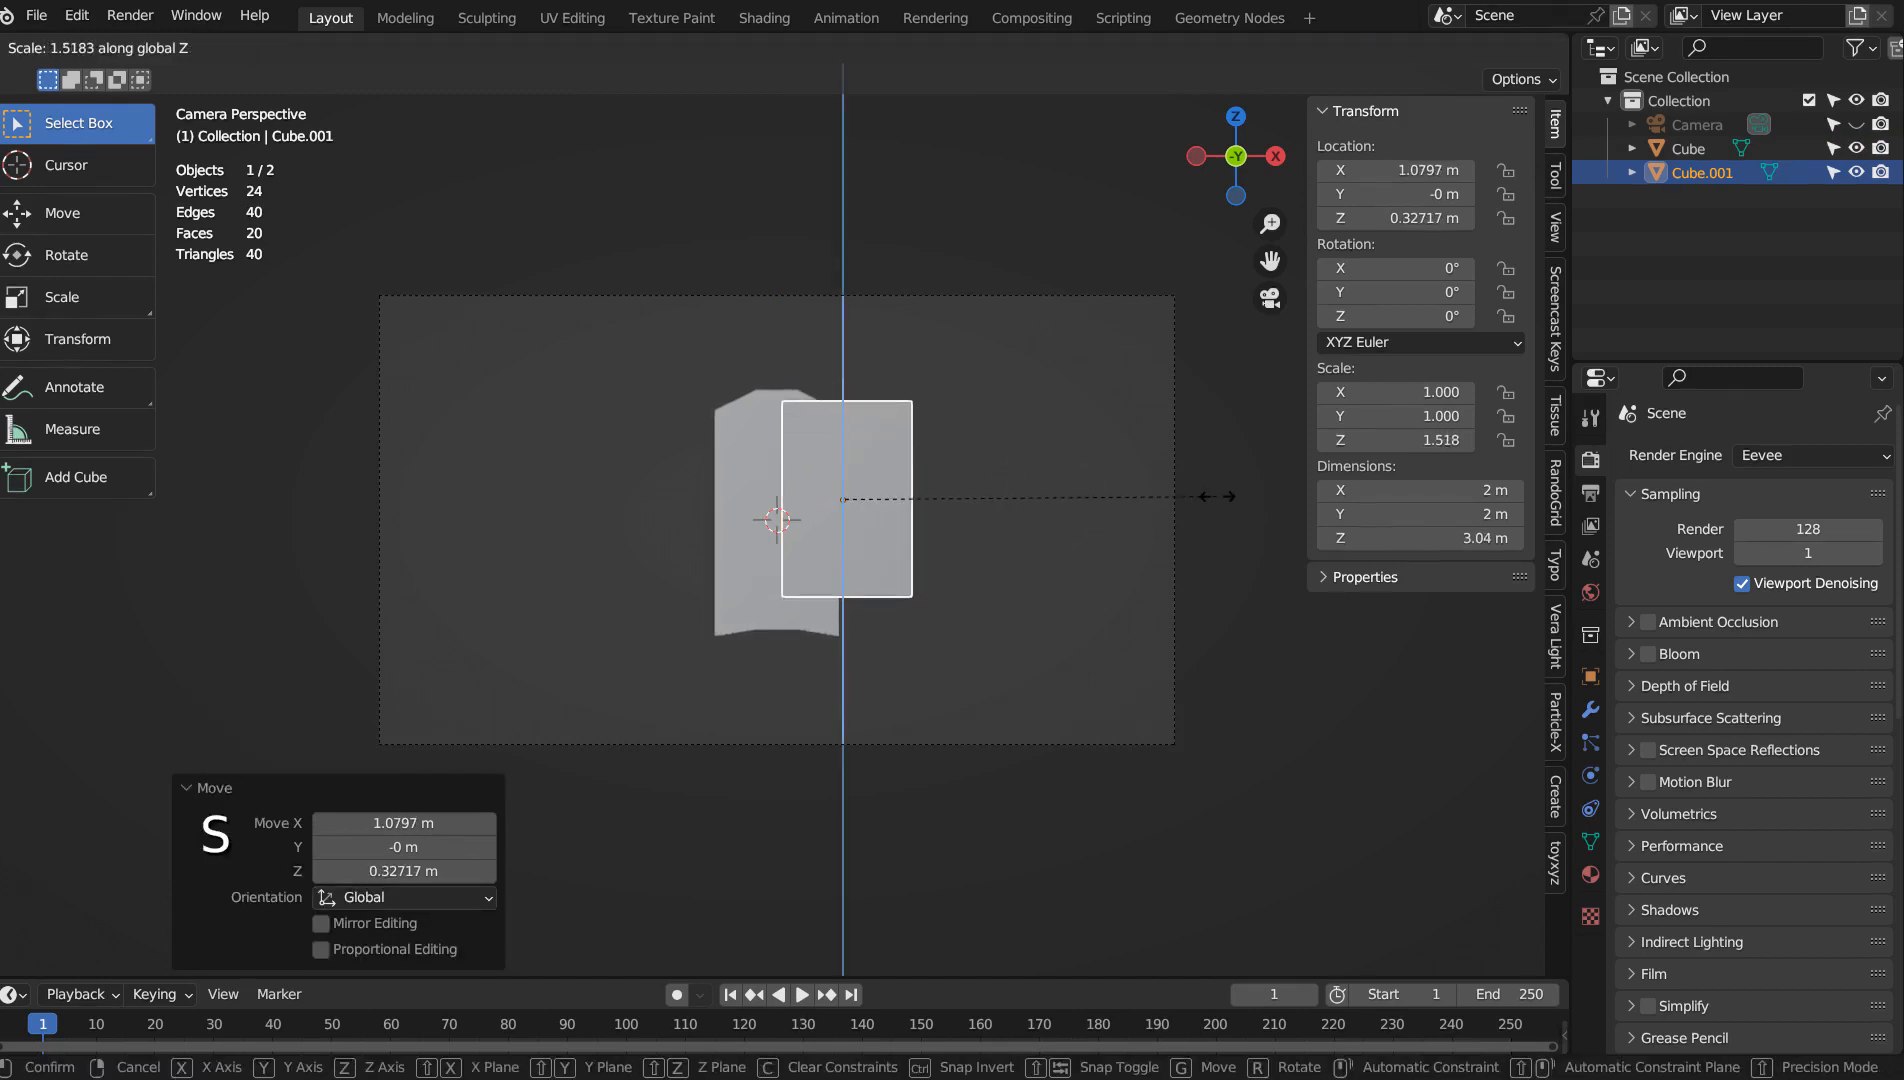
click(1220, 500)
key(g)
click(1238, 505)
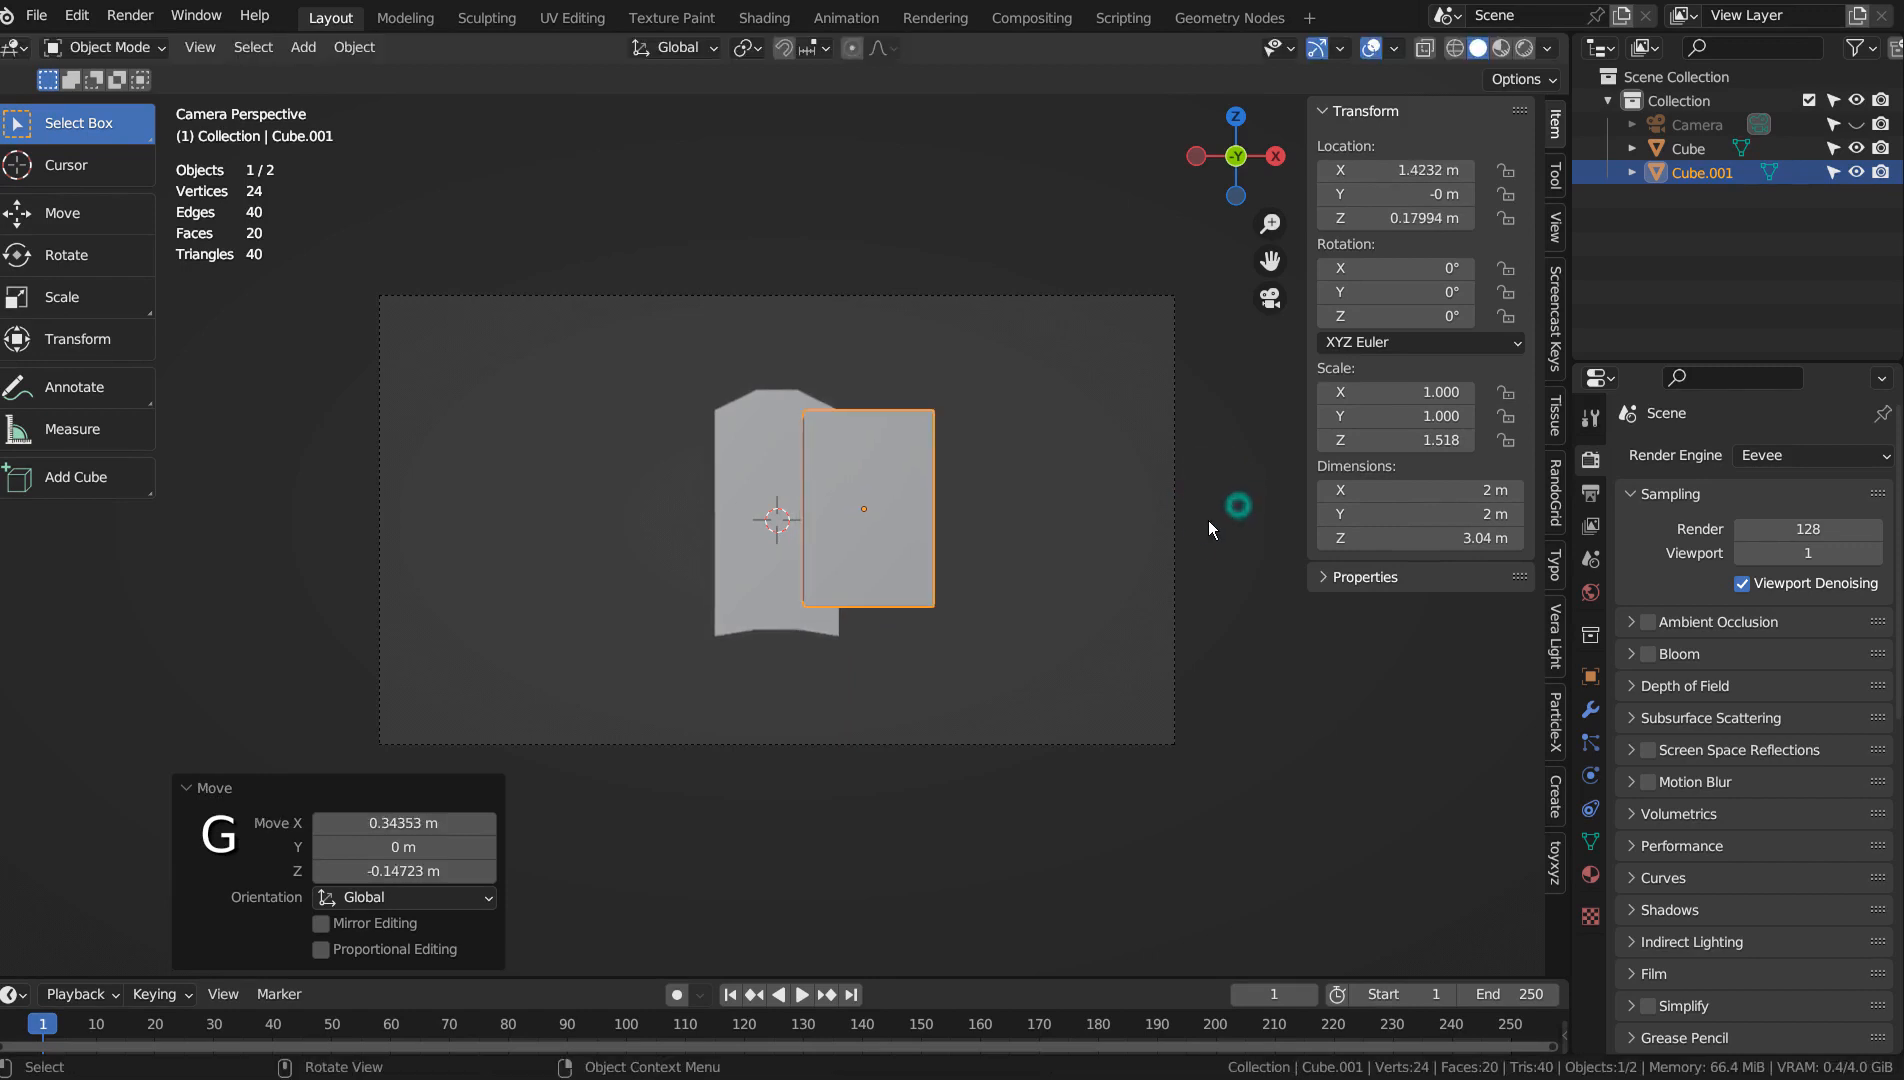
Taper the wing by scaling its outer +X face to about 0.56 and moving that face about 0.95 m outward and 1.23 m down.
middle_drag(1208, 521, 916, 567)
key(Tab)
key(3)
click(859, 543)
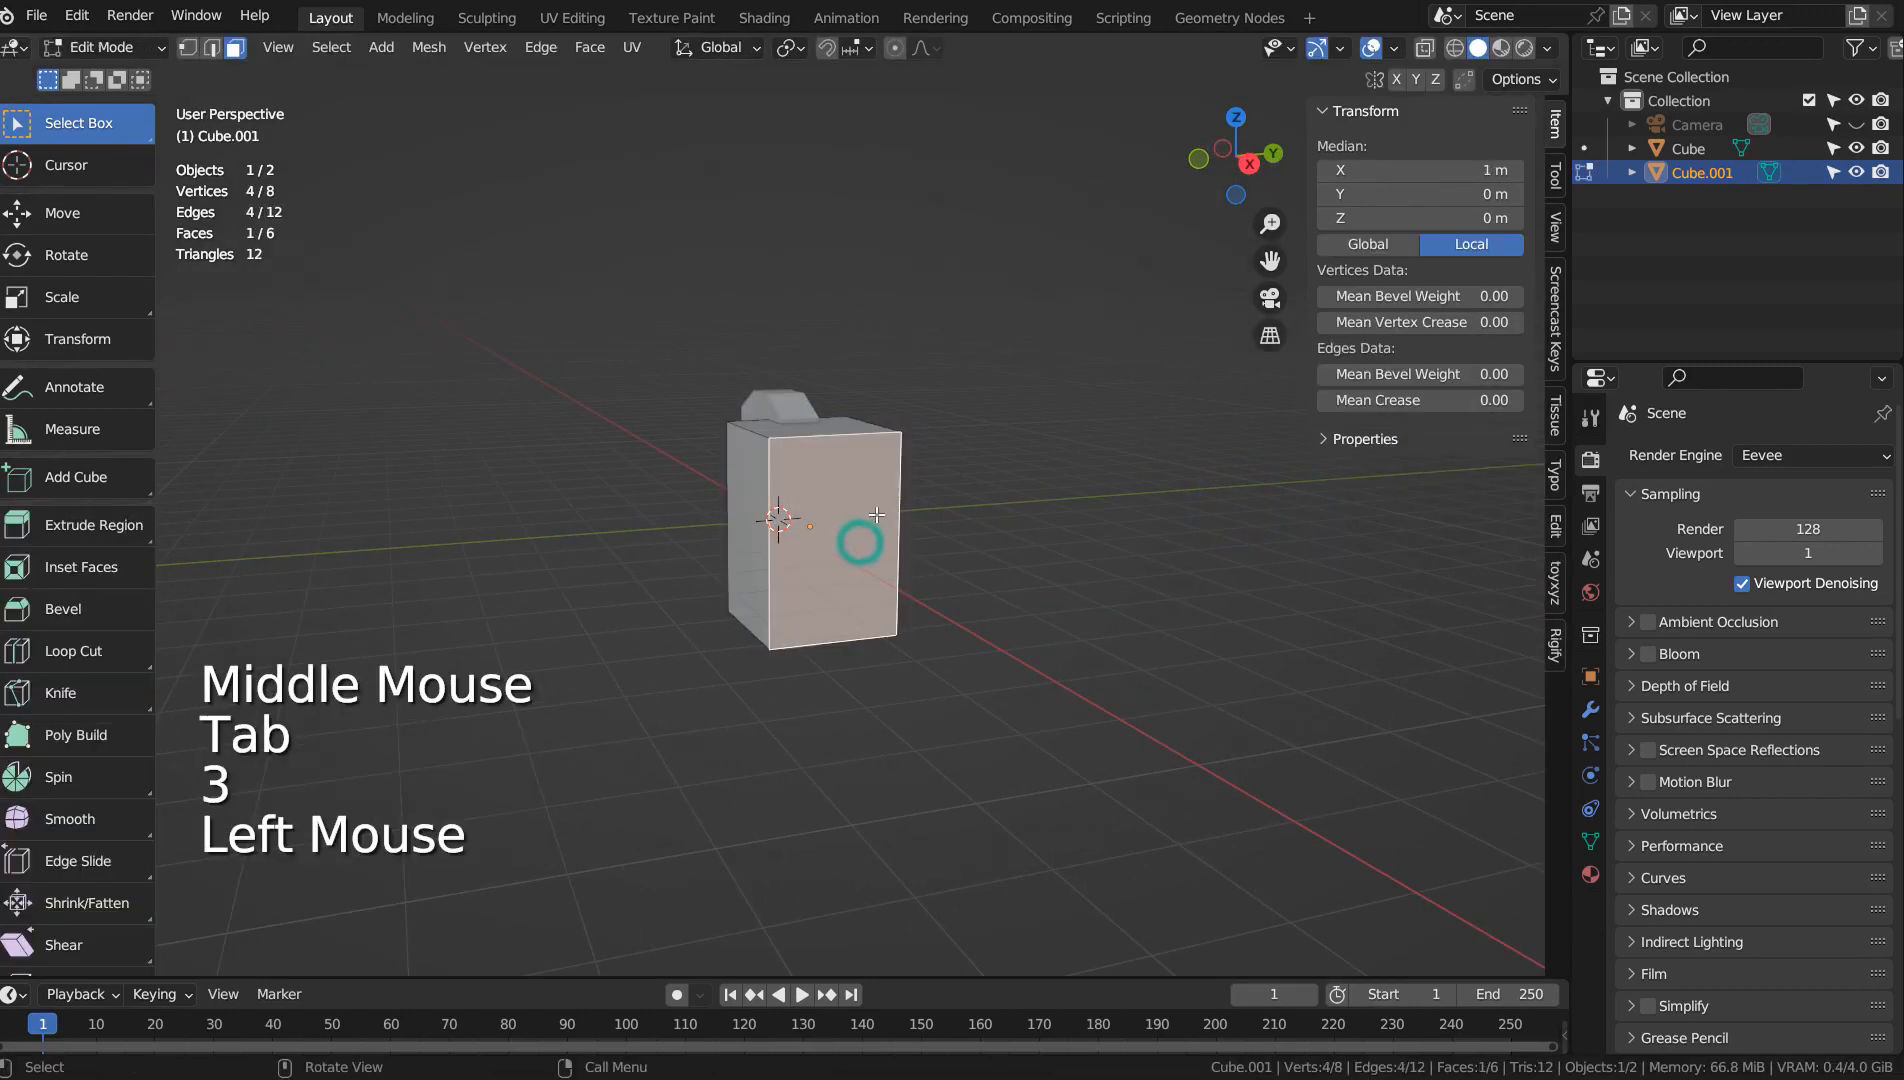
key(KP_1)
key(s)
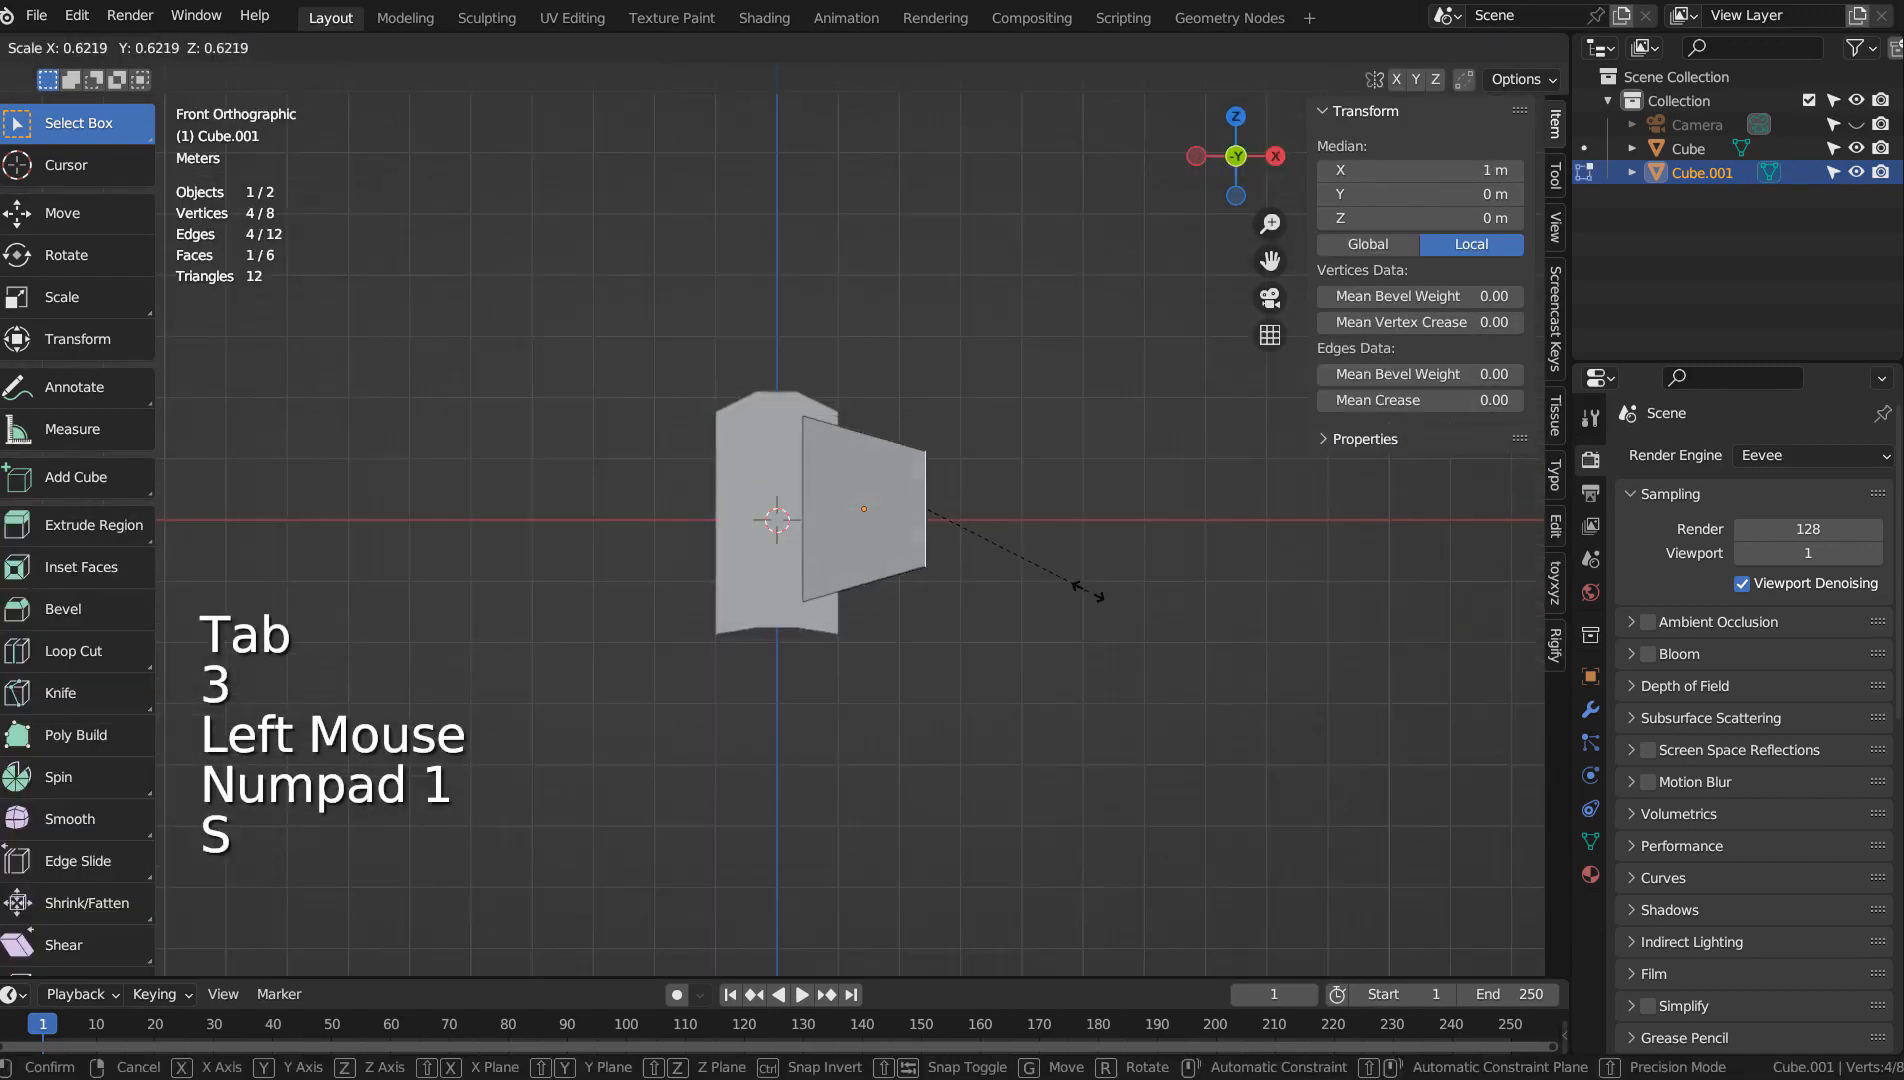
click(1072, 582)
key(g)
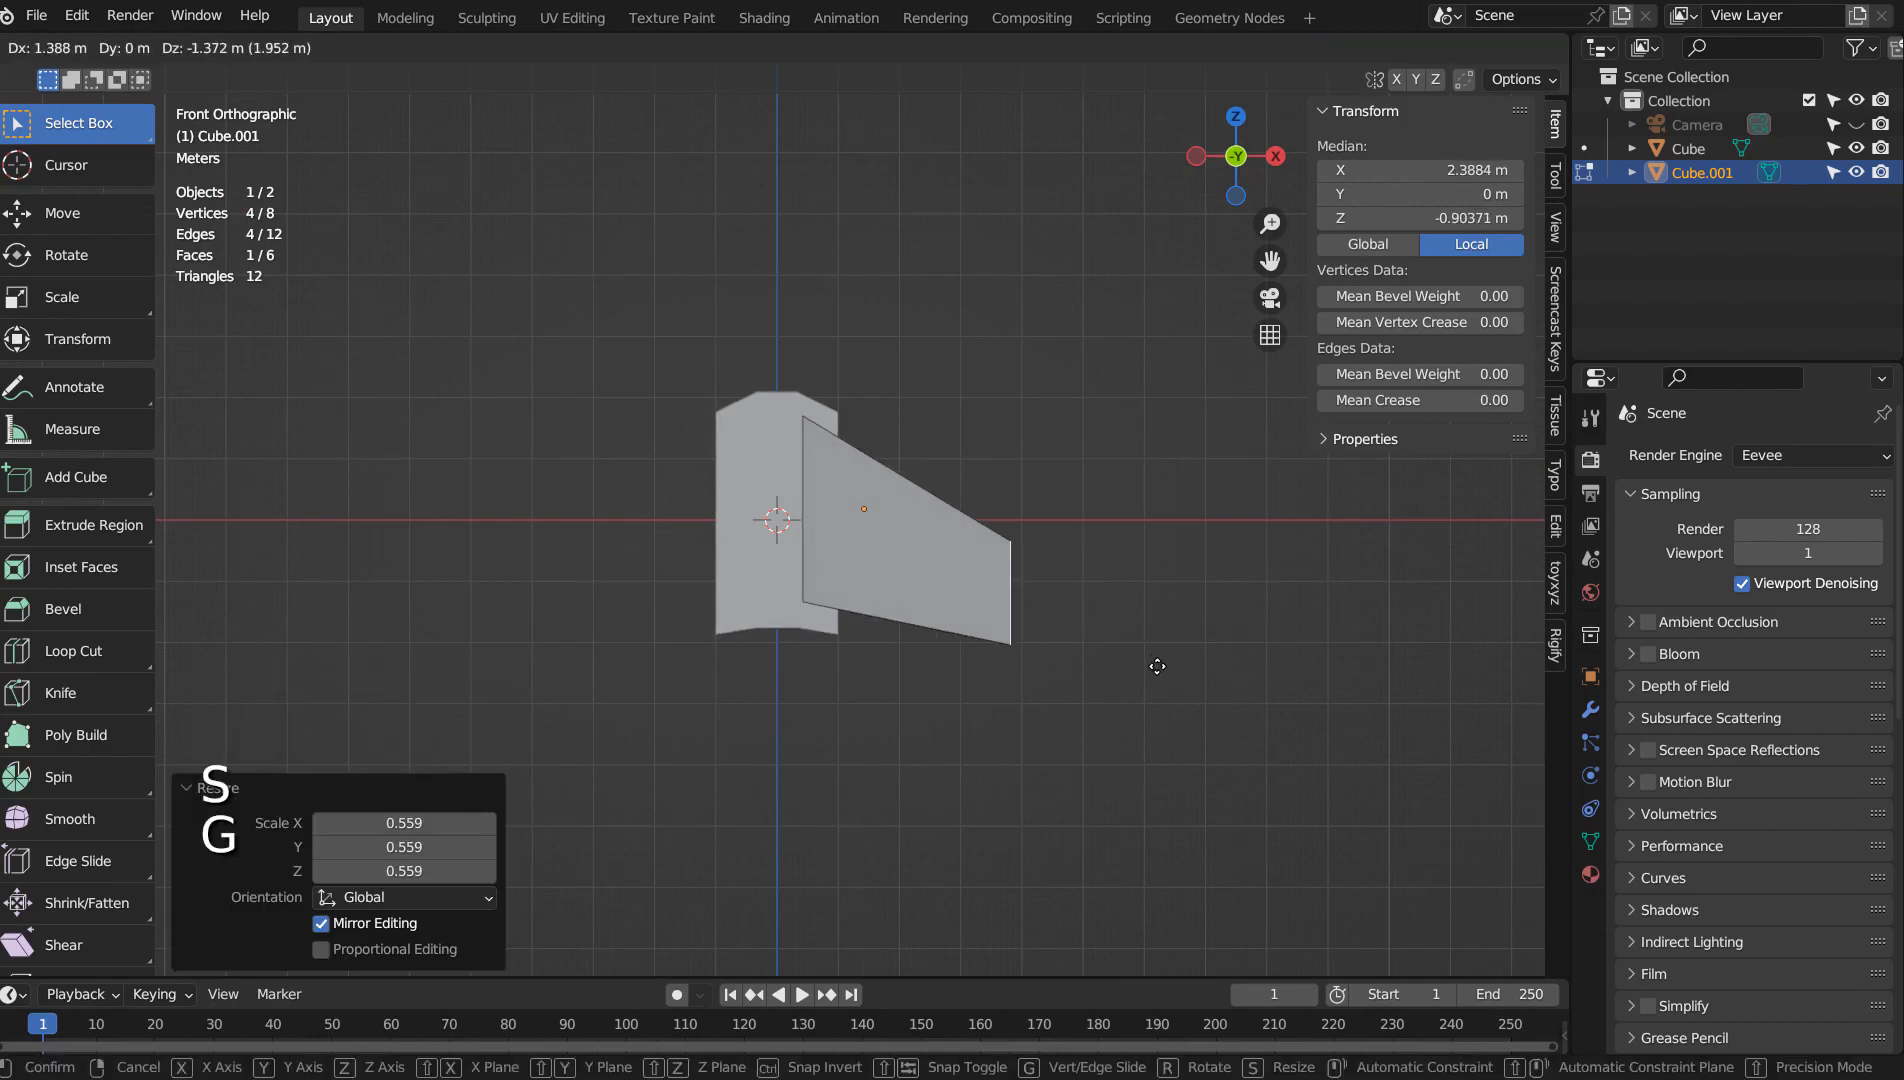
click(1130, 657)
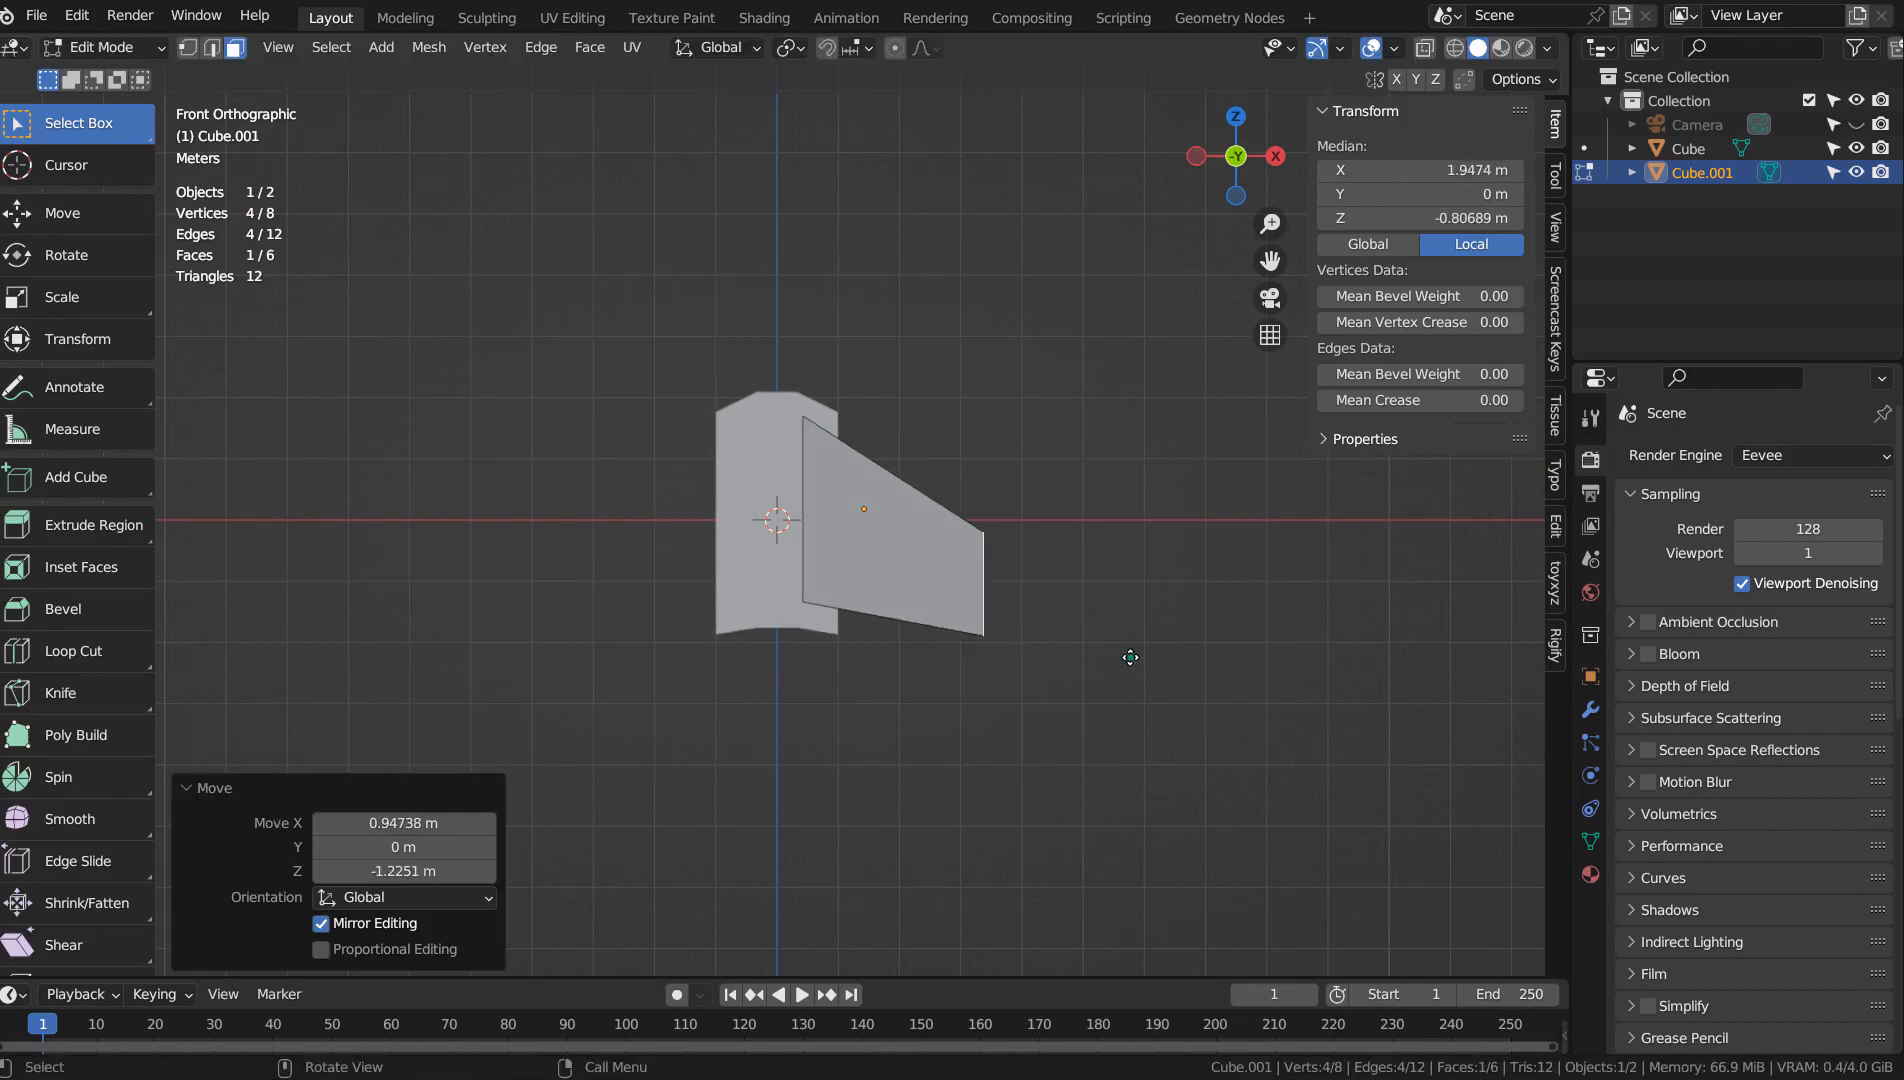
Scale the whole wing down to about 0.71 and move it about 0.46 m up.
key(Tab)
key(s)
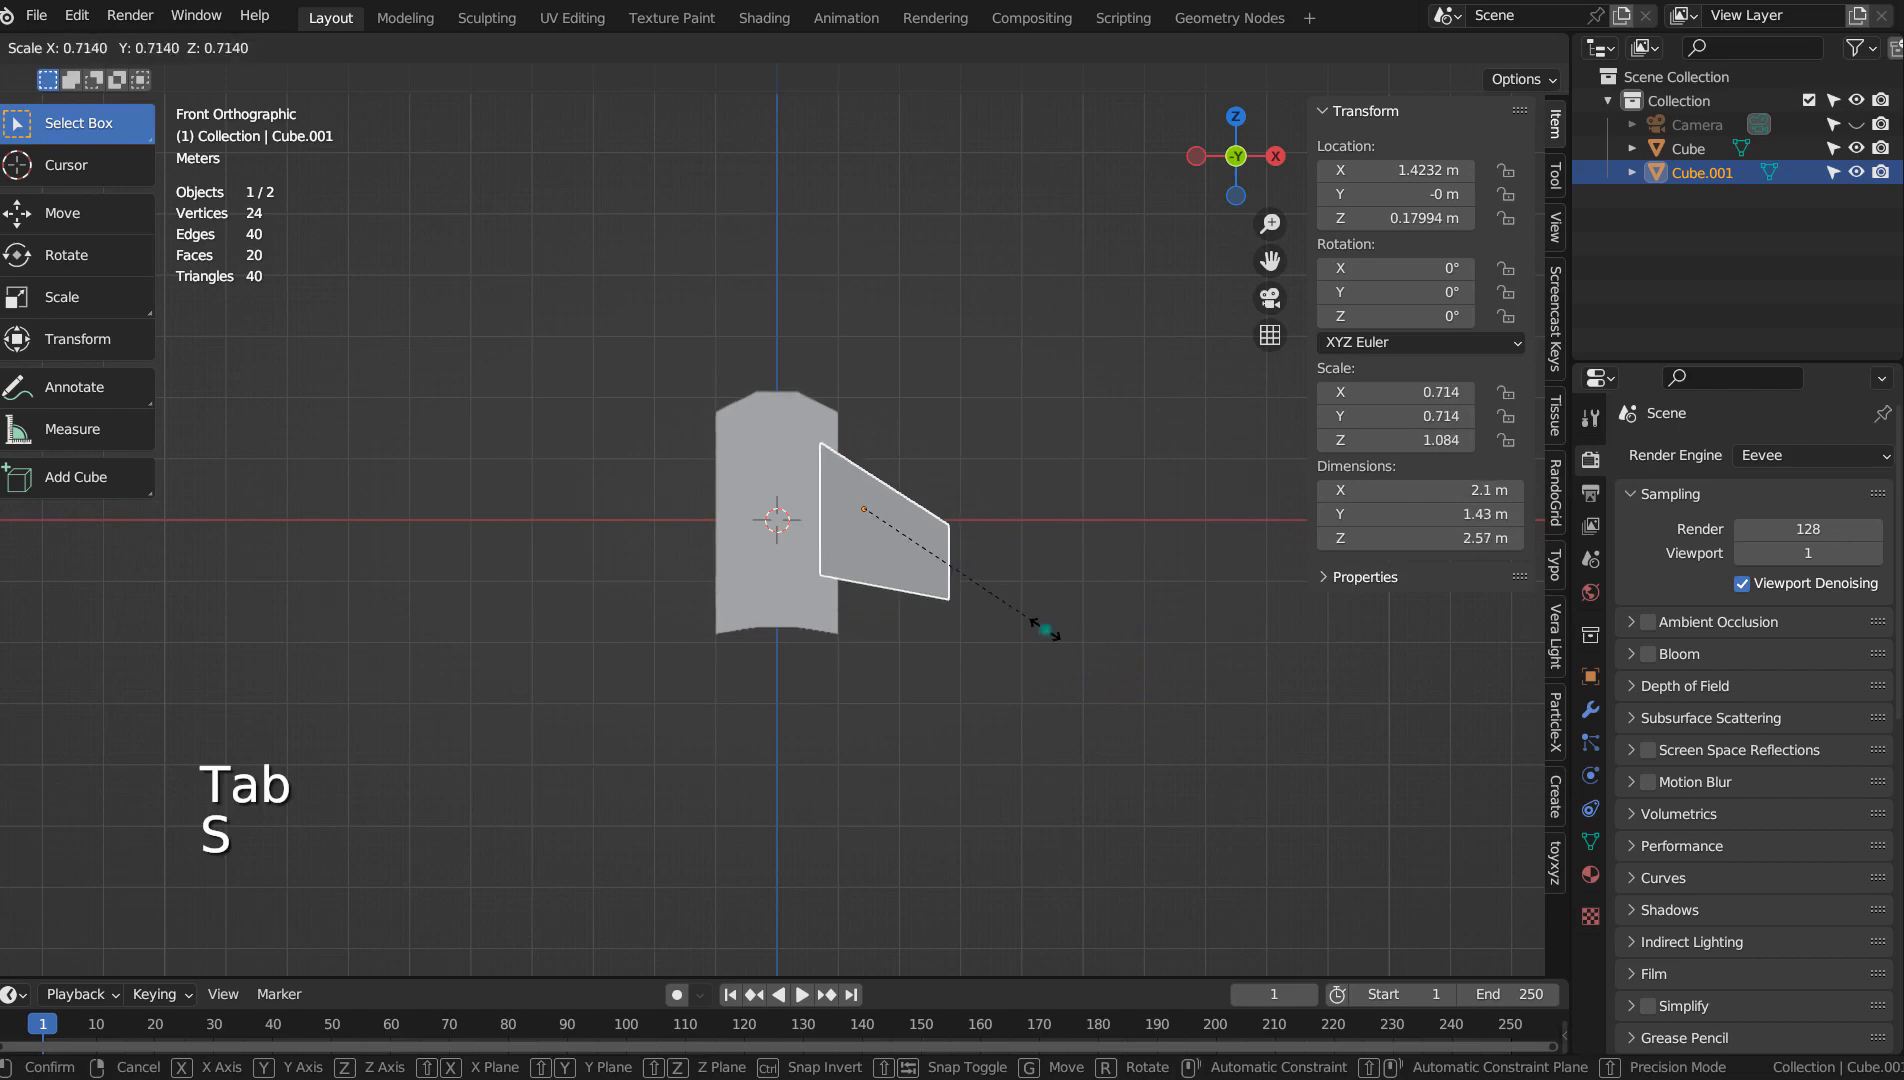
click(1041, 627)
key(g)
click(1044, 603)
Lengthen the wing by about 2.09 along X and move it about 0.72 m outward and 0.15 m up against the body.
key(s)
key(x)
click(1303, 604)
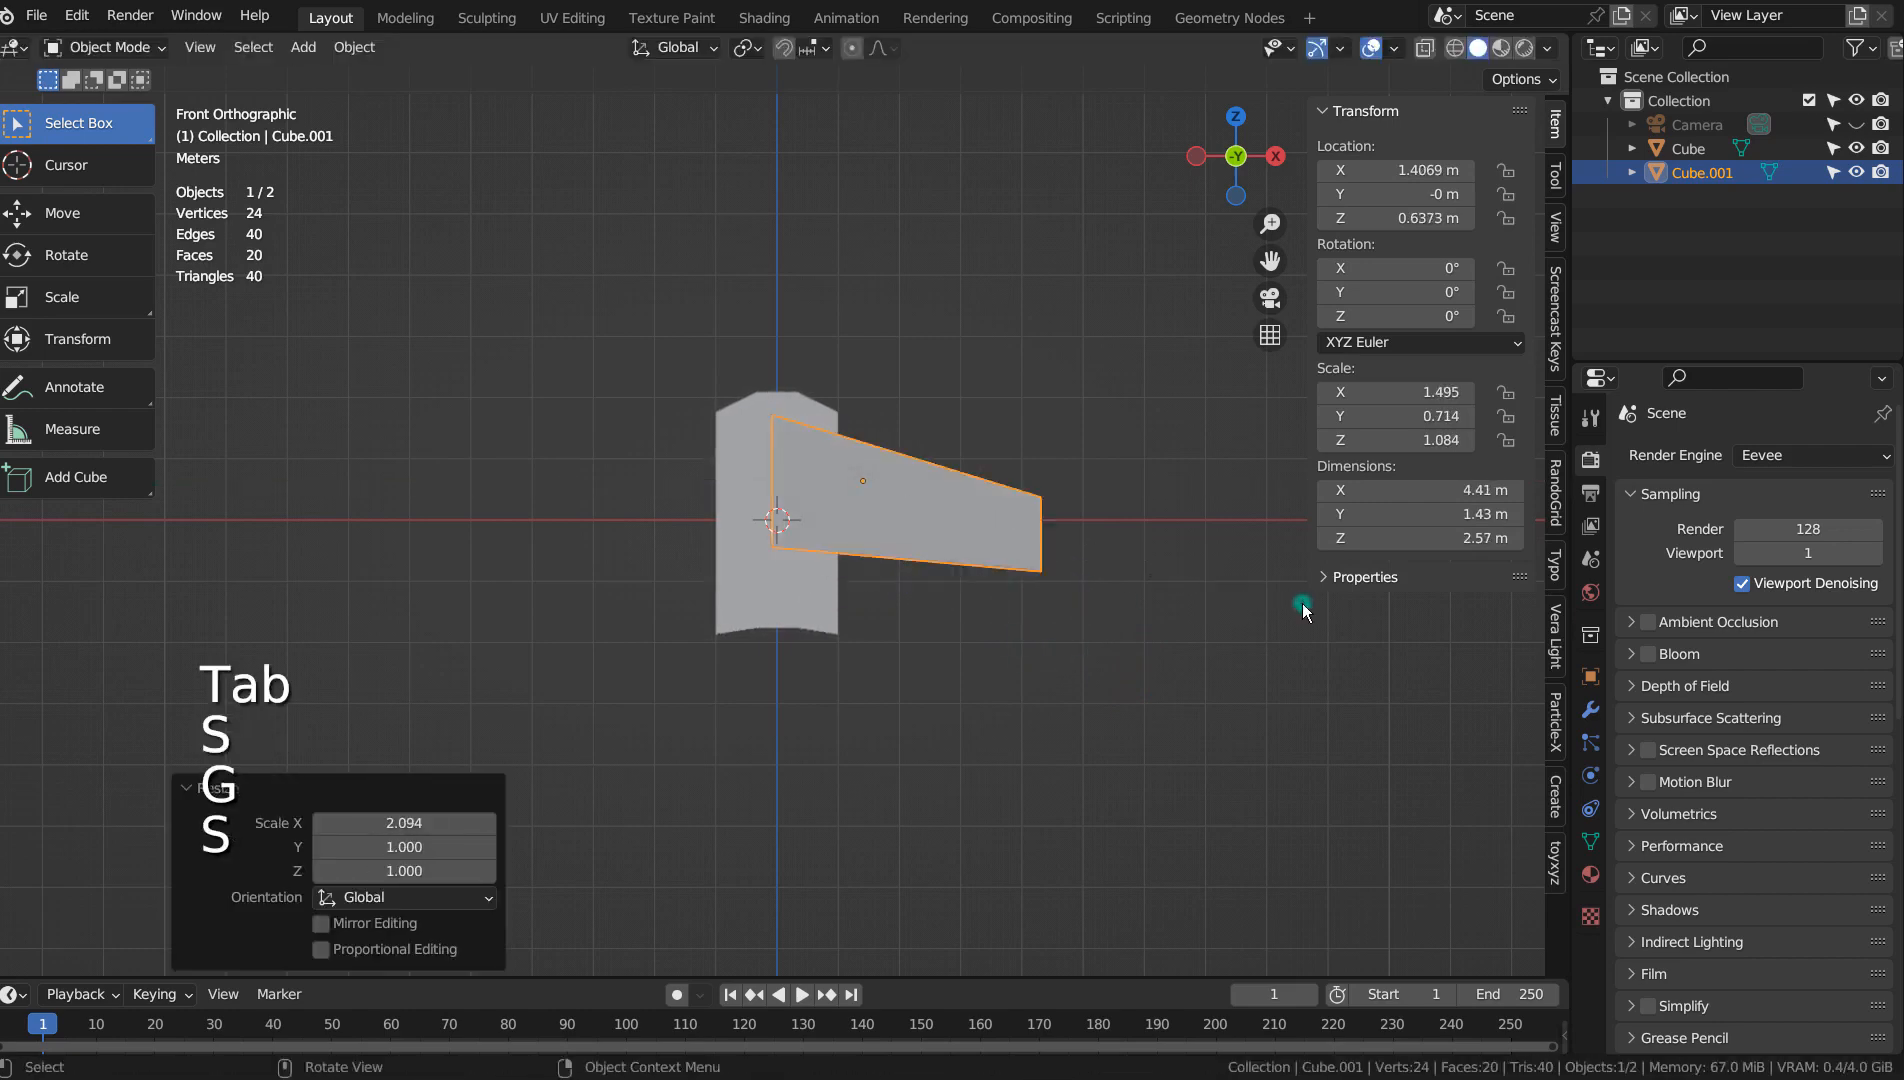
key(g)
click(1327, 594)
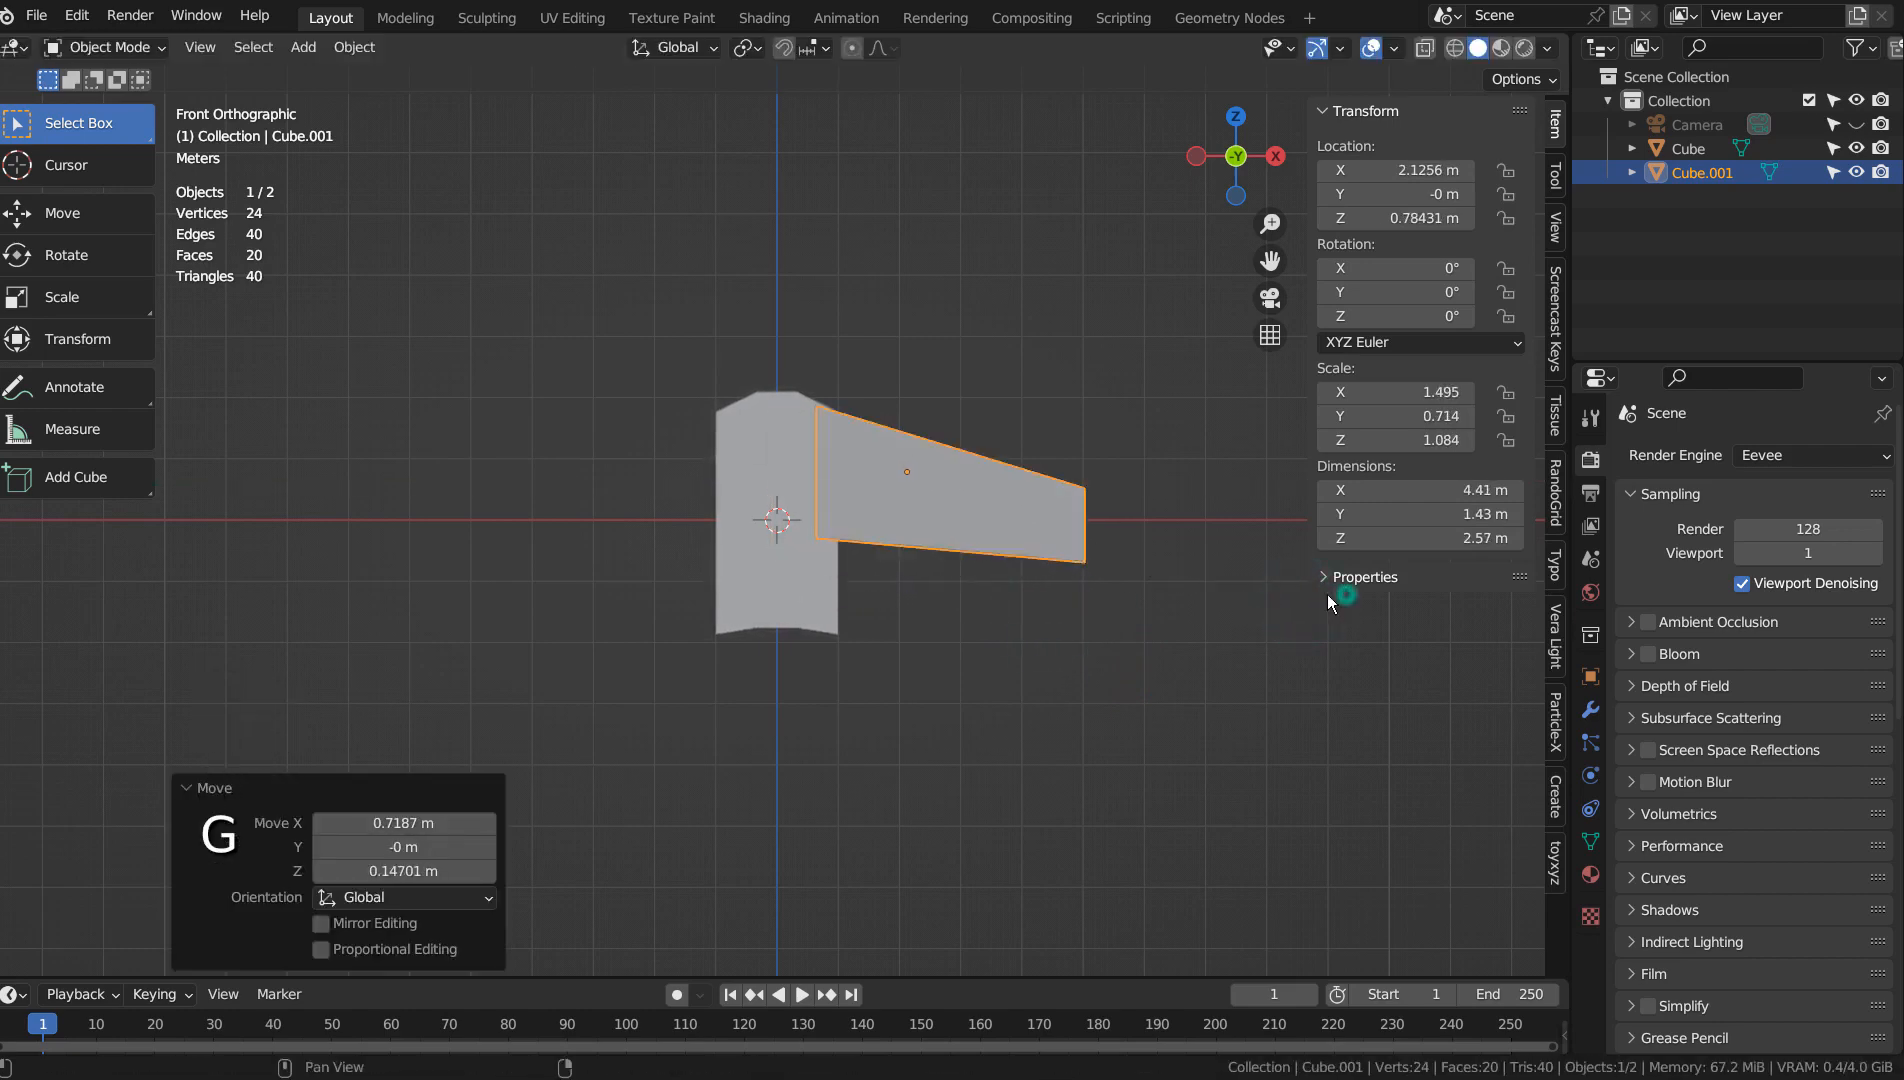
Thin the wing to about 0.25 of its thickness along Y.
key(KP_3)
key(s)
key(y)
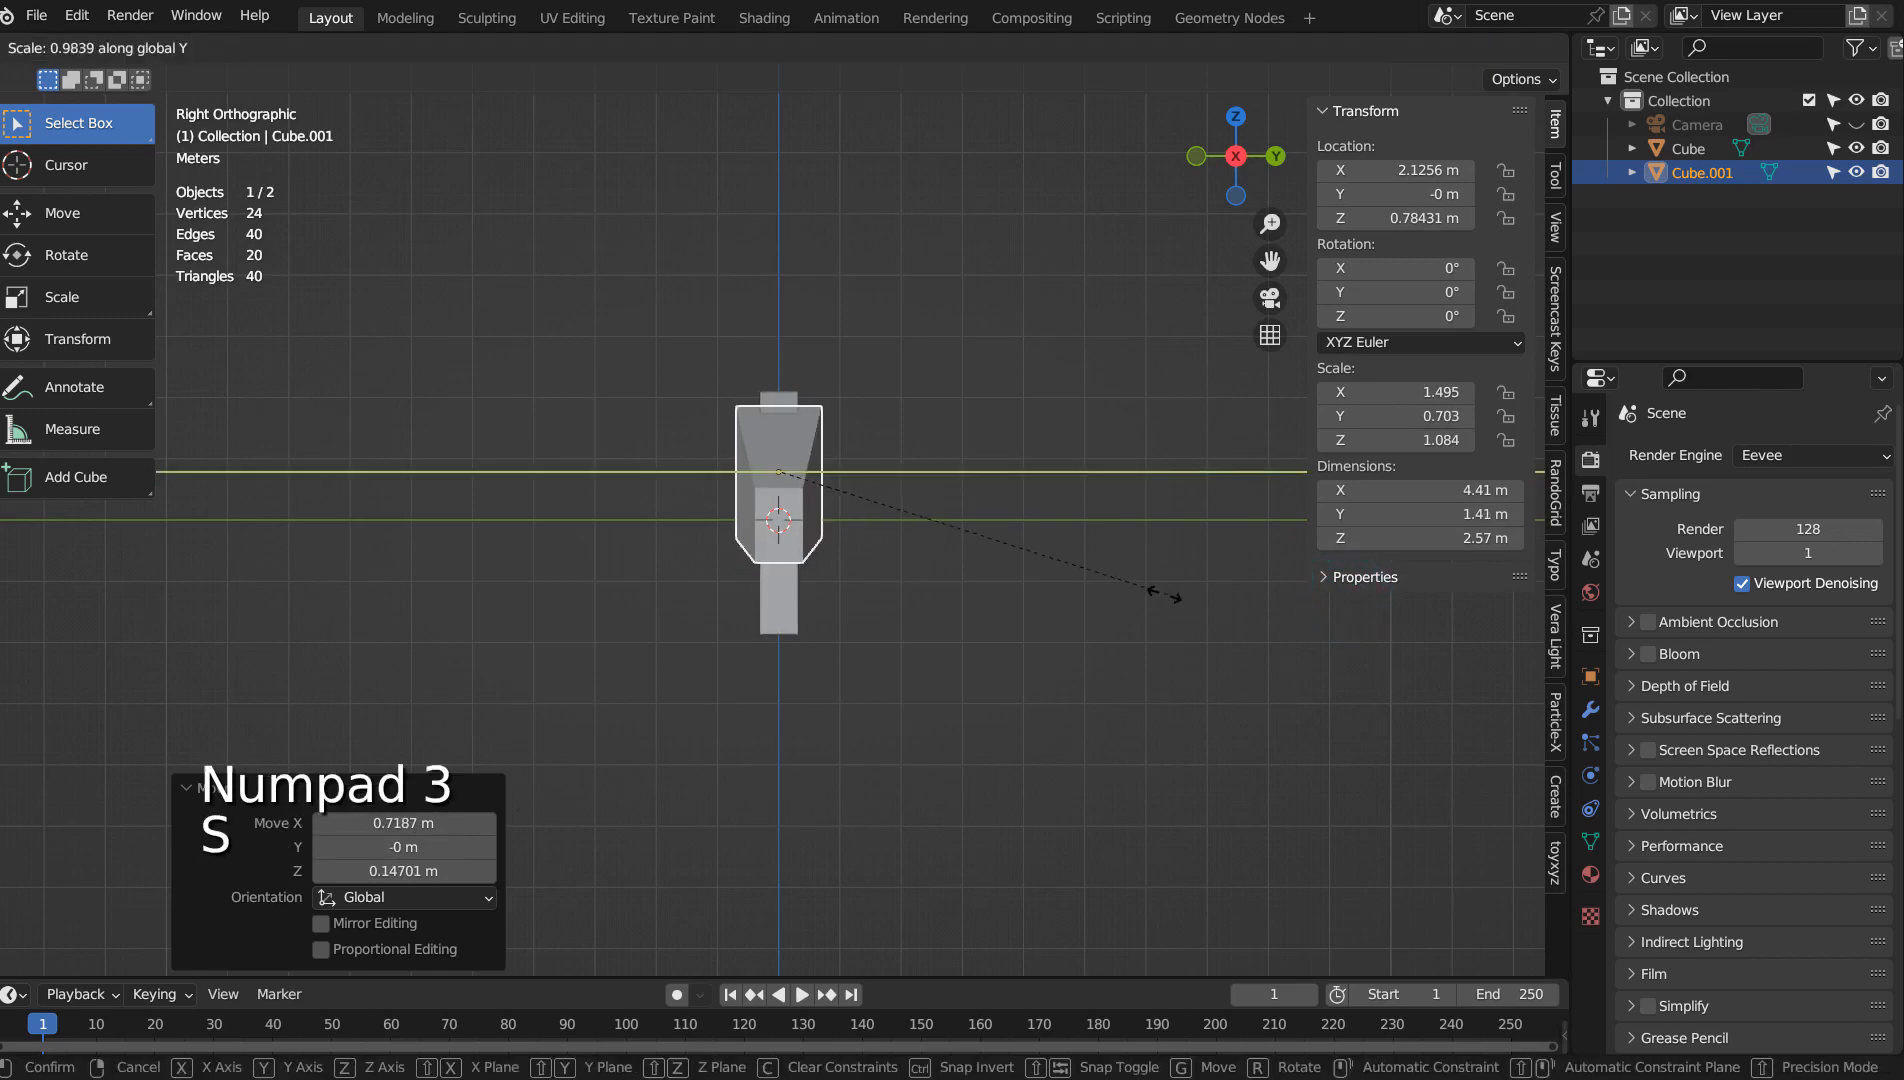
click(850, 545)
Duplicate the wing, shrink the copy to about 0.255, and place it at the body's lower right edge as a tail wing.
key(KP_0)
key(shift)
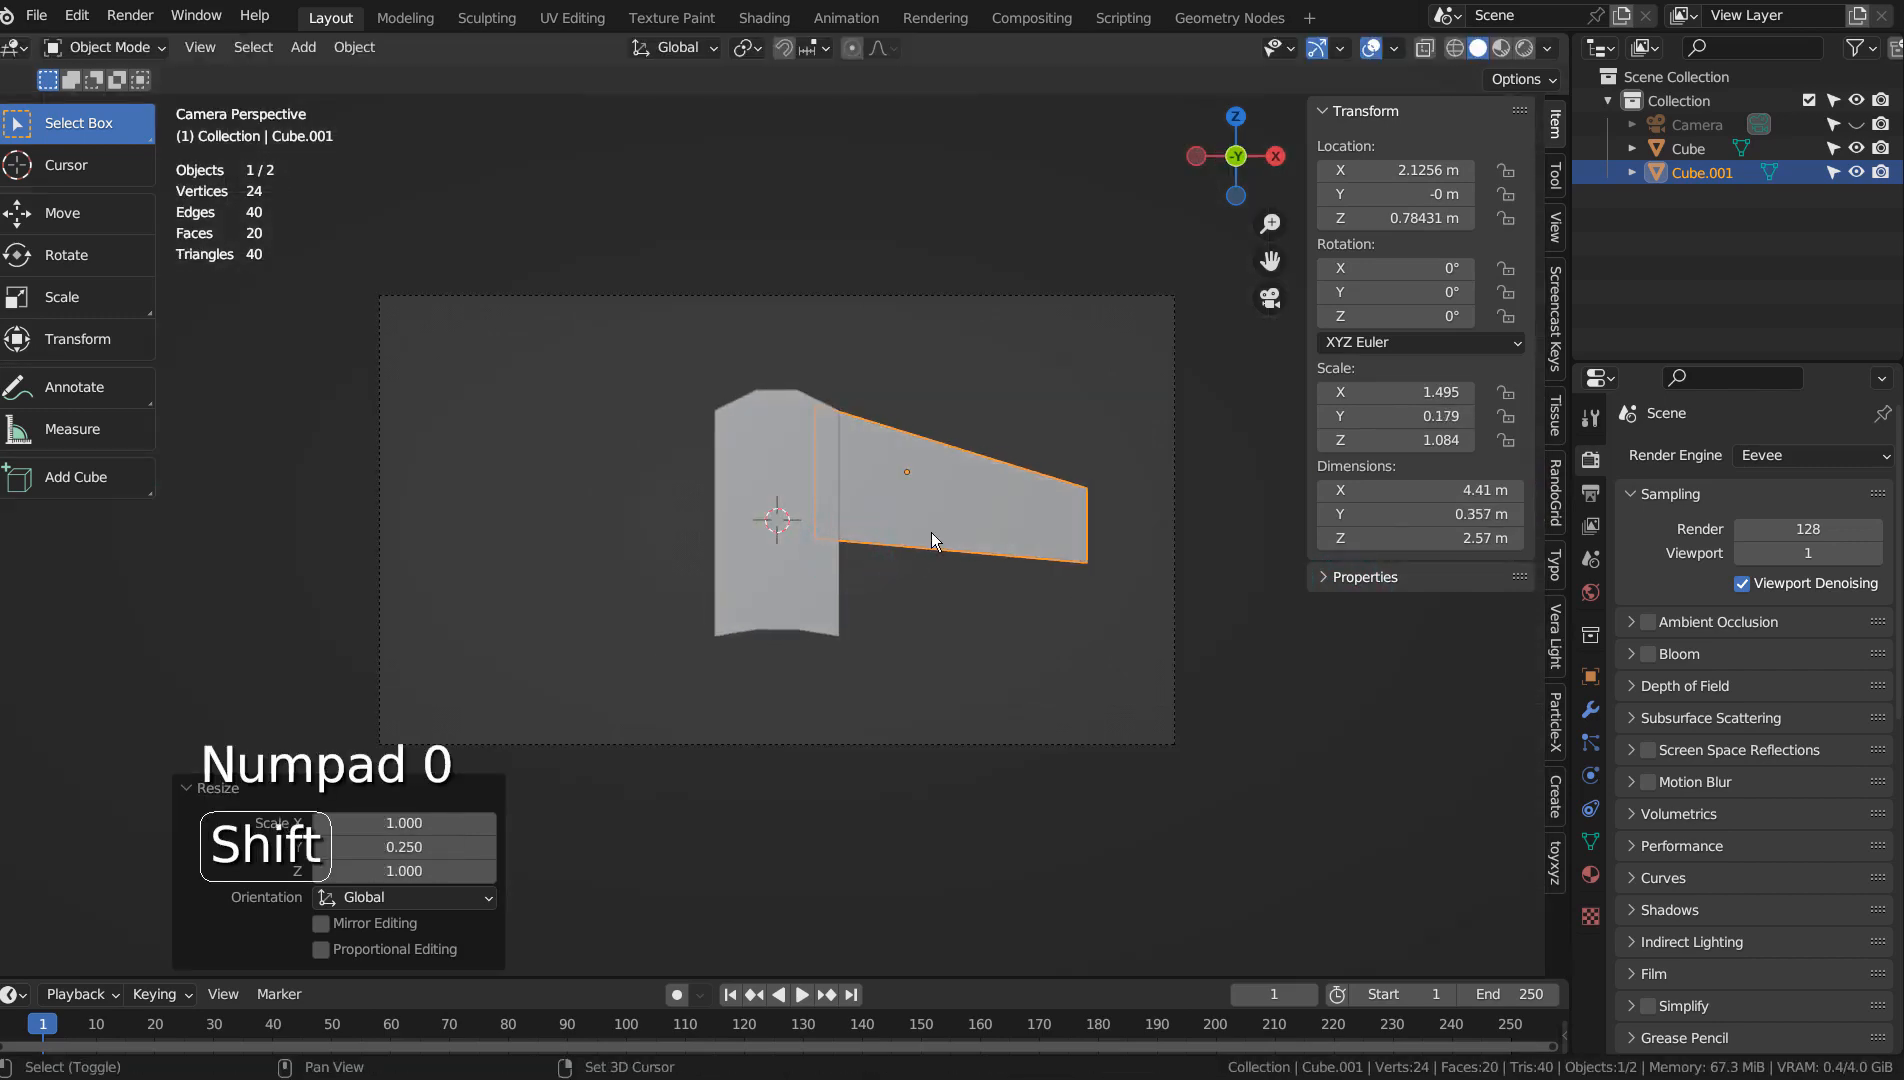
key(shift+d)
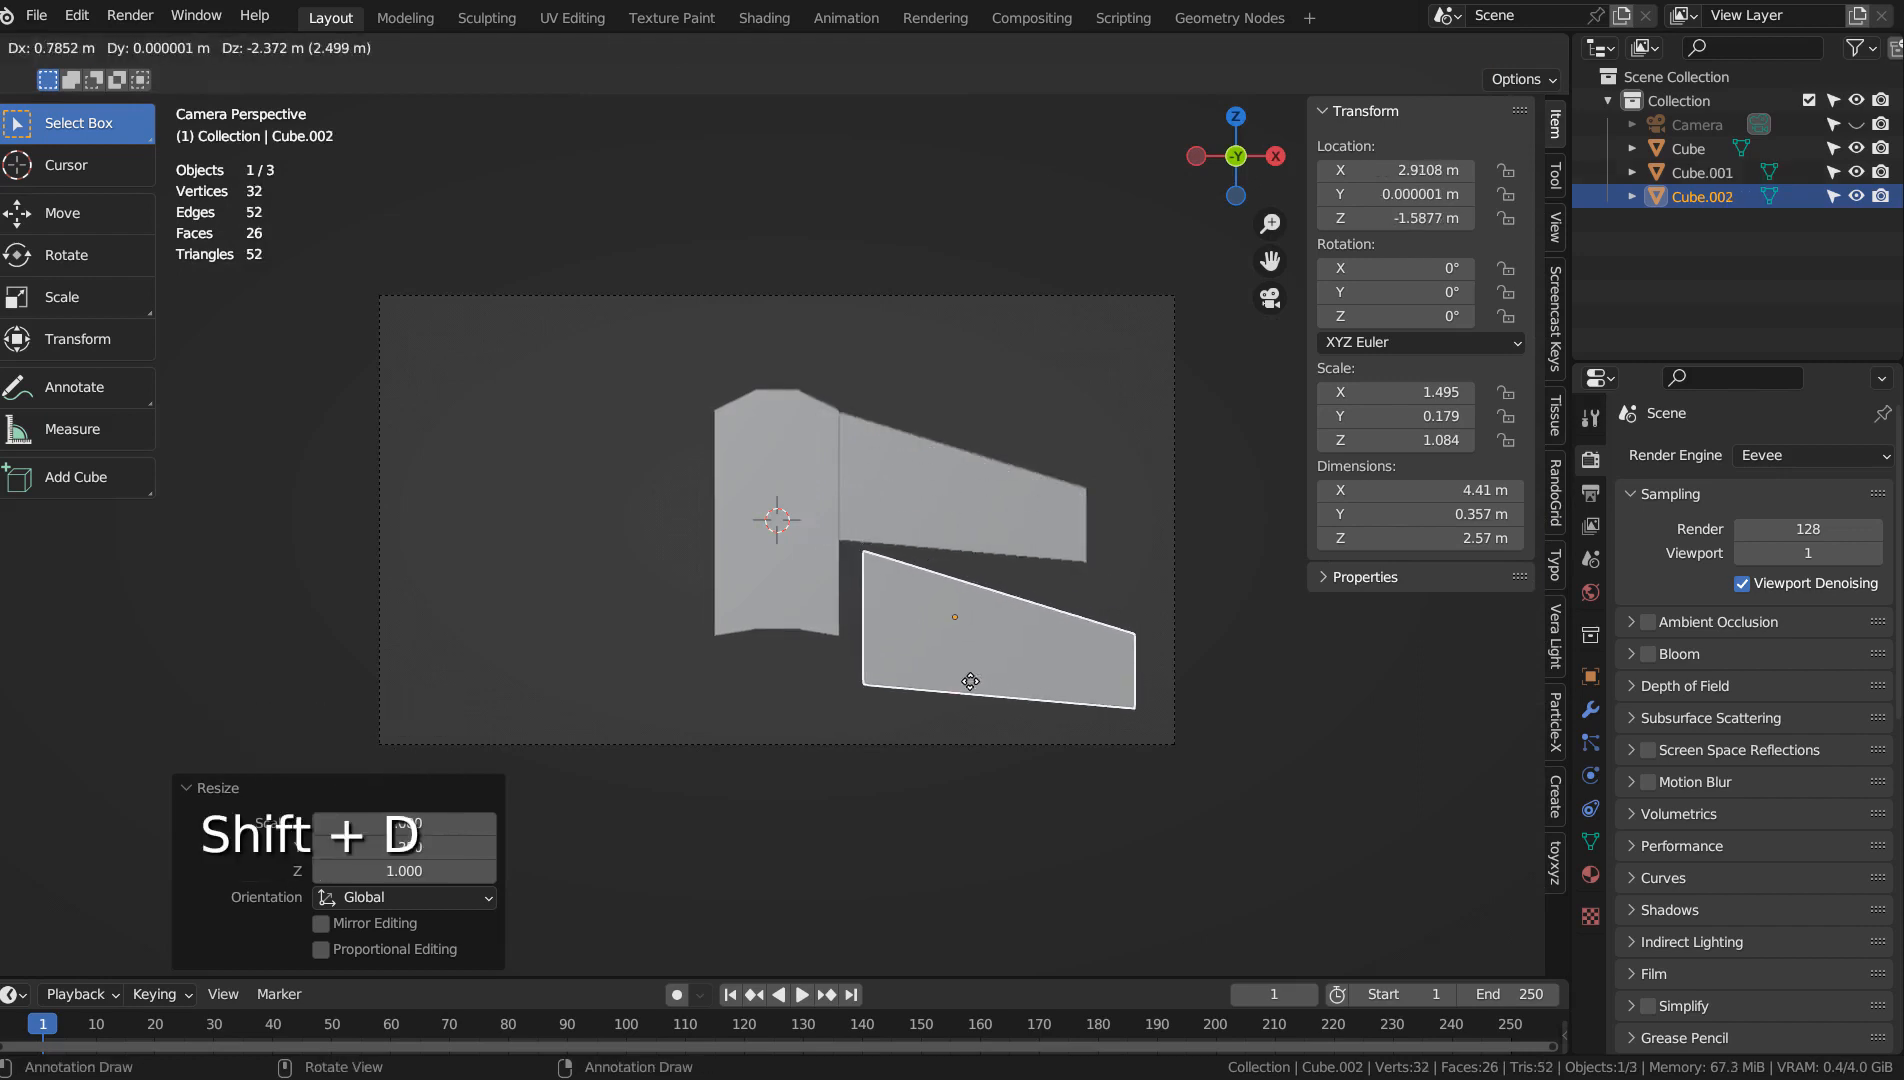
click(943, 790)
key(s)
click(948, 662)
key(g)
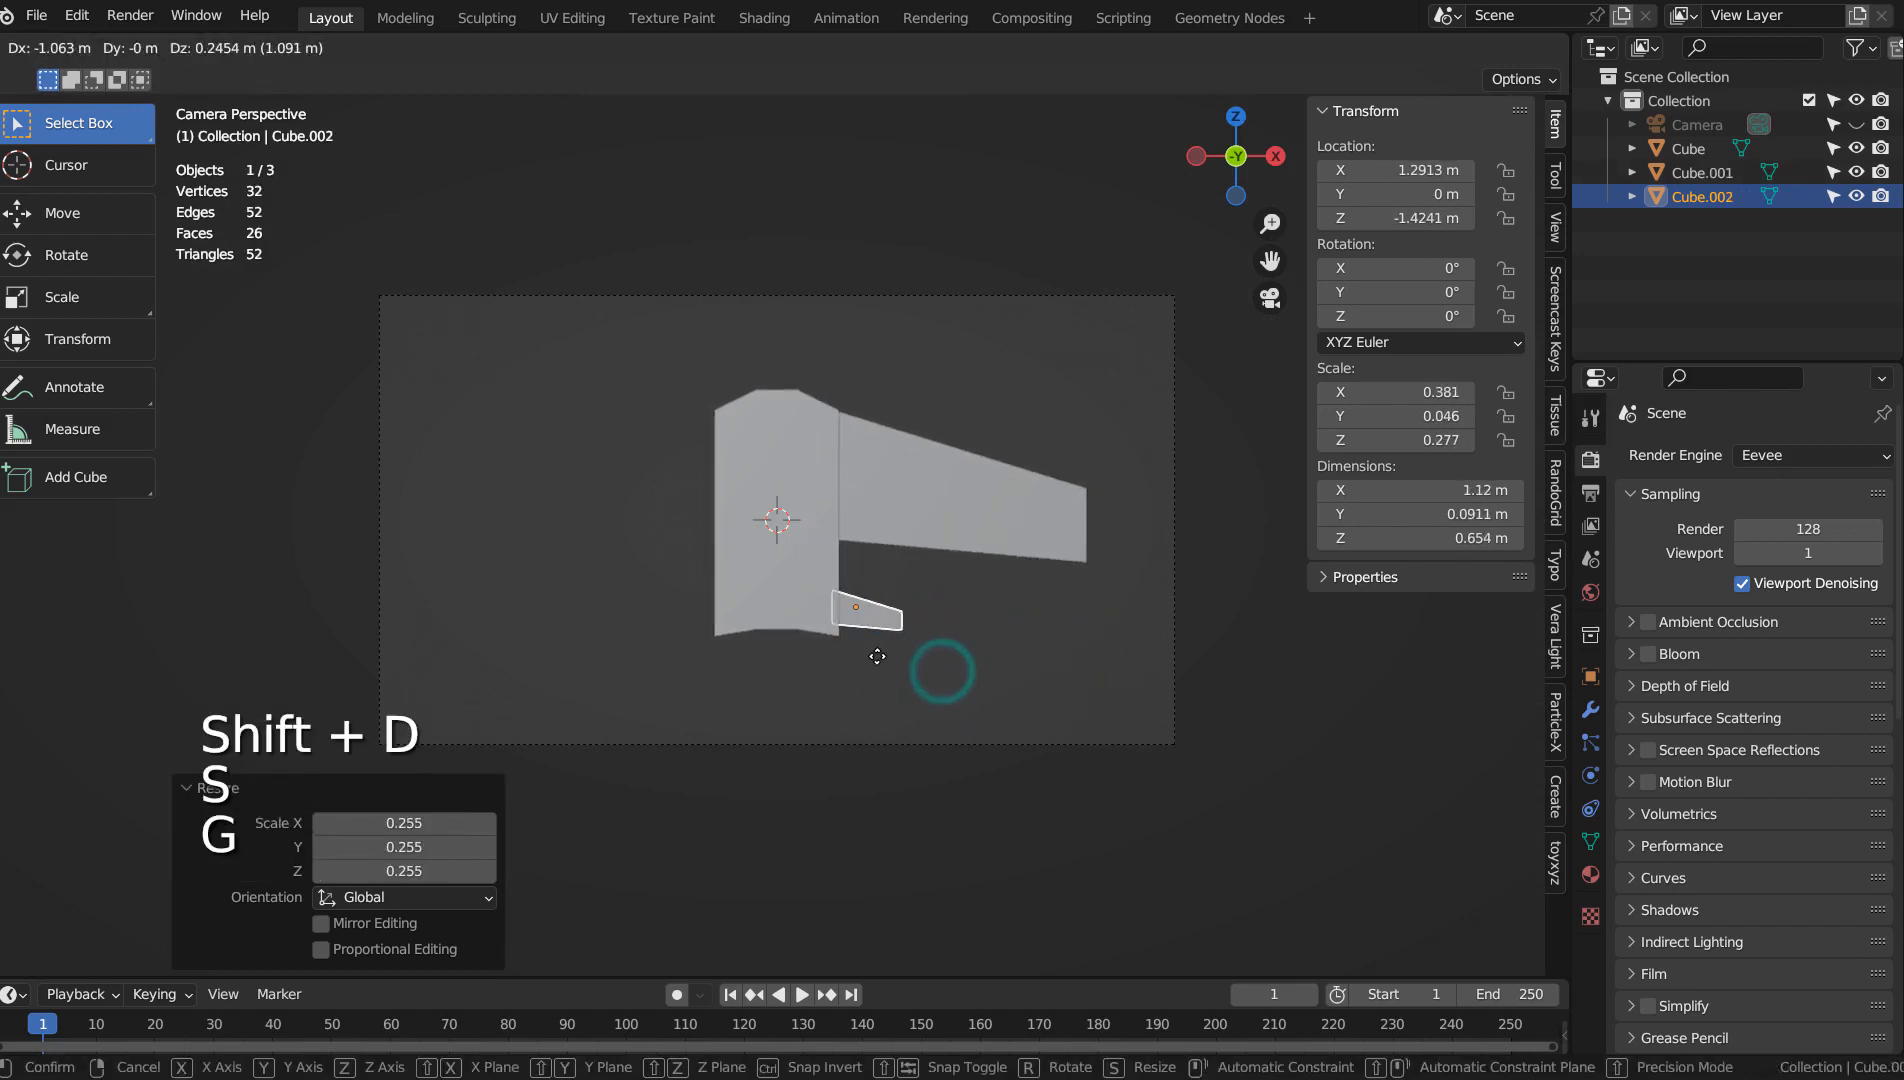
click(876, 667)
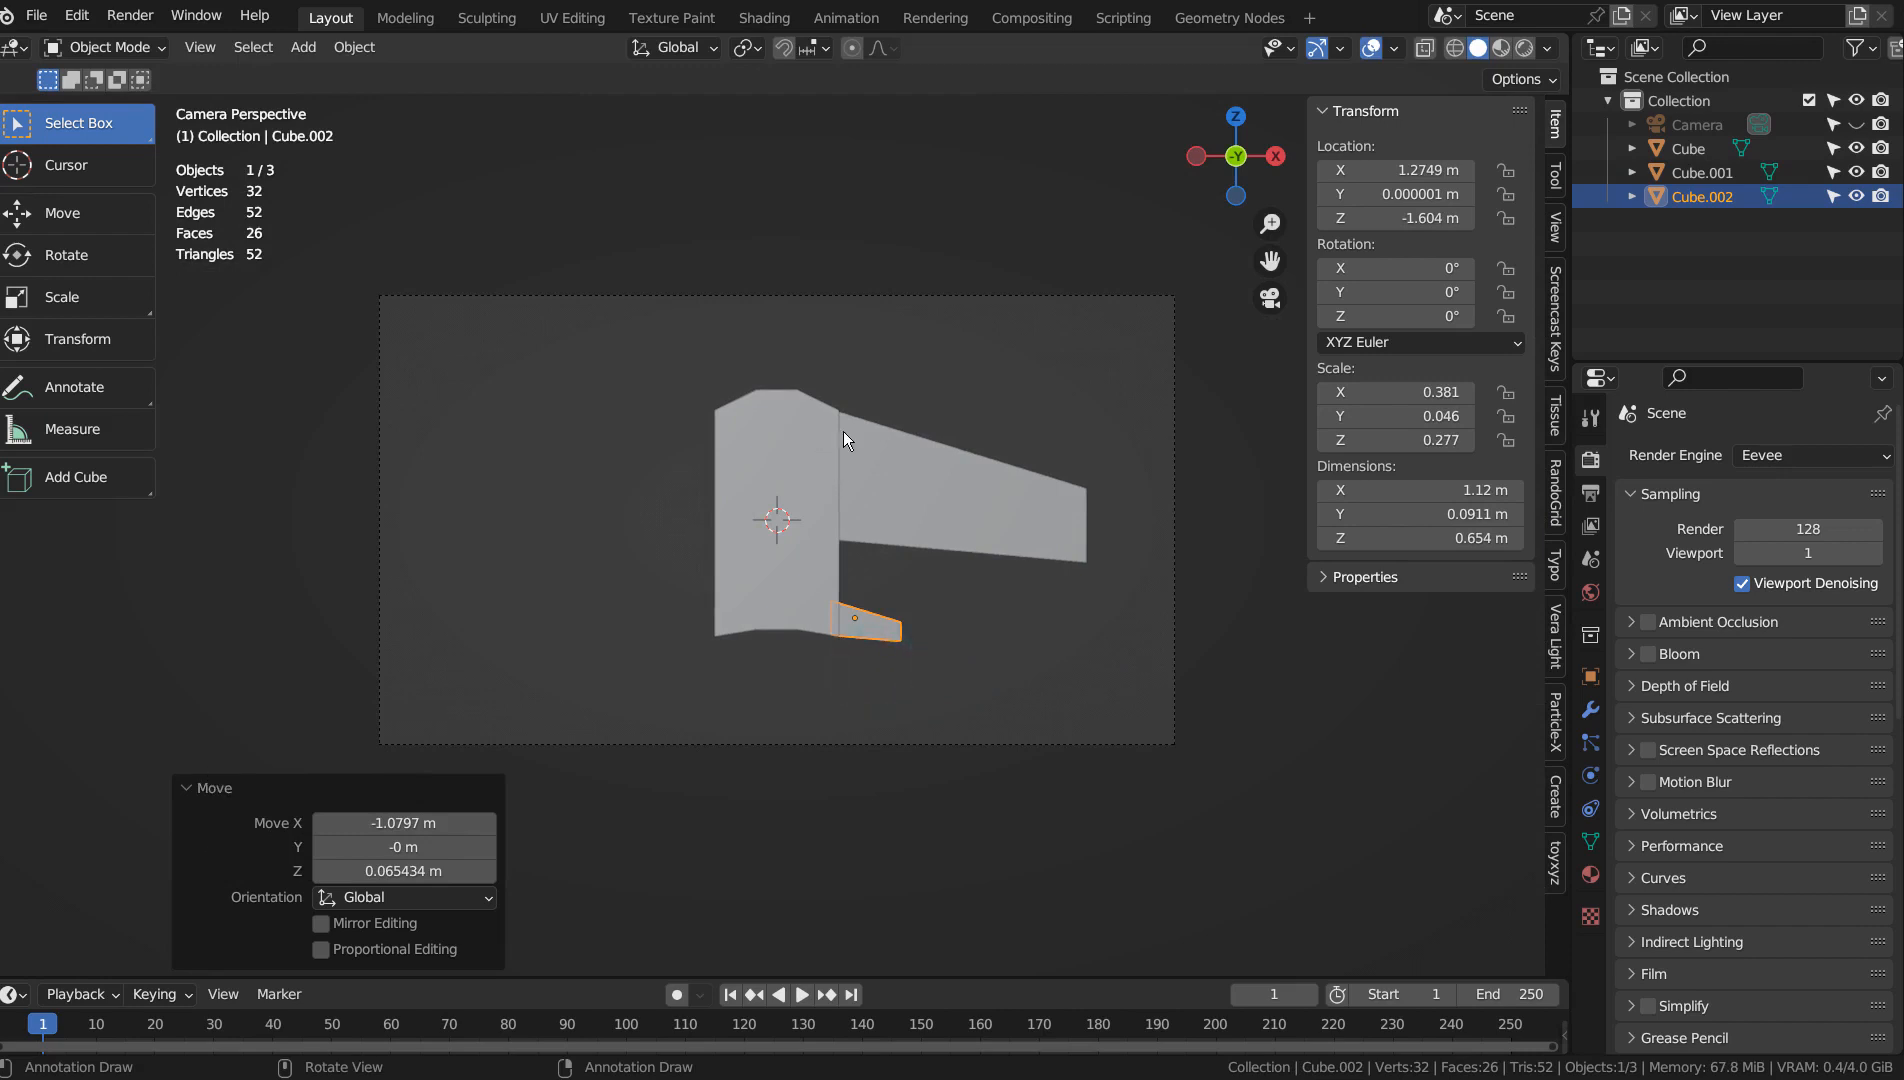
Extrude the body's top middle face about 1.49 m upward to start the nose.
key(Tab)
key(Tab)
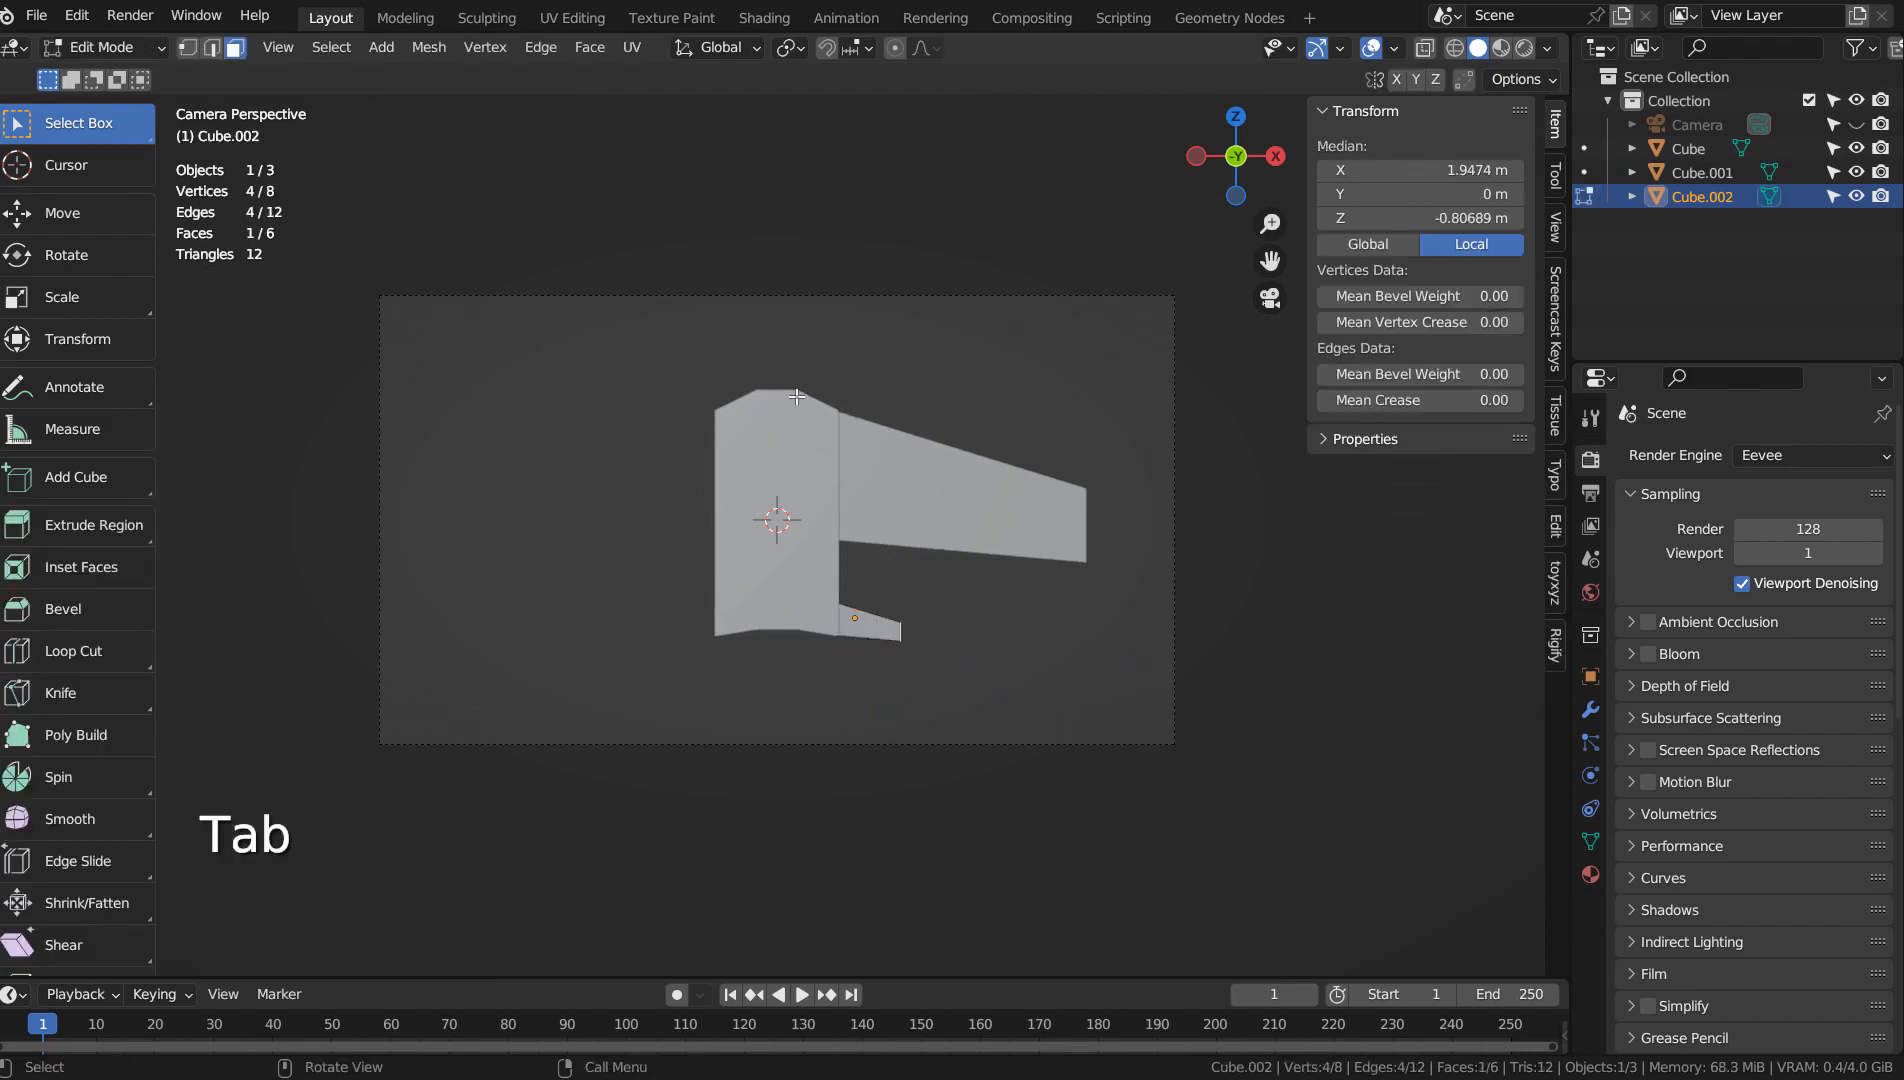
click(785, 405)
key(Tab)
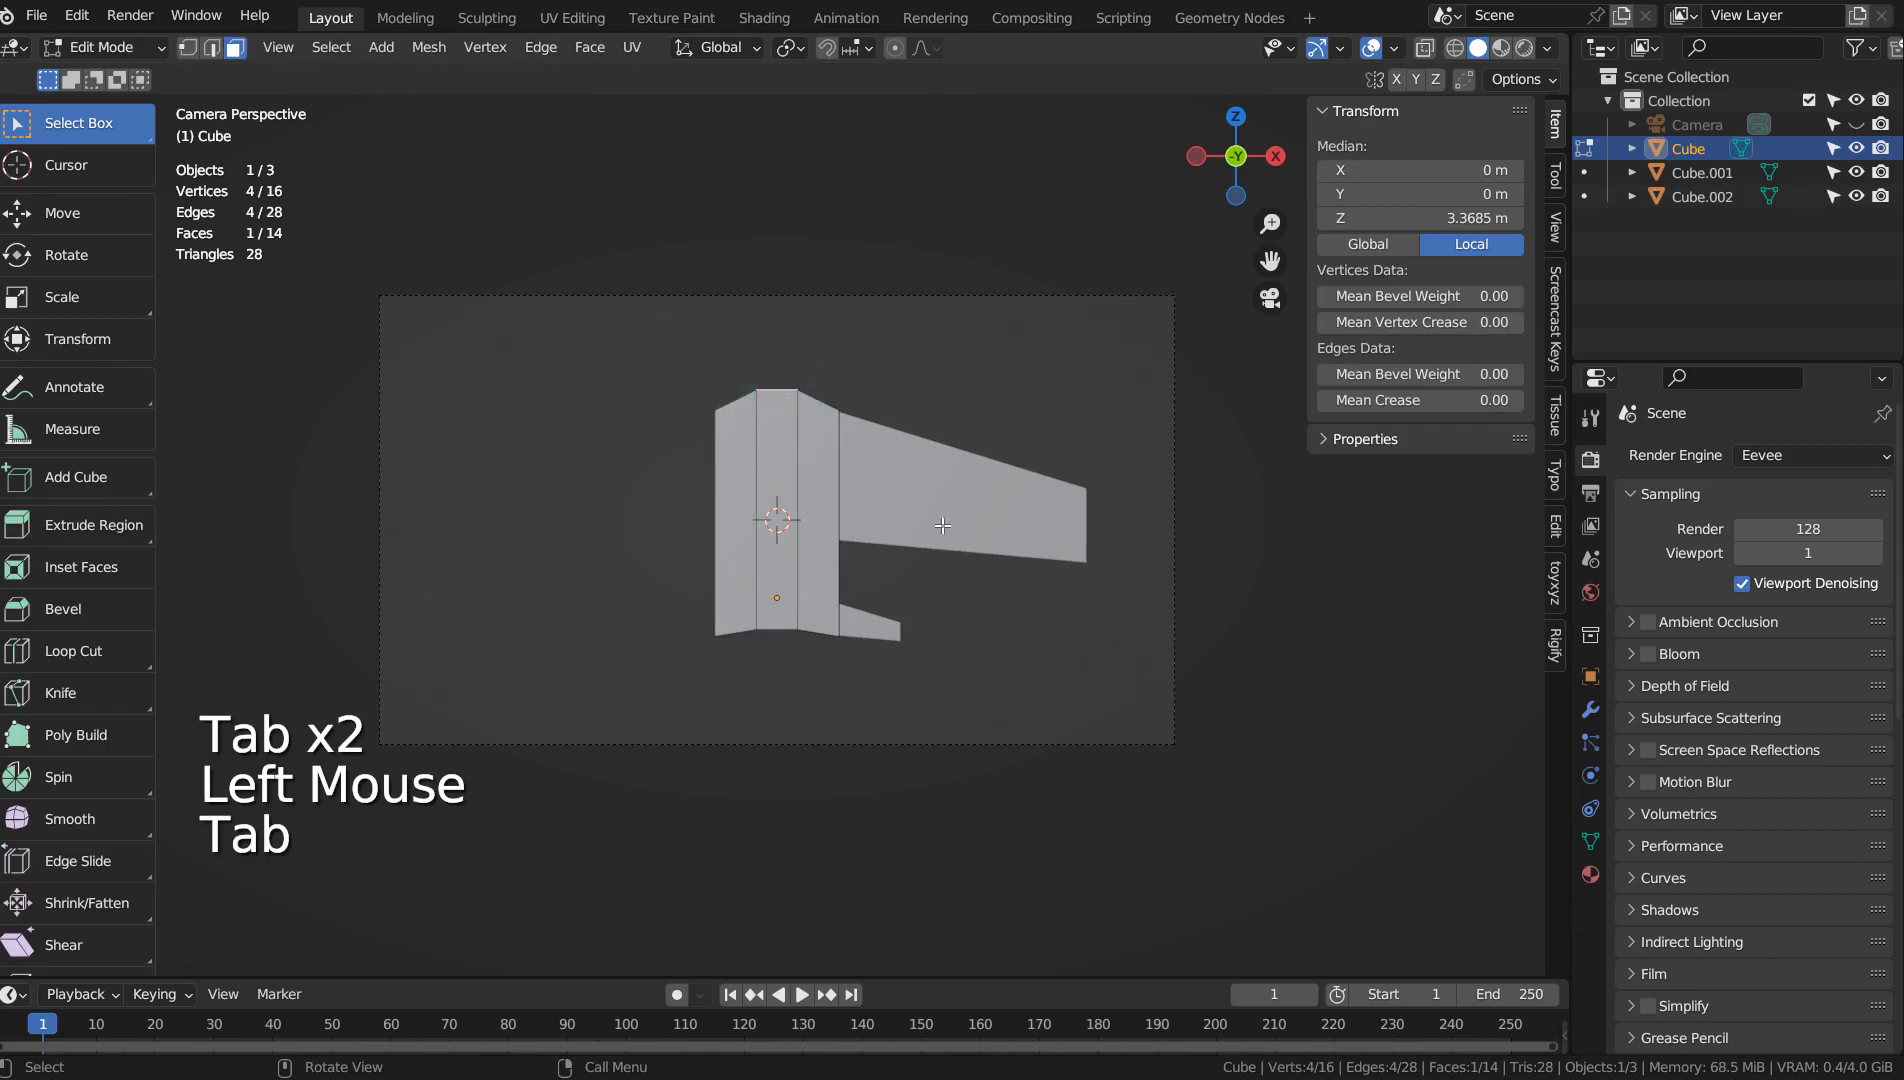
key(e)
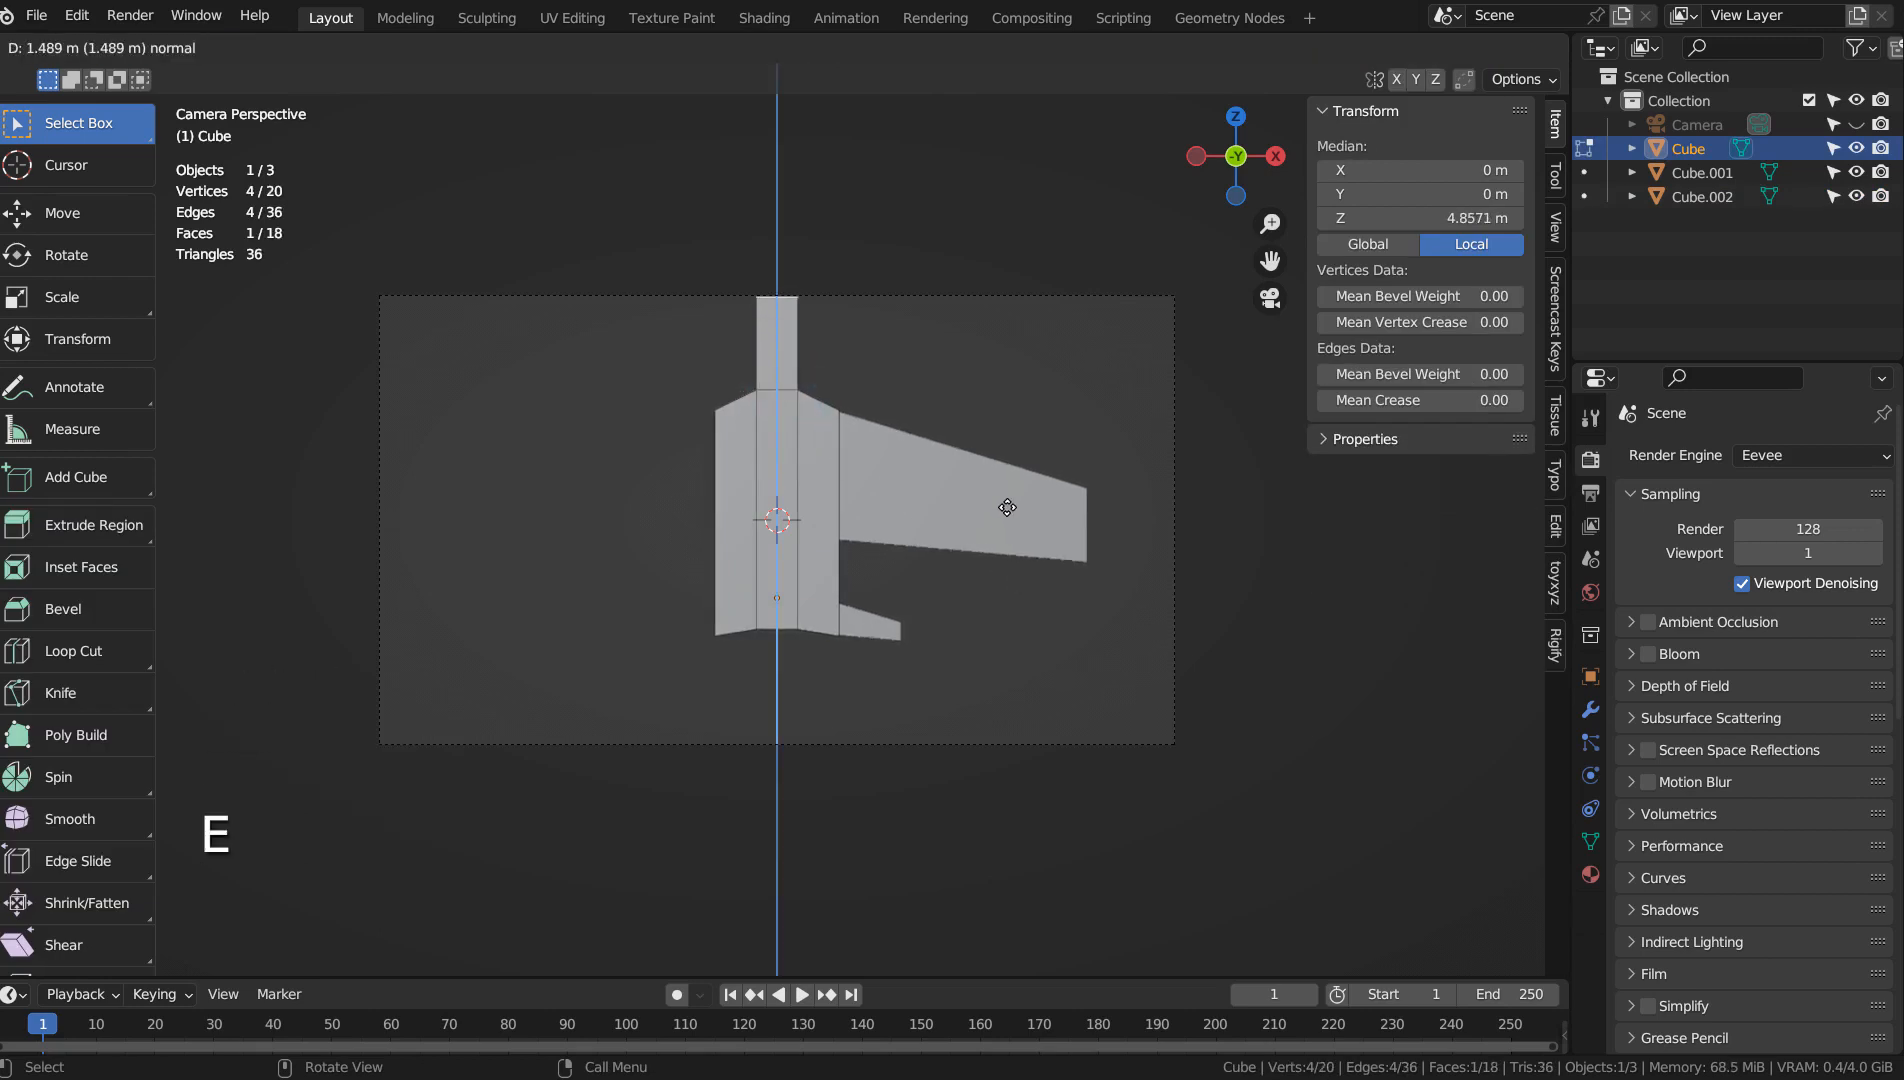
click(1007, 508)
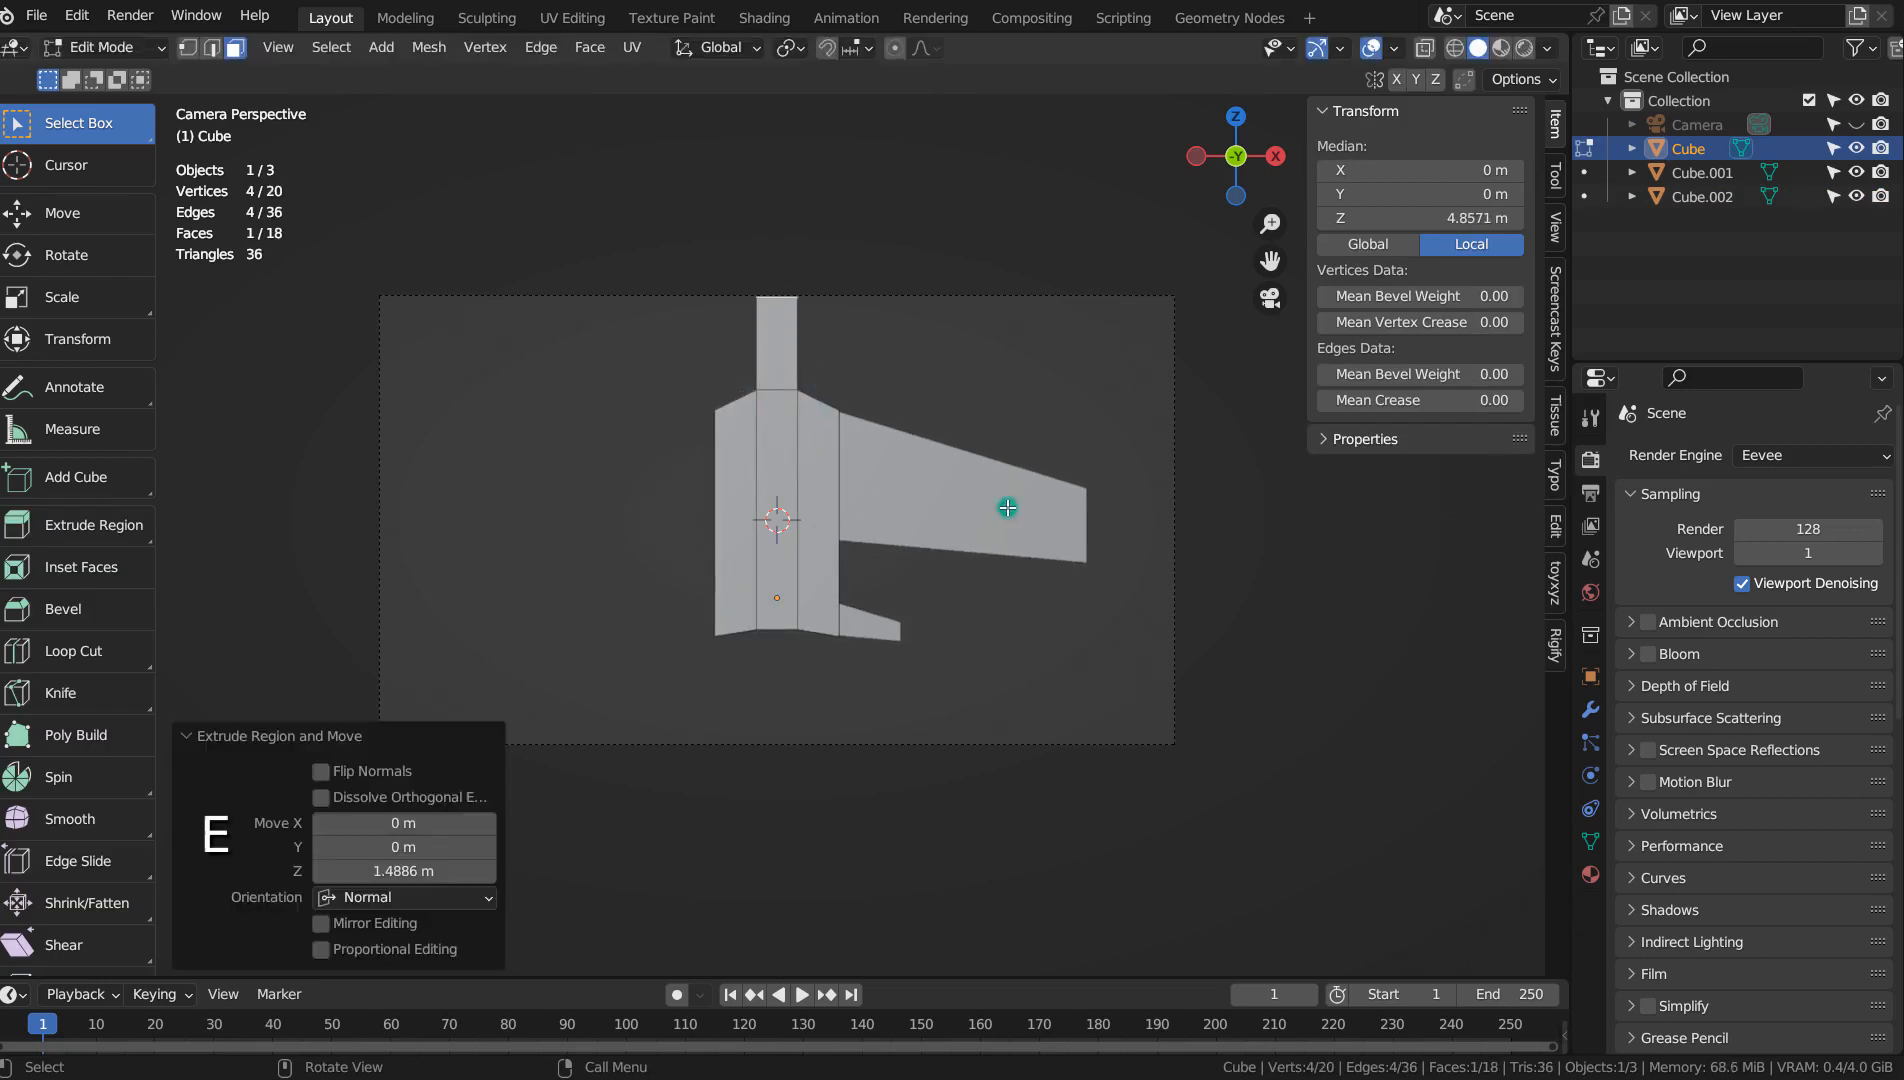
Duplicate the body's front middle face, shrink the copy to about 0.36, and move it about 1.14 m down toward the tail.
click(780, 580)
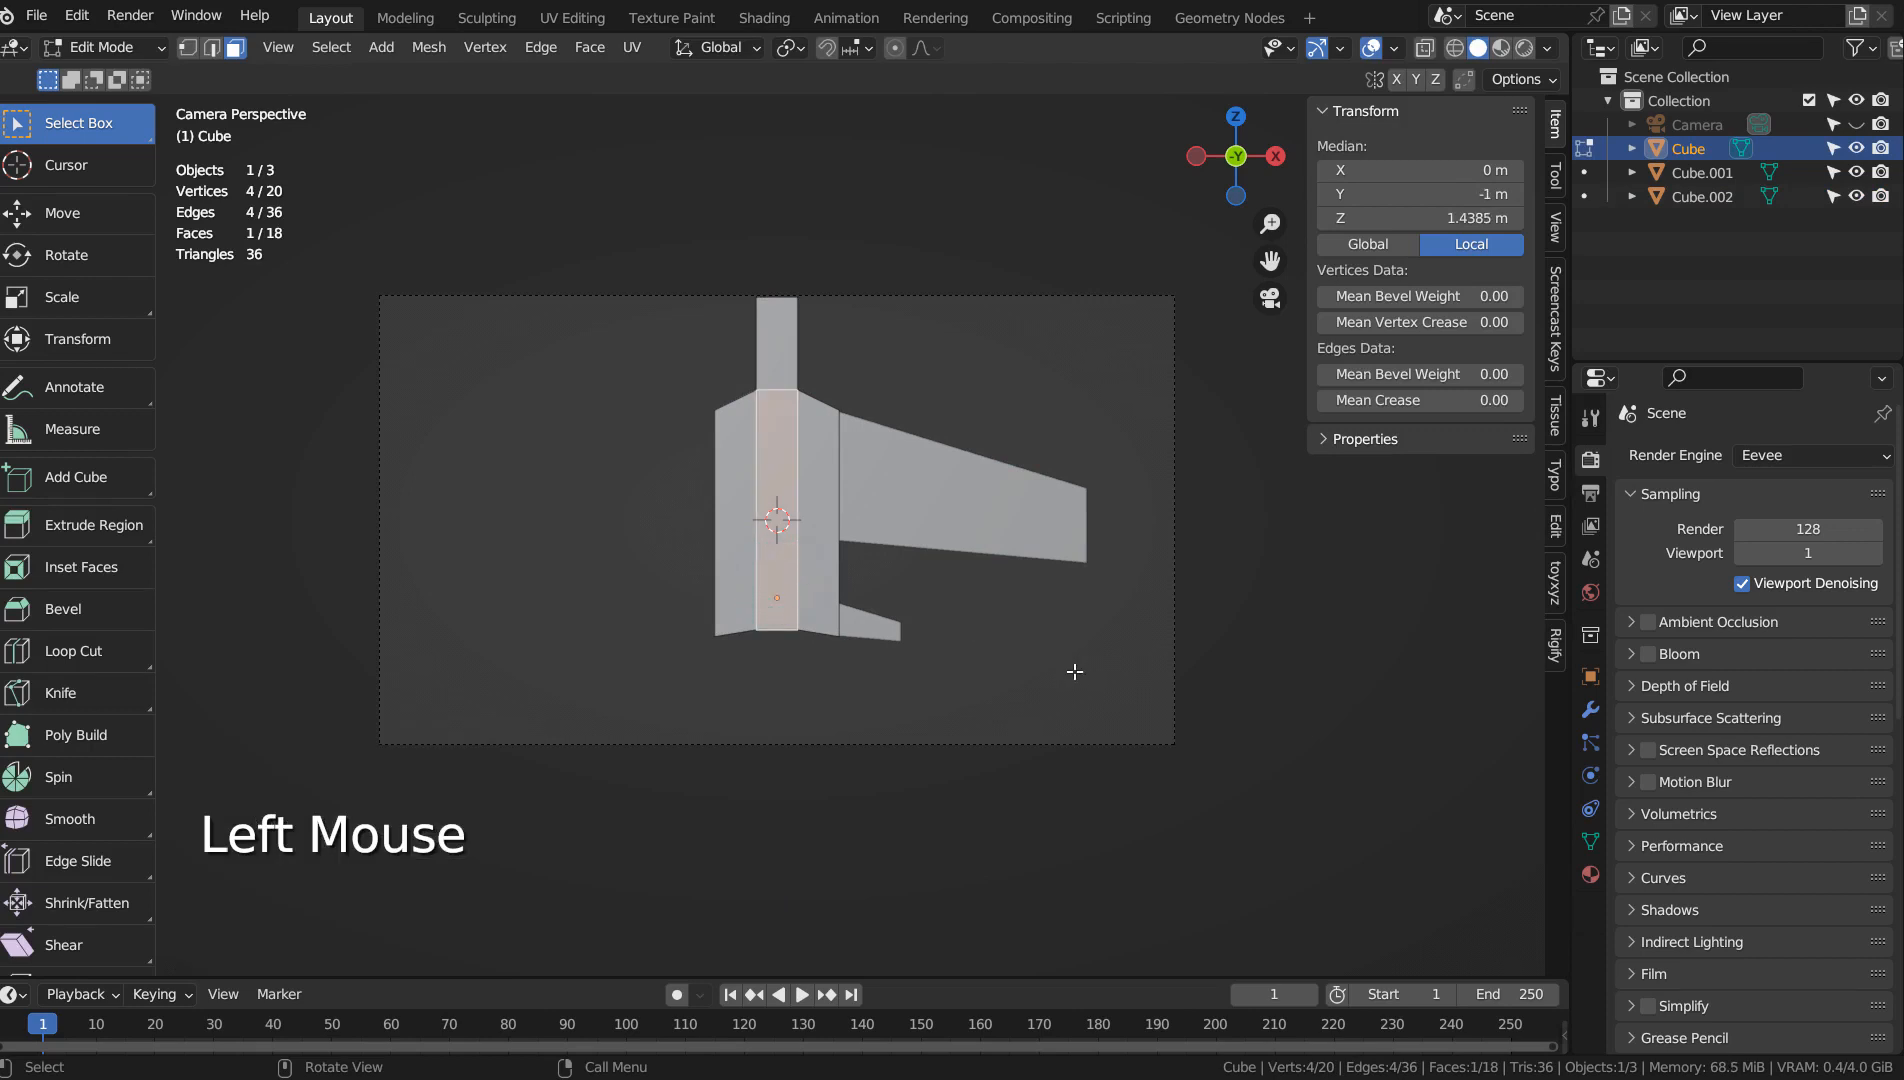
key(shift+d)
click(862, 597)
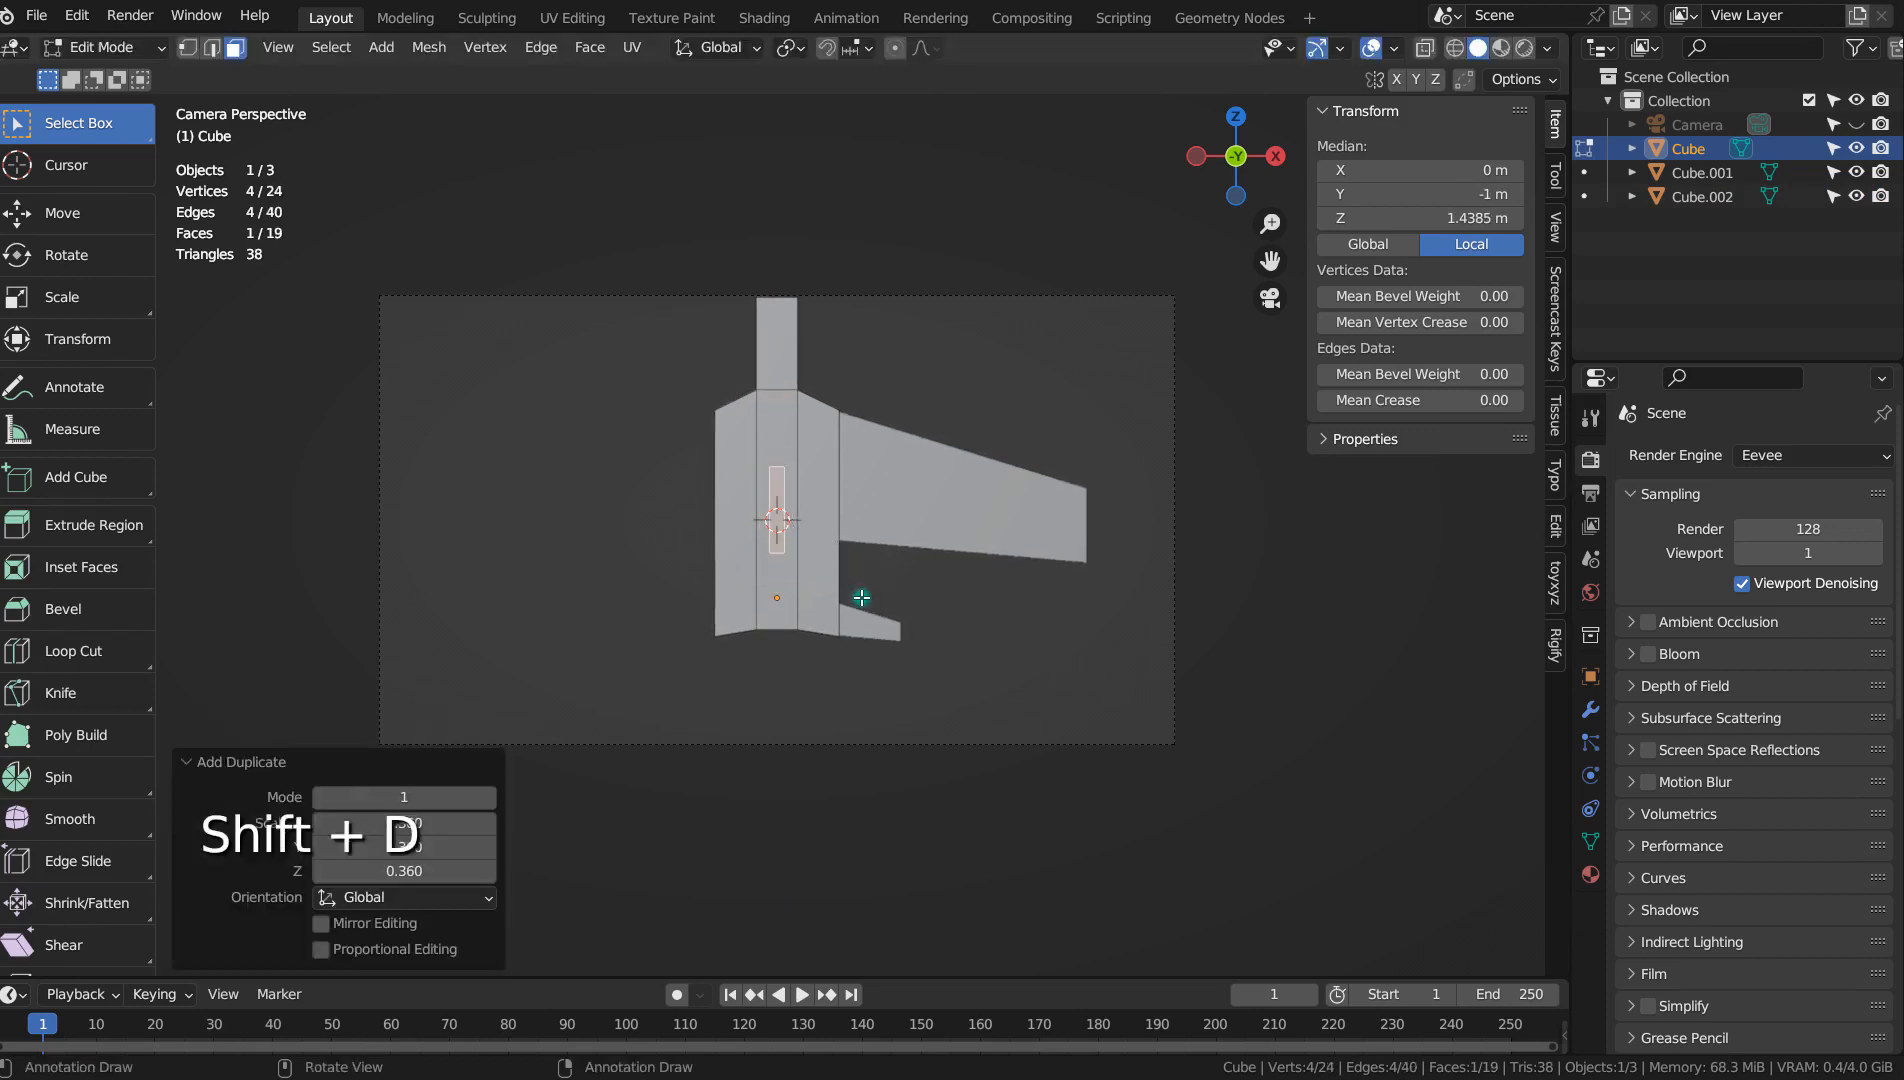
key(g)
click(862, 662)
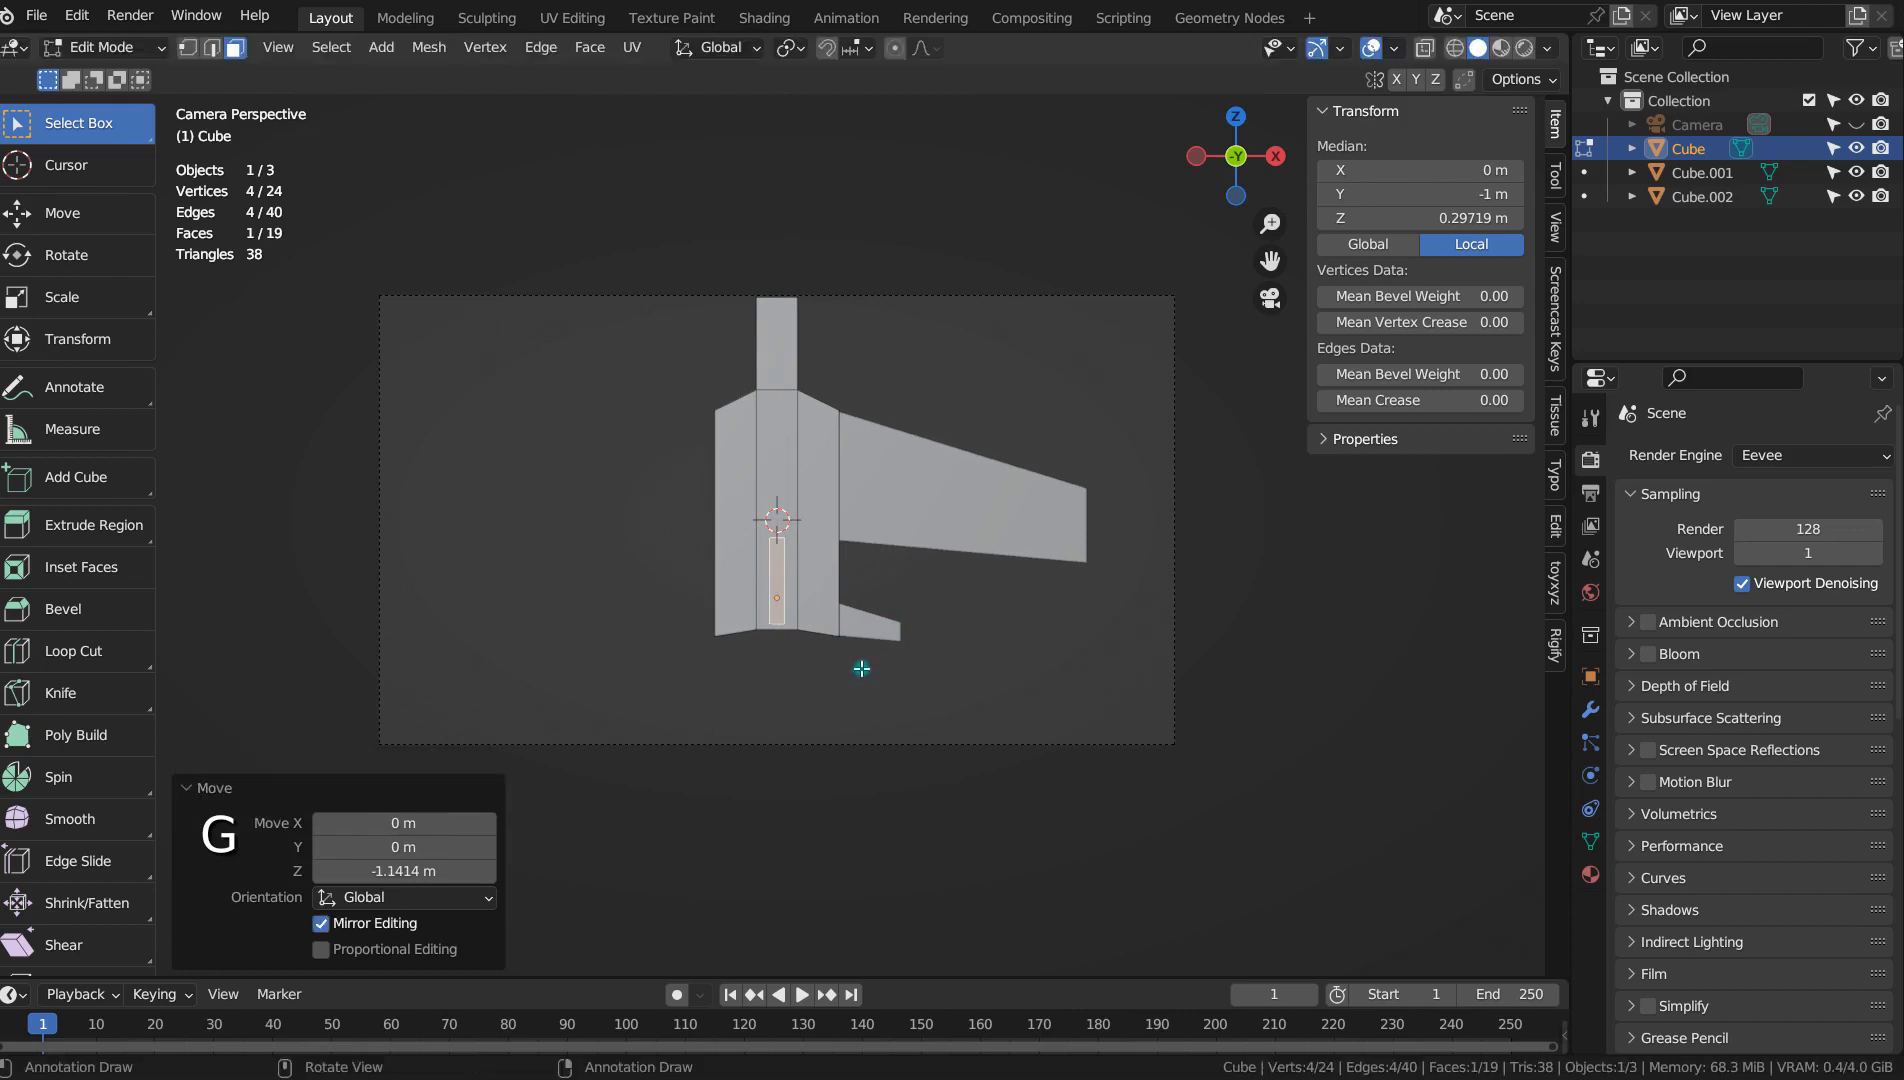
key(KP_3)
key(g)
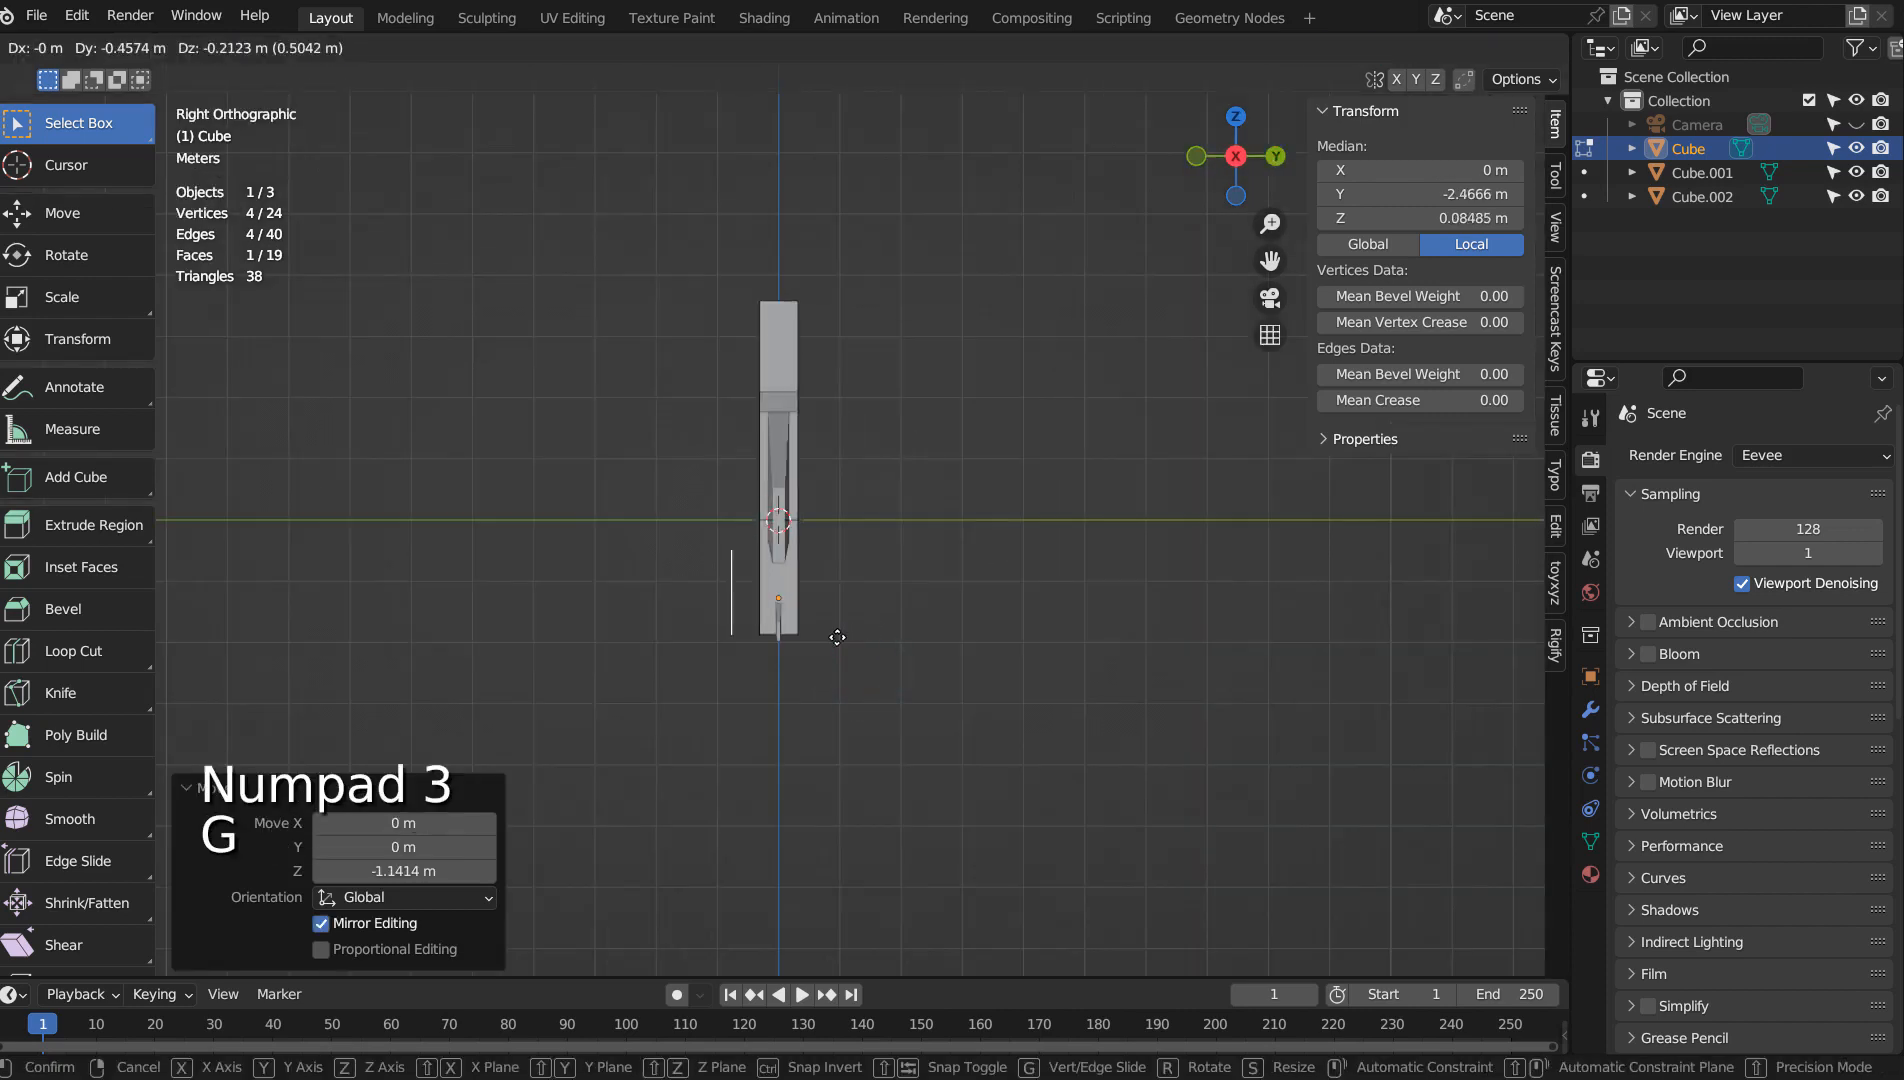
middle_drag(832, 637, 1030, 641)
key(ctrl+z)
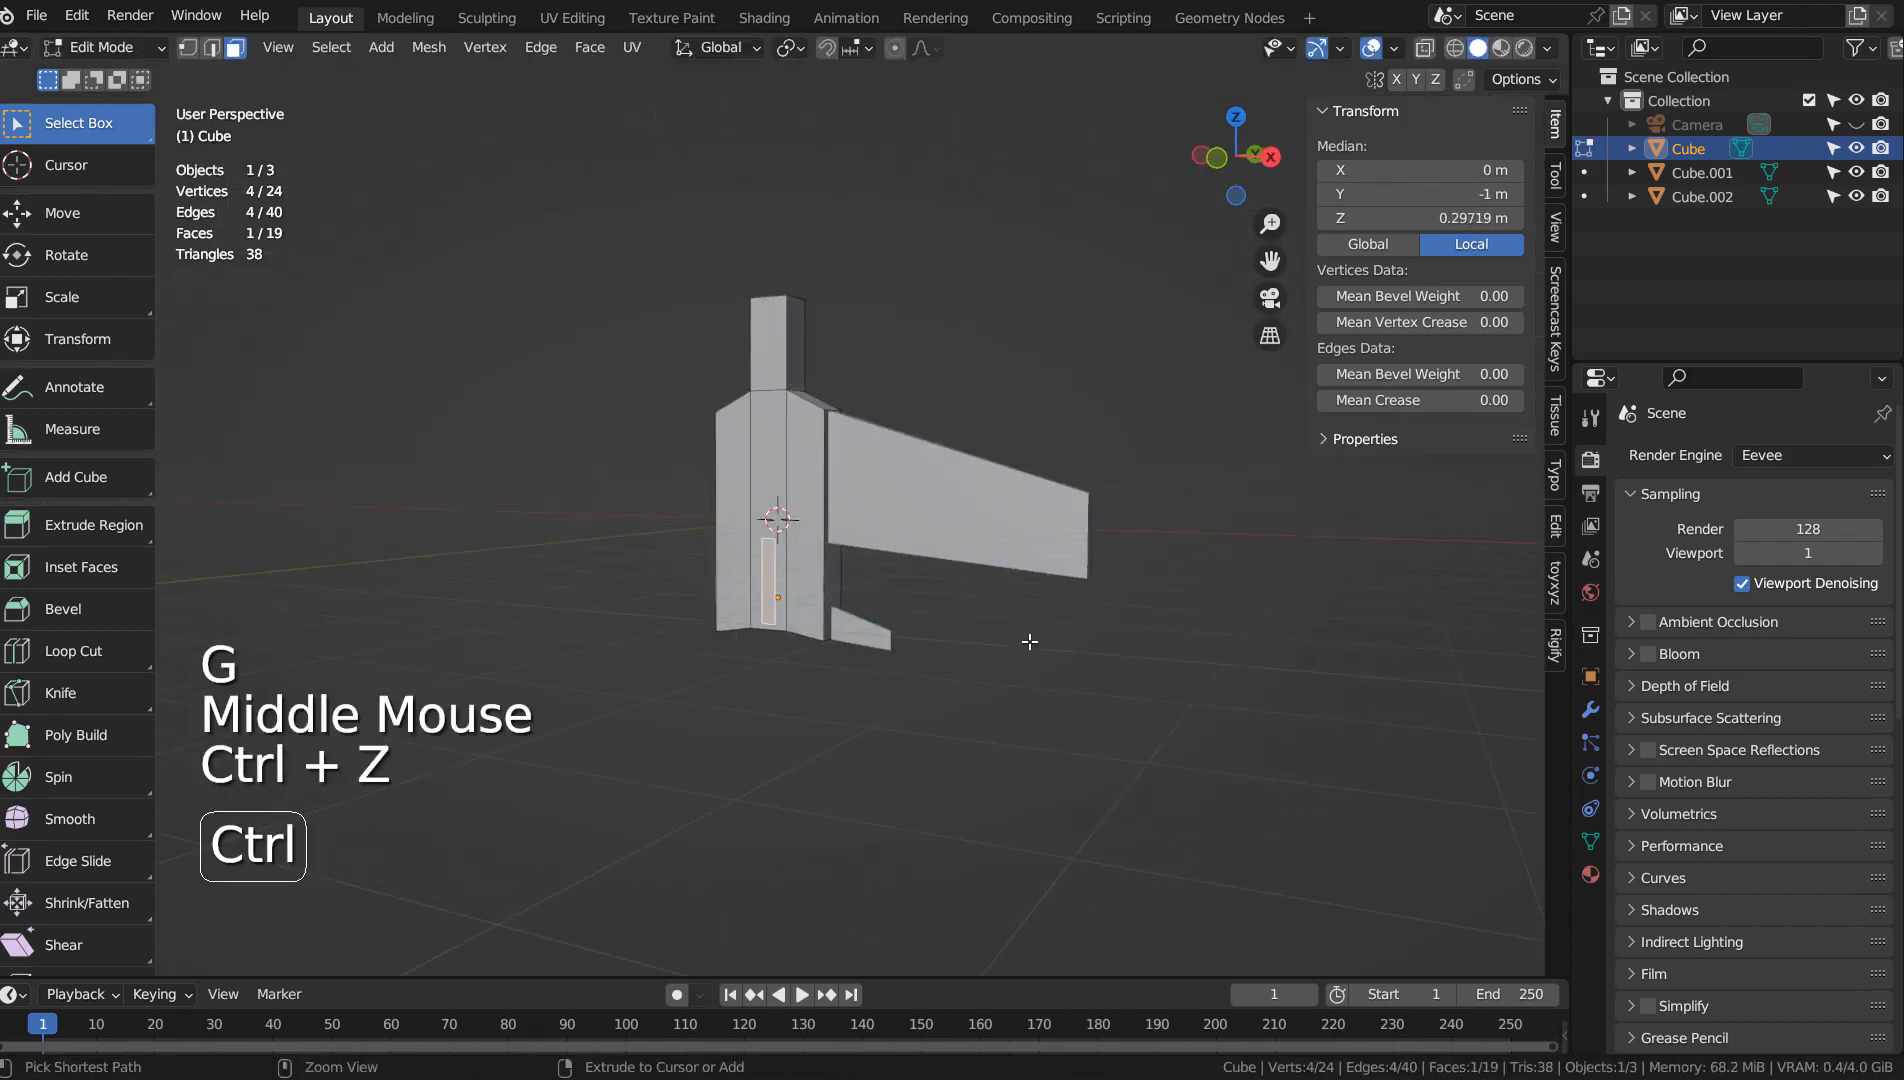
Extrude the small lower front face about 1.34 m outward as a vertical fin and shrink its end face to about 0.45.
key(e)
click(987, 656)
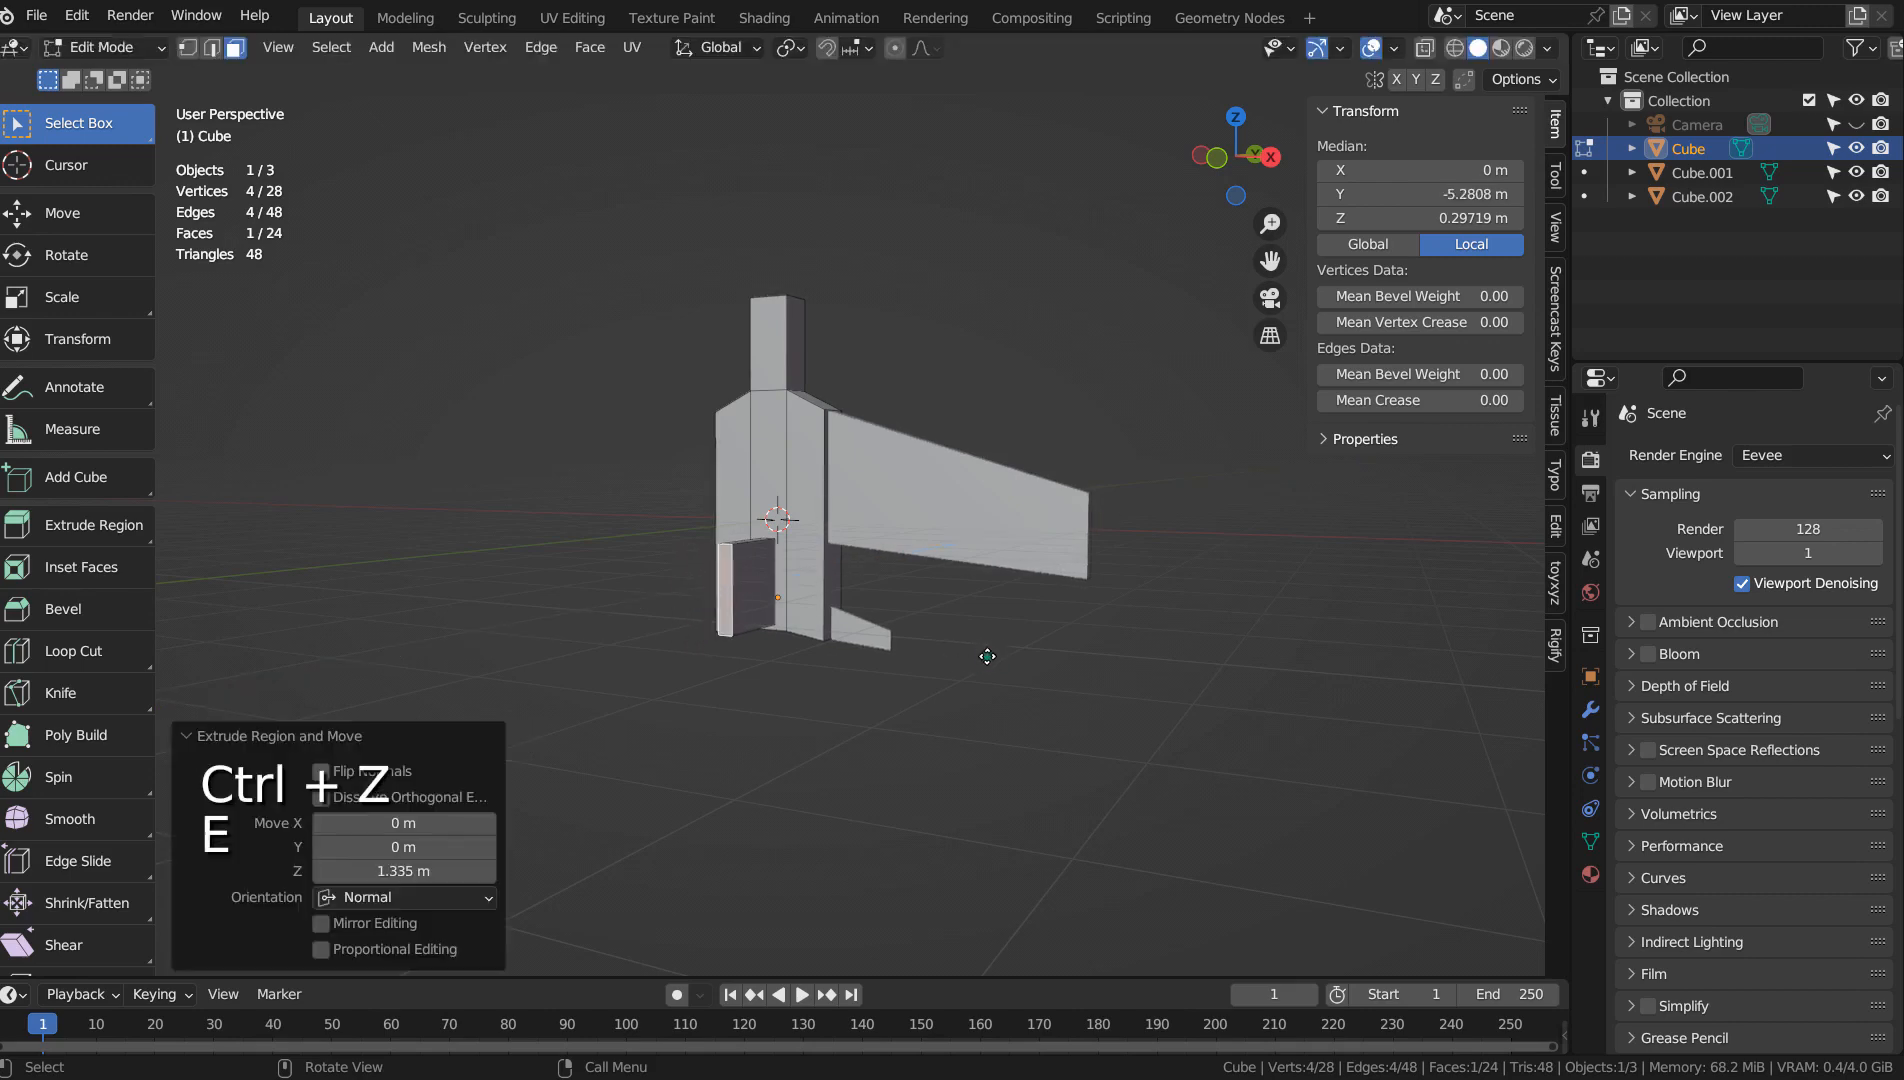
key(KP_3)
key(s)
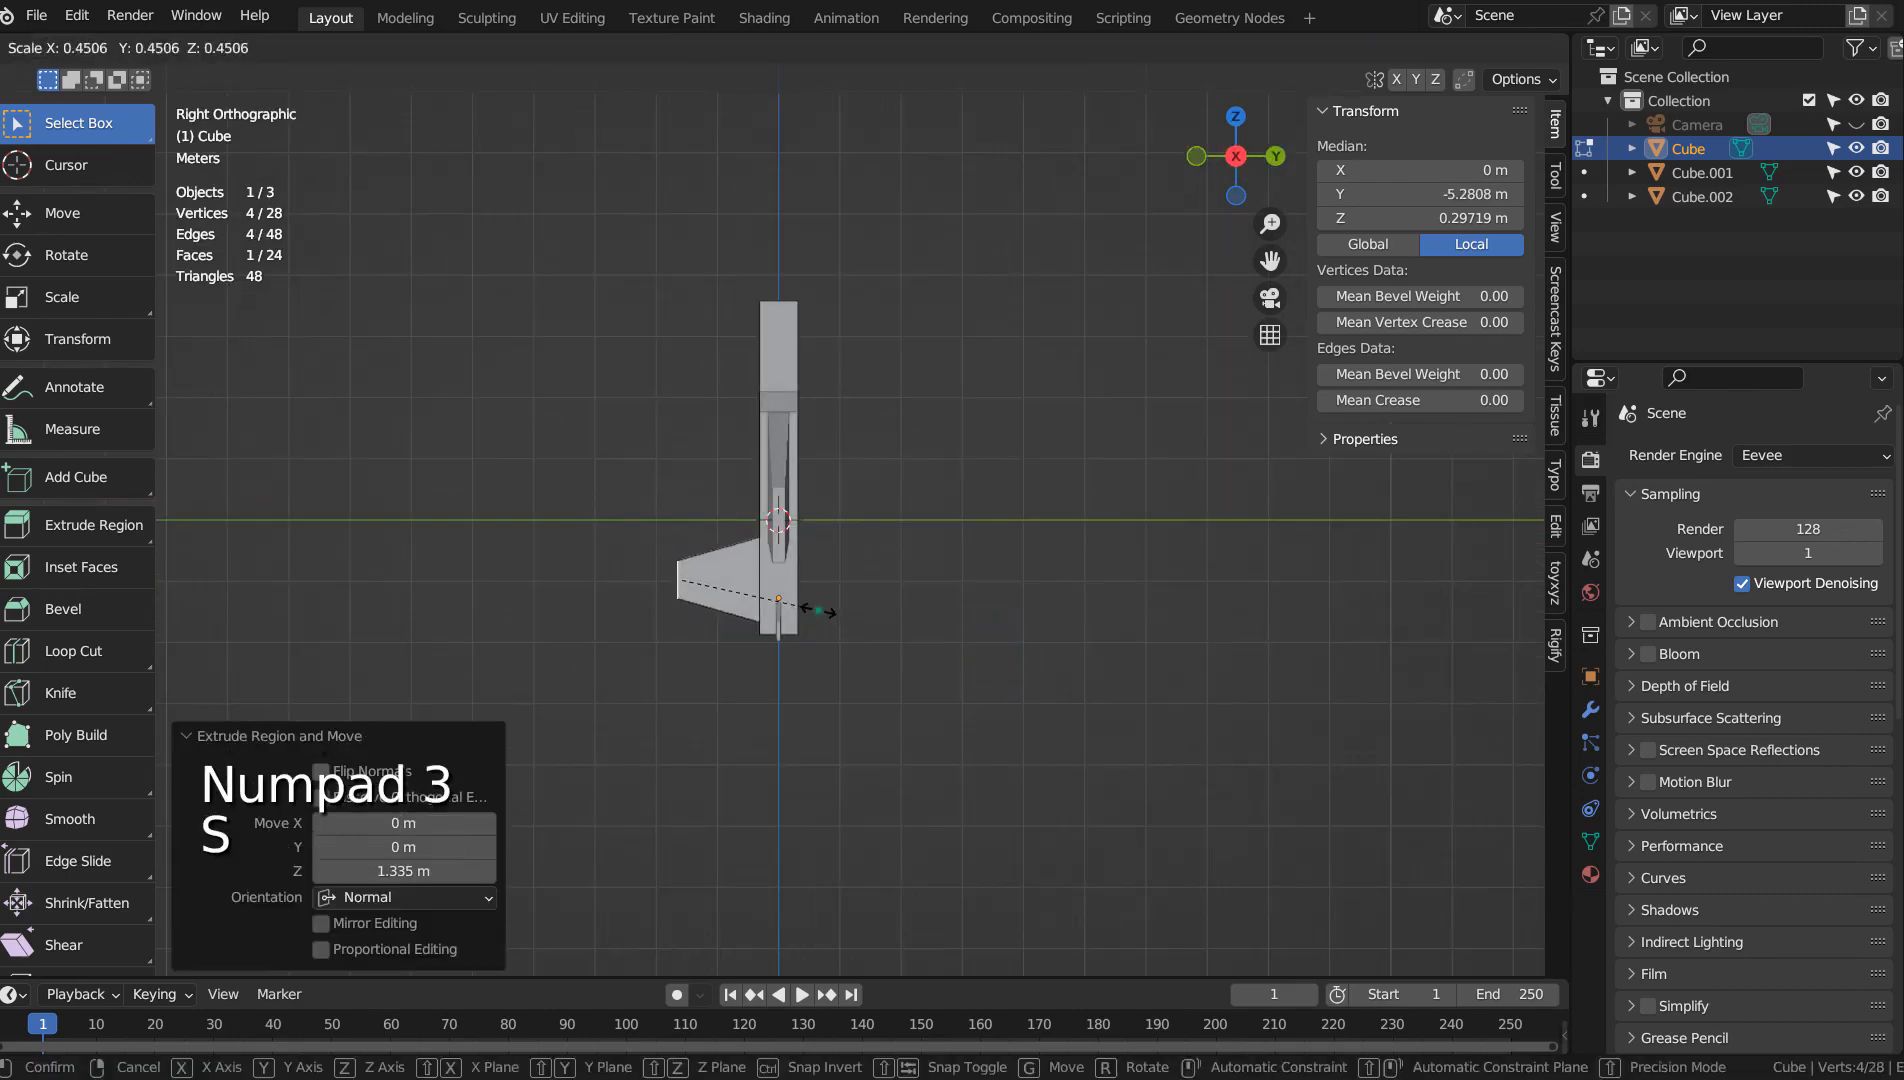
click(818, 610)
Move the fin's end face down toward the tail so that the fin sweeps back, and finish editing the body mesh.
key(g)
click(812, 655)
middle_drag(812, 655, 1110, 614)
key(Tab)
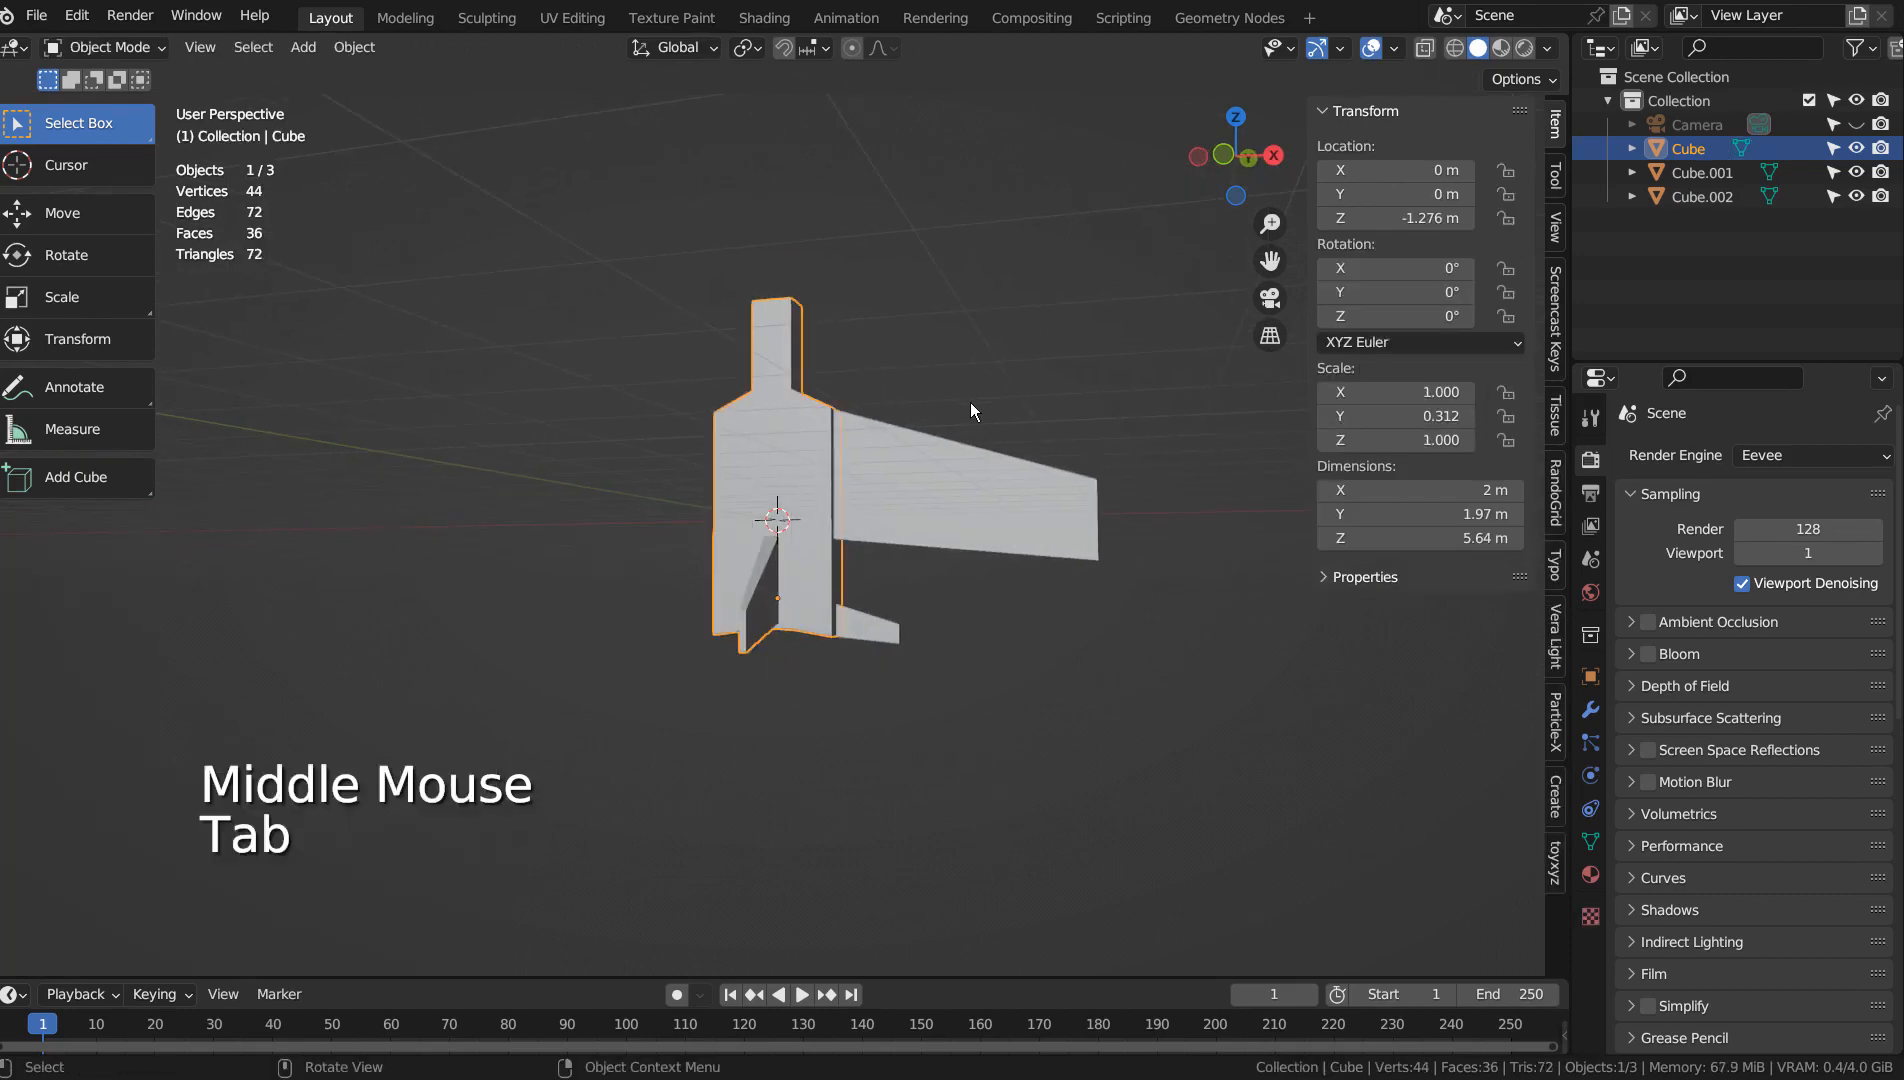
Taper the nose by scaling its tip face to about 0.177 along Y and narrowing it along X.
middle_drag(970, 402, 805, 373)
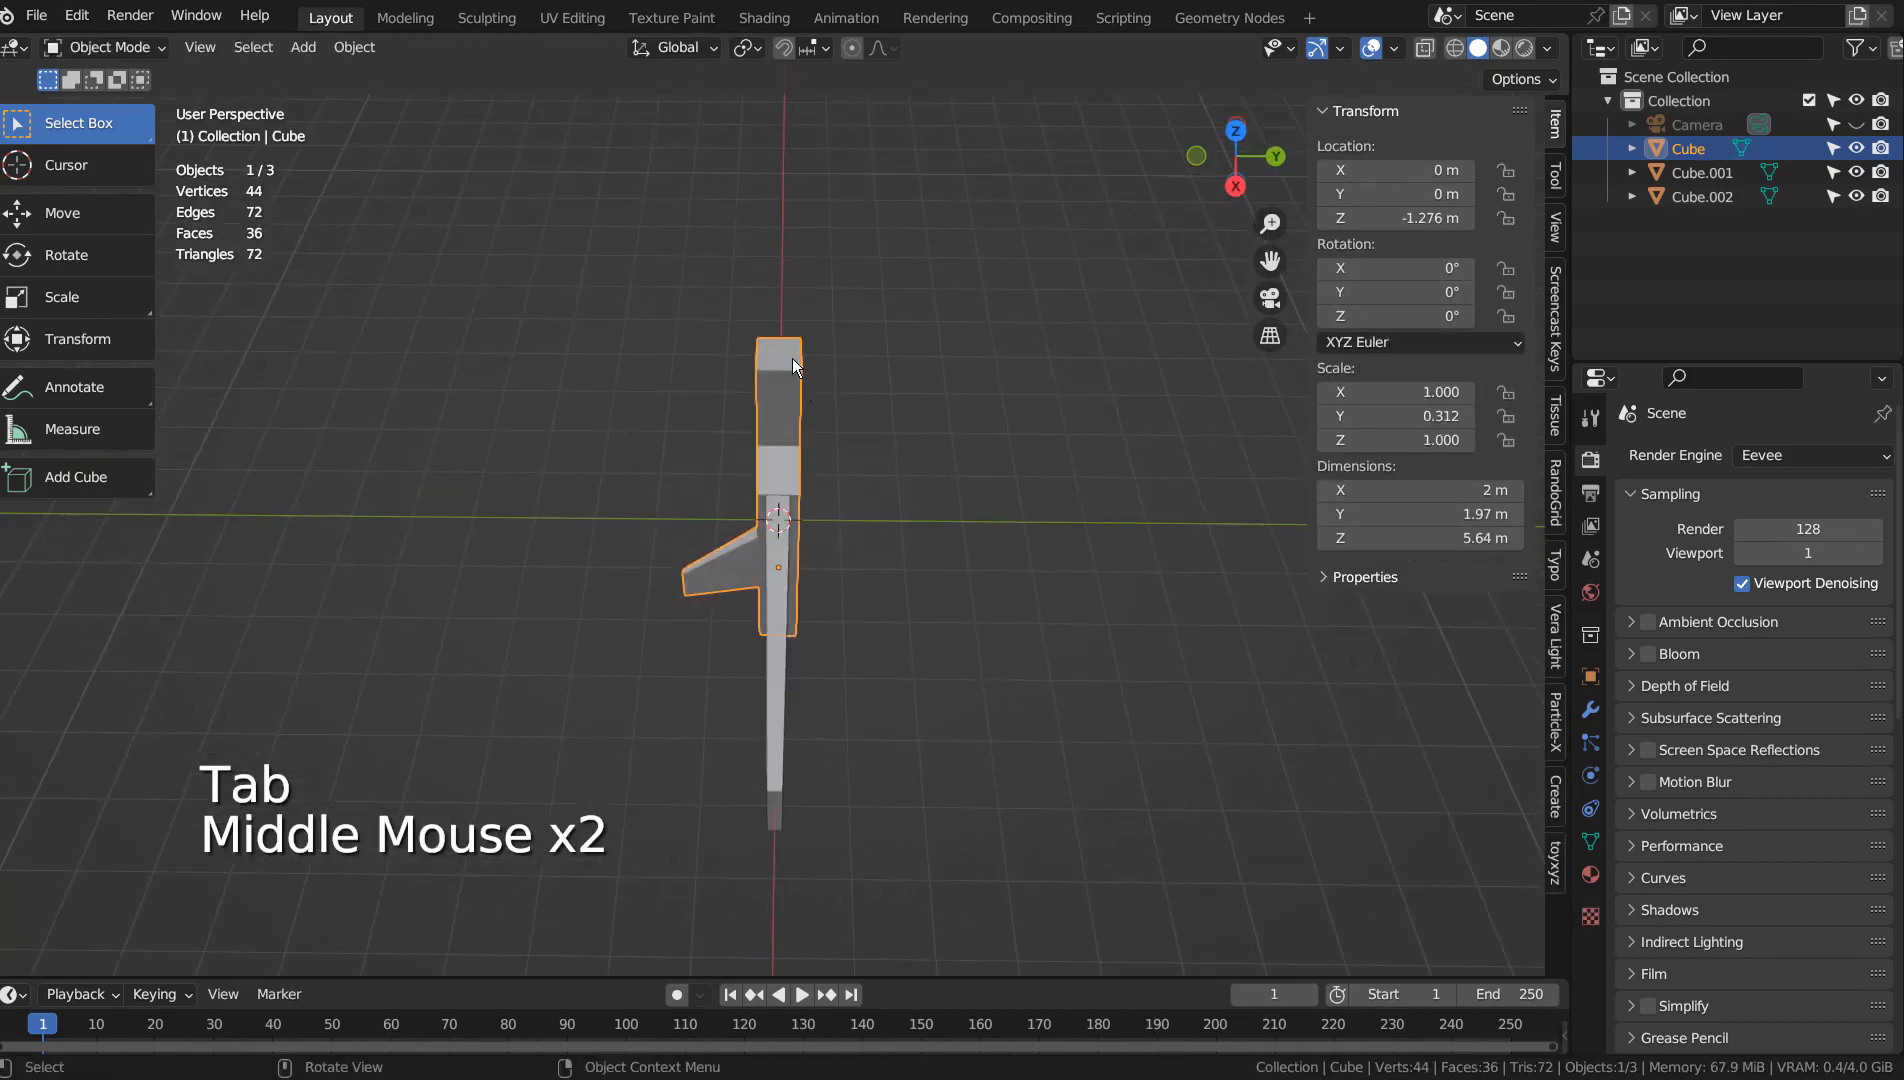
key(Tab)
key(3)
click(785, 355)
key(s)
key(y)
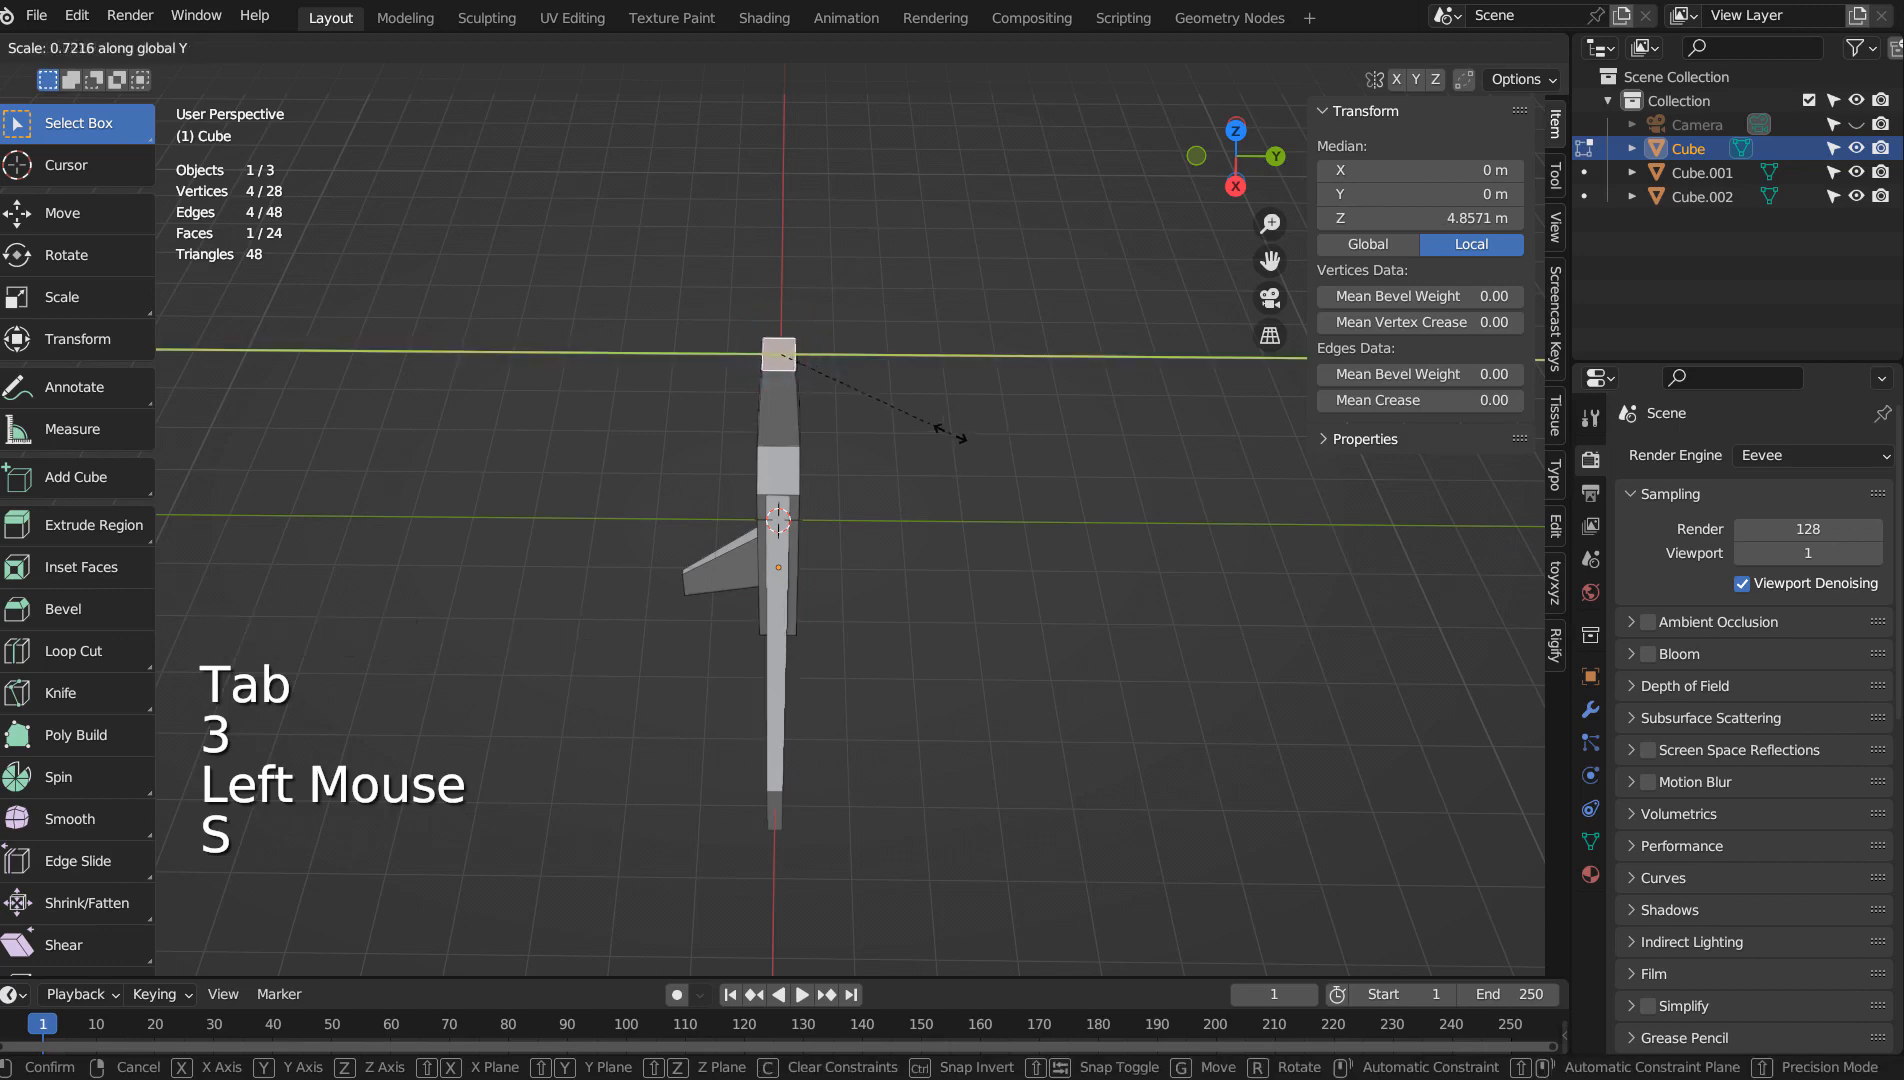
click(797, 395)
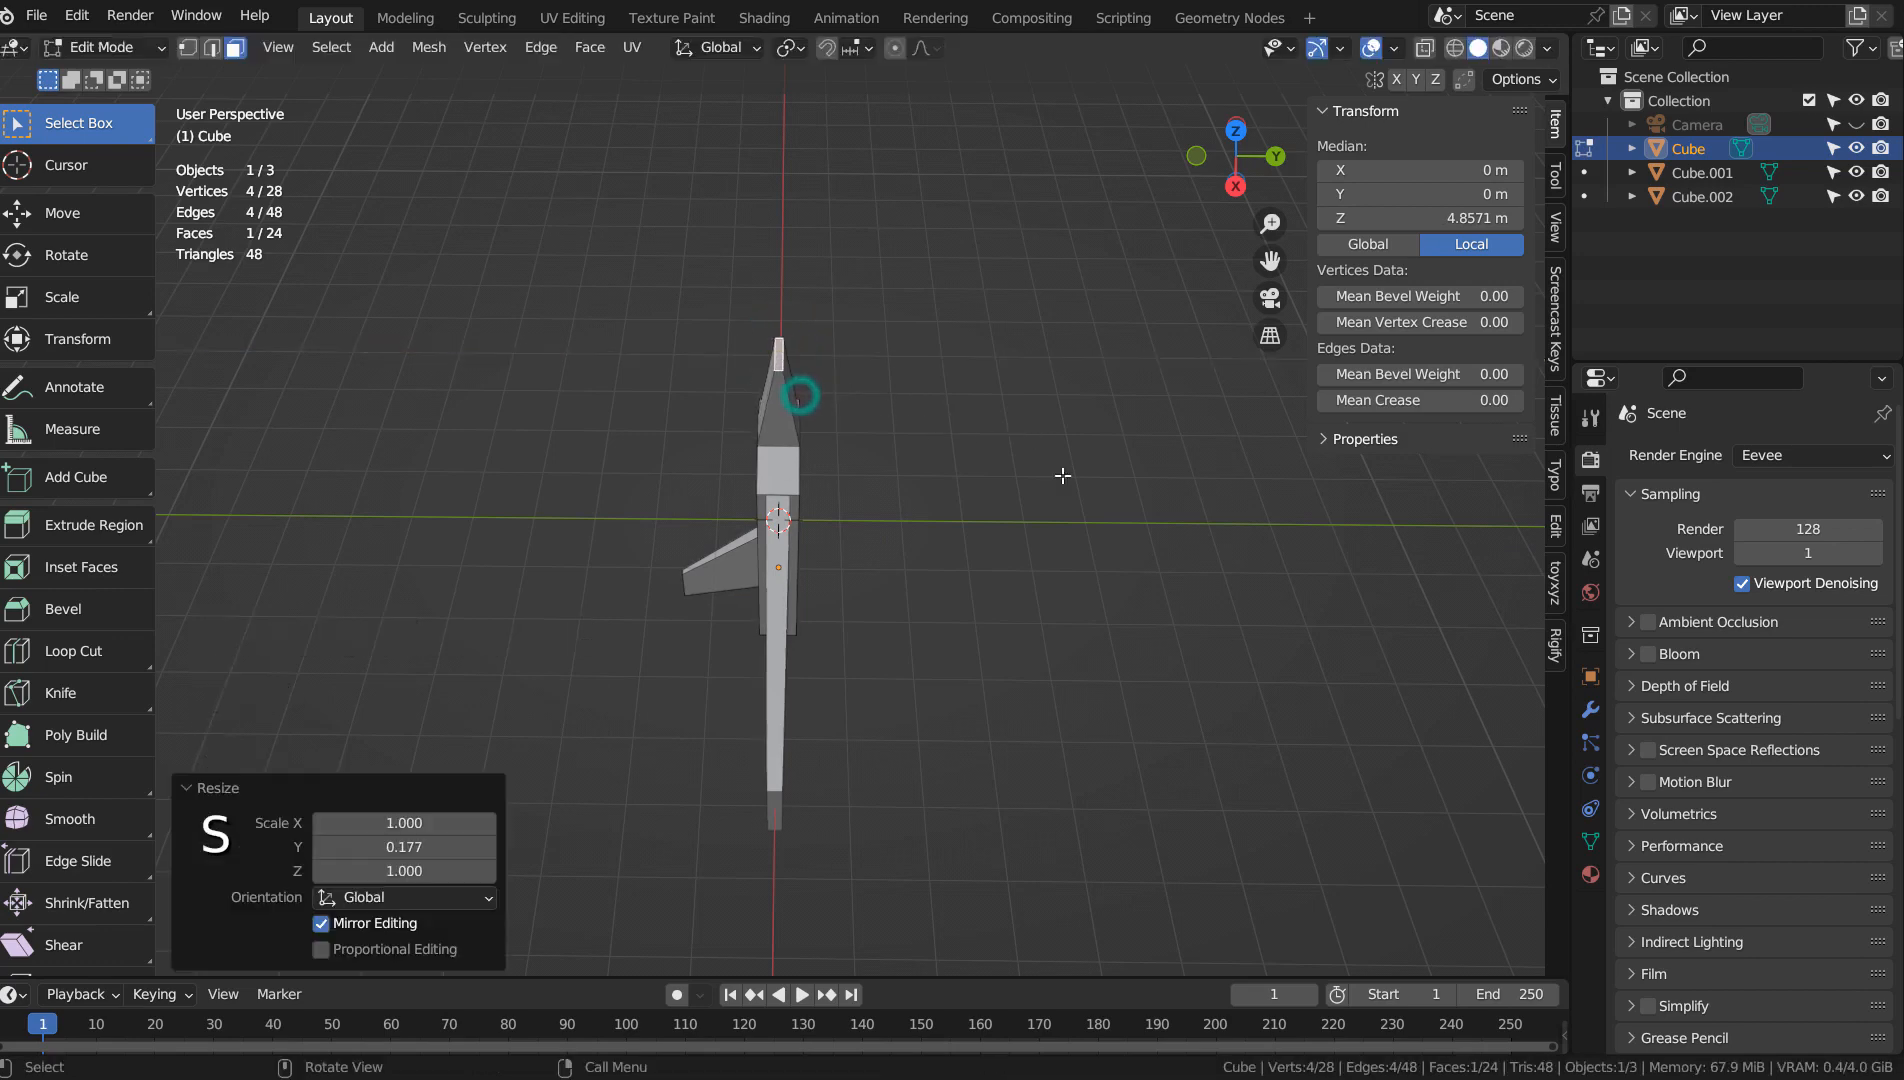
key(s)
key(x)
key(Tab)
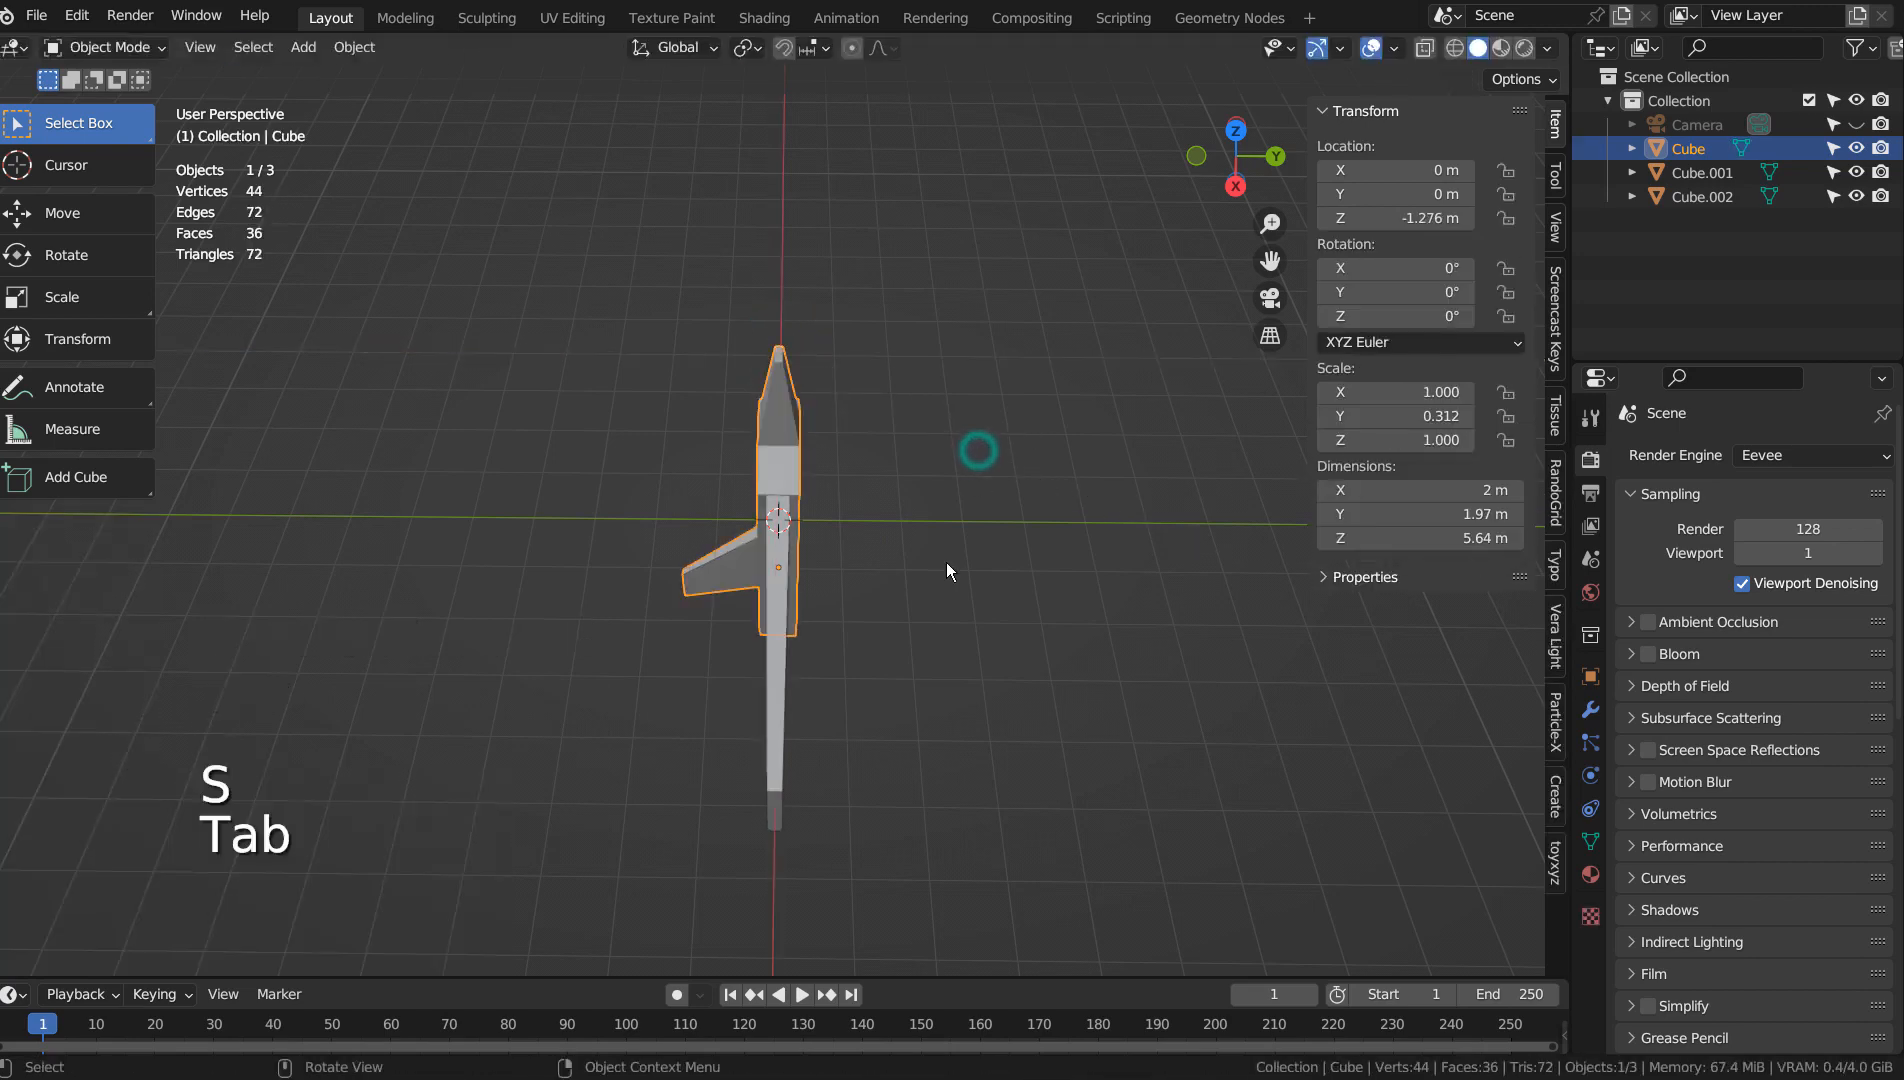
Add a Mirror modifier to the main wing.
middle_drag(946, 562, 892, 551)
middle_drag(705, 518, 1023, 530)
click(1038, 492)
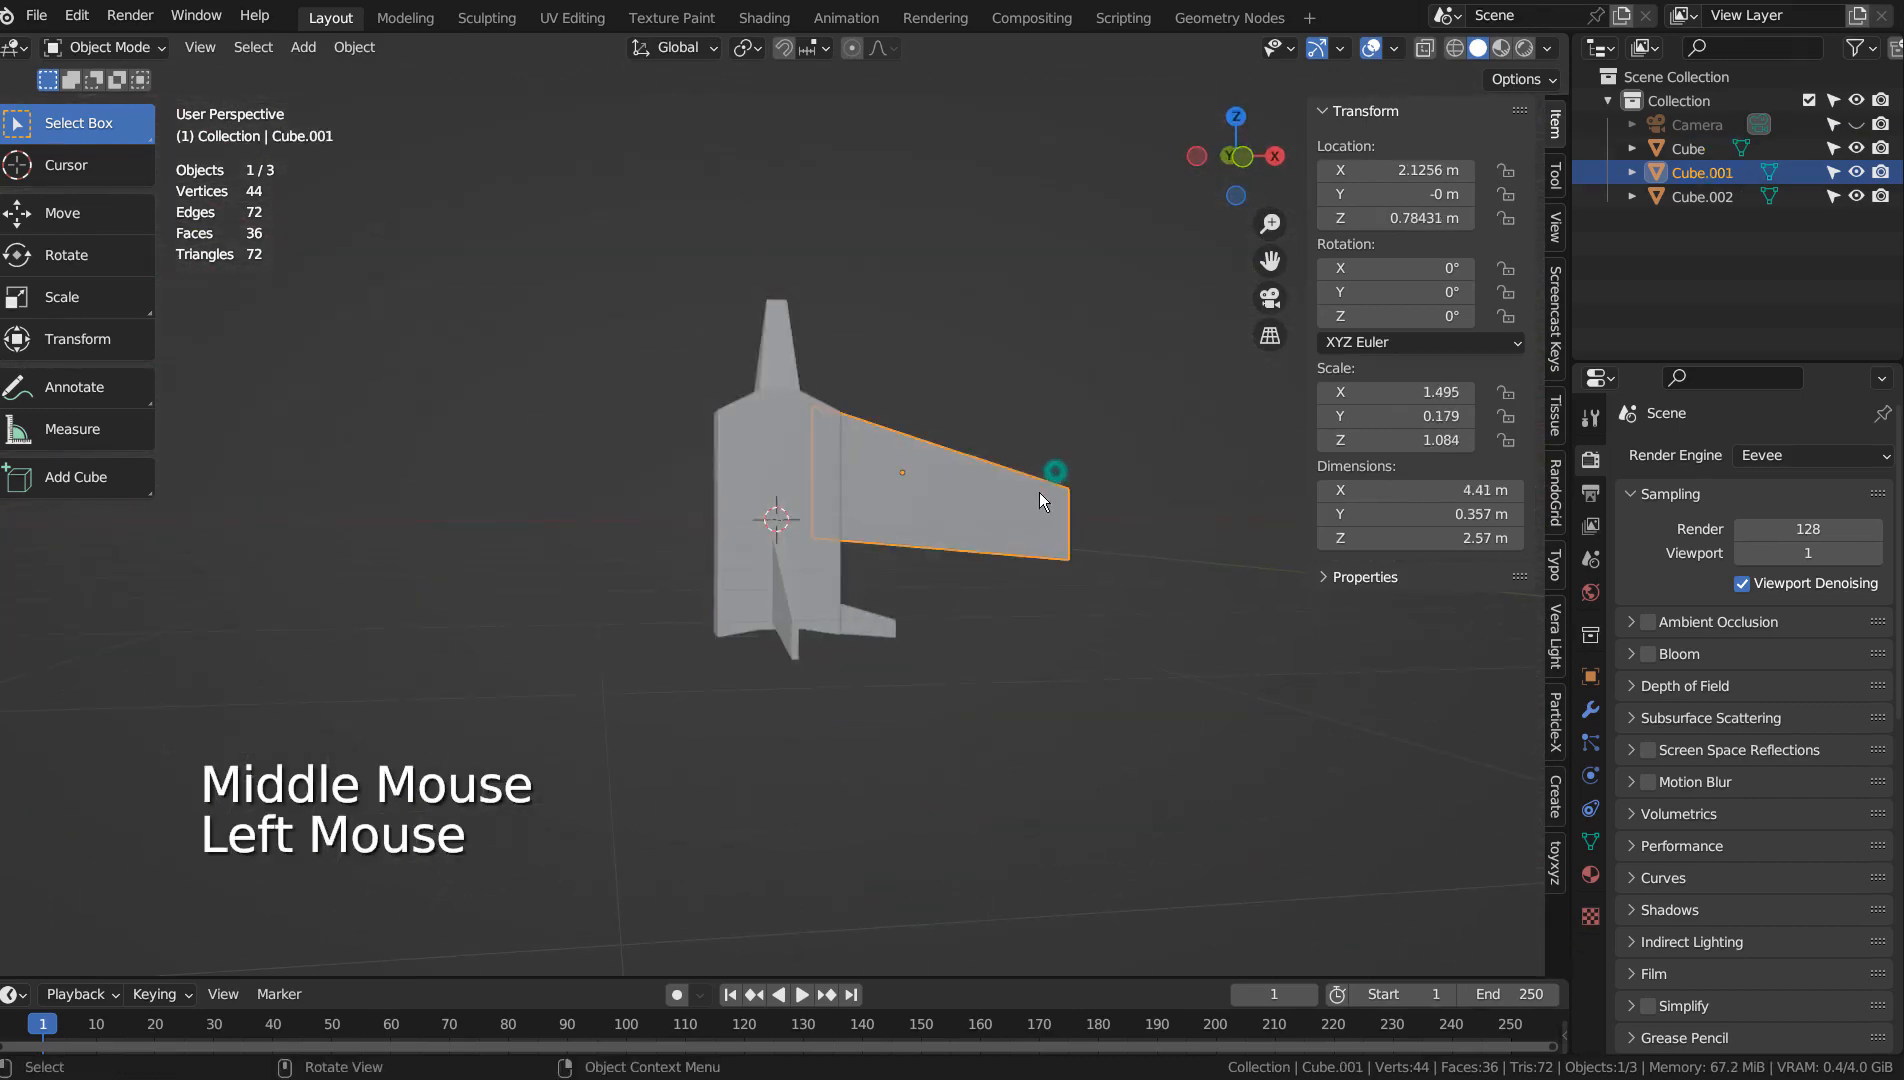
click(1589, 704)
click(1685, 455)
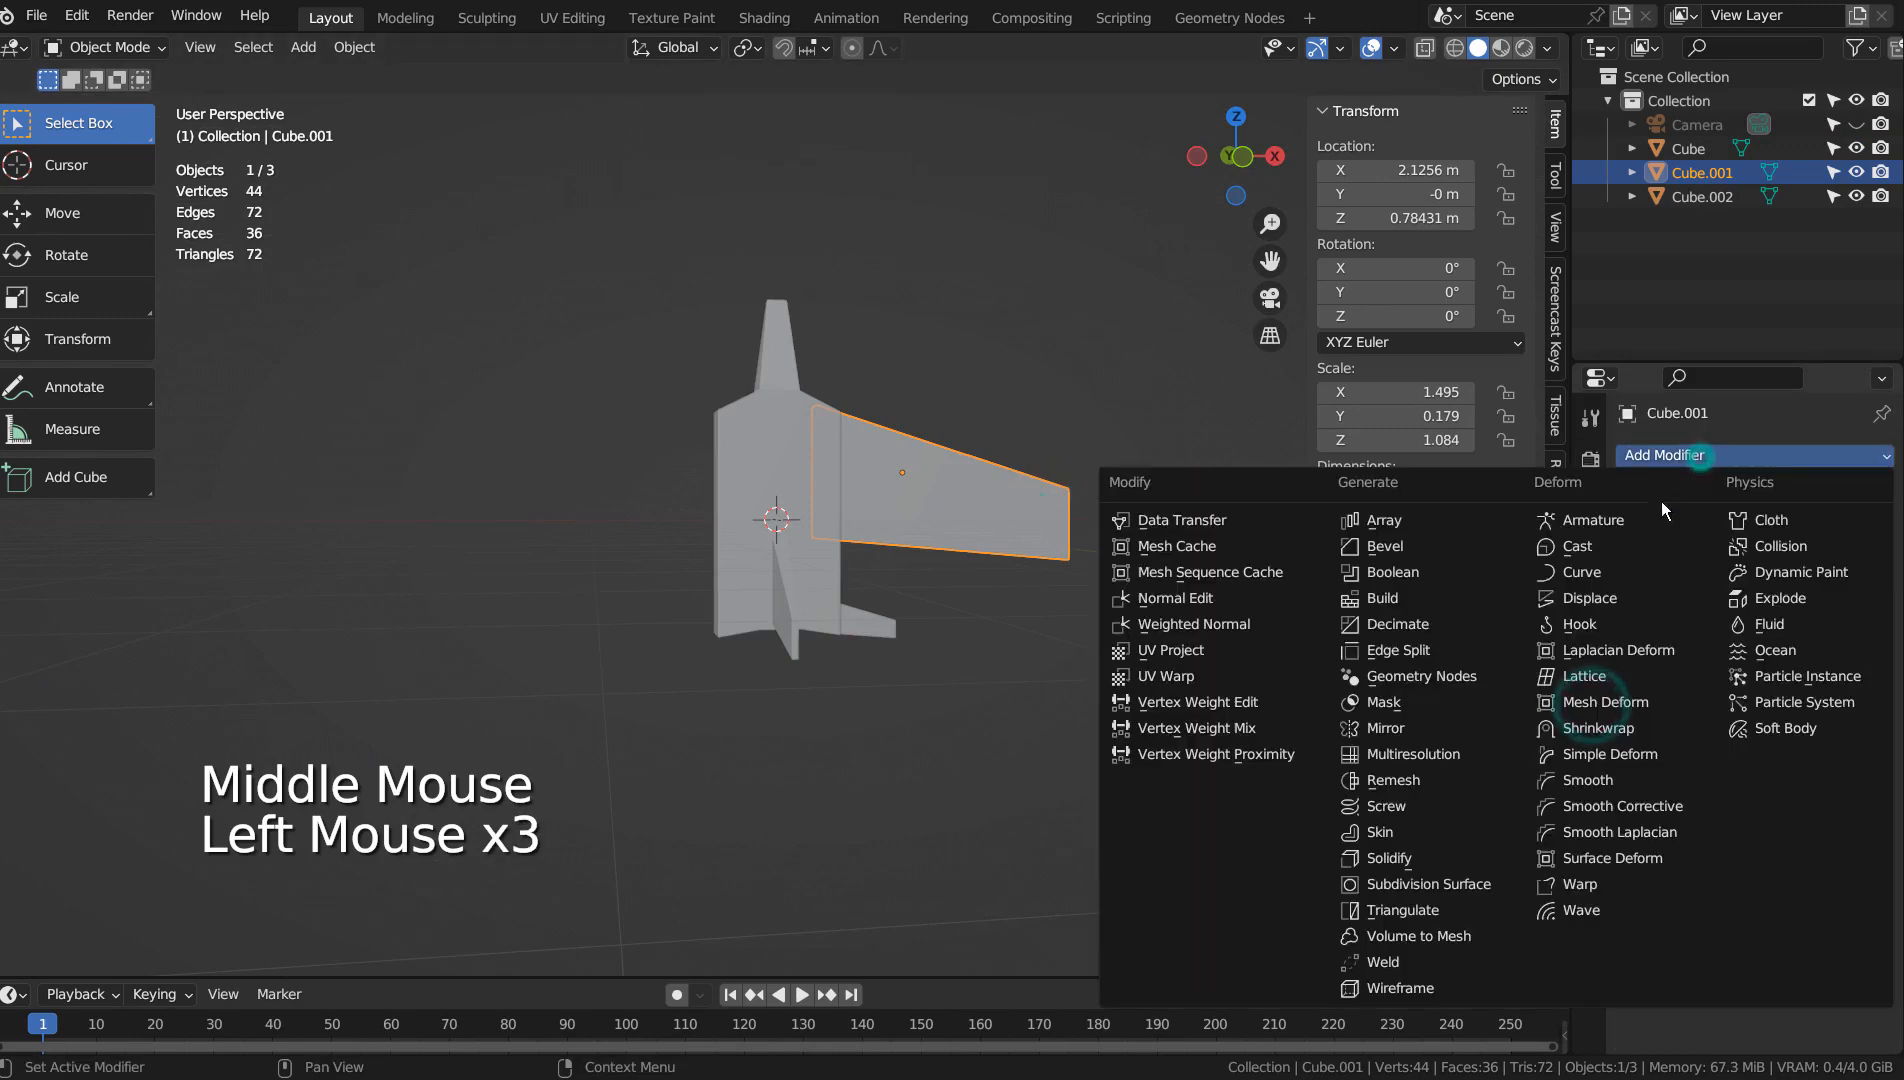
click(1447, 727)
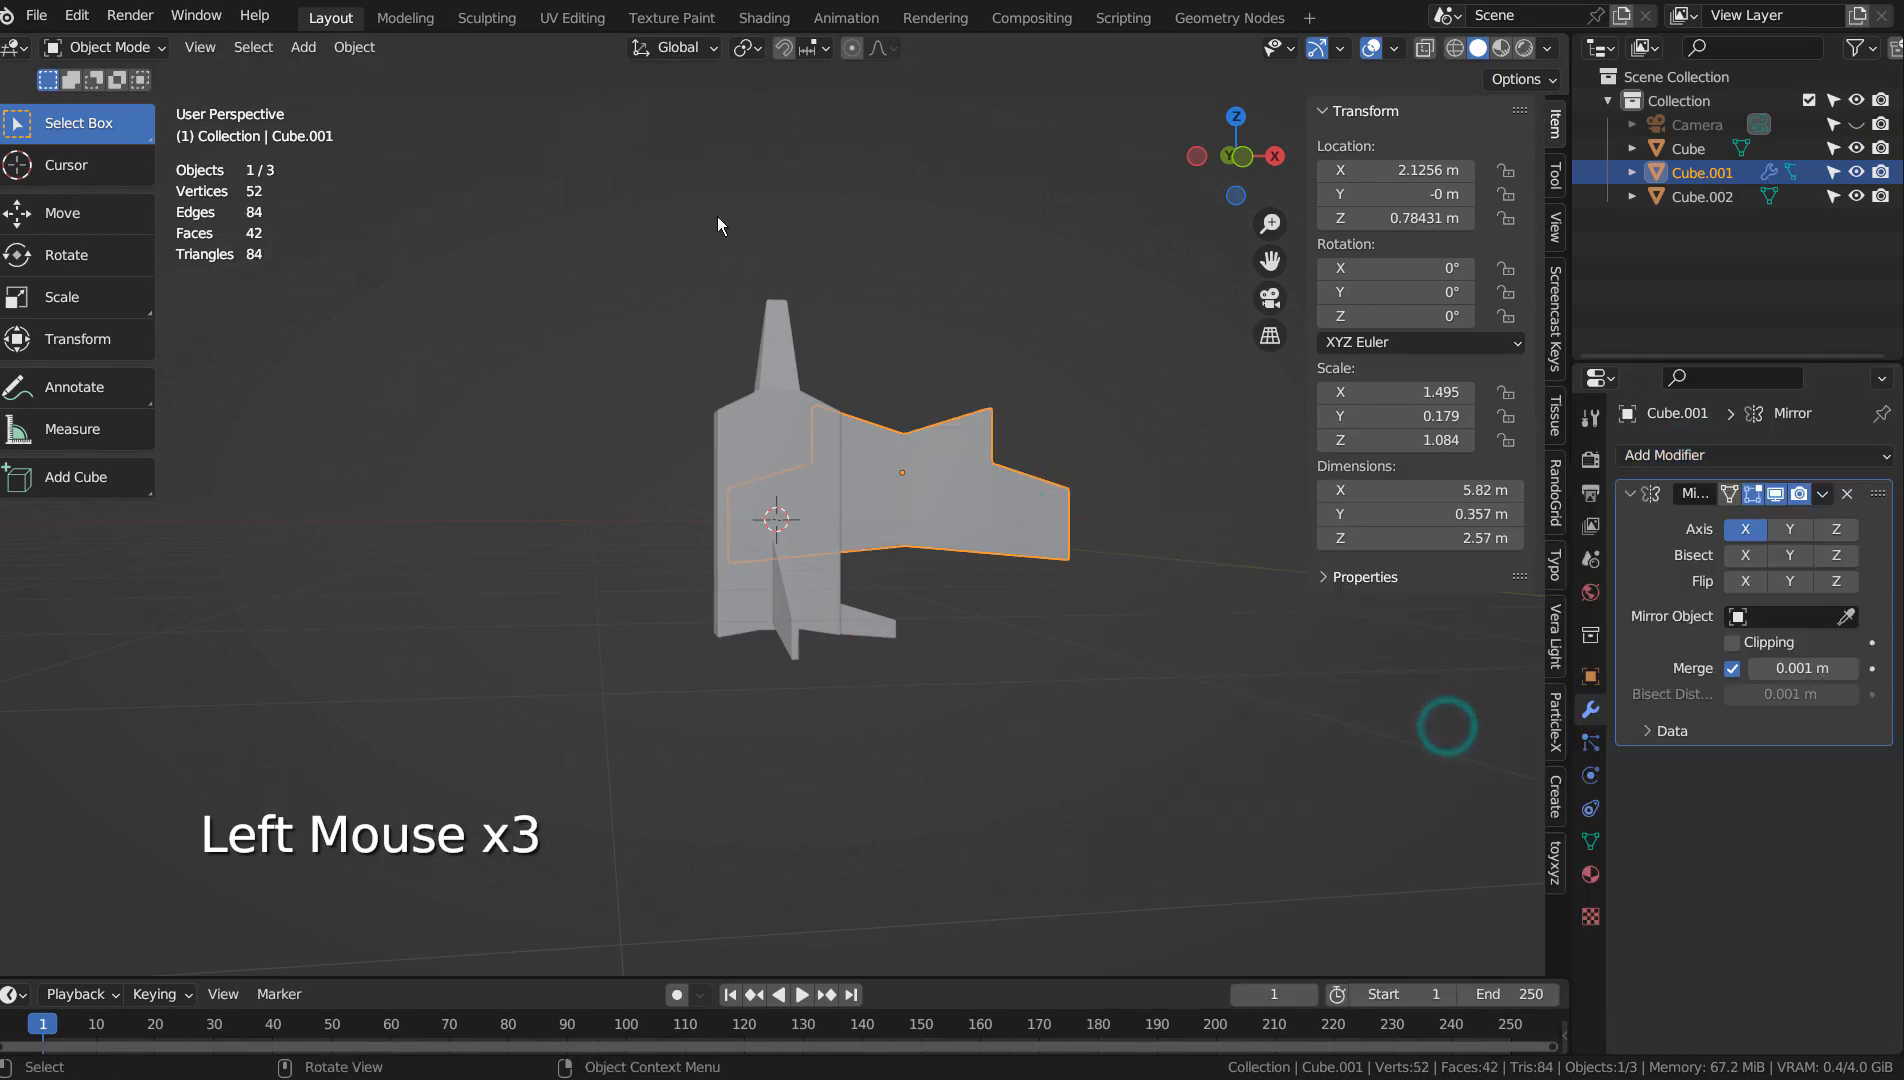
Set the main wing's origin to the 3D cursor so that it mirrors across the body.
click(354, 47)
mouse_move(420, 98)
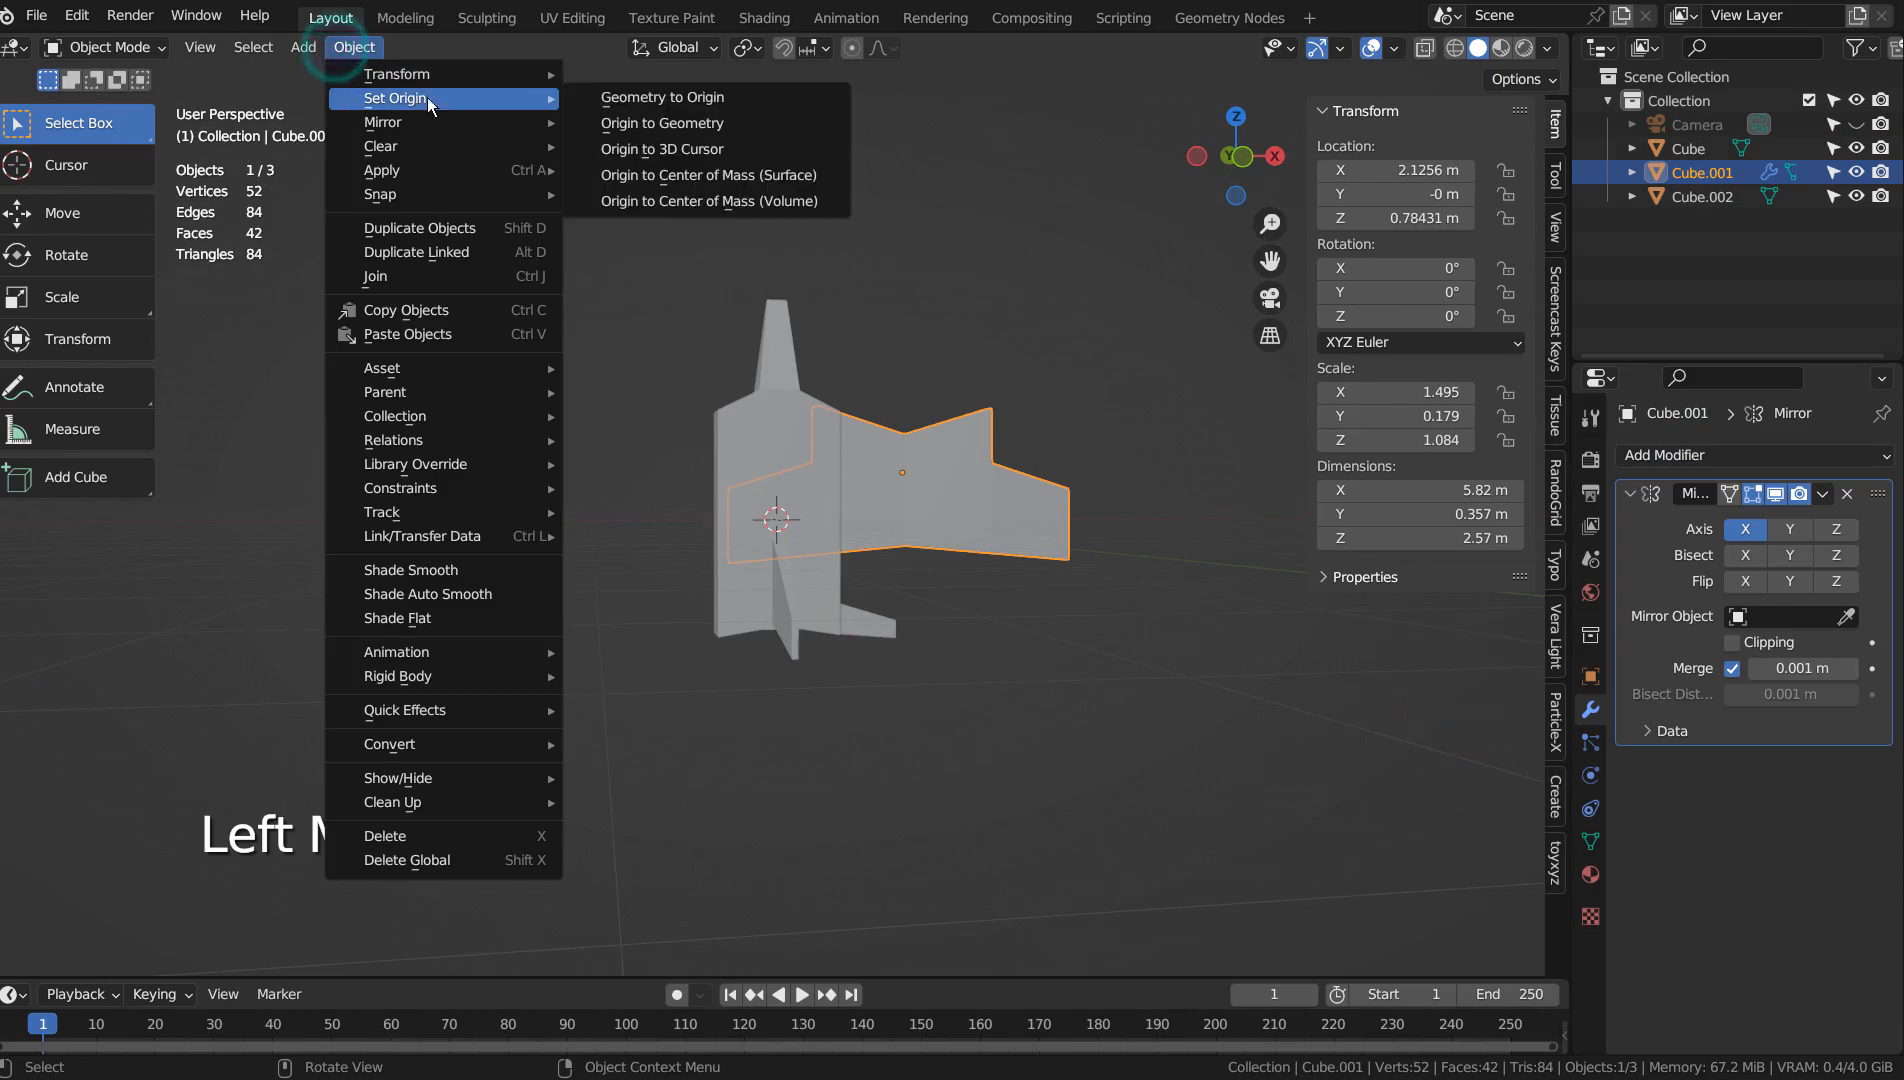
click(628, 149)
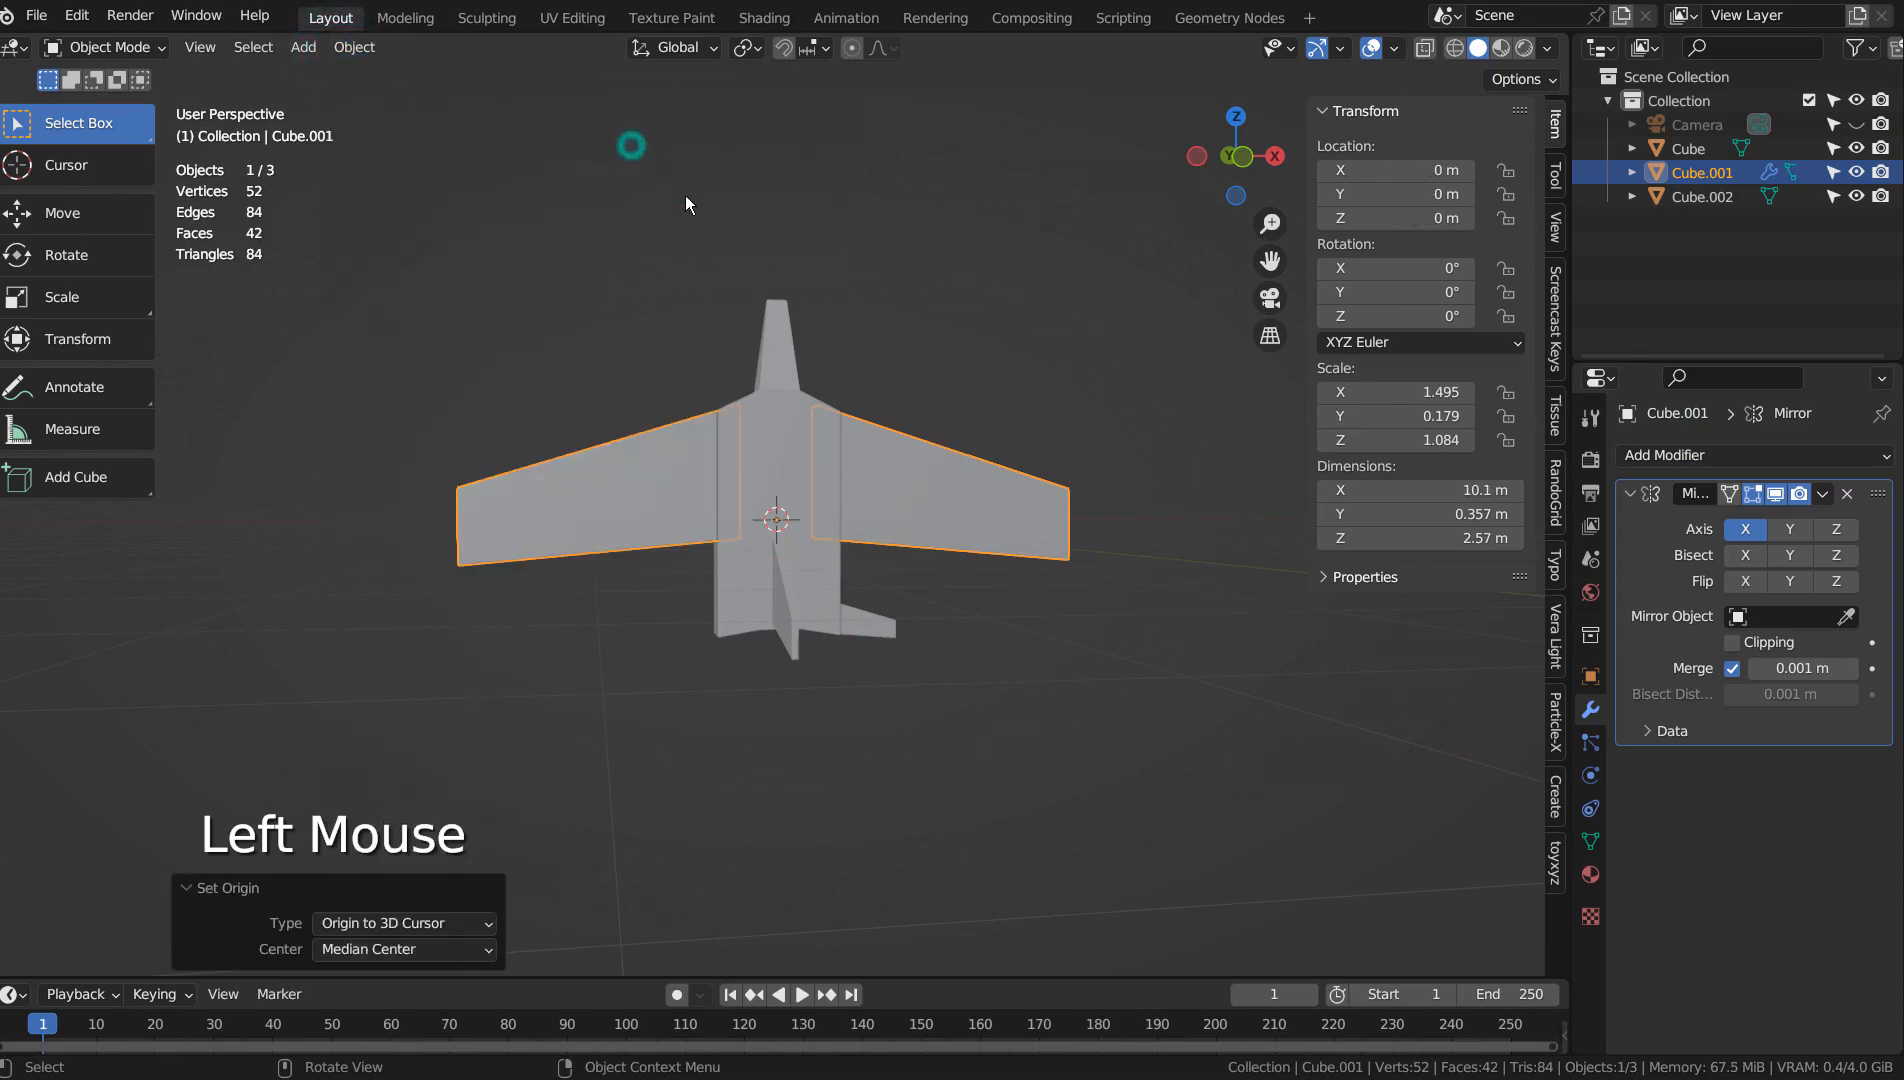
click(1117, 675)
Add a Mirror modifier to the small tail wing and set its origin to the 3D cursor.
click(867, 622)
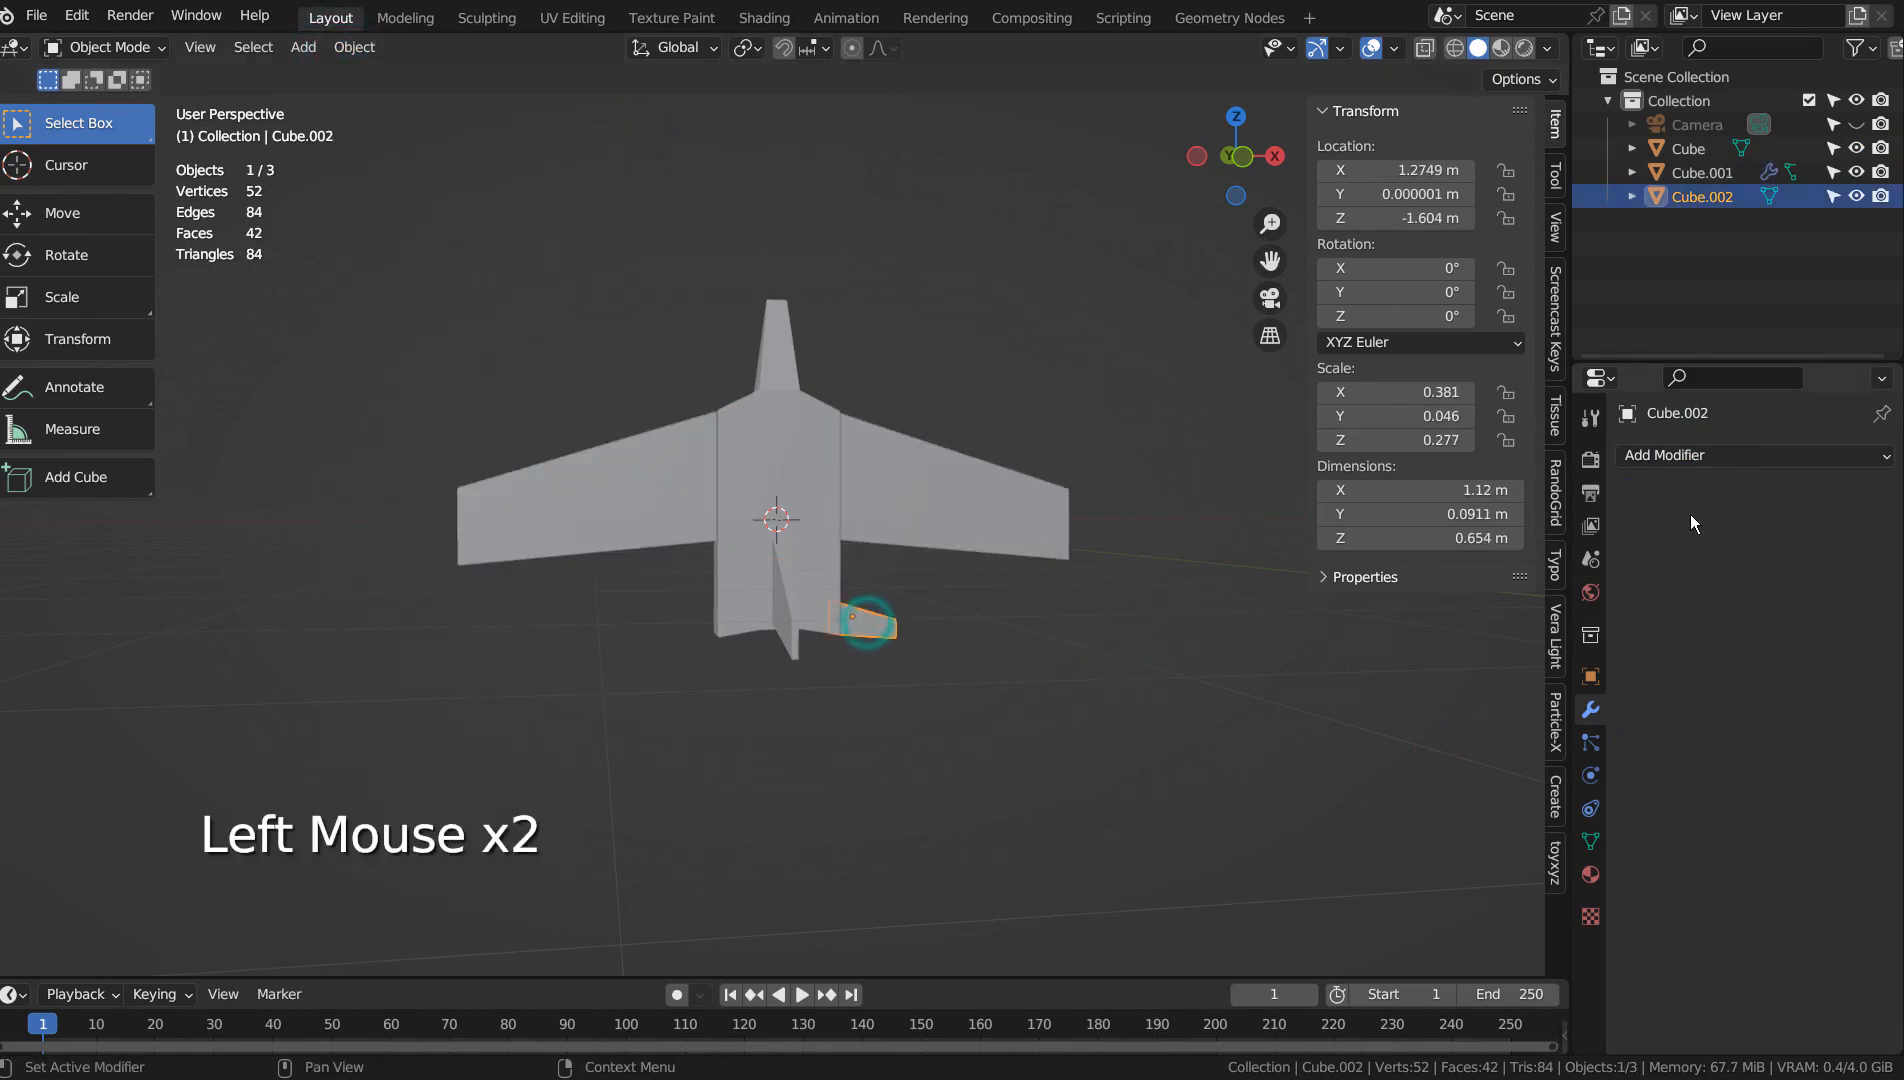
click(1695, 457)
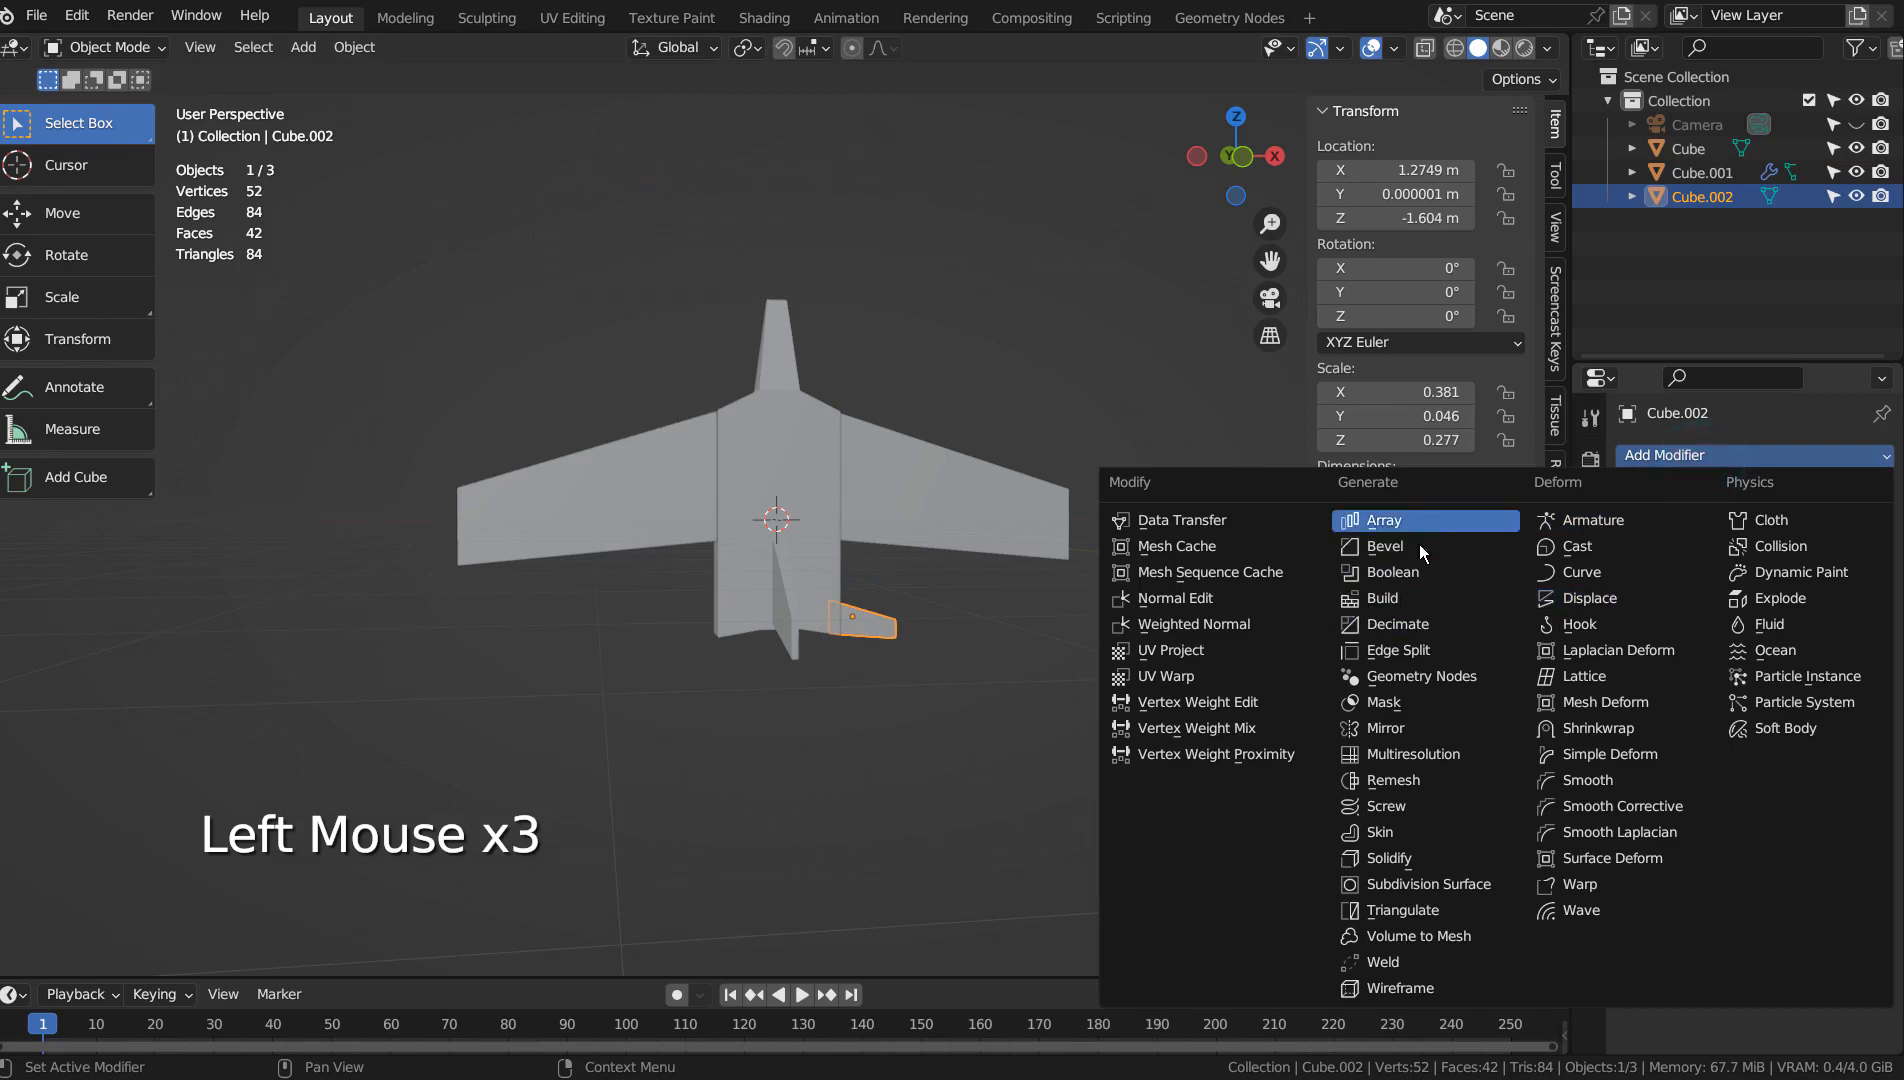
click(1403, 728)
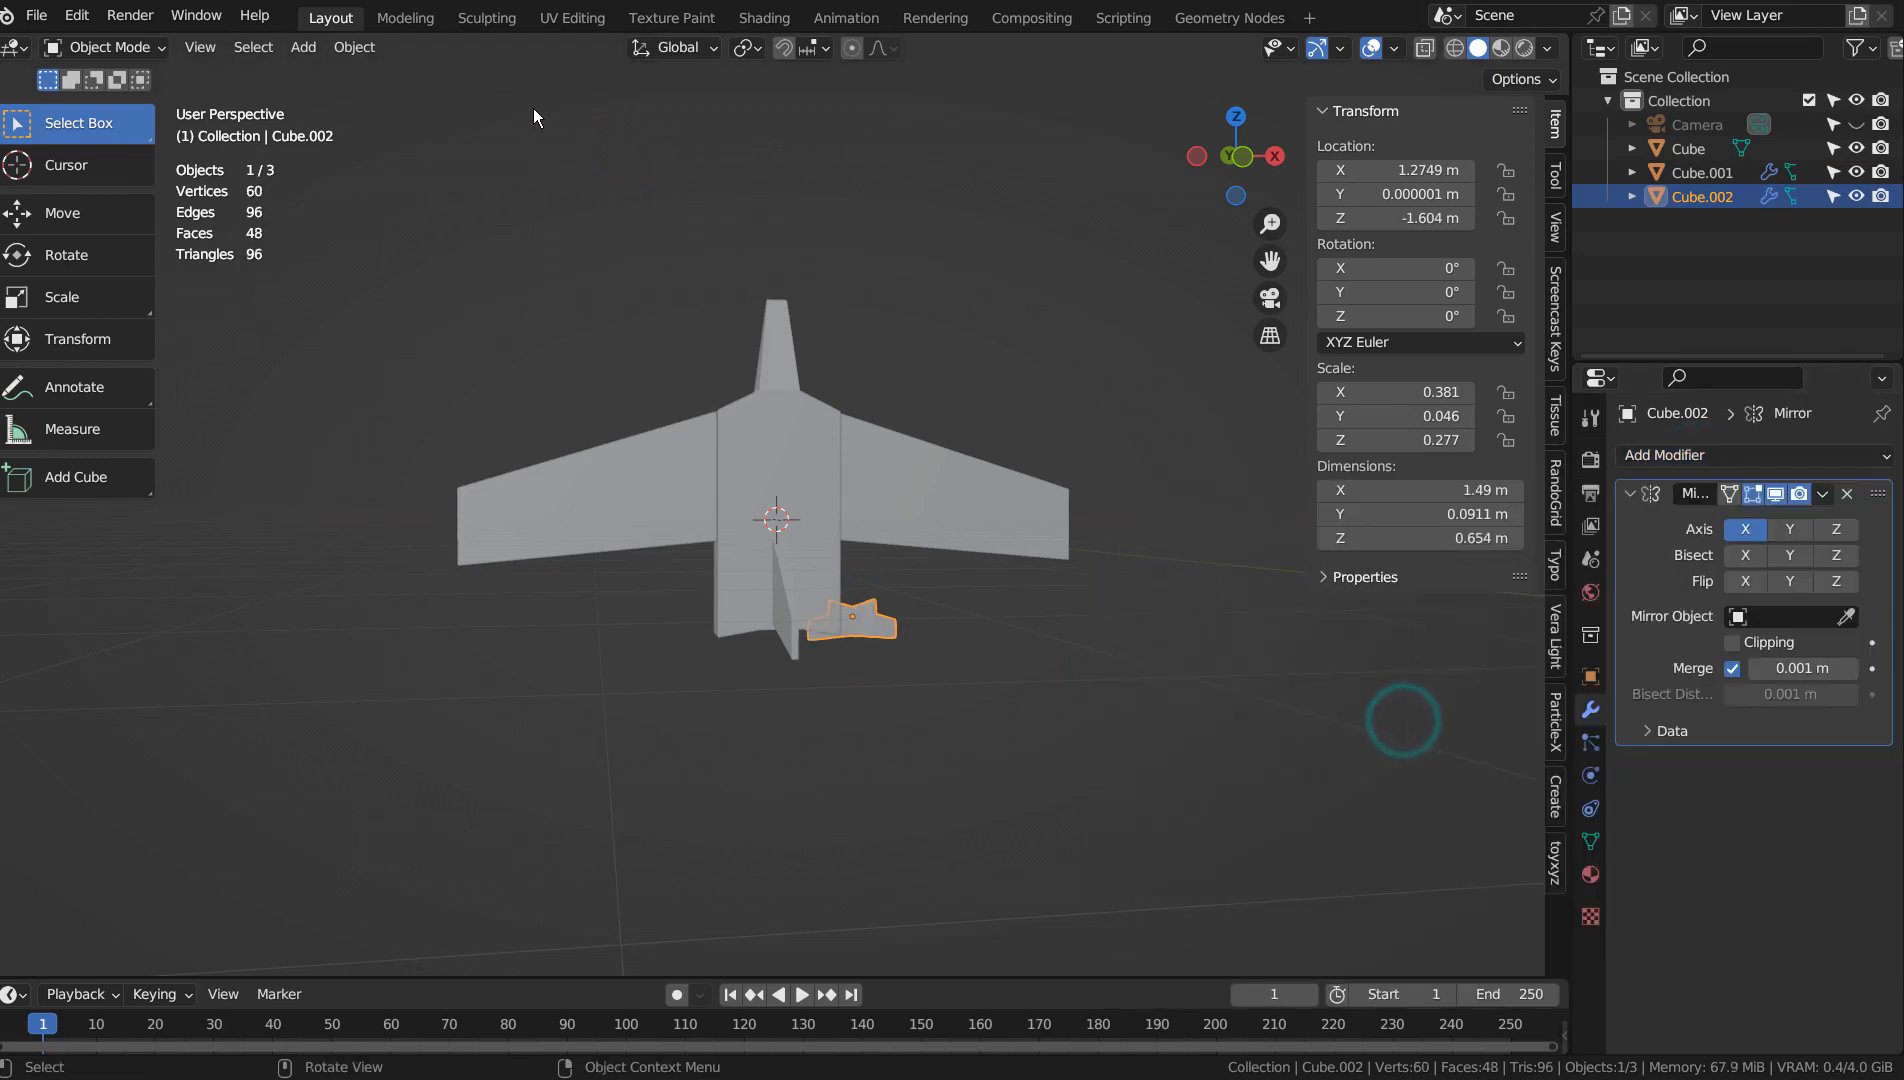
click(338, 50)
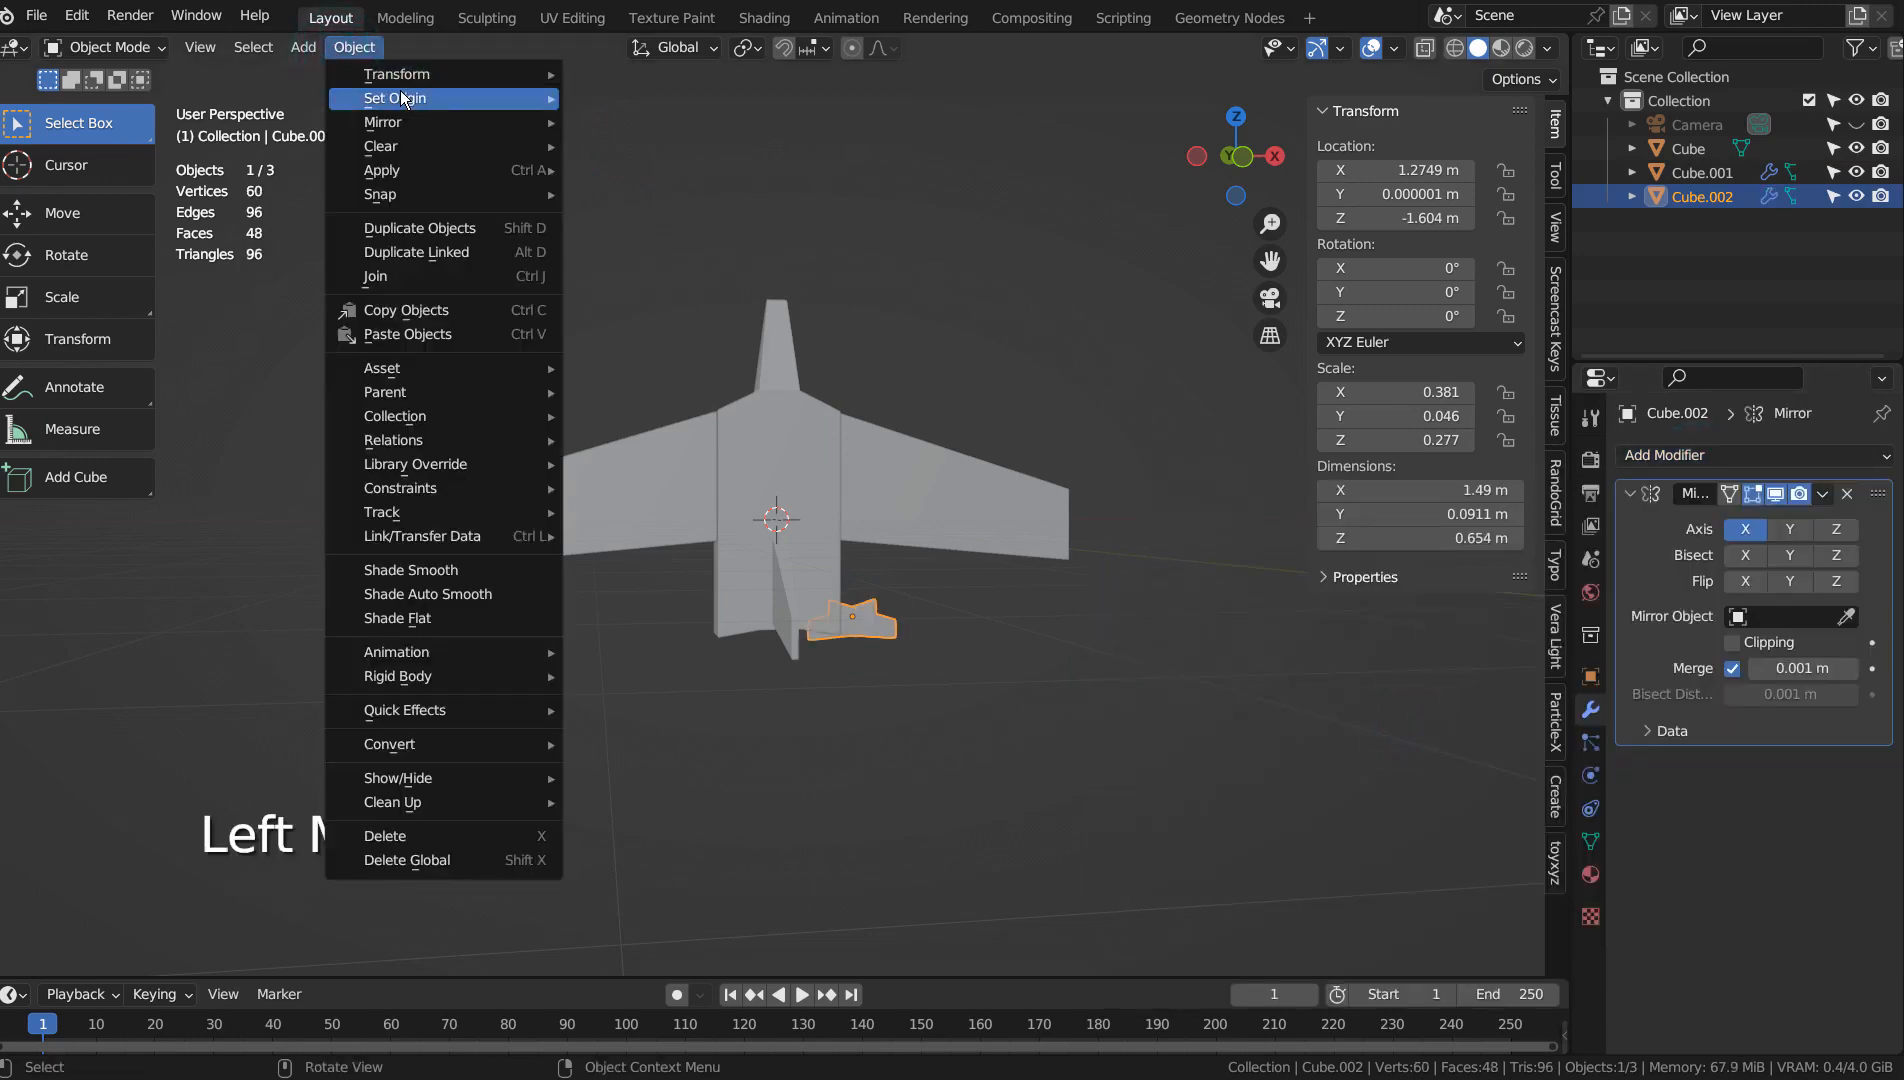
mouse_move(395, 98)
click(640, 145)
click(1113, 585)
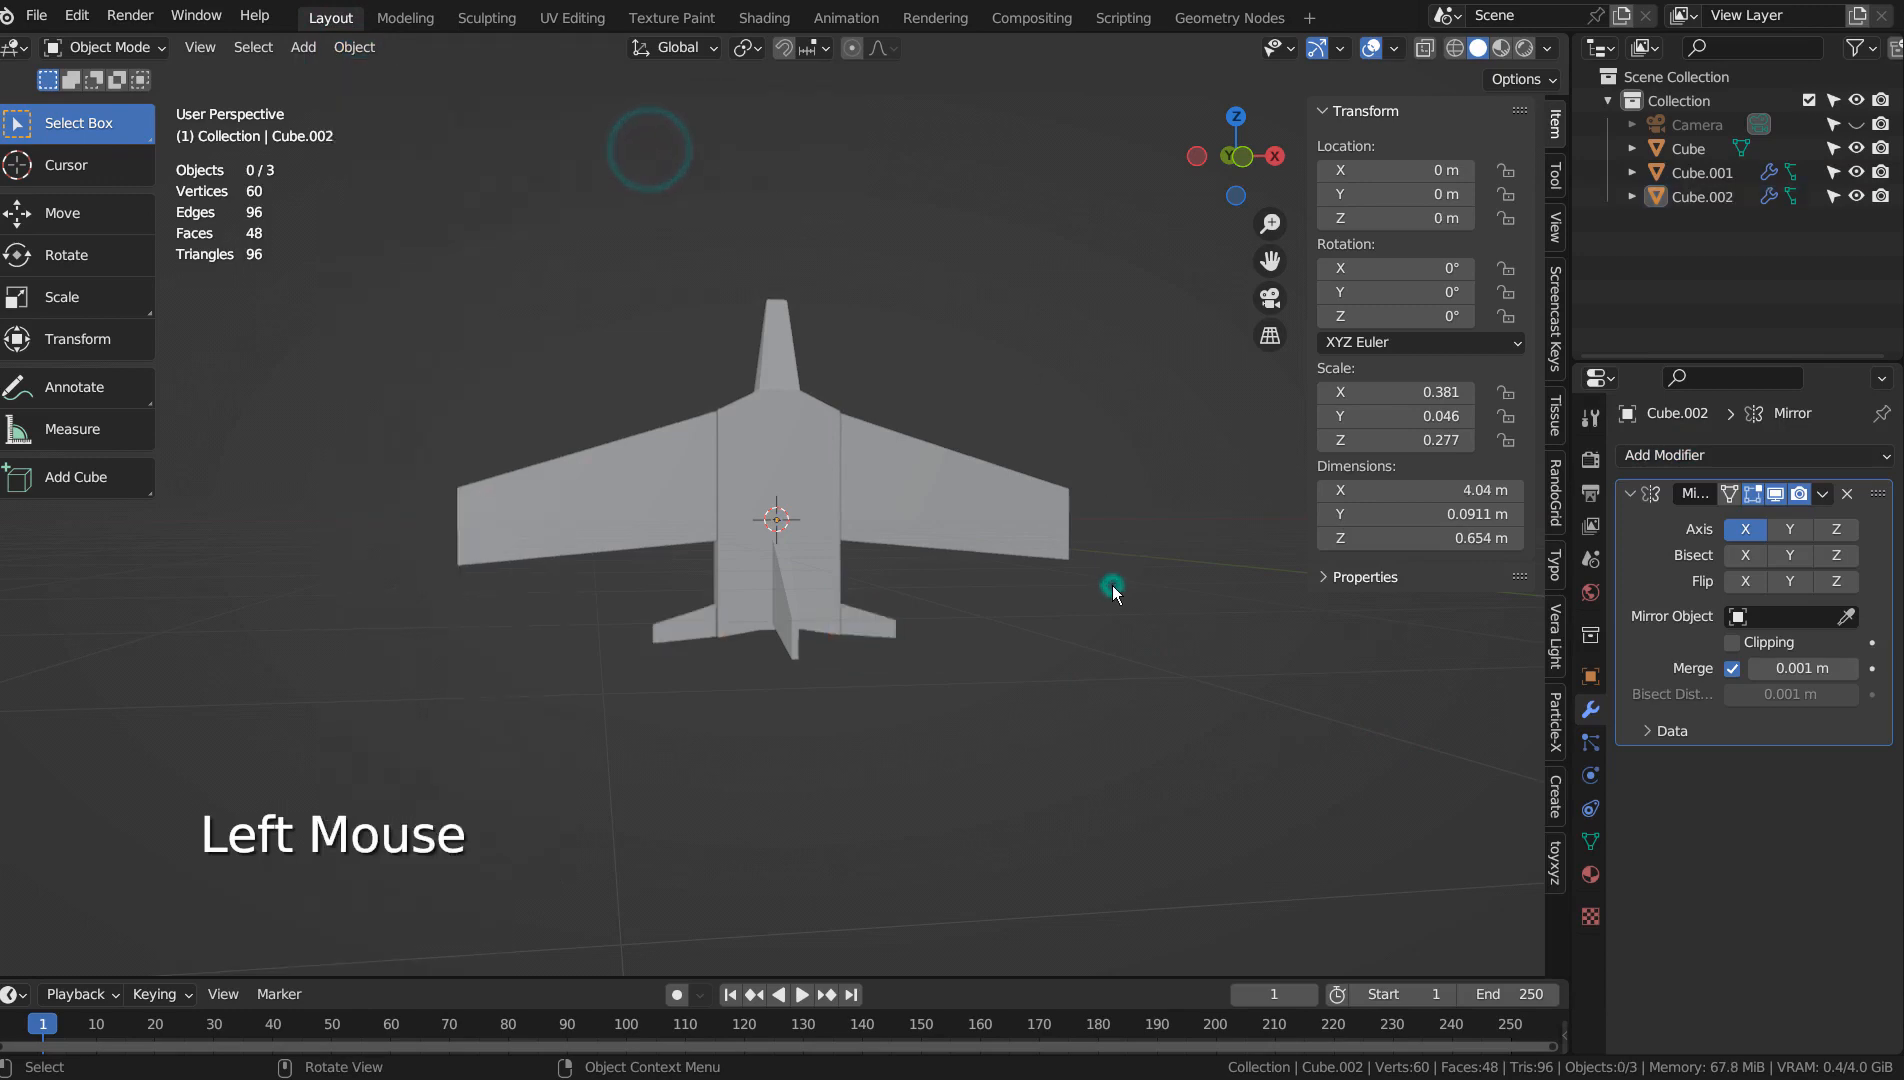
click(811, 512)
drag(489, 255, 1012, 708)
key(KP_3)
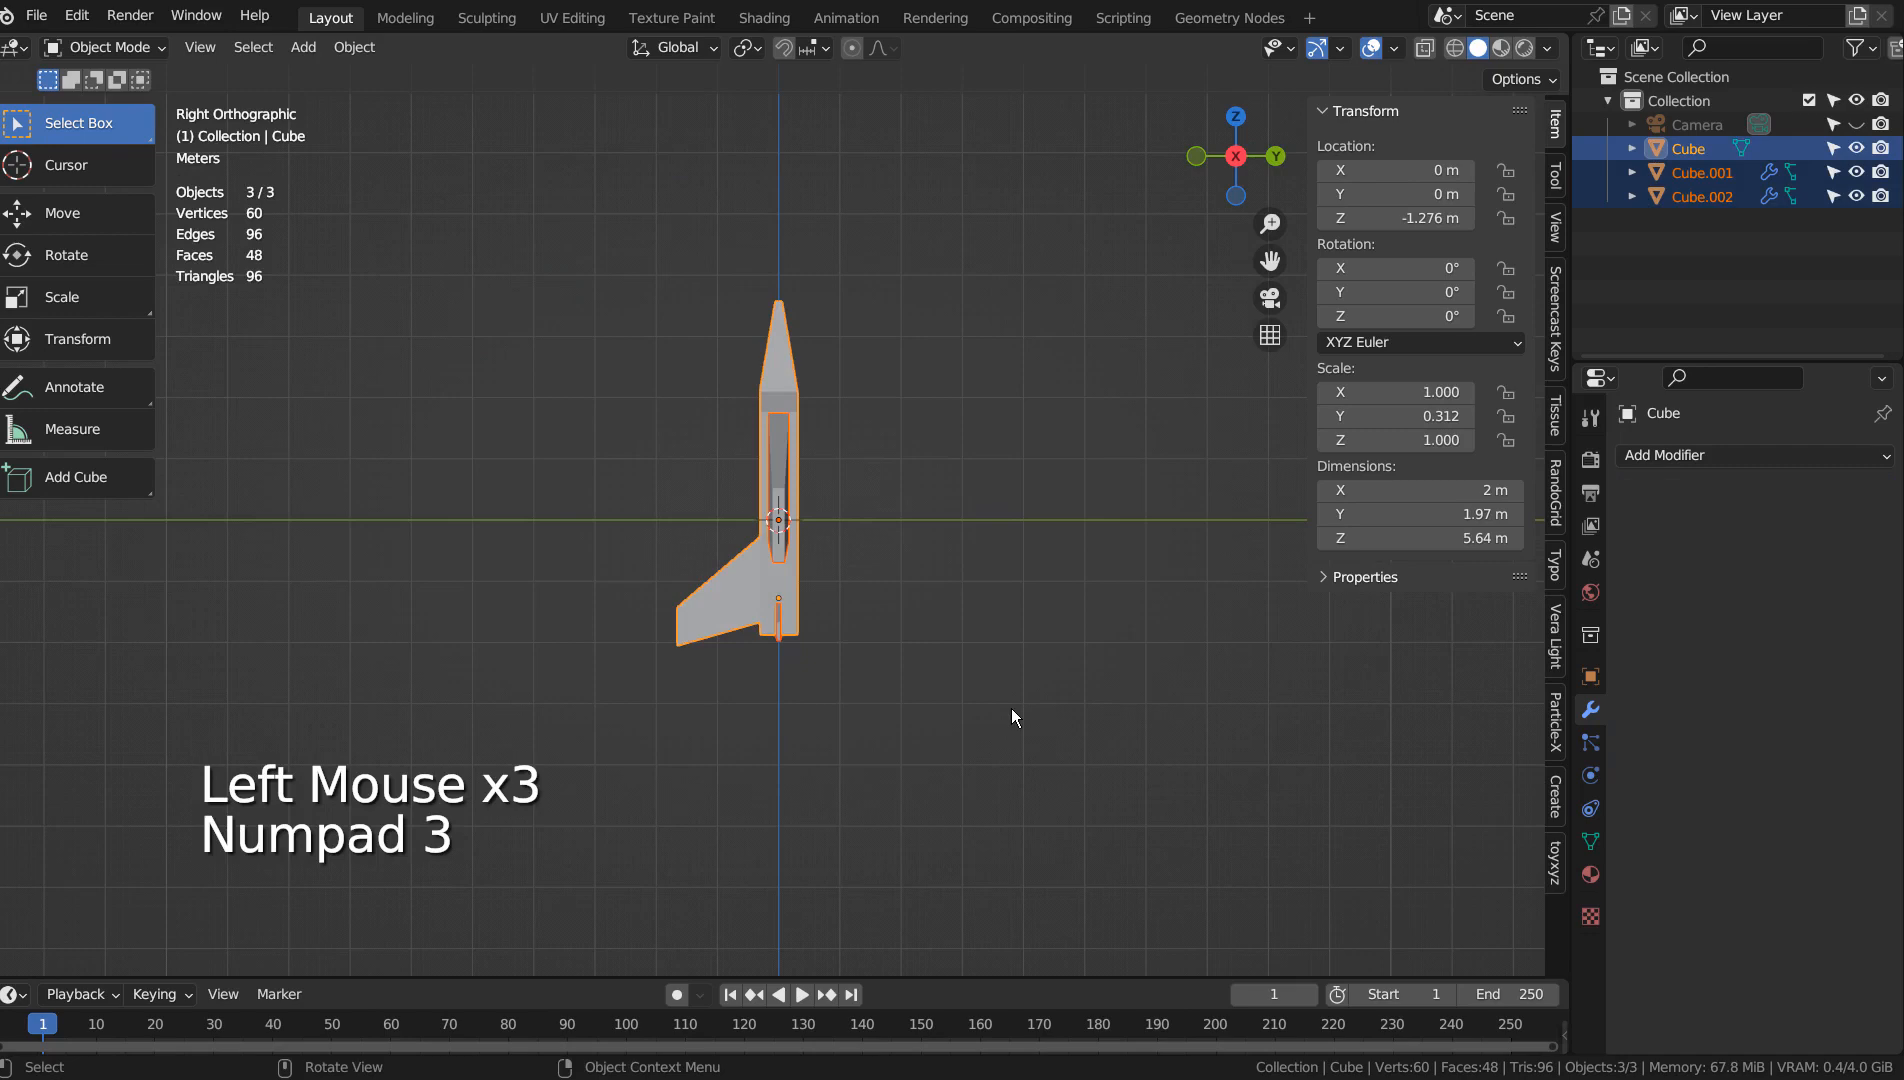
Apply the Mirror modifiers of the tail wing Cube.002 and the main wing Cube.001.
click(1702, 196)
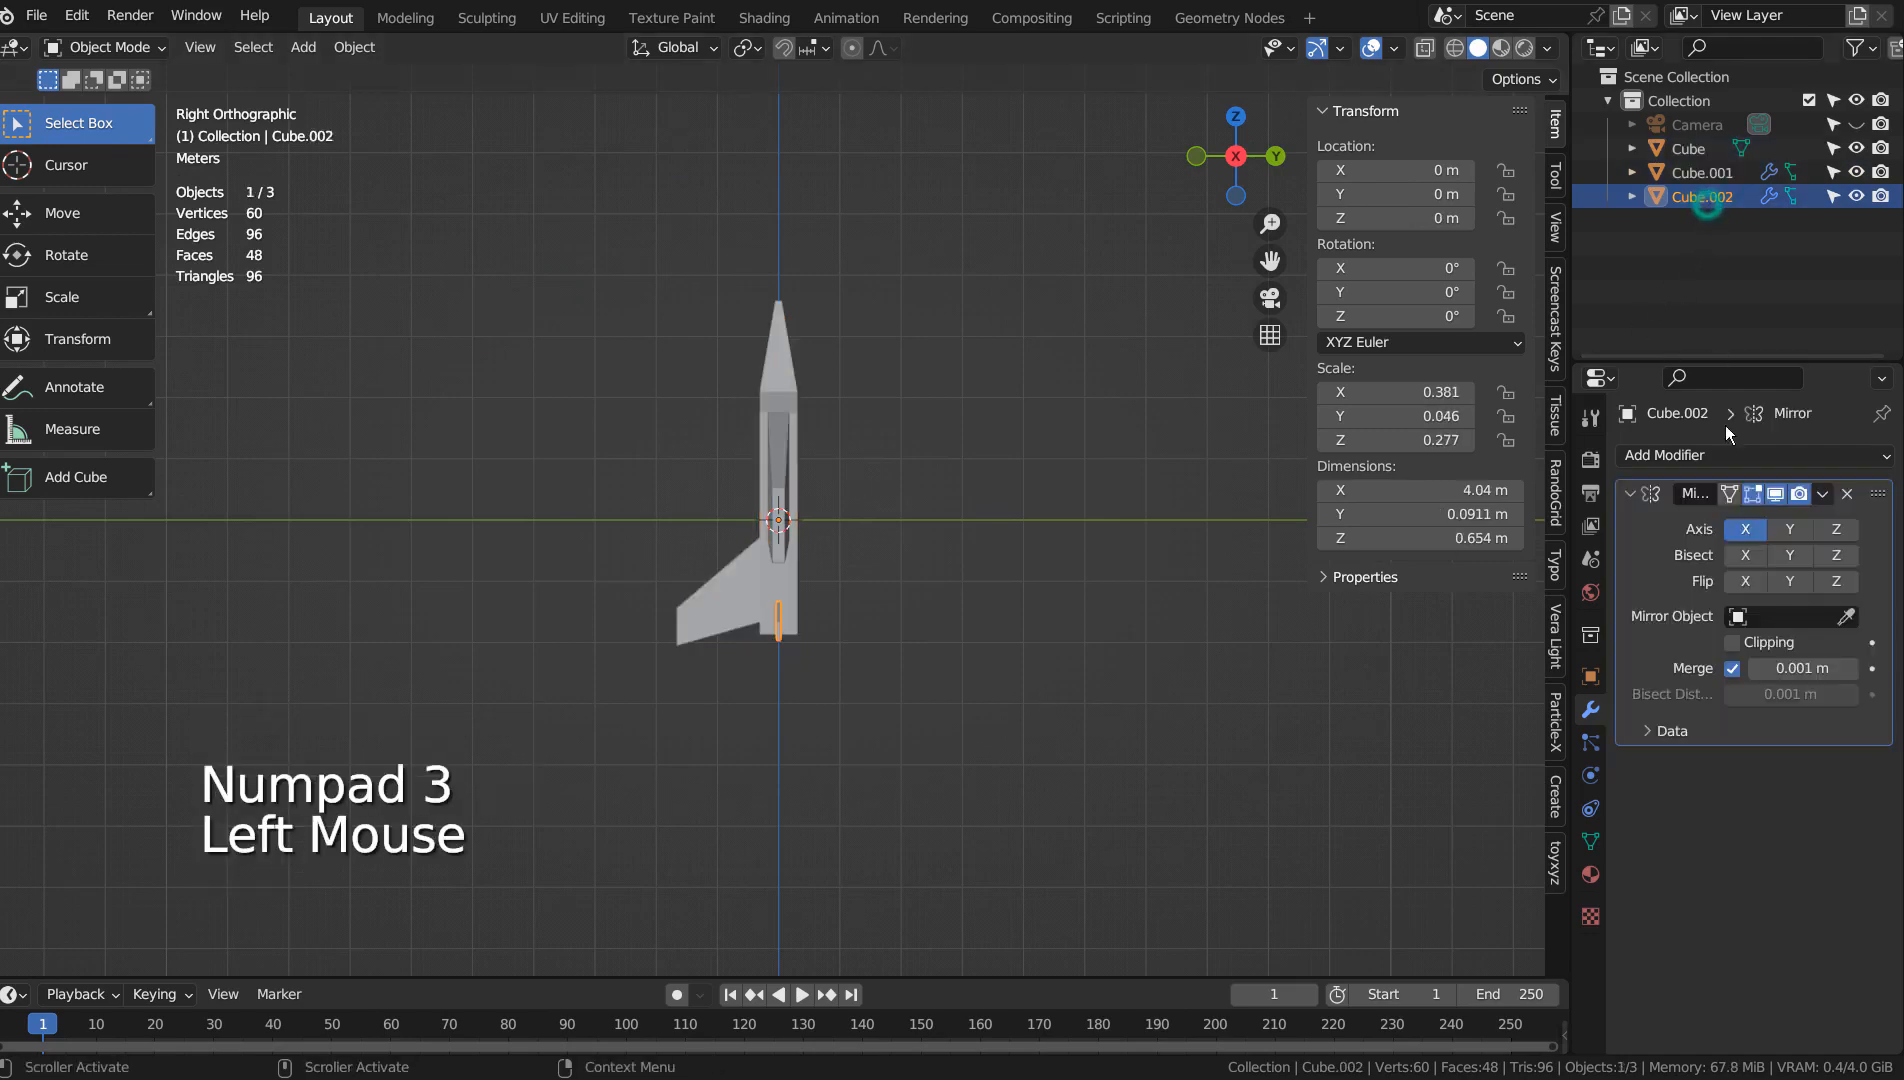
key(ctrl+a)
click(1702, 172)
key(ctrl+a)
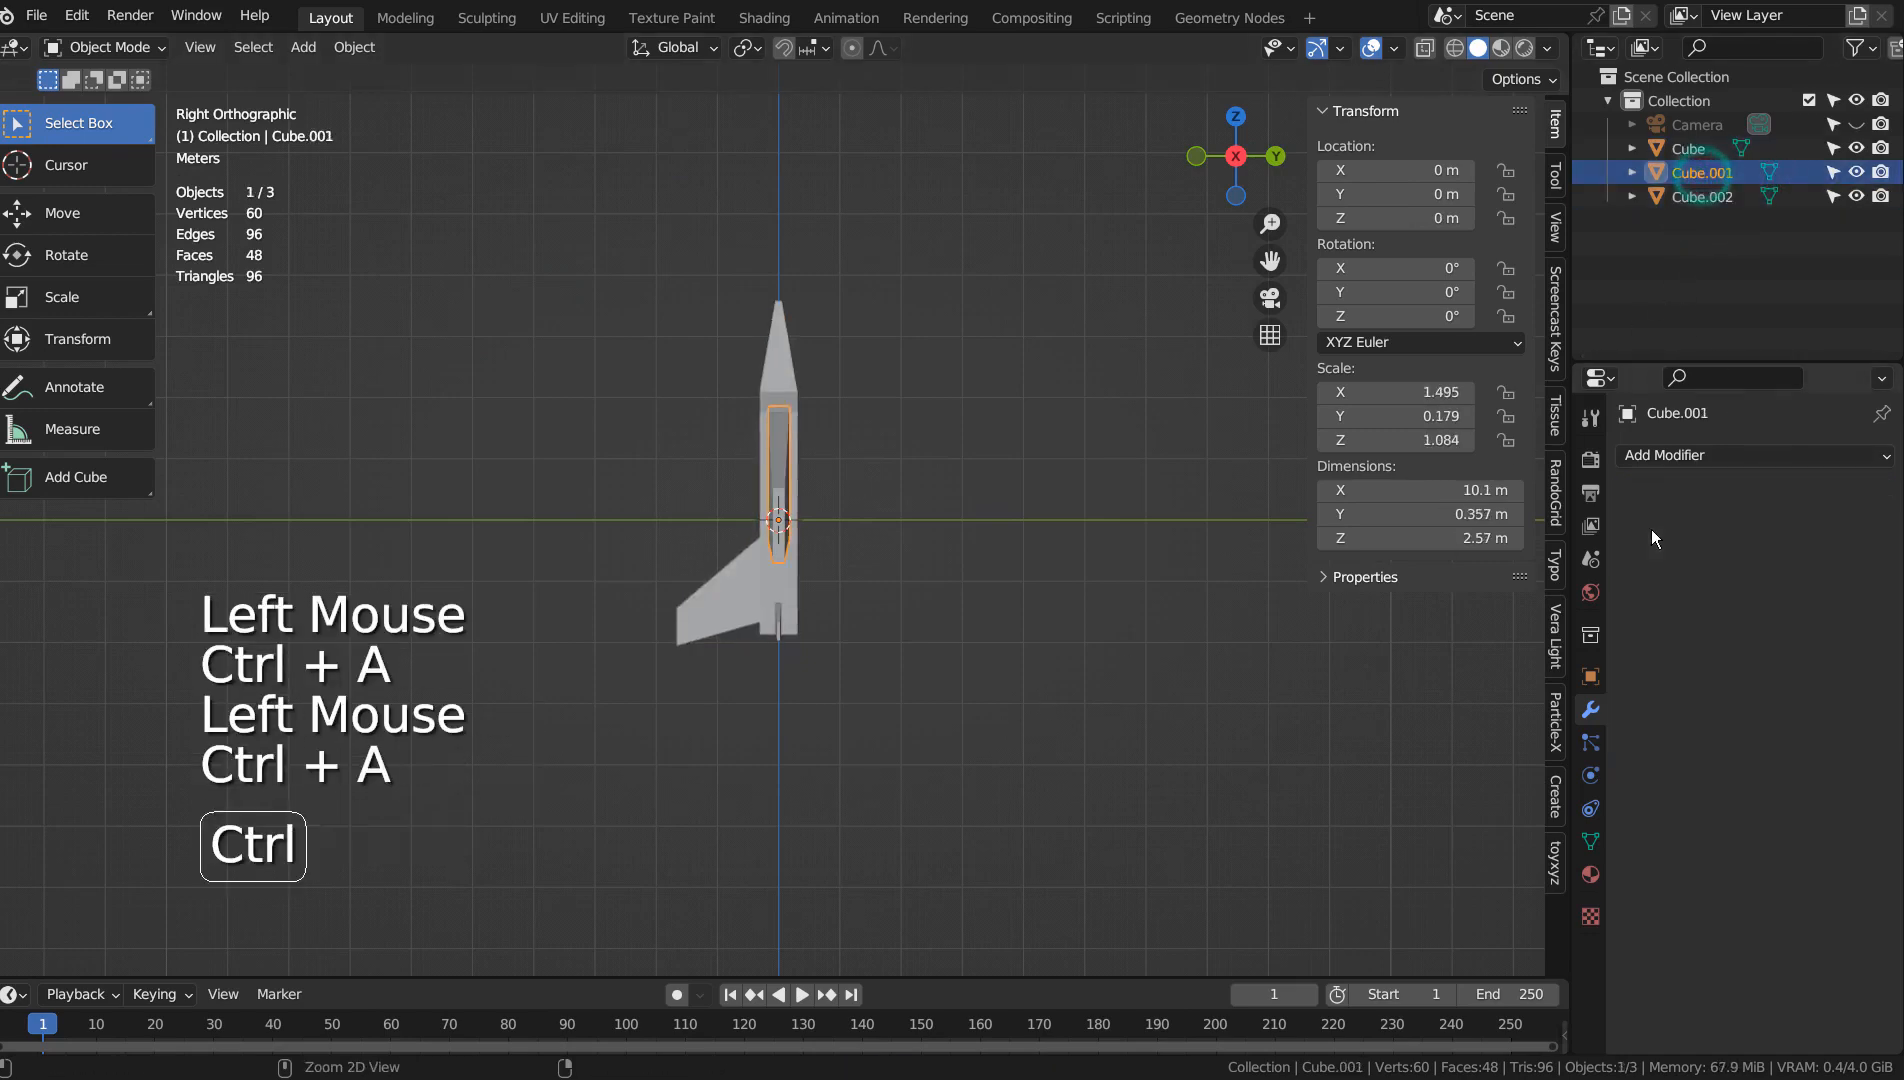
Join the body, main wing and tail wing into a single object.
drag(472, 296, 909, 688)
key(KP_1)
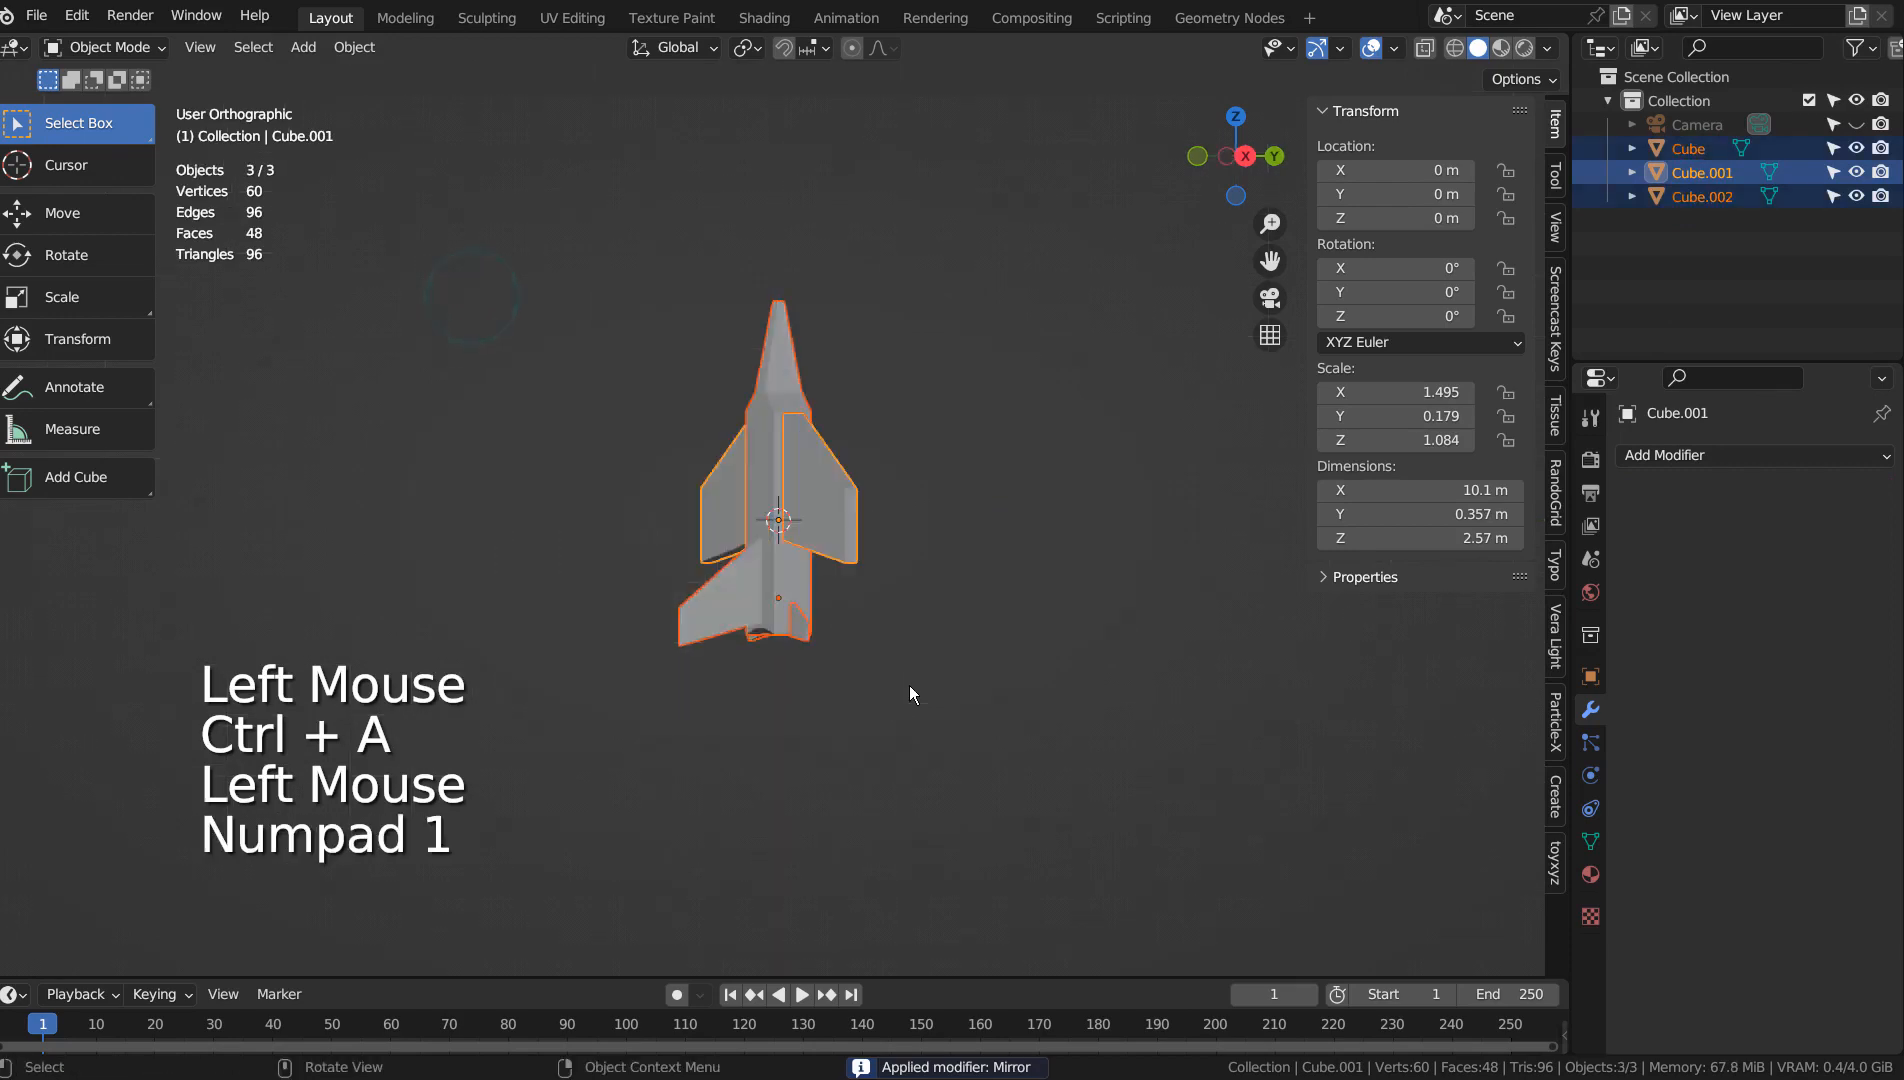
key(ctrl+j)
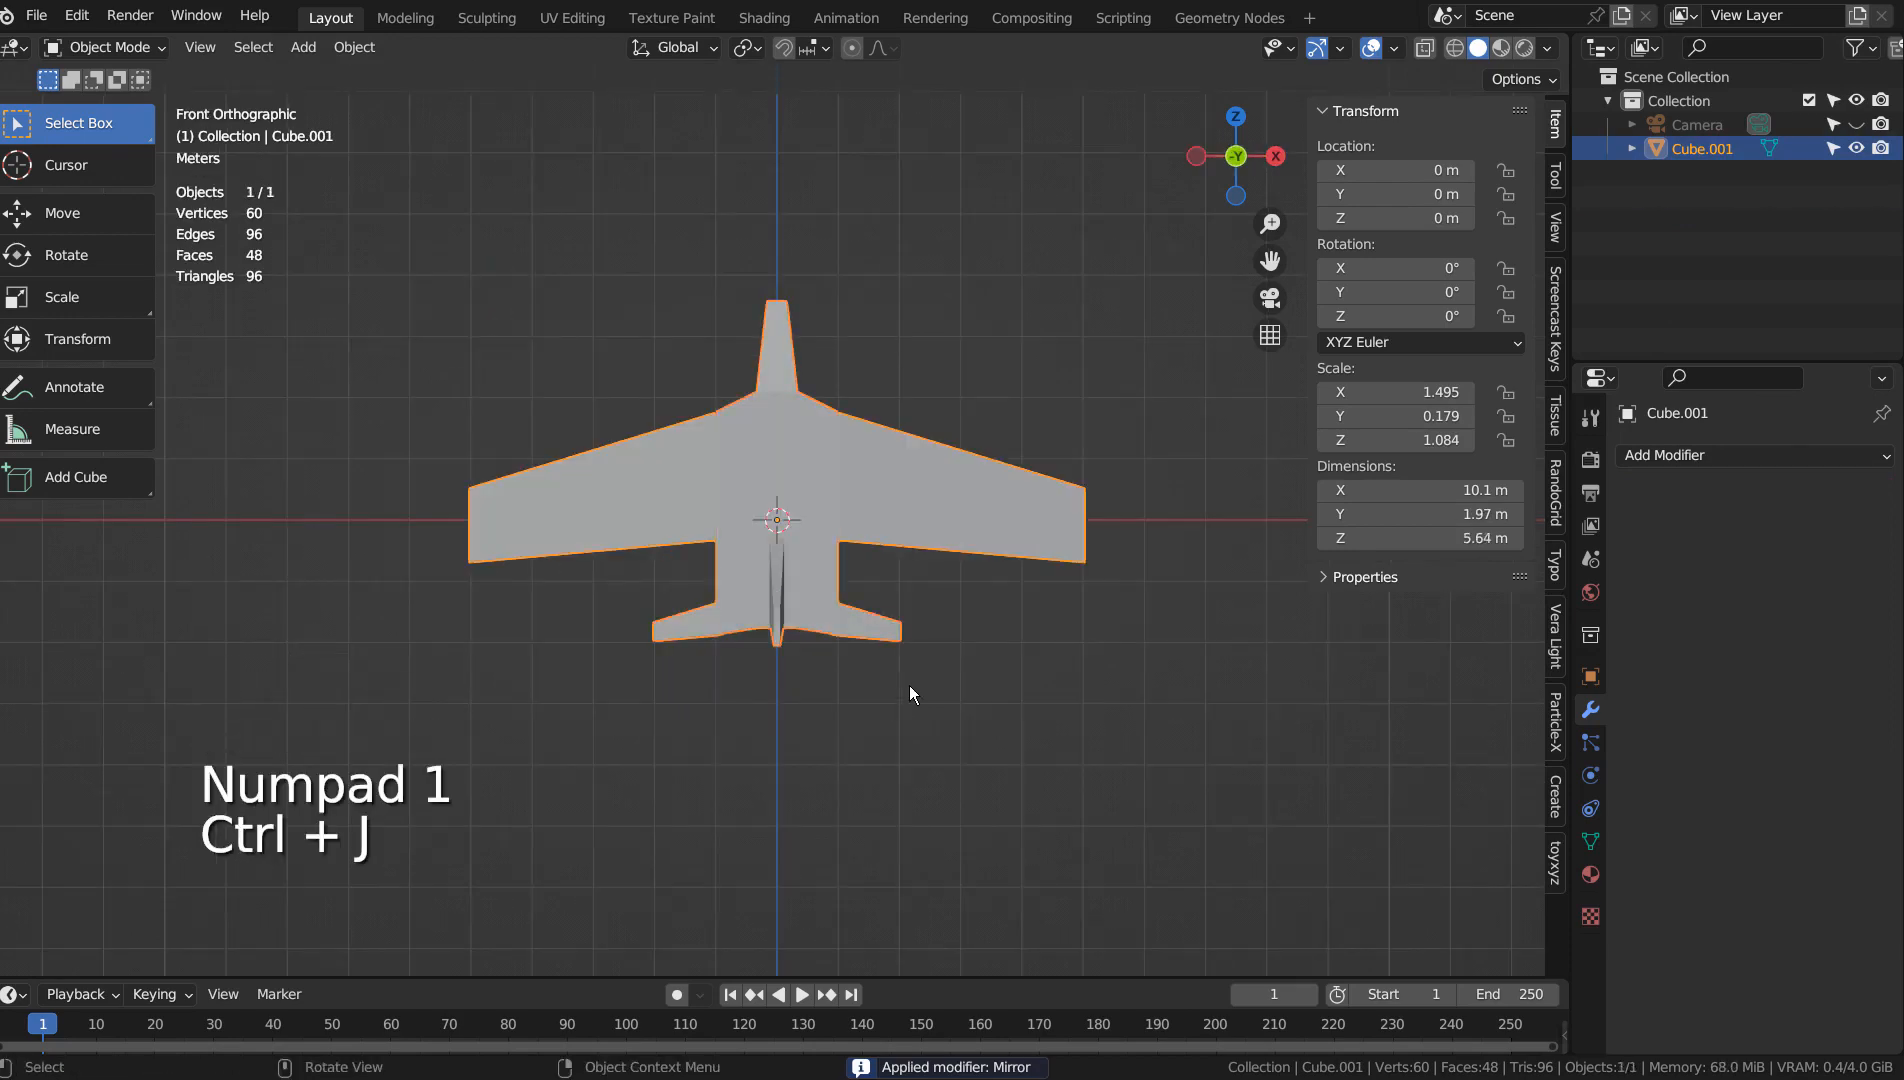
In the camera view, trackball-rotate the airplane about 88.8° and -4.01°, and level its wings with view-axis rotations of about 163° and 12.5°.
key(KP_0)
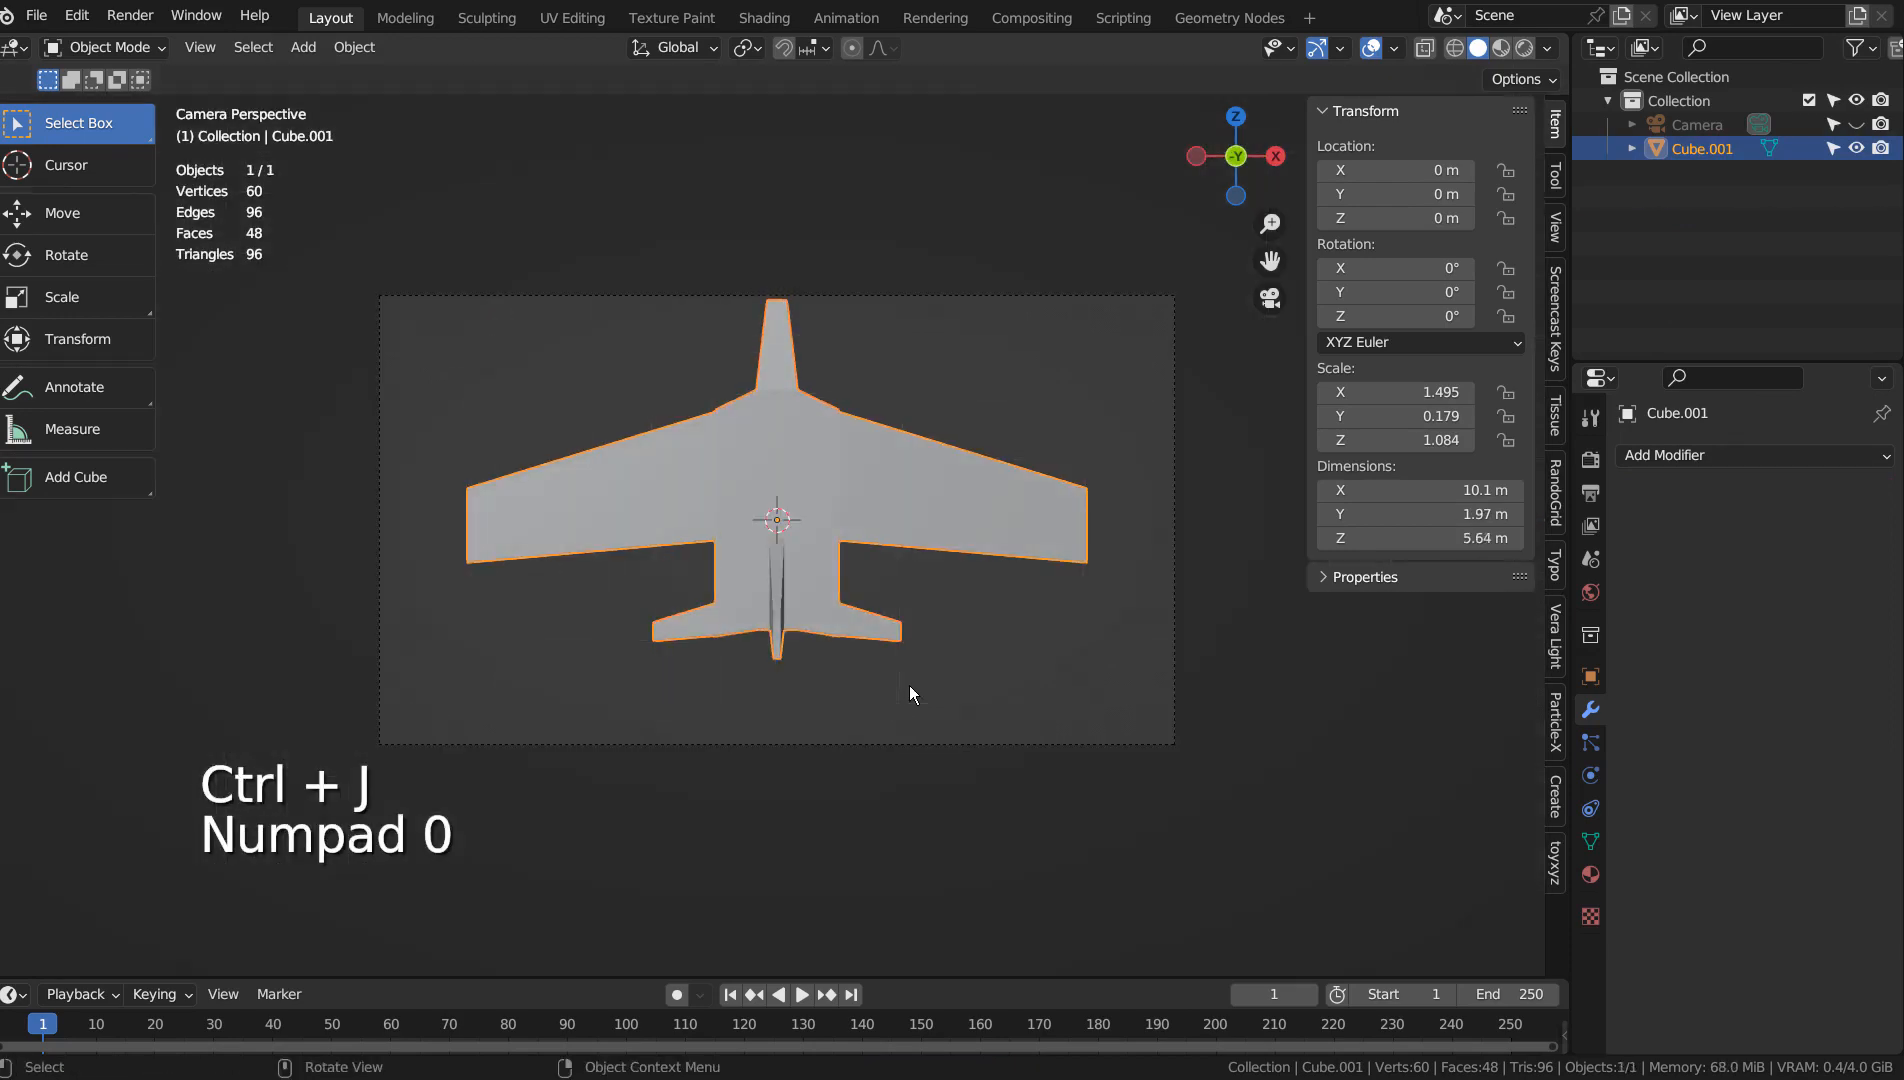
key(r)
key(r)
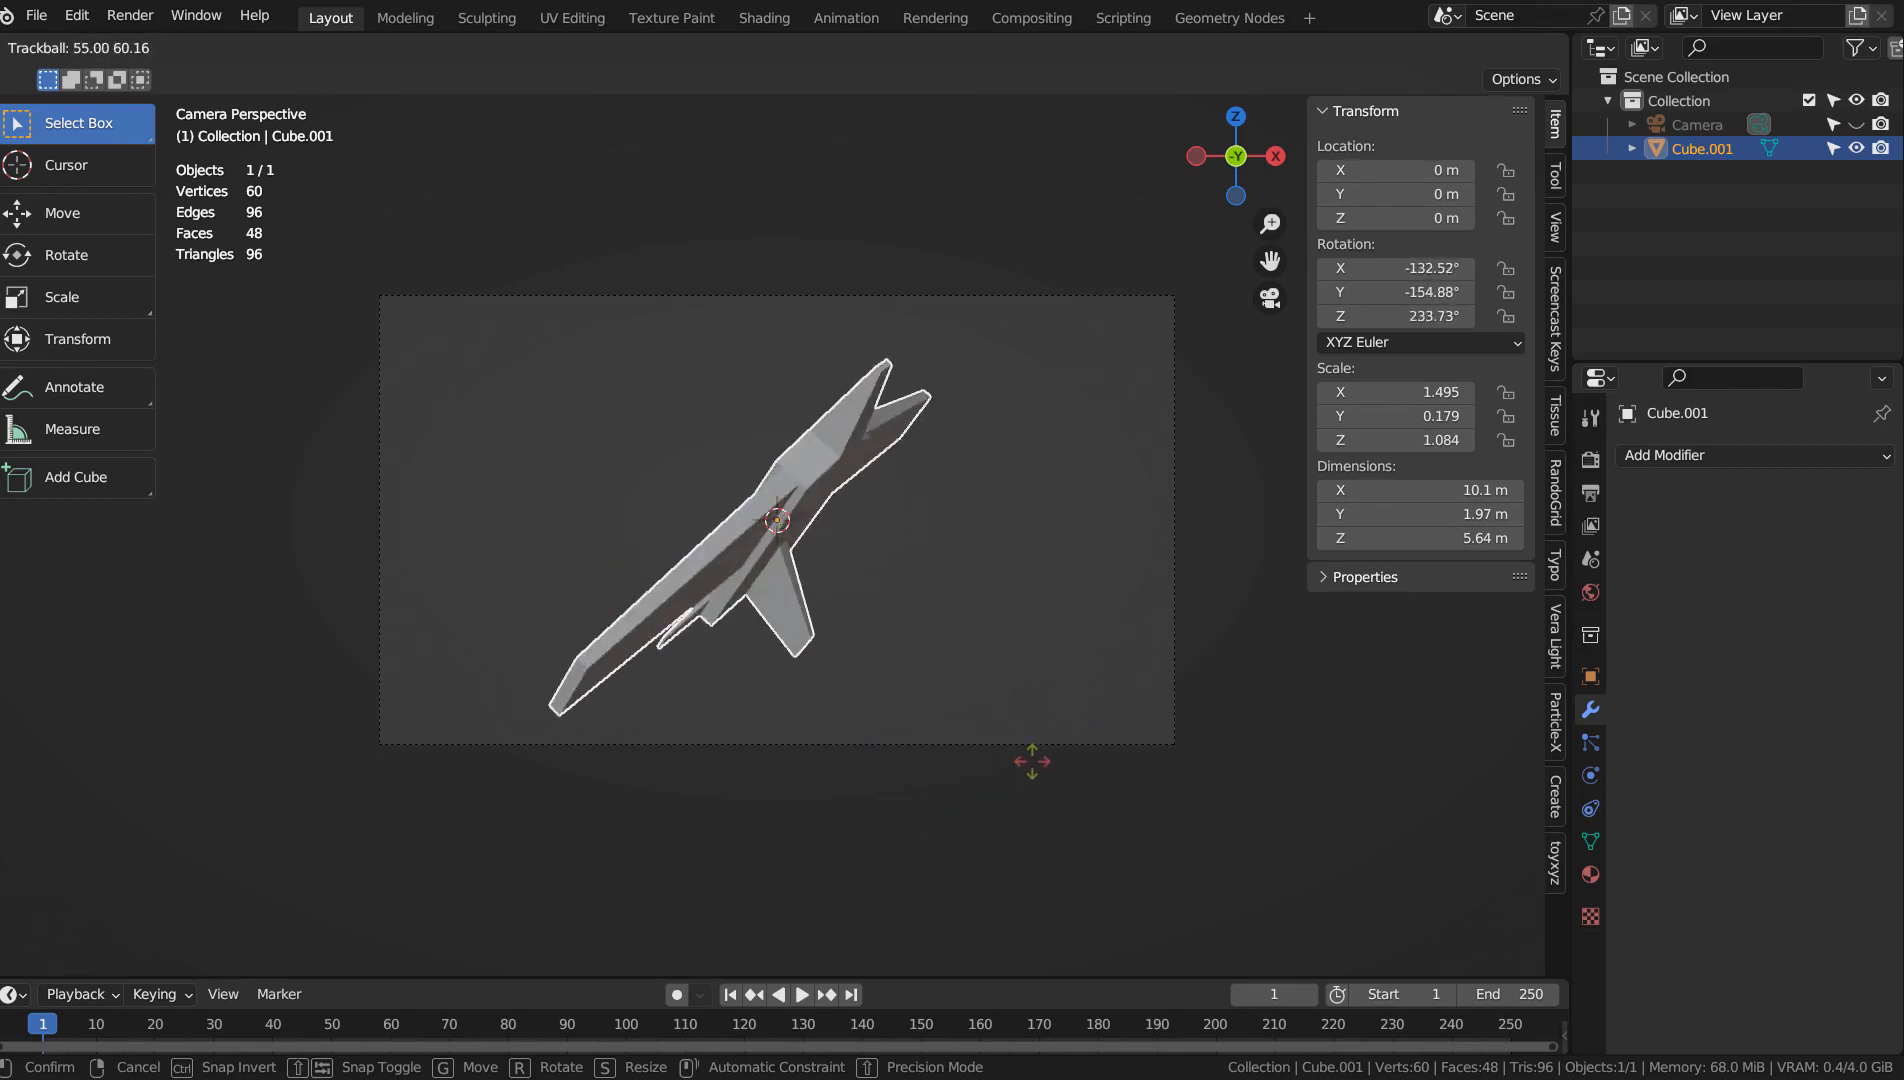
click(922, 816)
key(r)
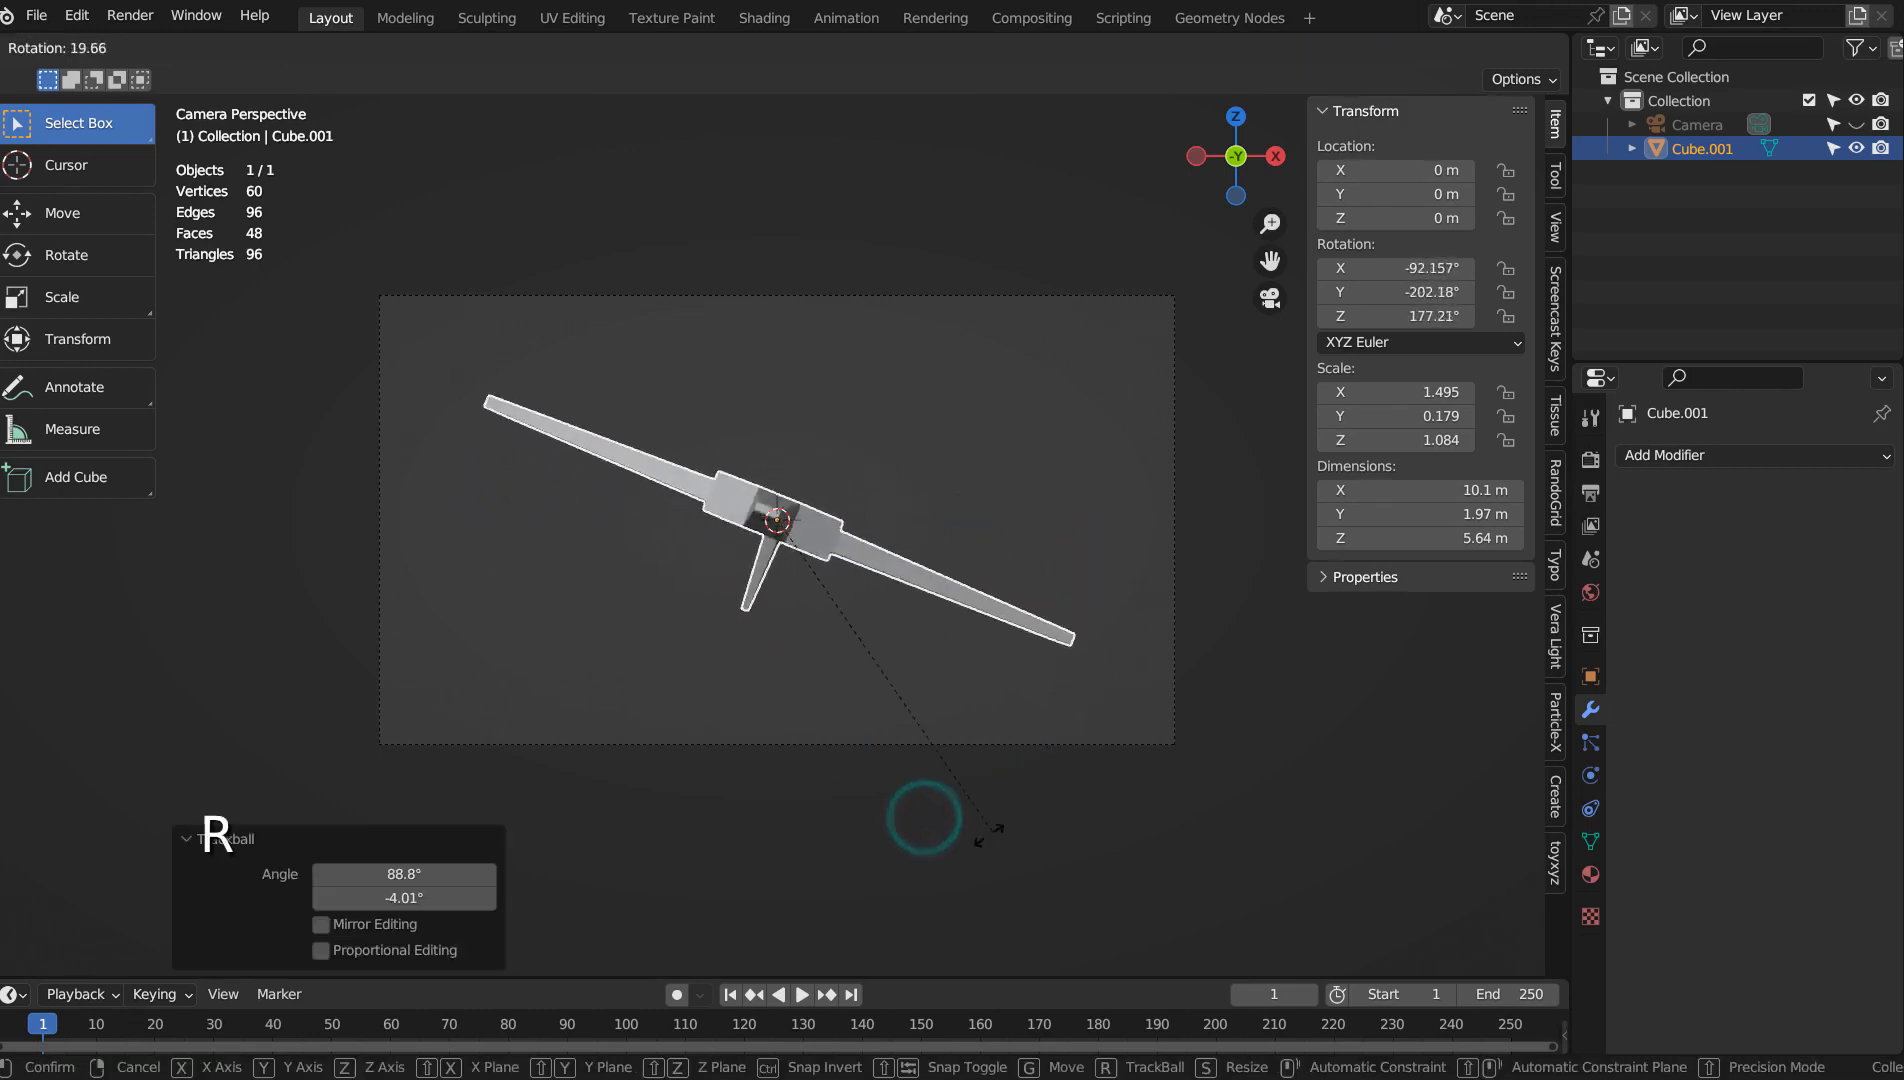
click(480, 412)
key(r)
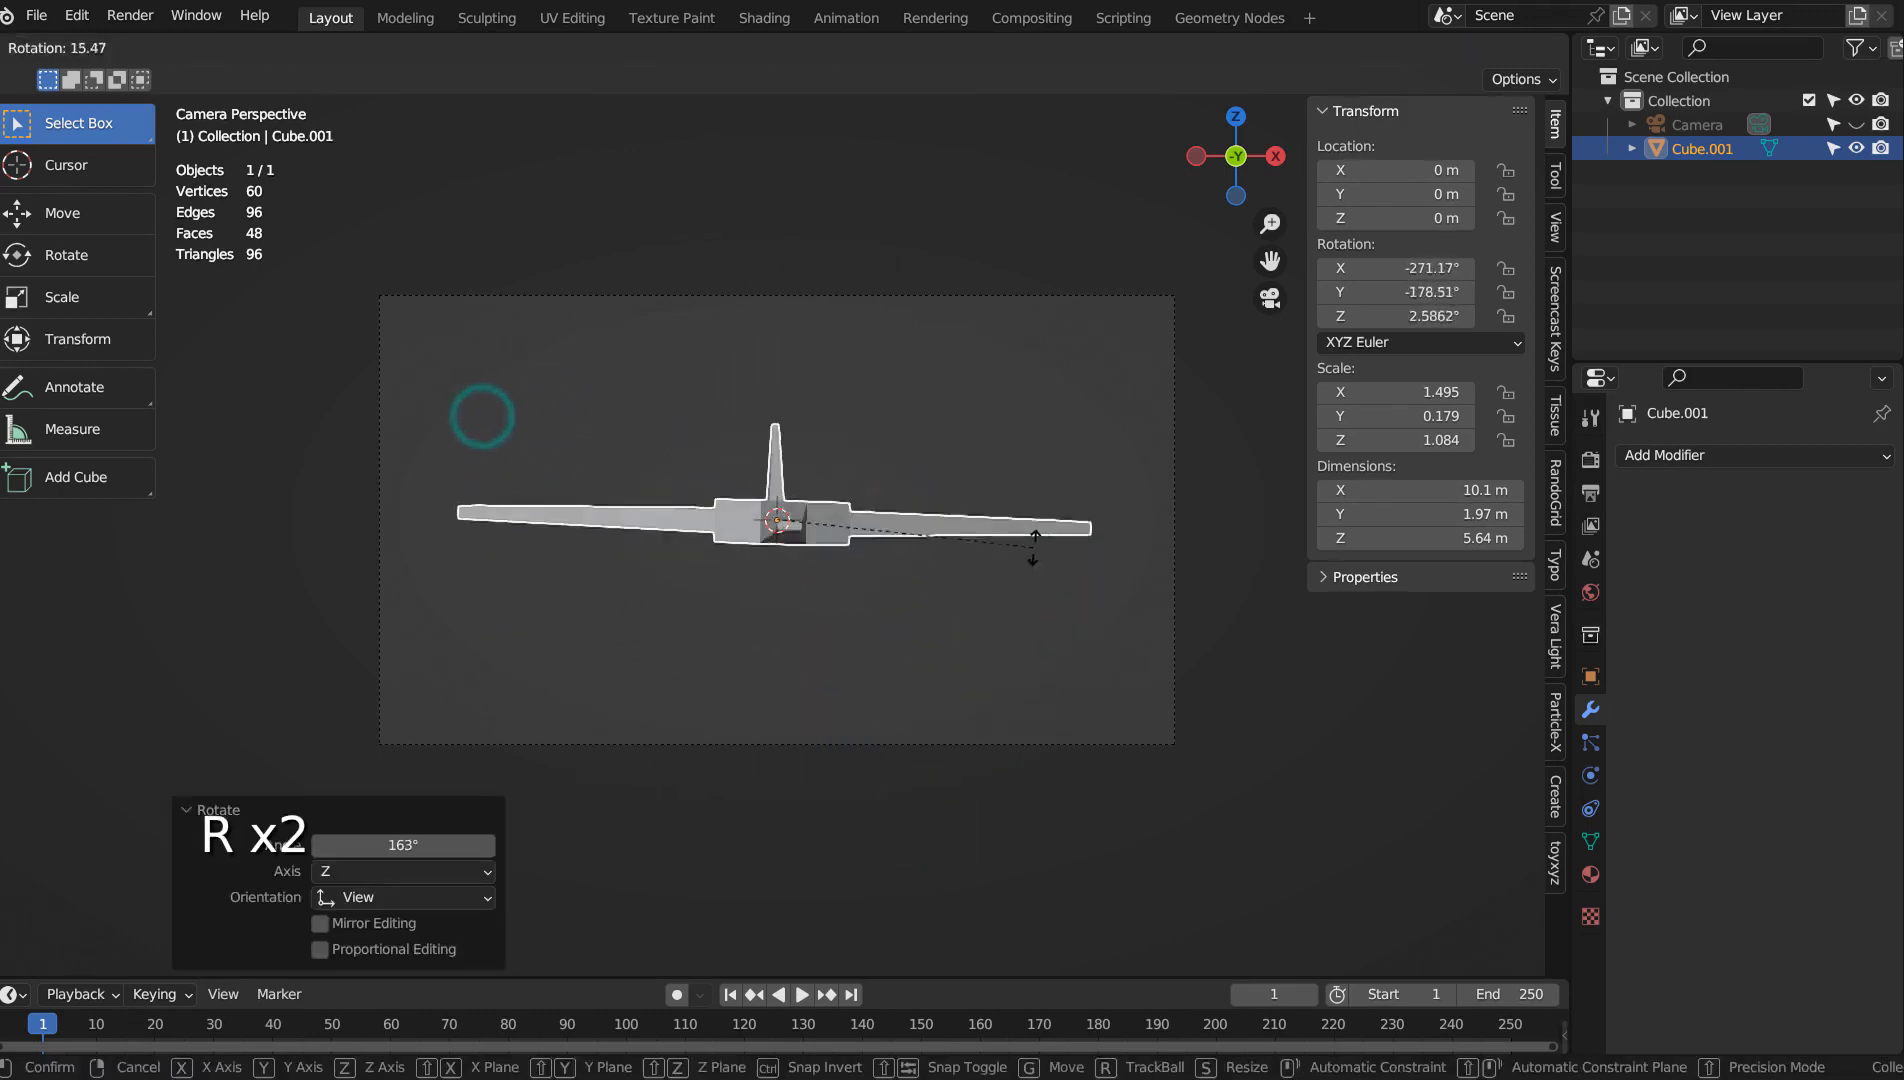
click(968, 530)
Rotate the airplane about 24.1° around global X and narrow it to about 0.398 along X.
key(r)
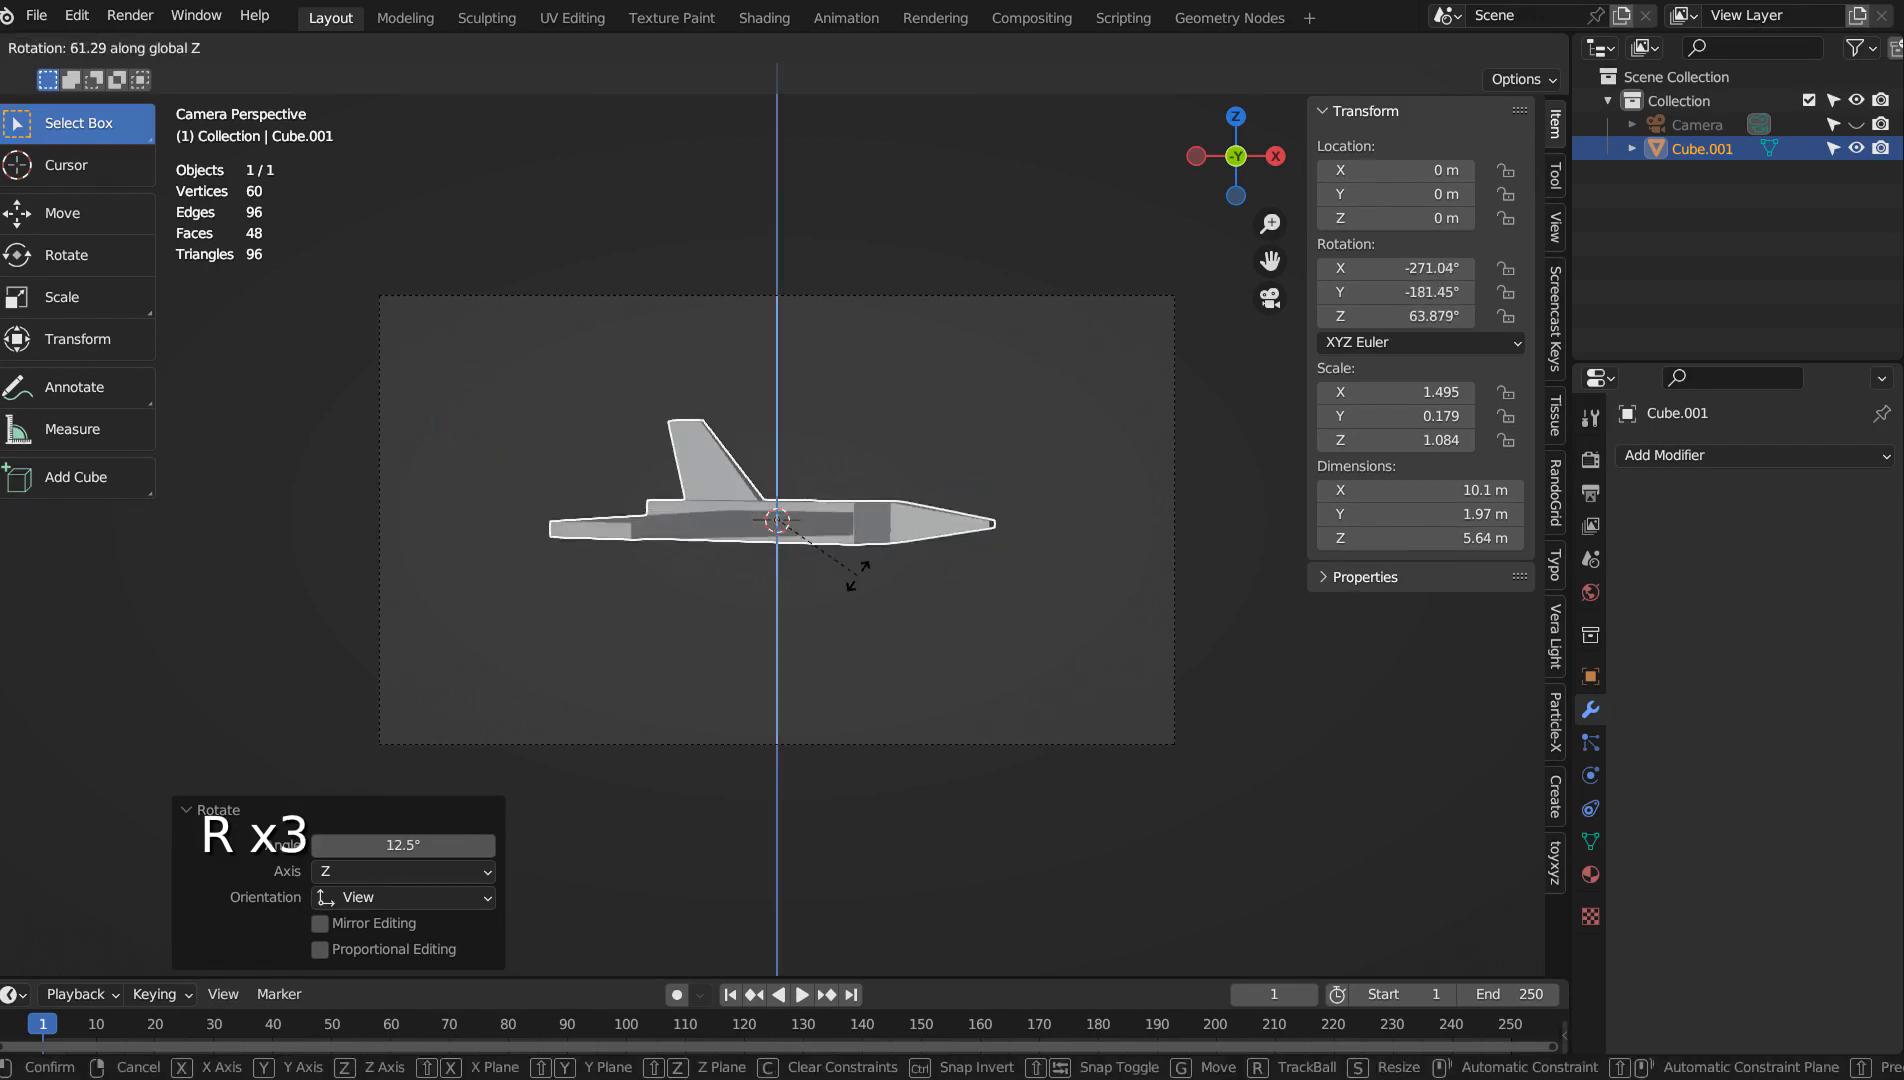
key(x)
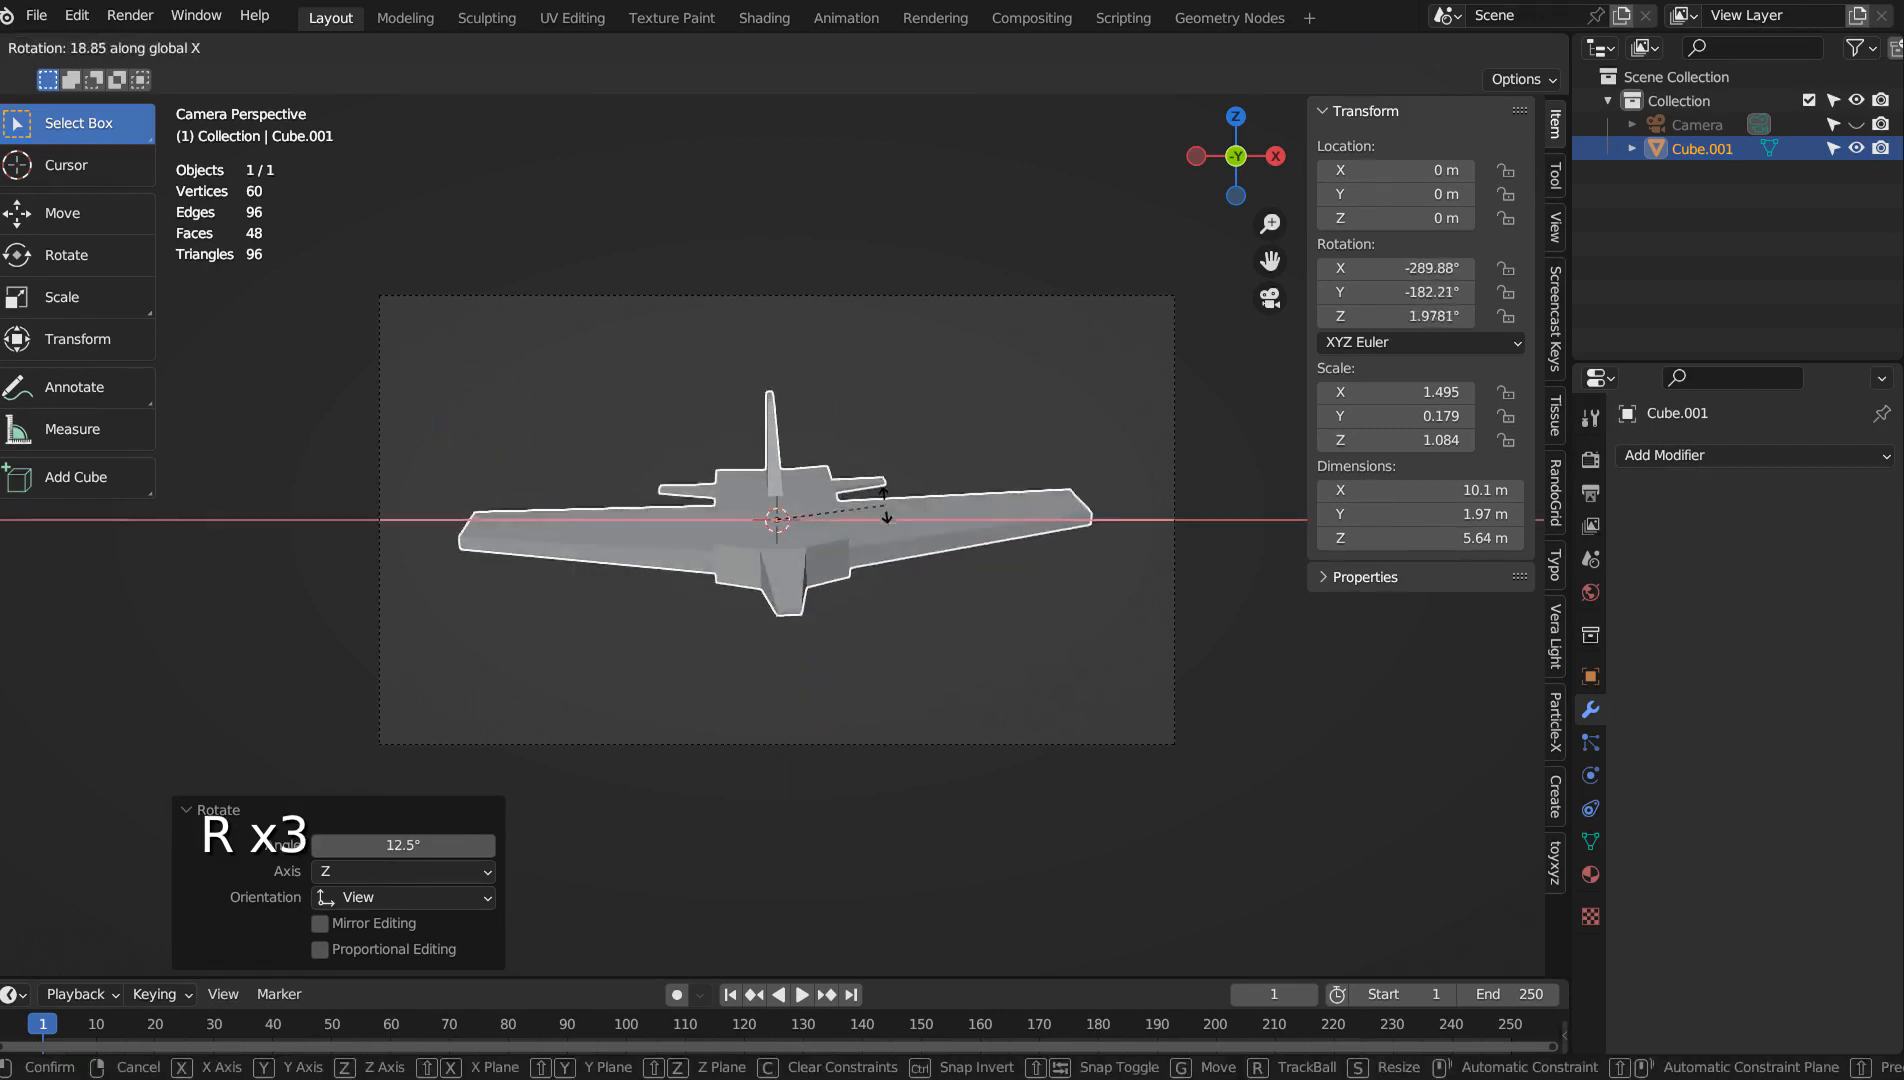
click(884, 515)
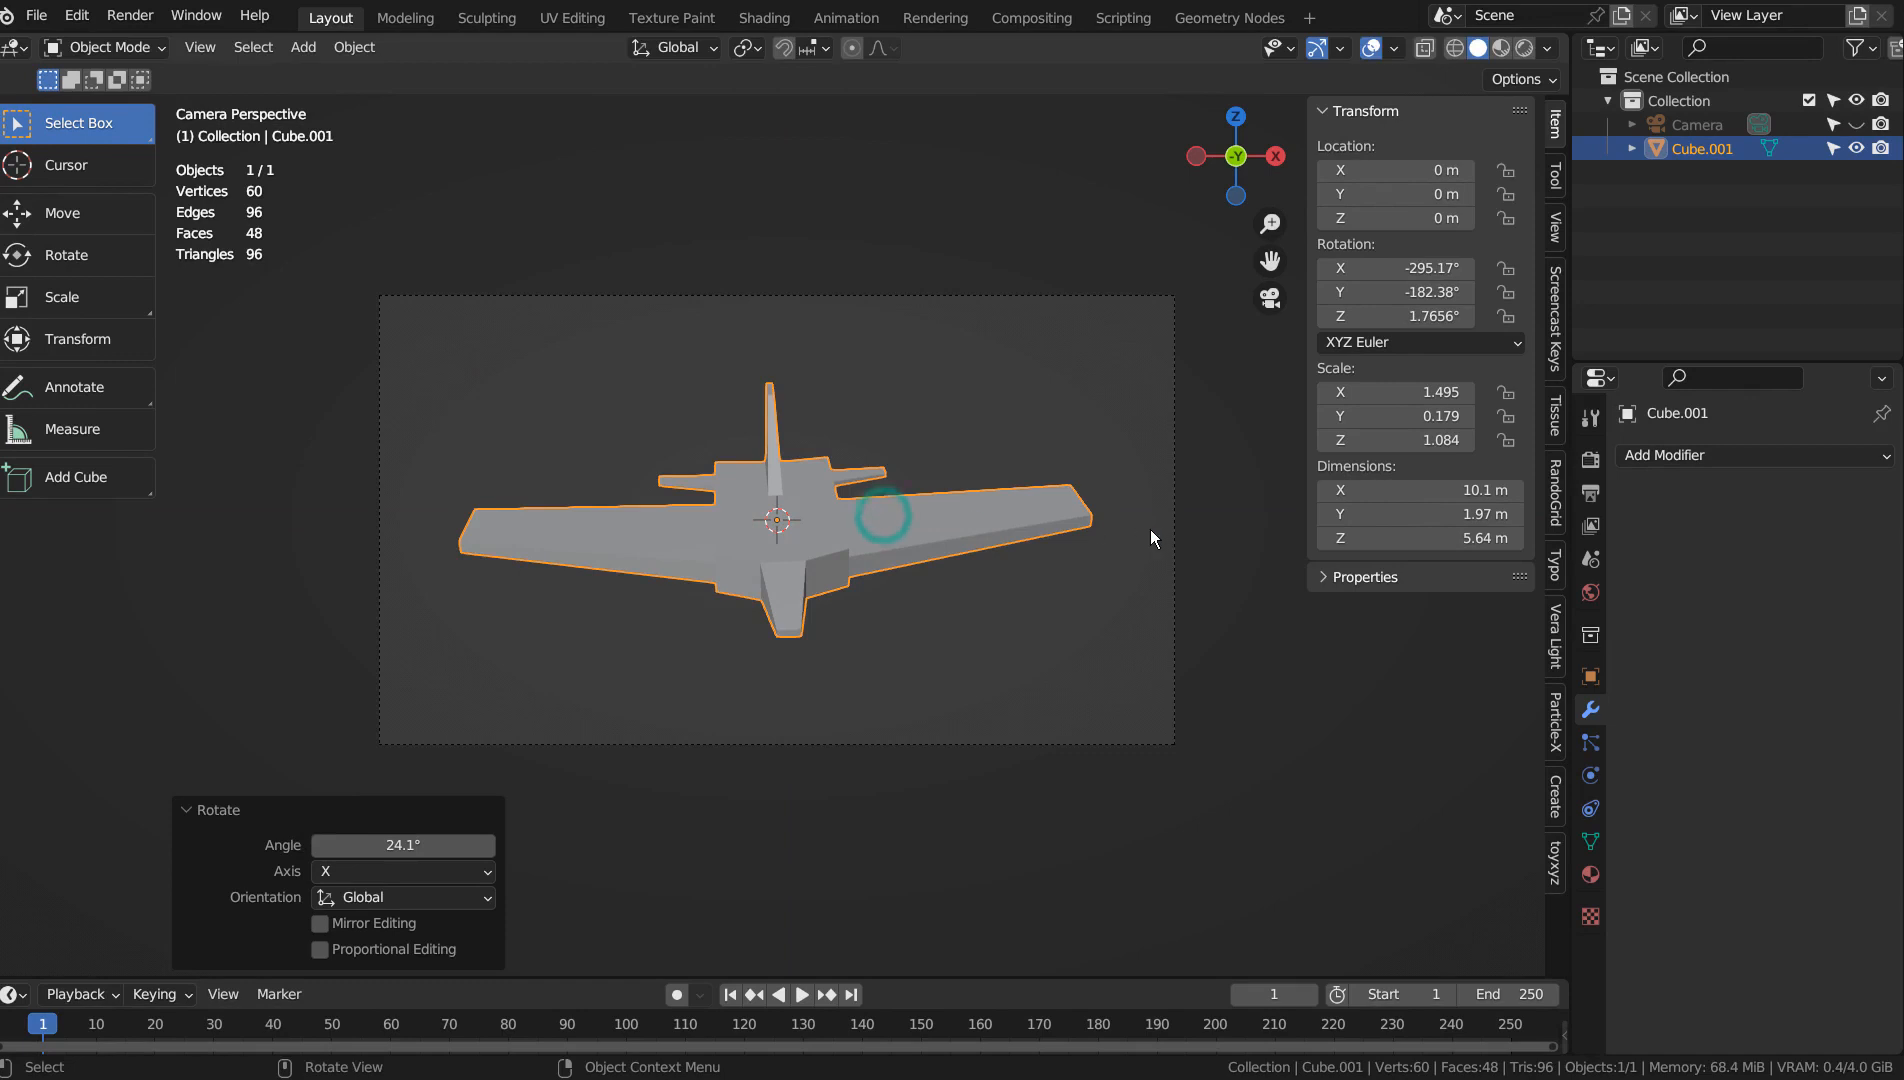
key(s)
key(x)
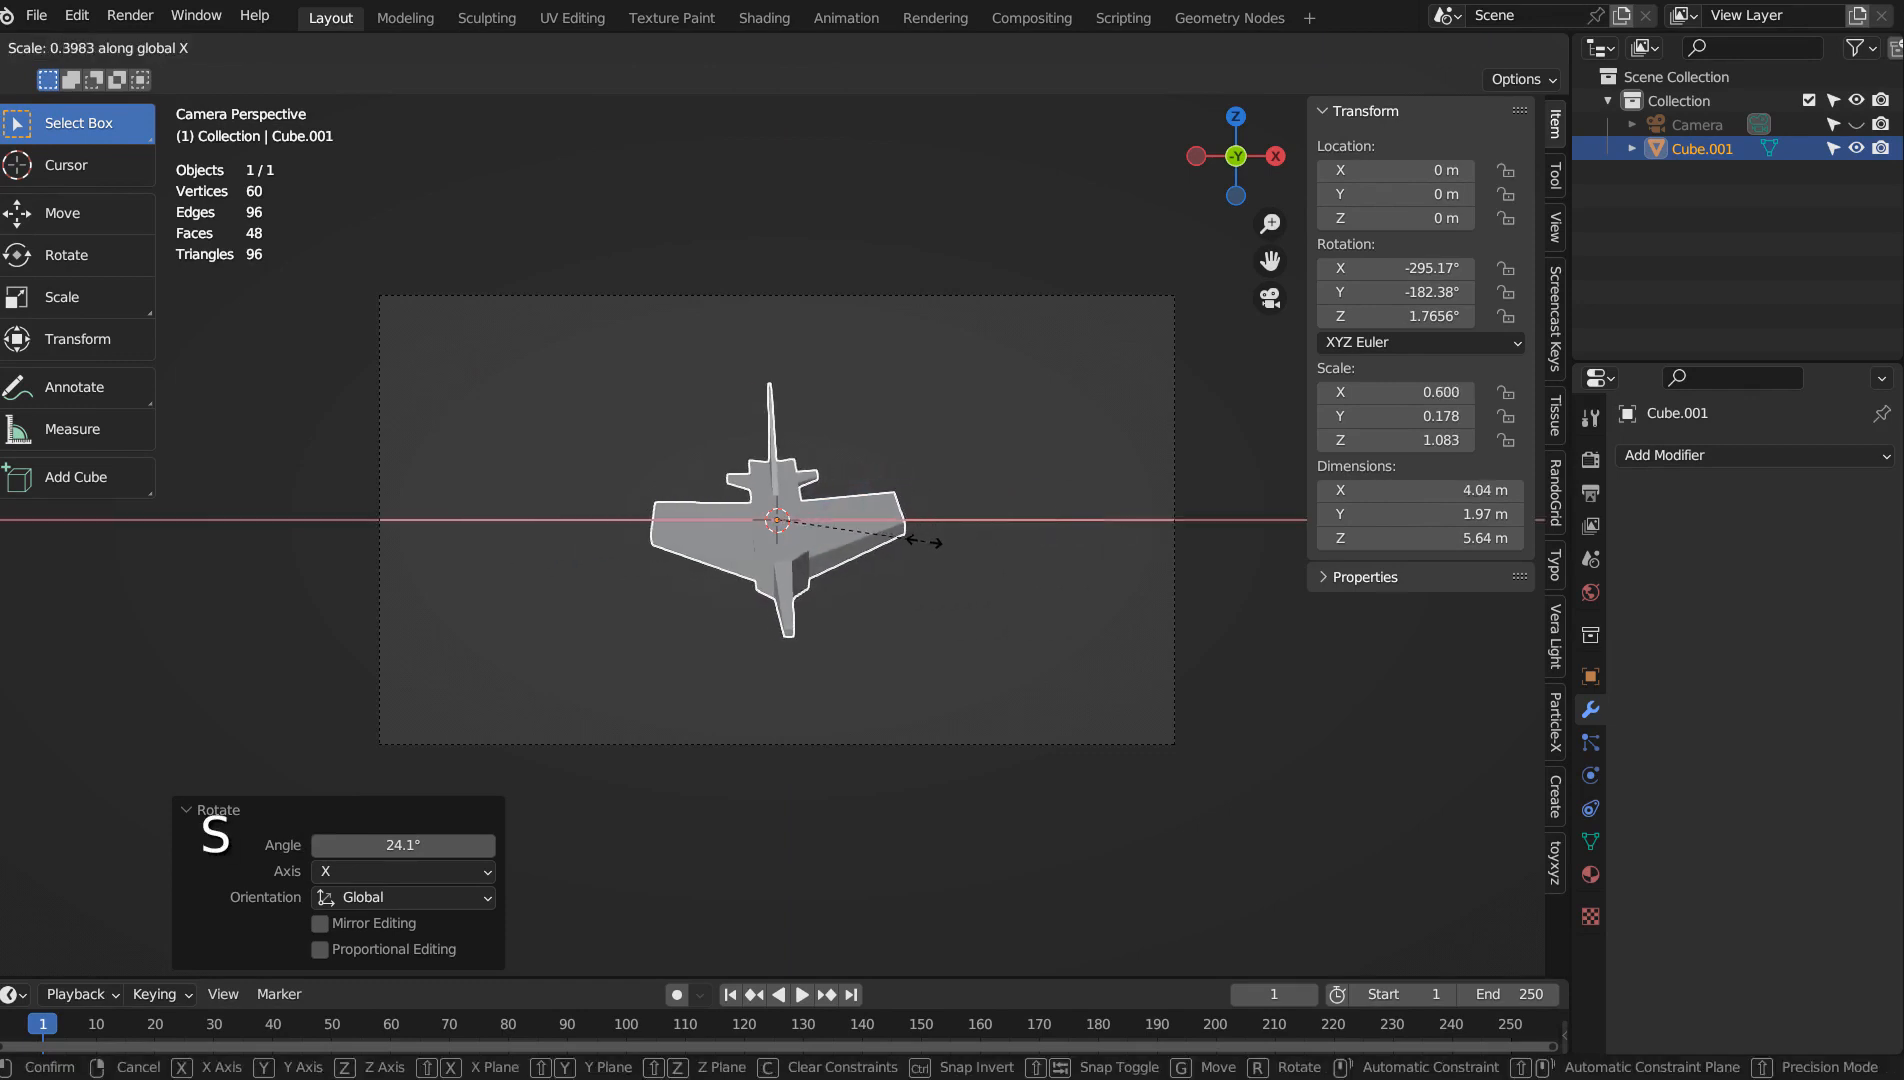
click(924, 541)
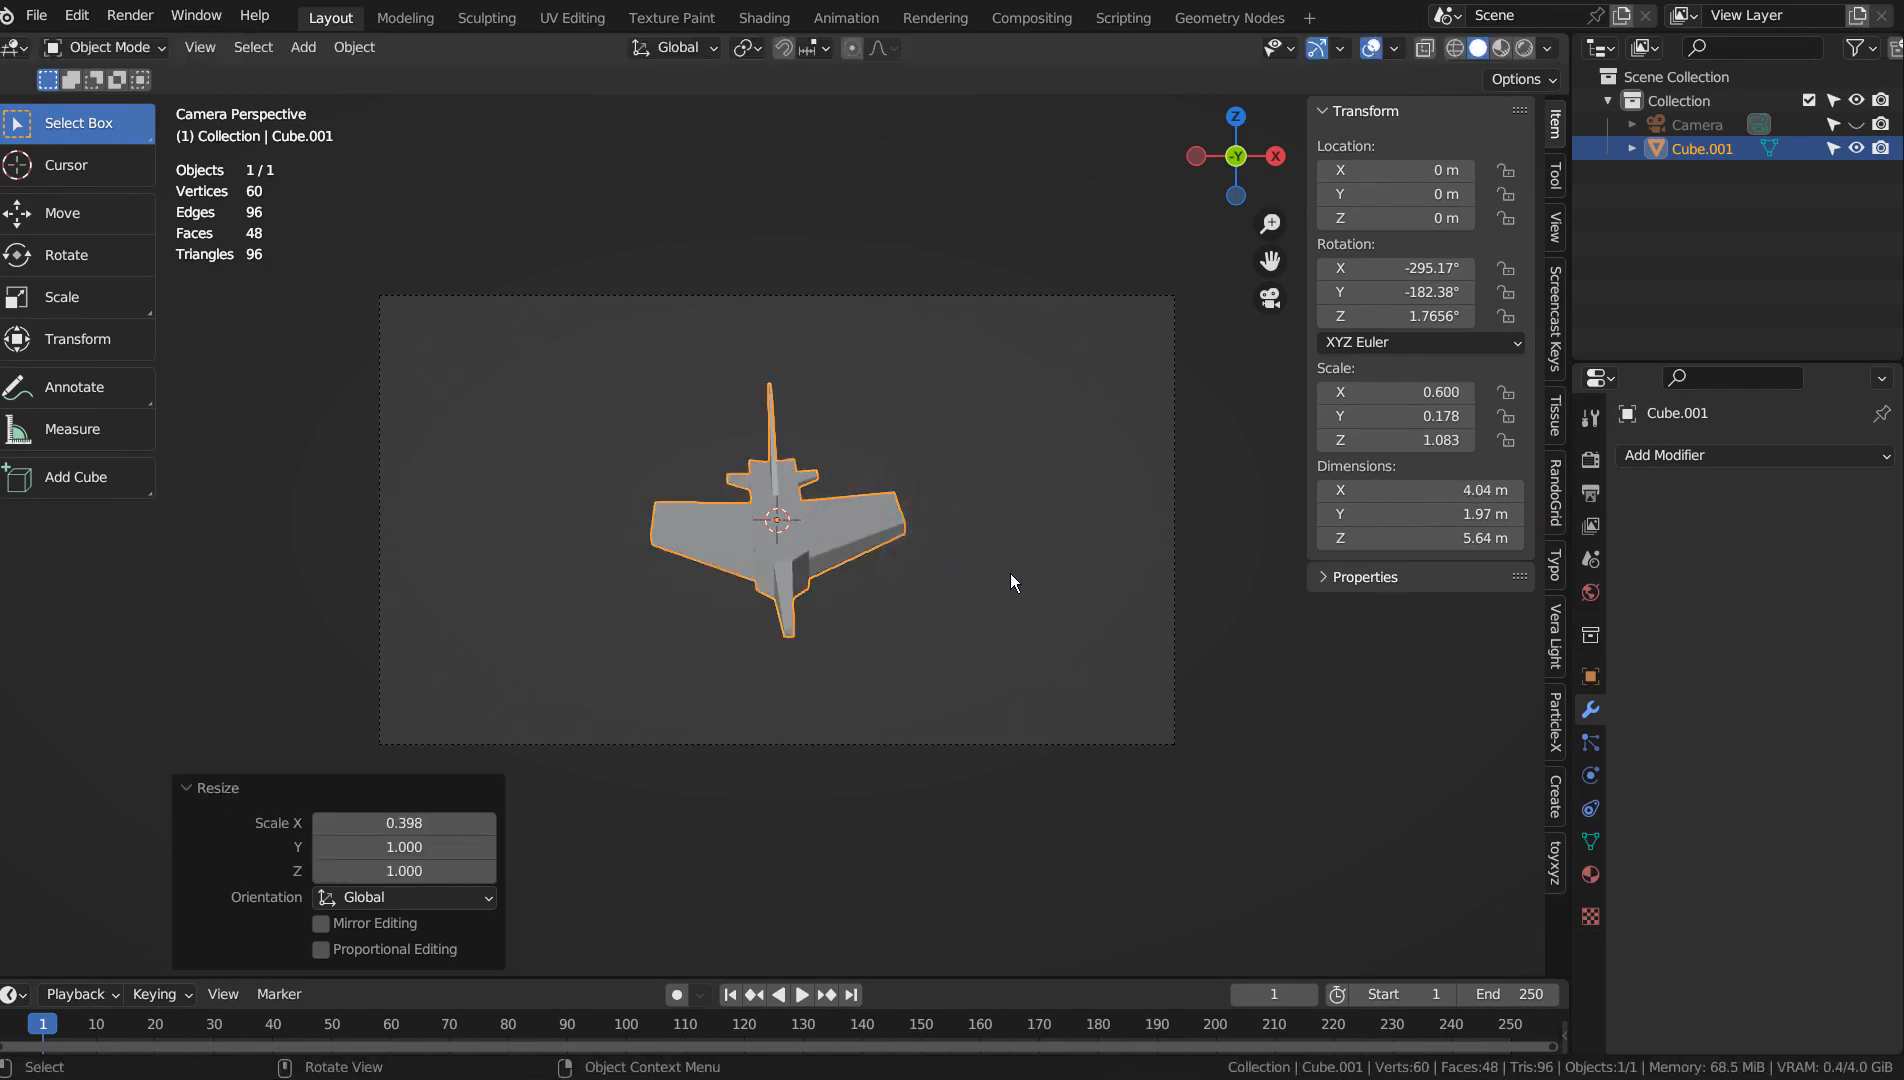
Trackball-rotate the airplane by about 1.15° and -2.86°.
key(r)
key(r)
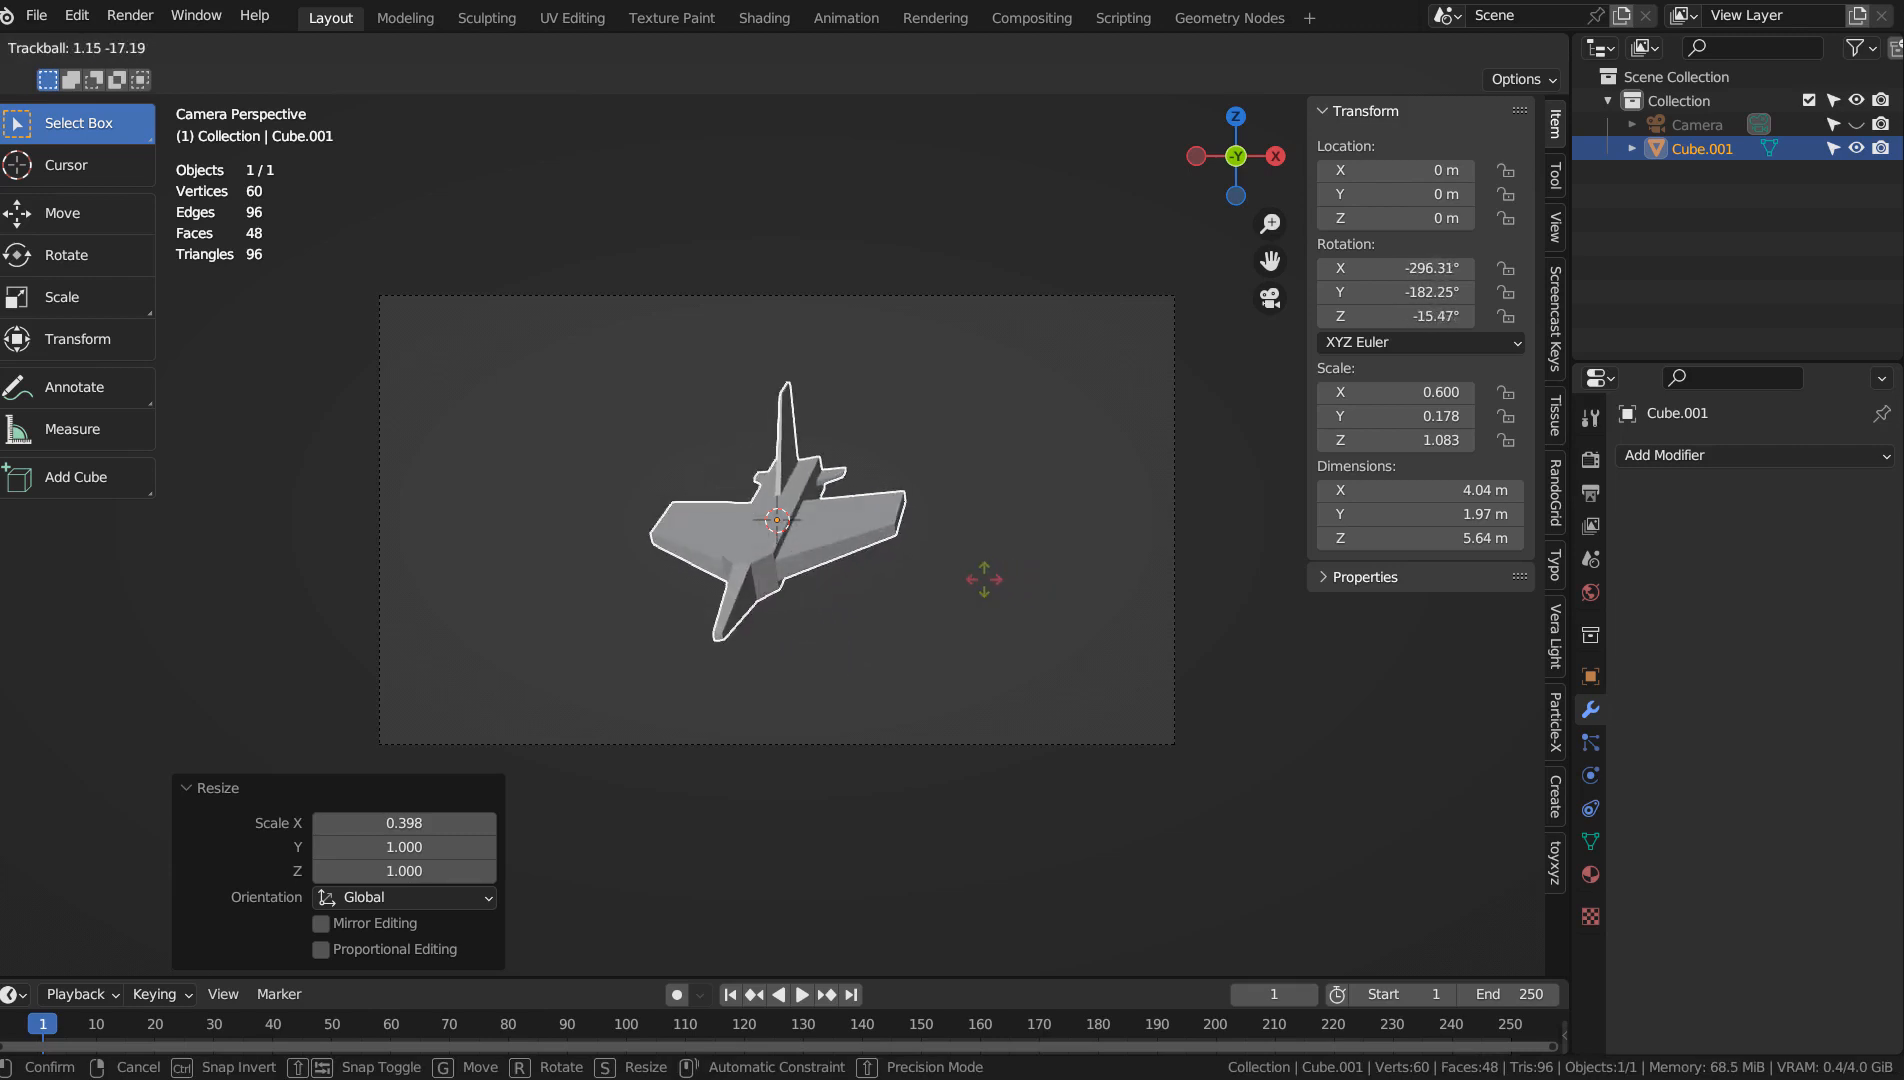
click(1008, 579)
Enlarge the airplane uniformly by about 1.512, and flatten it to about 0.524 along global Z.
key(s)
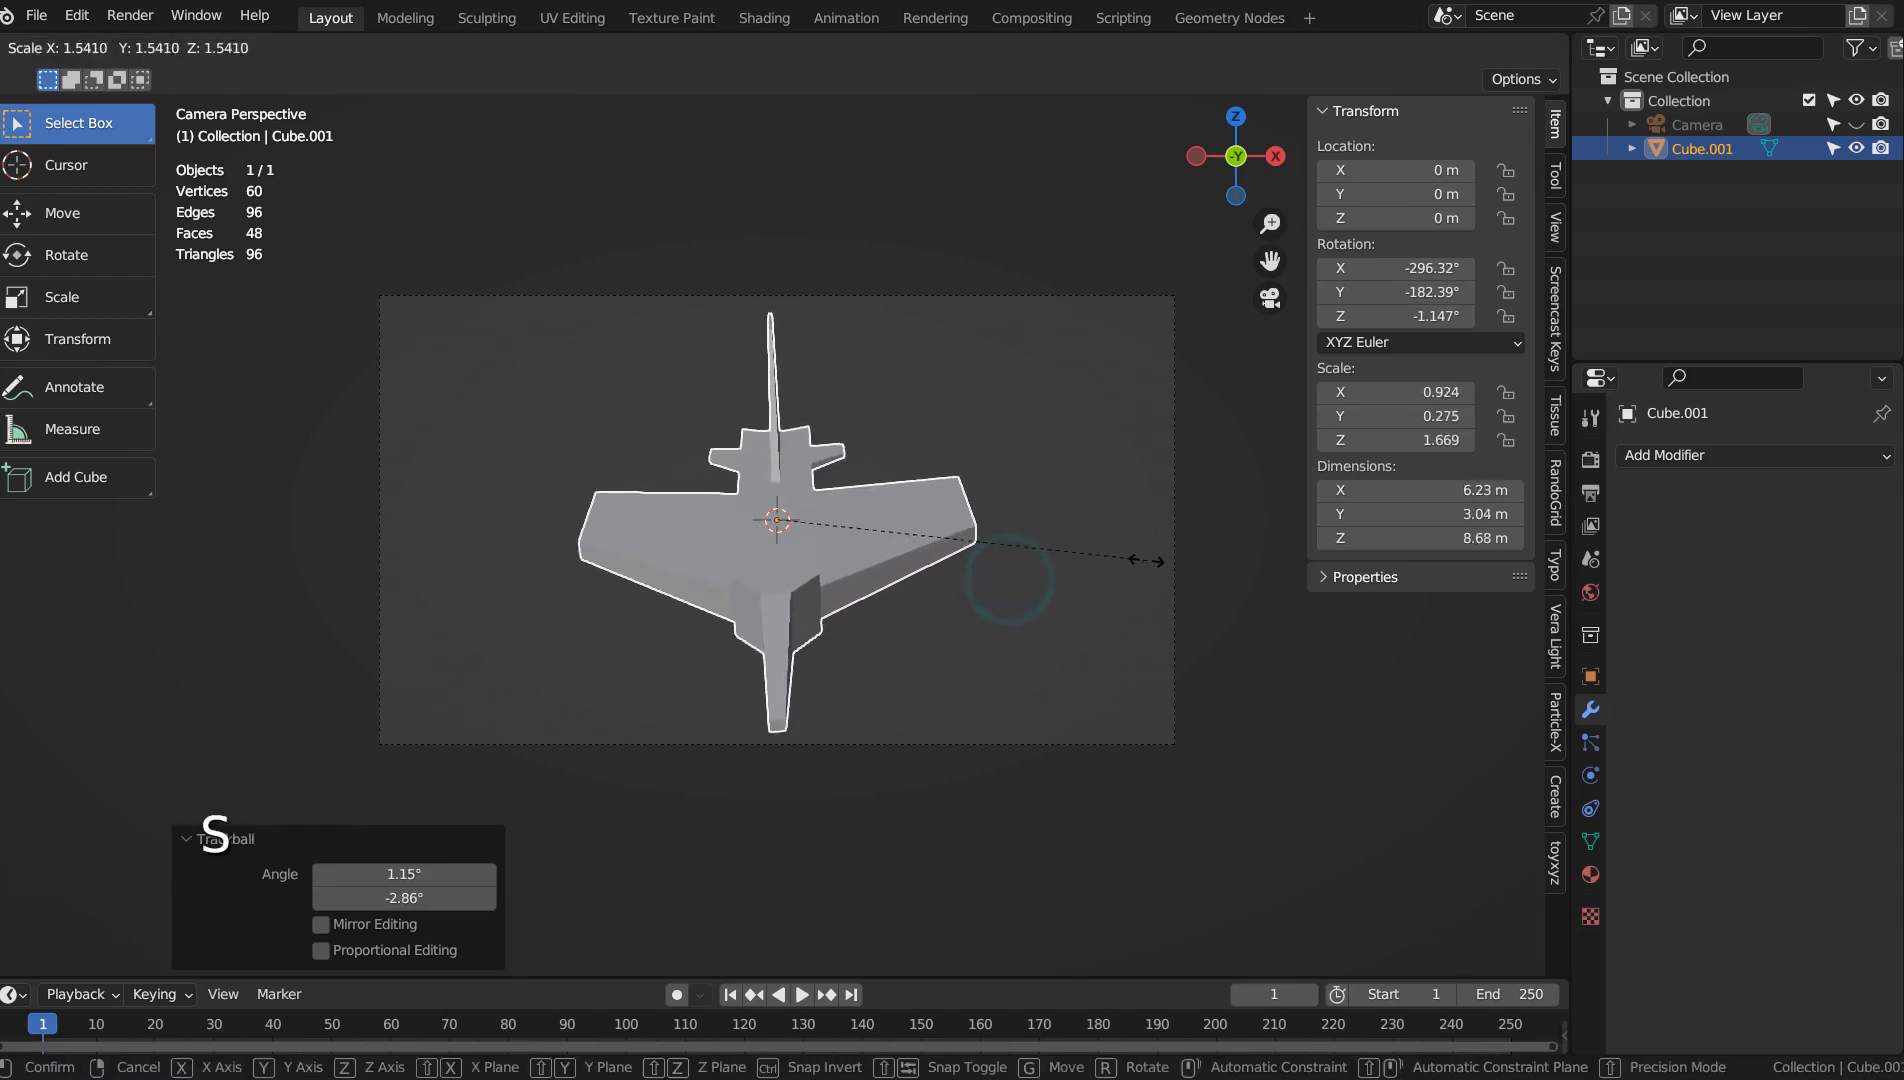
click(1139, 559)
key(s)
key(z)
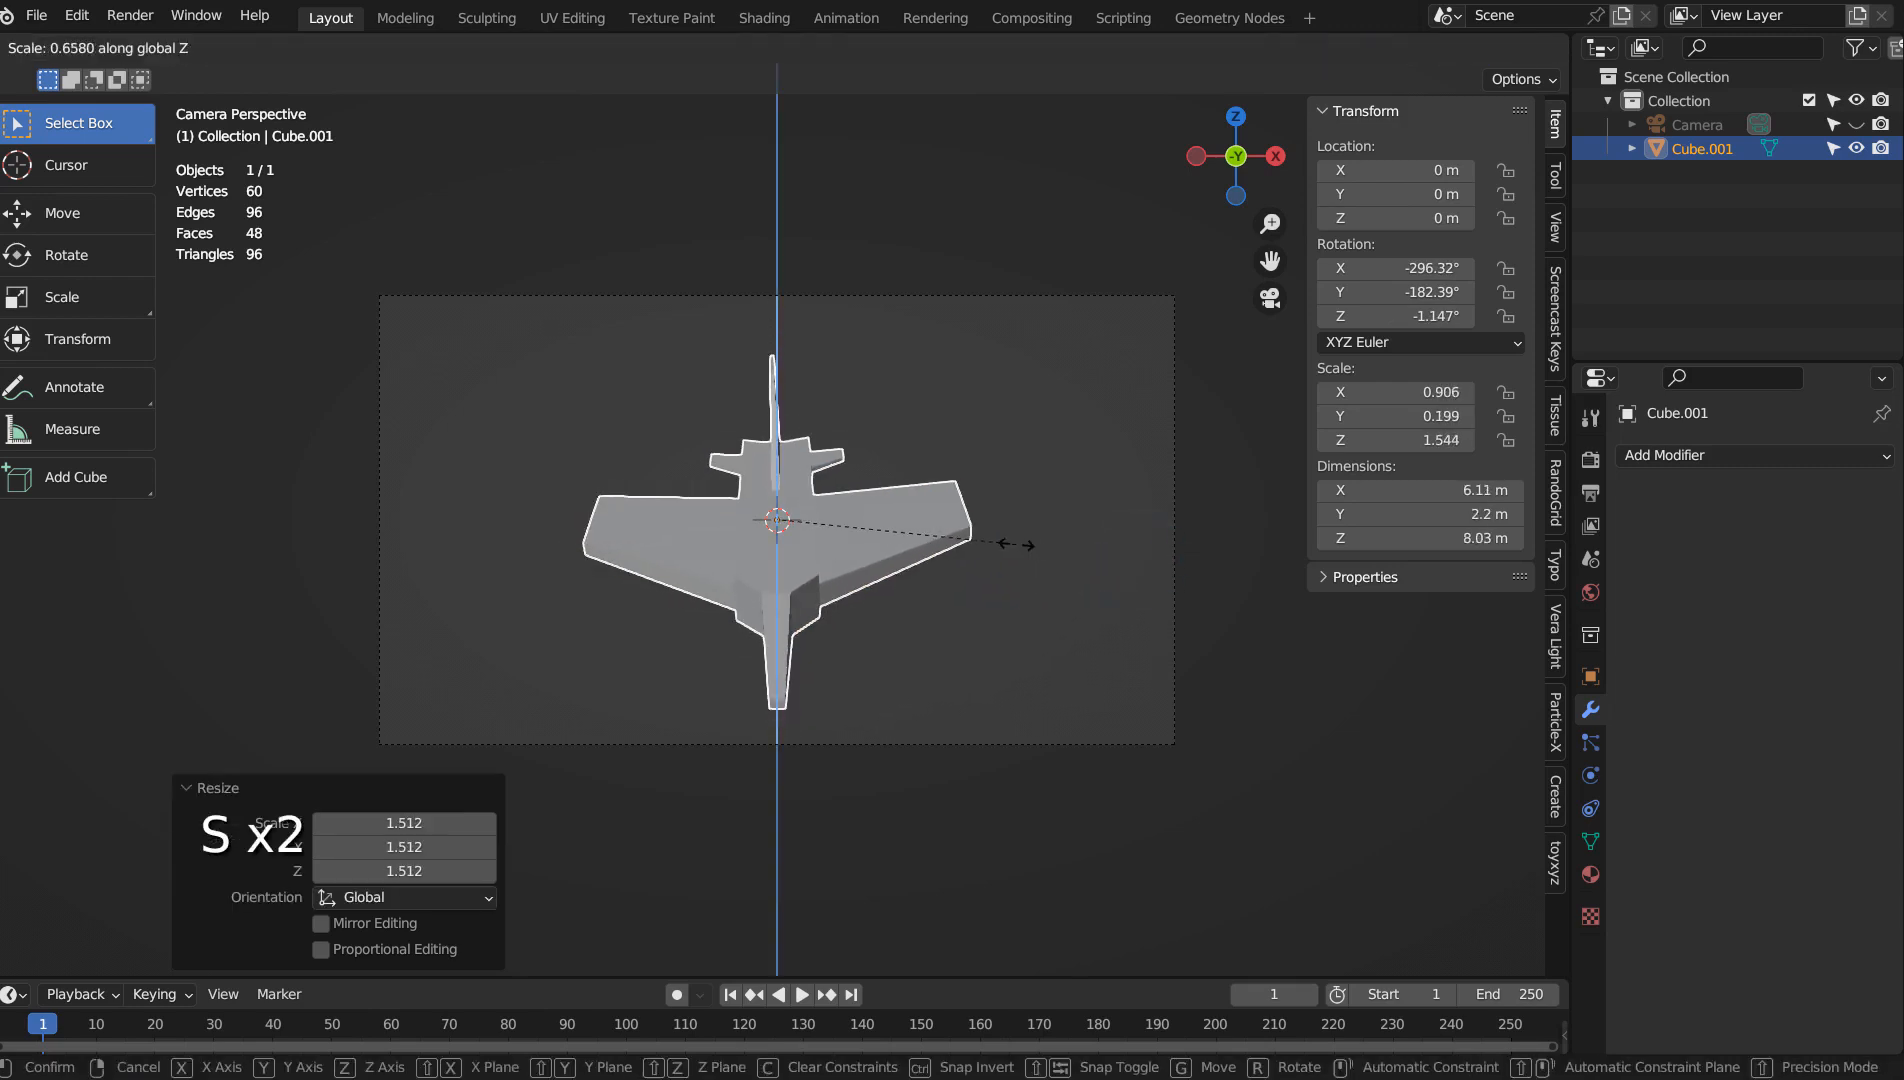
click(968, 532)
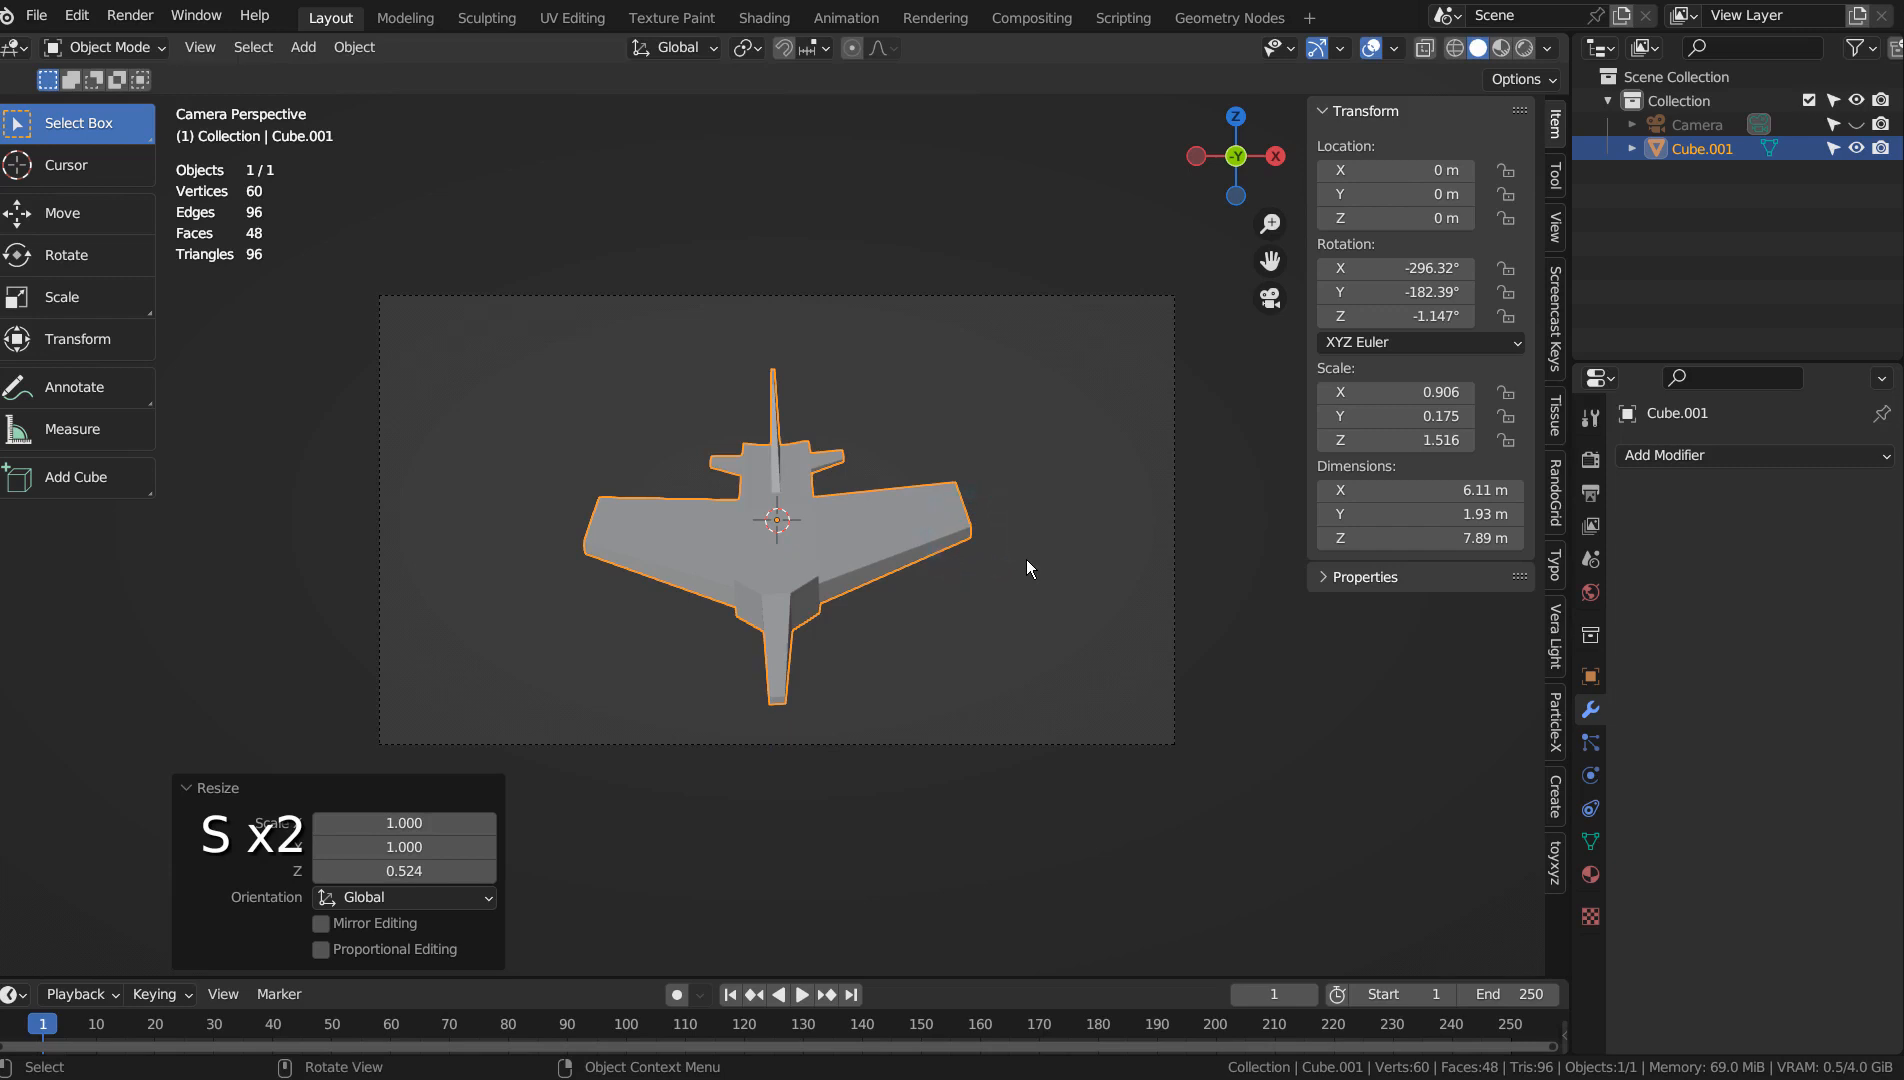
Move the airplane about 0.13 m in X and 0.18 m in Z, and enlarge it uniformly by about 1.108.
key(g)
click(1031, 546)
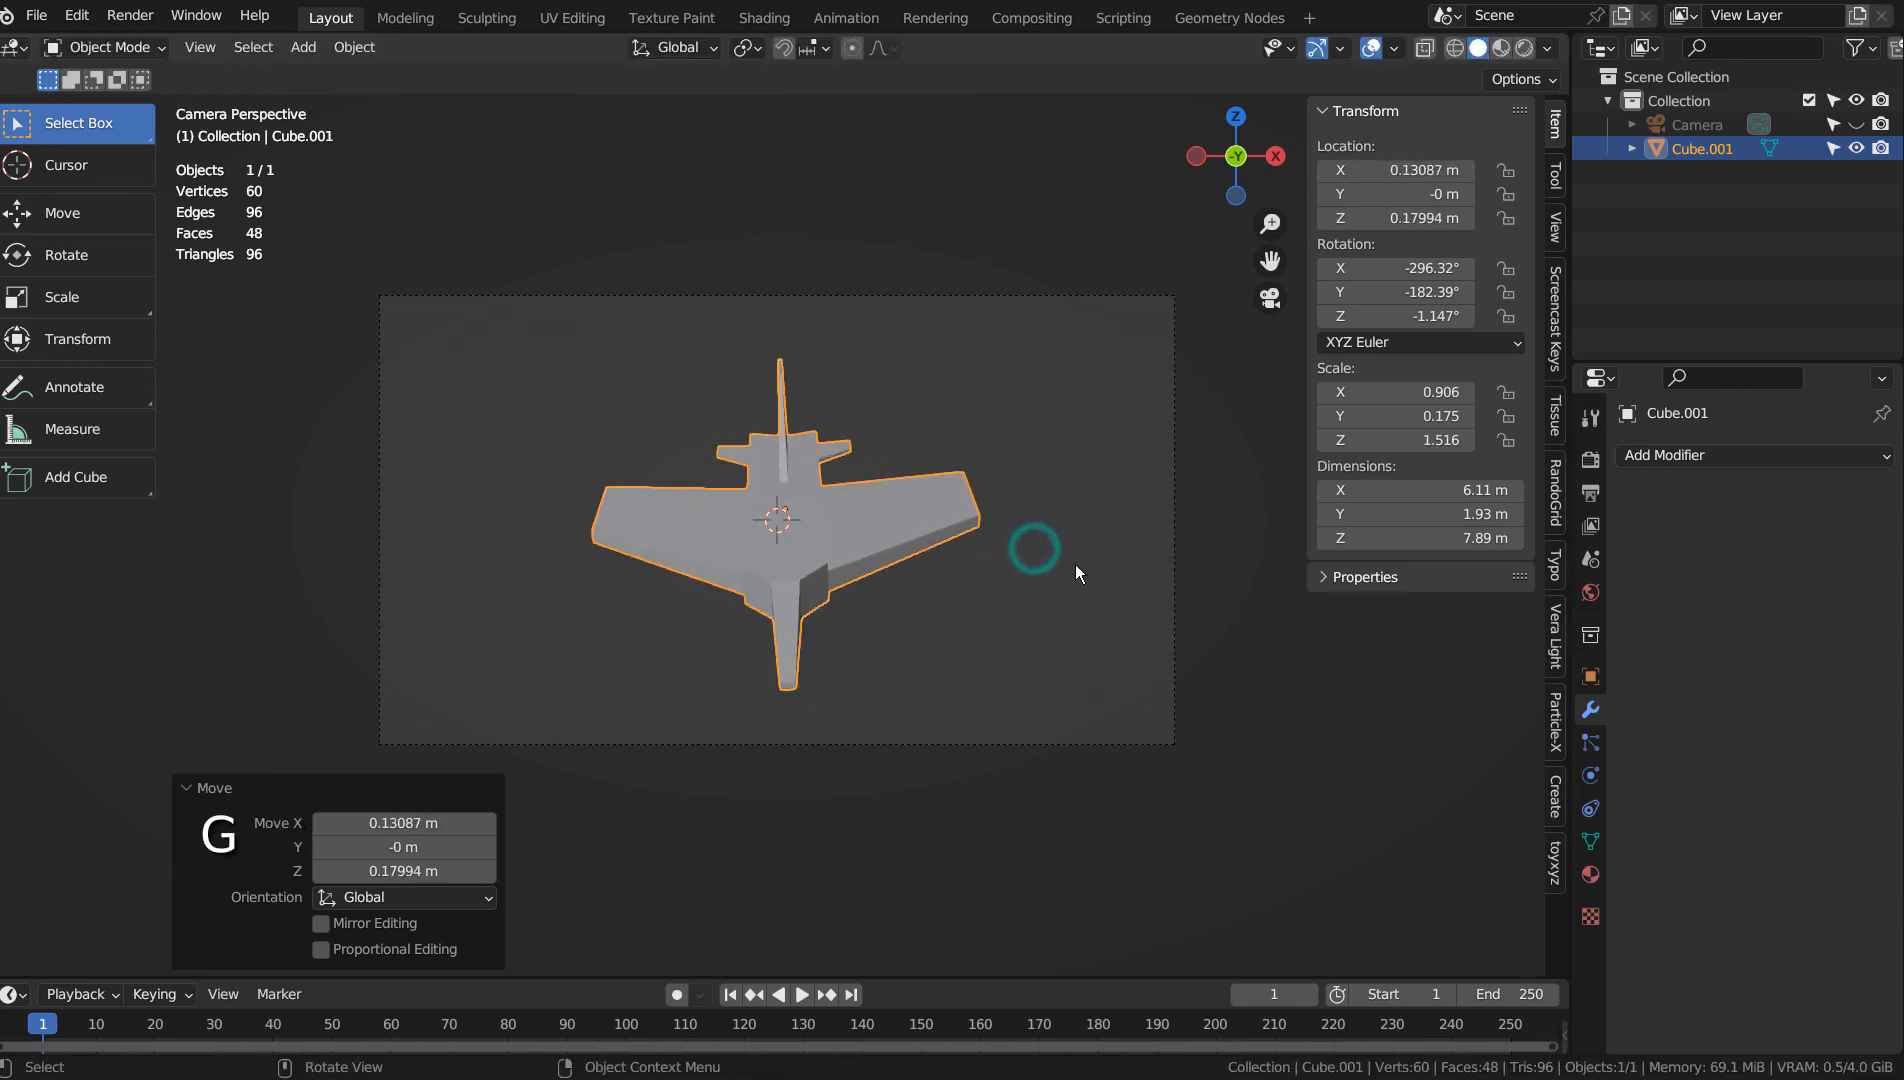
key(s)
click(1108, 566)
Rotate the airplane about 26.2° around global Z and about -40.3° around global Y.
key(r)
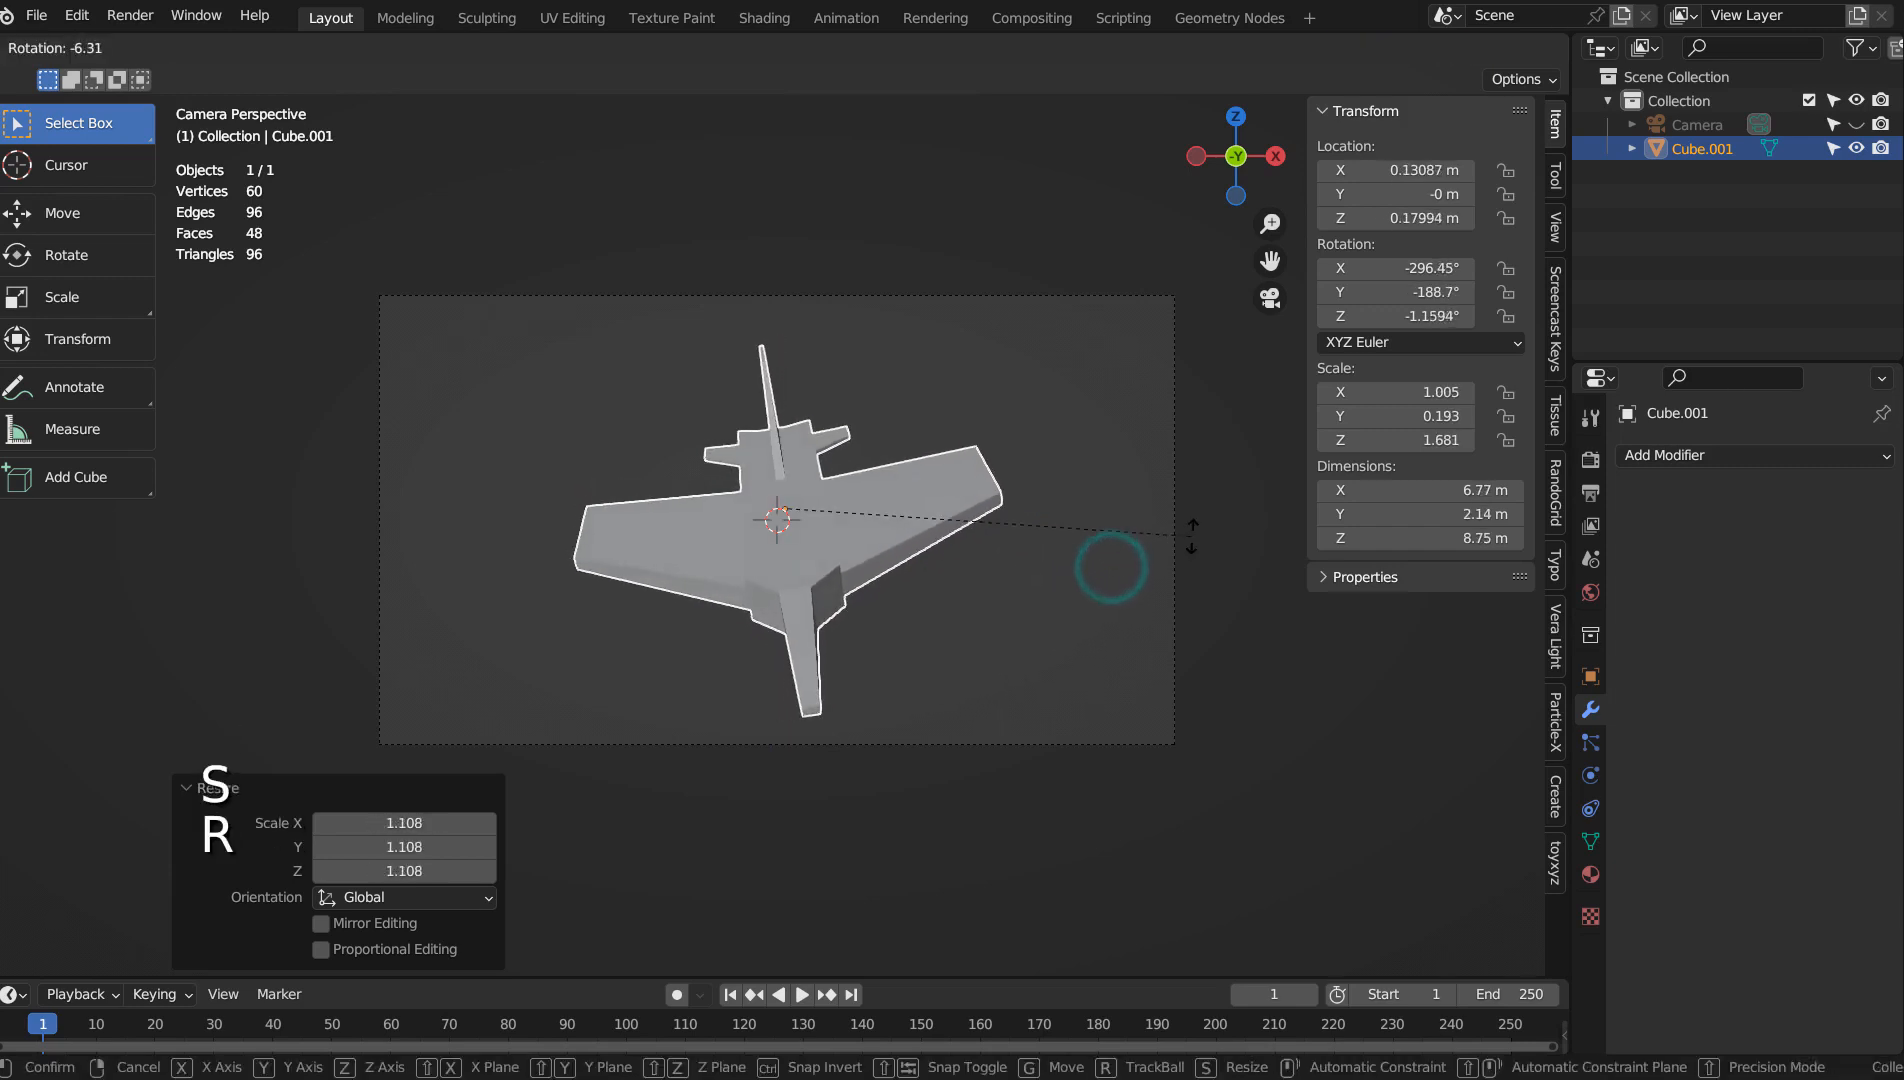
key(z)
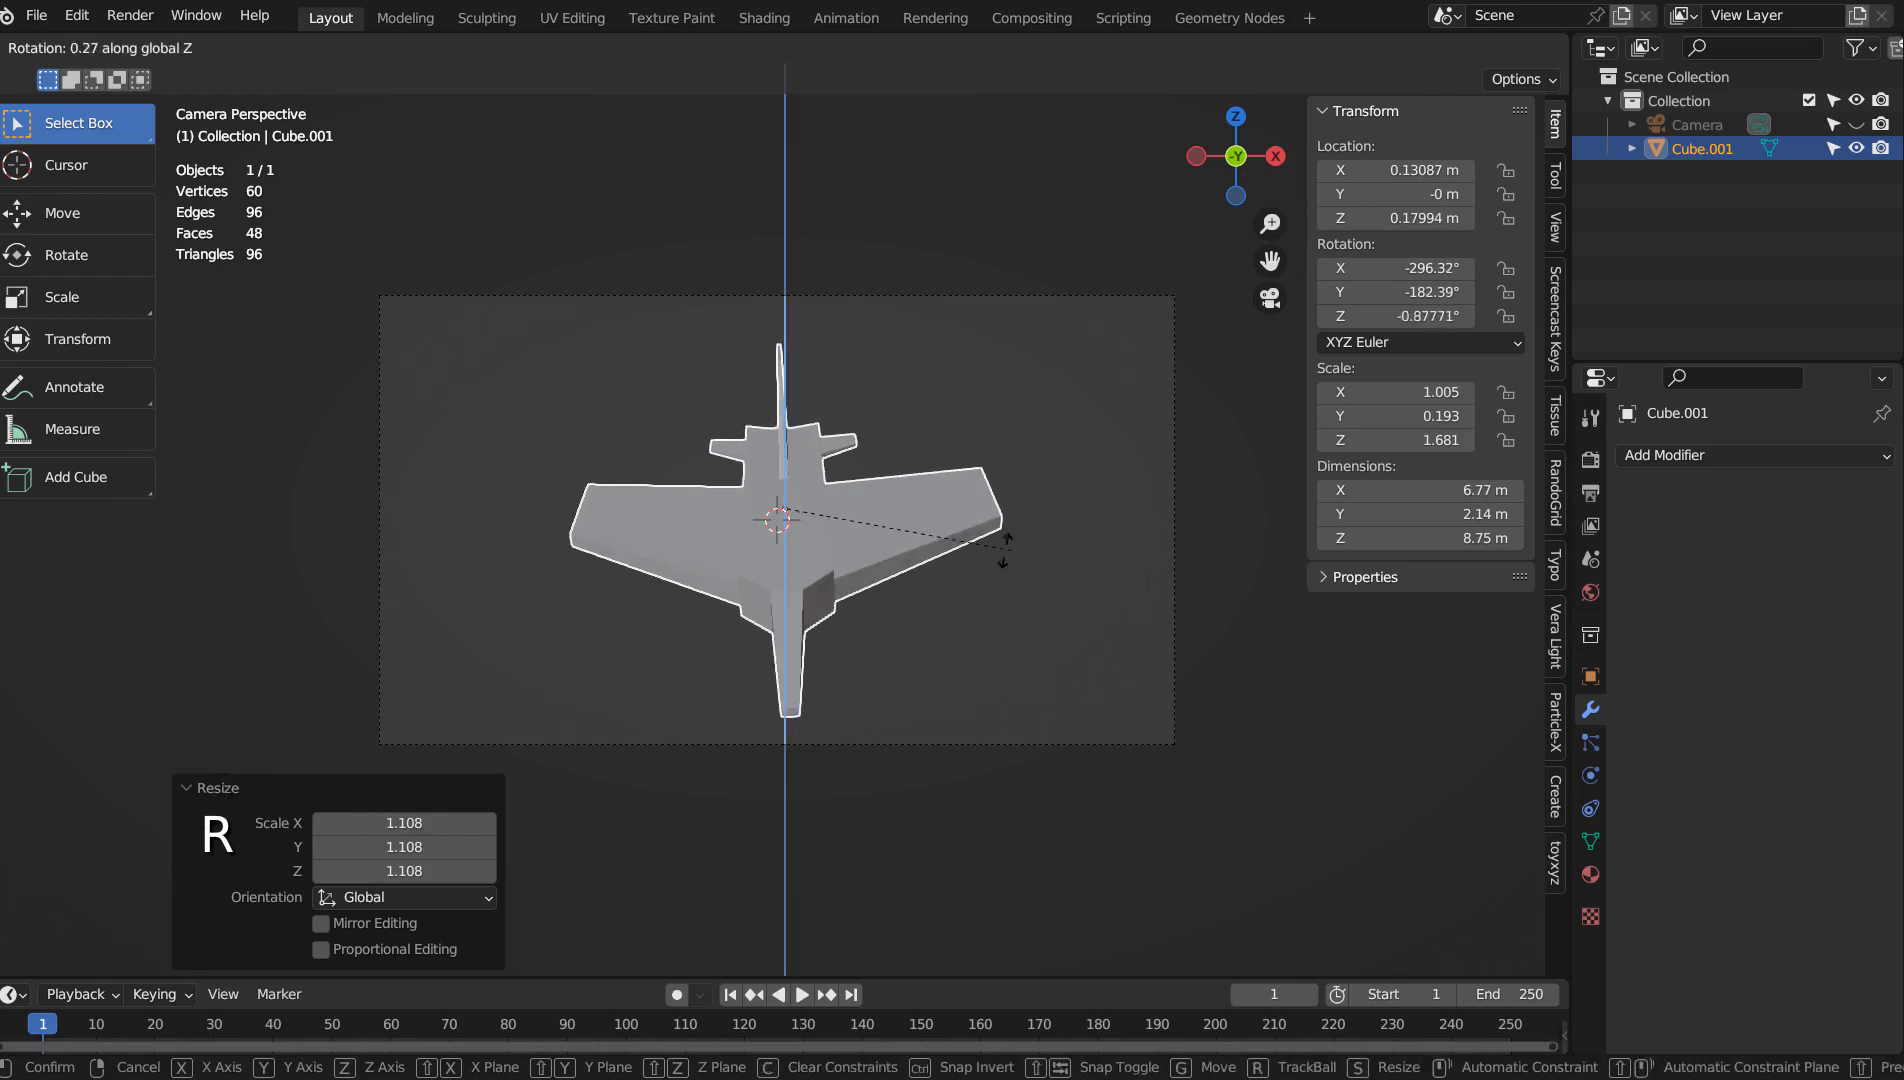
click(845, 552)
key(r)
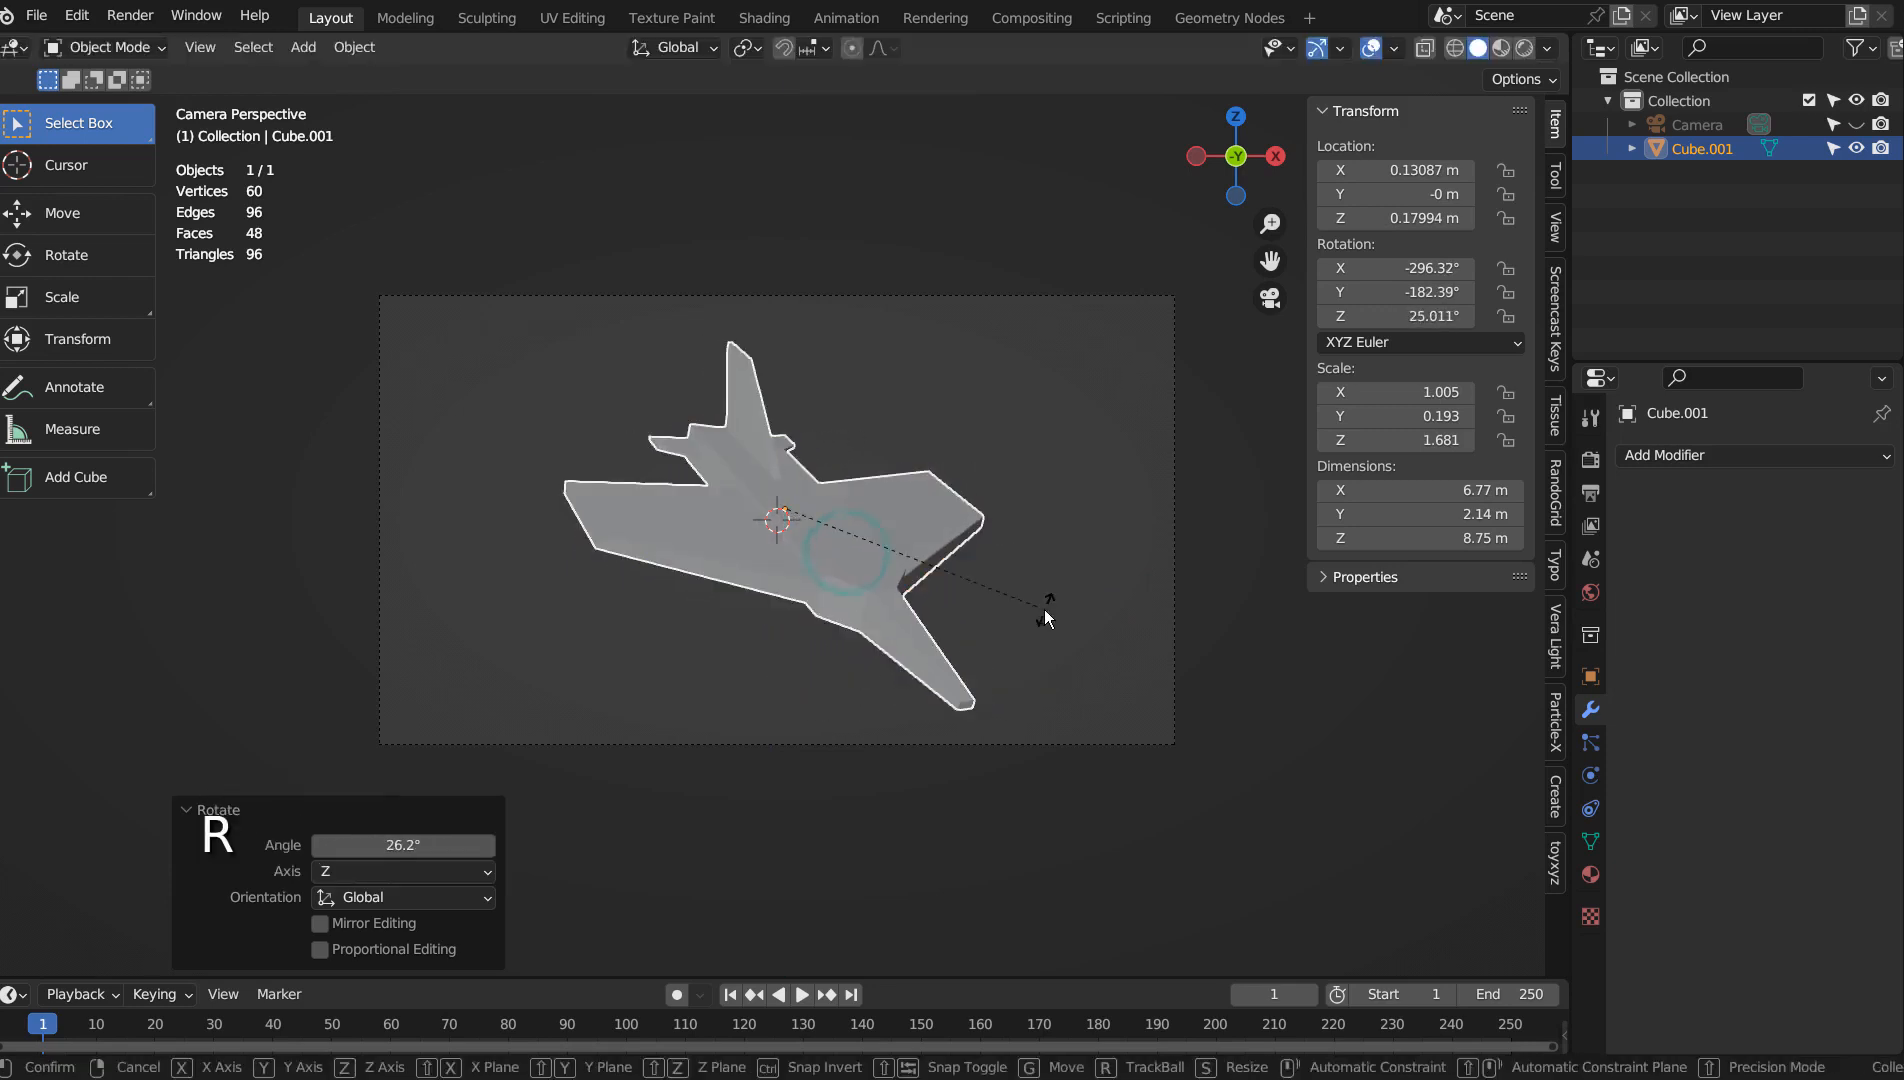
key(z)
key(x)
key(y)
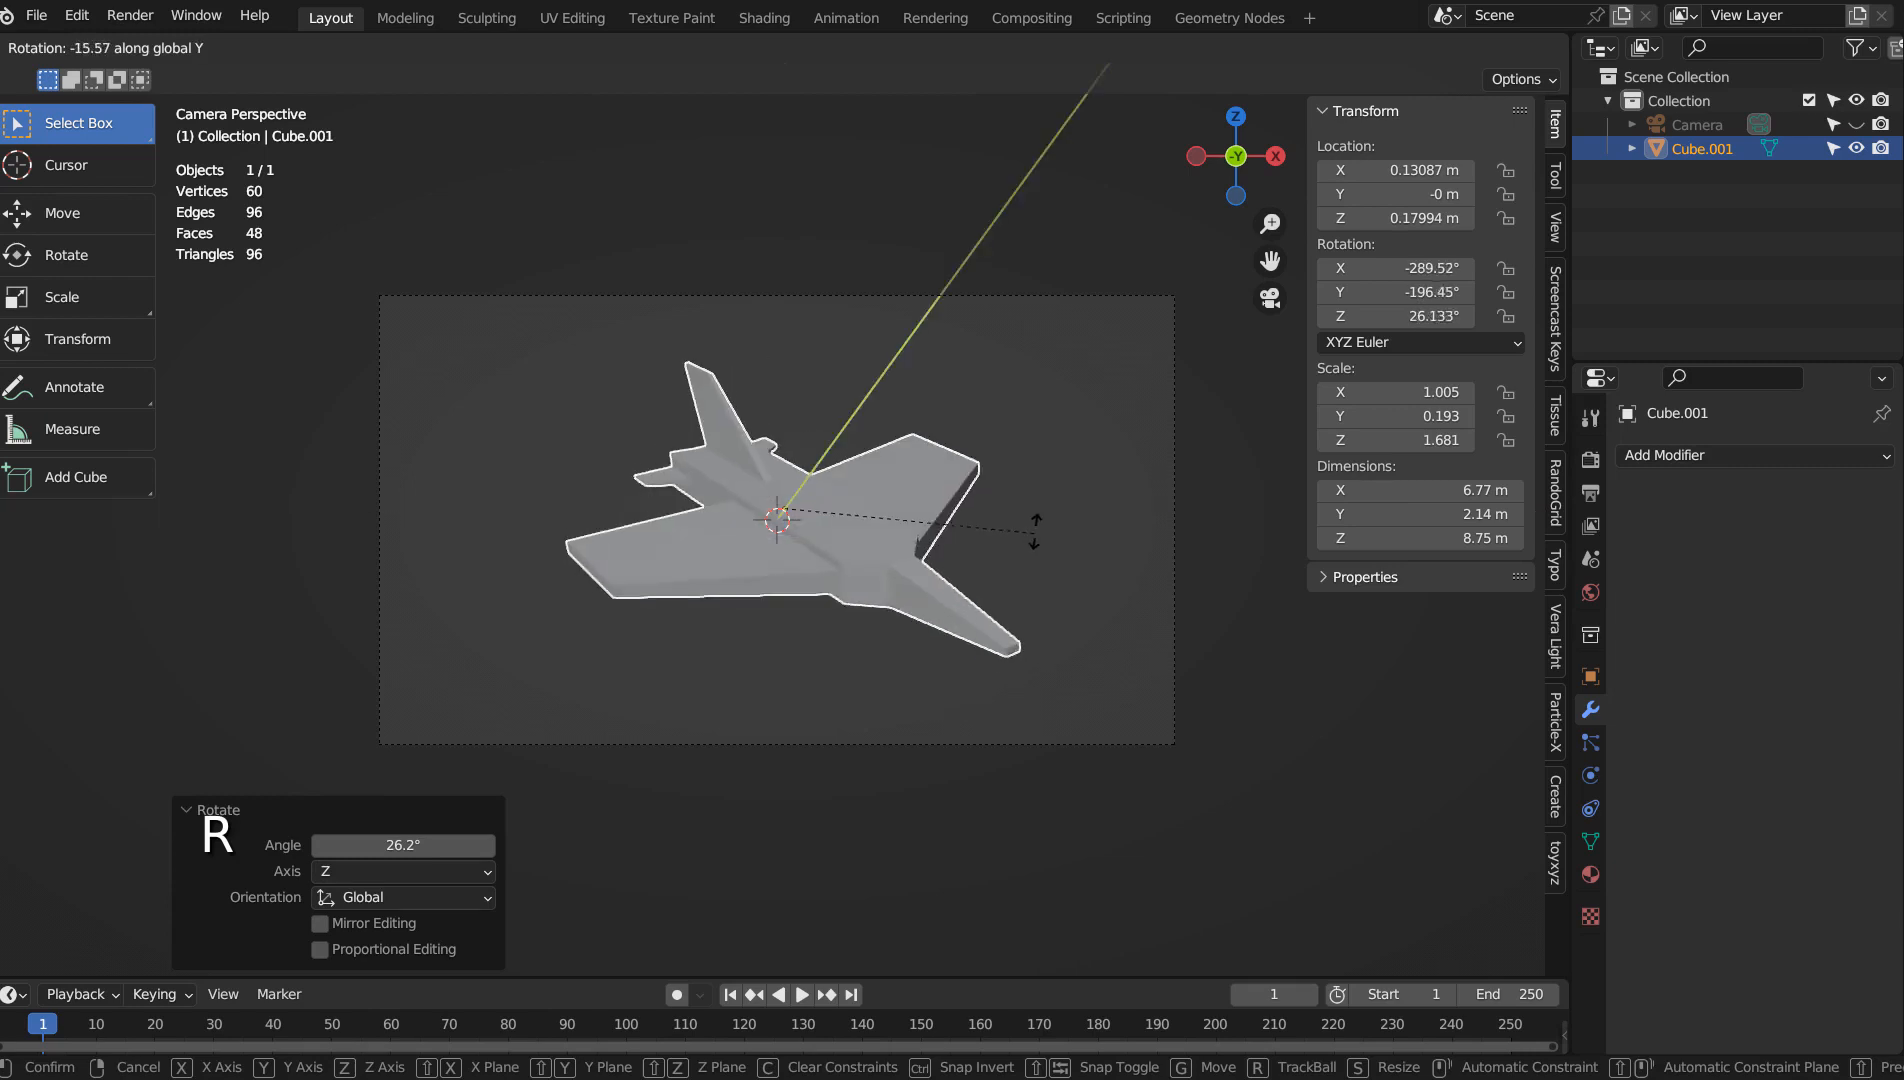
right_click(1011, 430)
Shift the airplane about -0.556 m along X to centre it in the camera frame, and render the image.
key(g)
key(x)
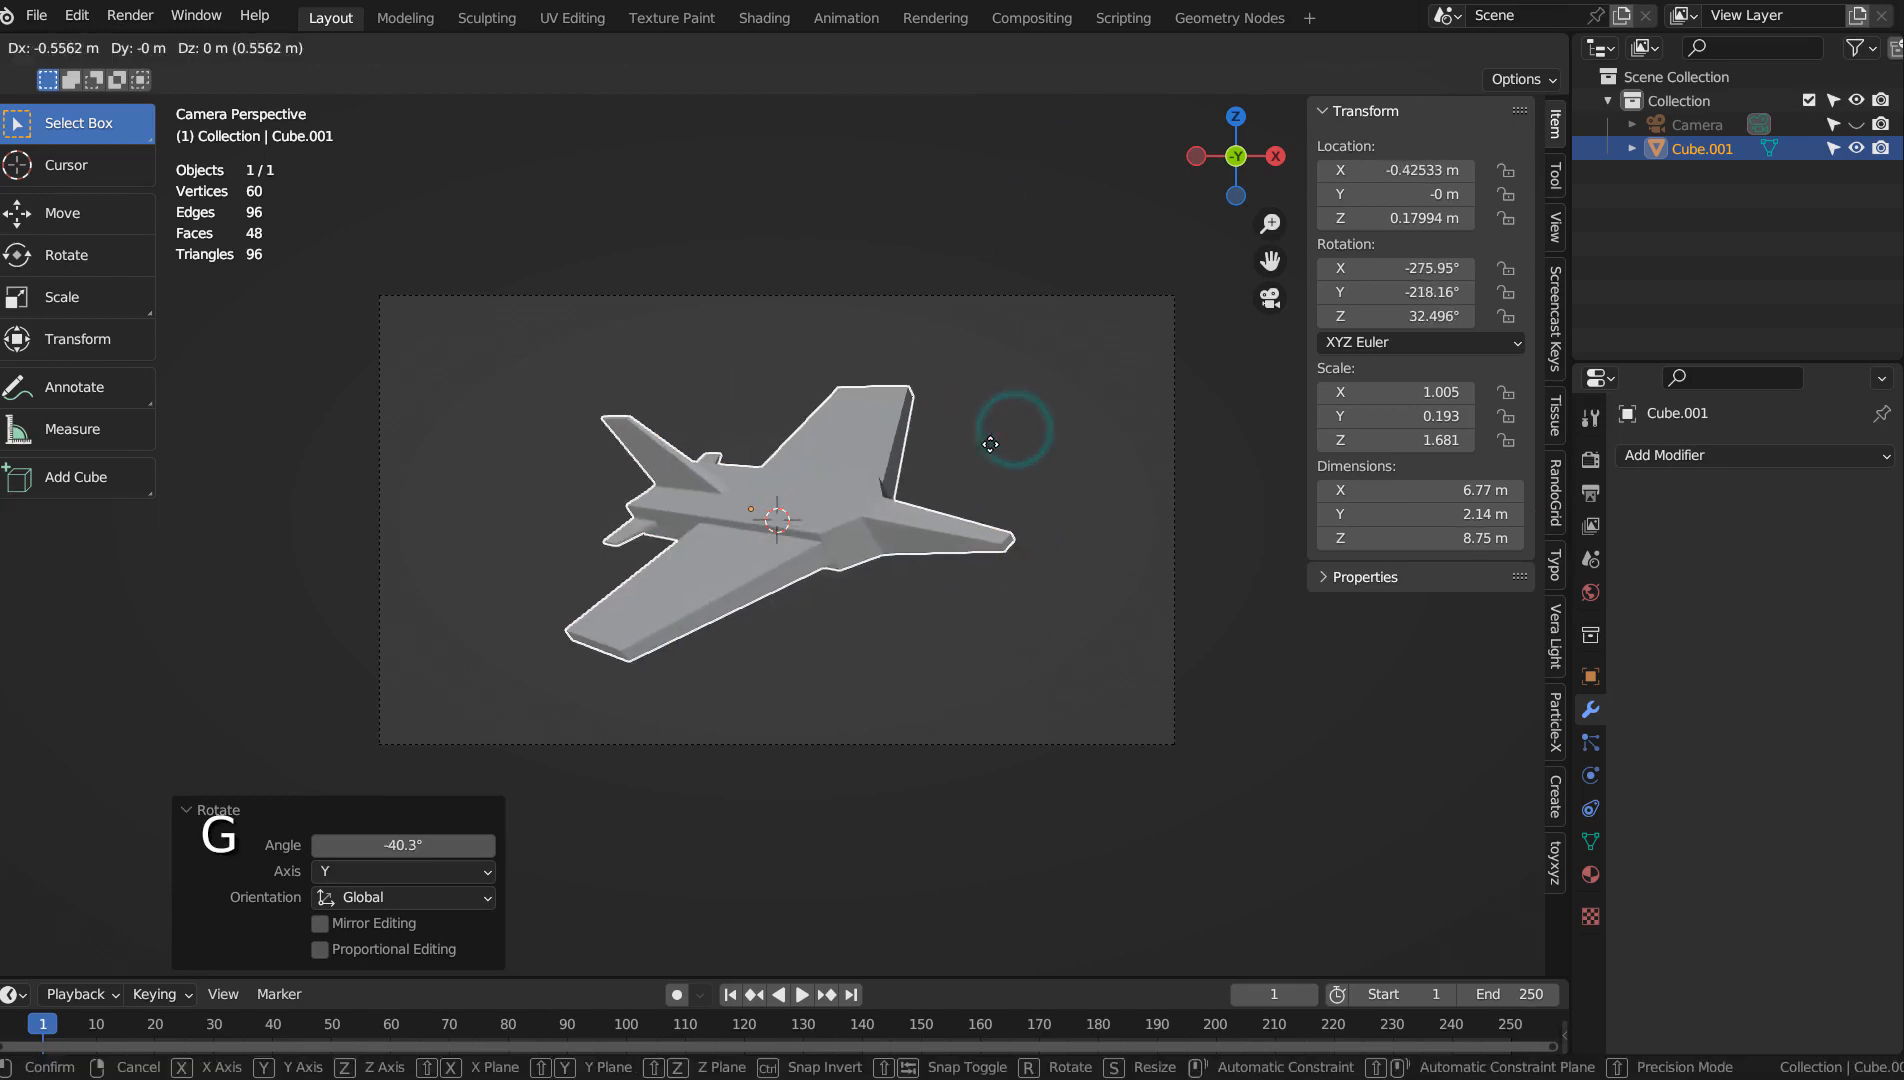
click(990, 443)
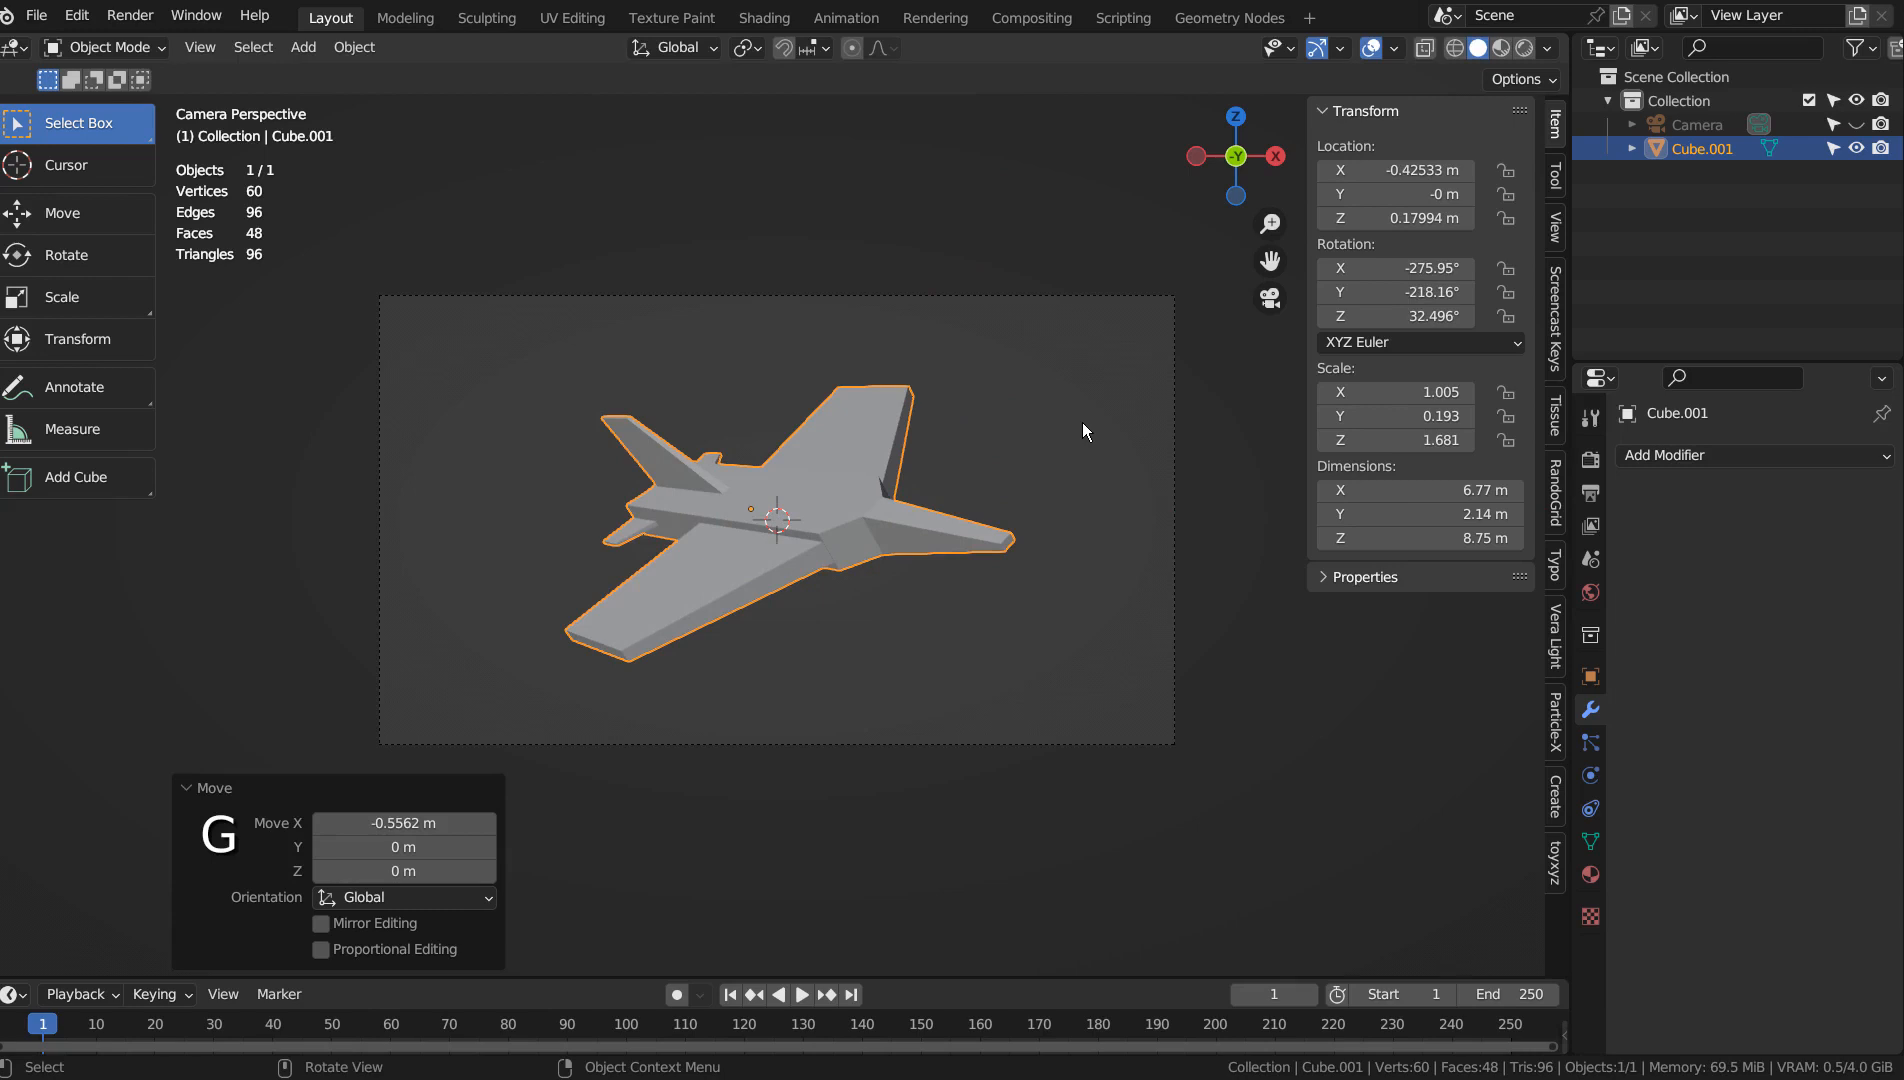
key(F12)
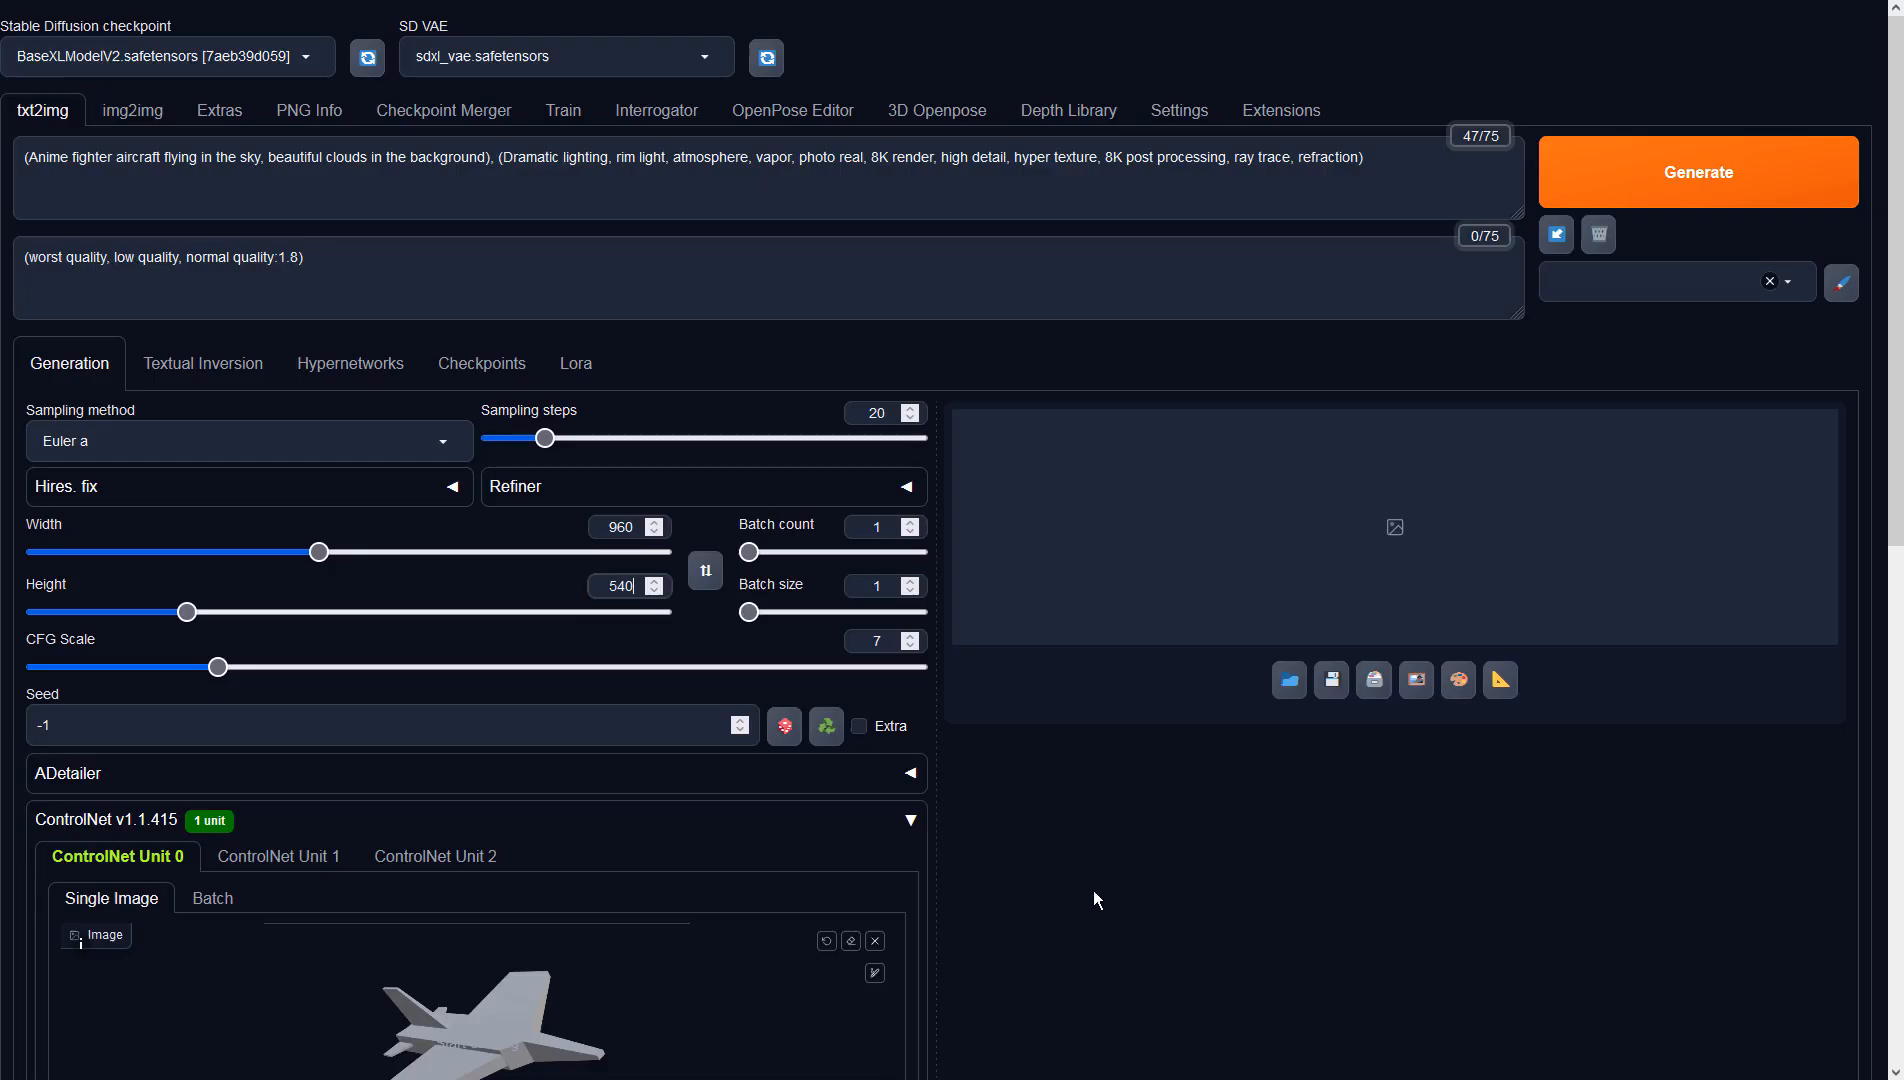
In the Stable Diffusion web UI, set the txt2img output height to 540.
click(608, 184)
click(609, 273)
click(609, 612)
drag(641, 587, 607, 588)
text(540)
Configure ControlNet Unit 0 with control type Depth, preprocessor none and model sai_xl_depth_256lora.
scroll(1126, 867, down, 6)
click(263, 710)
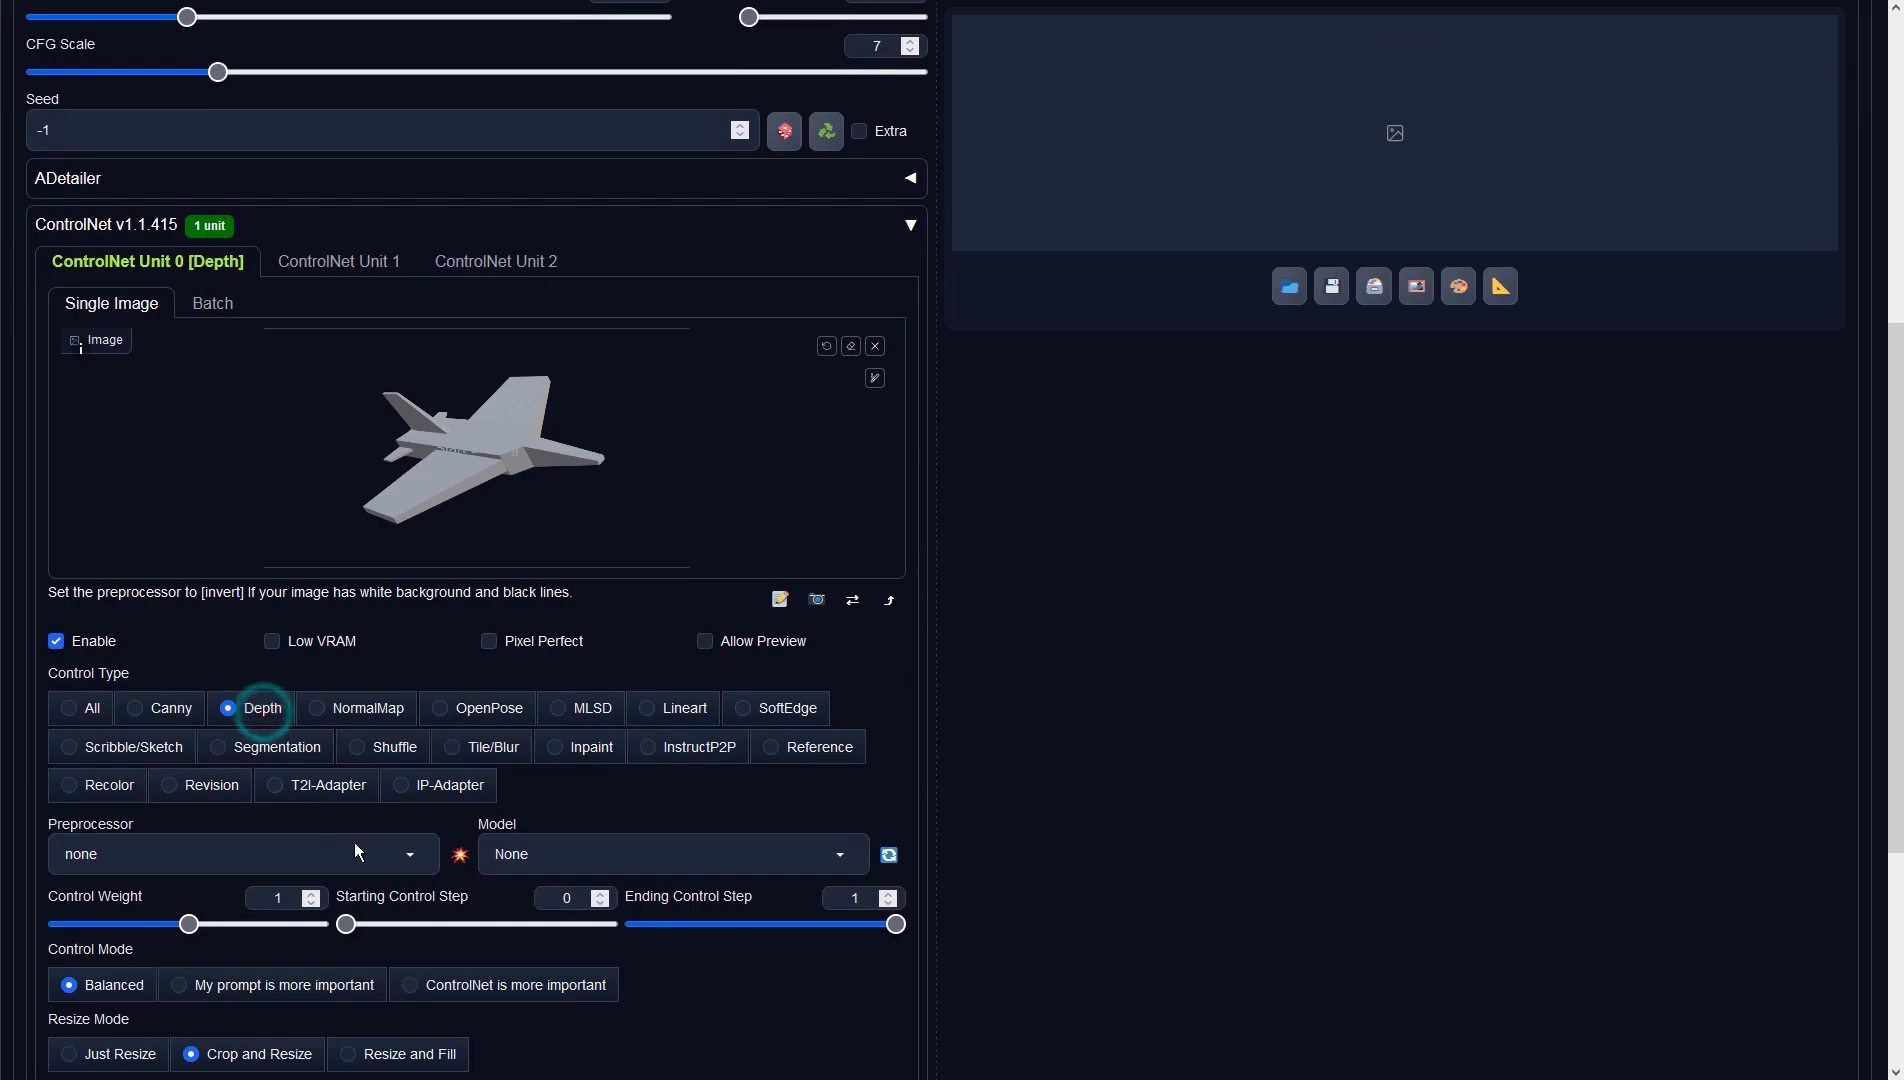
click(412, 855)
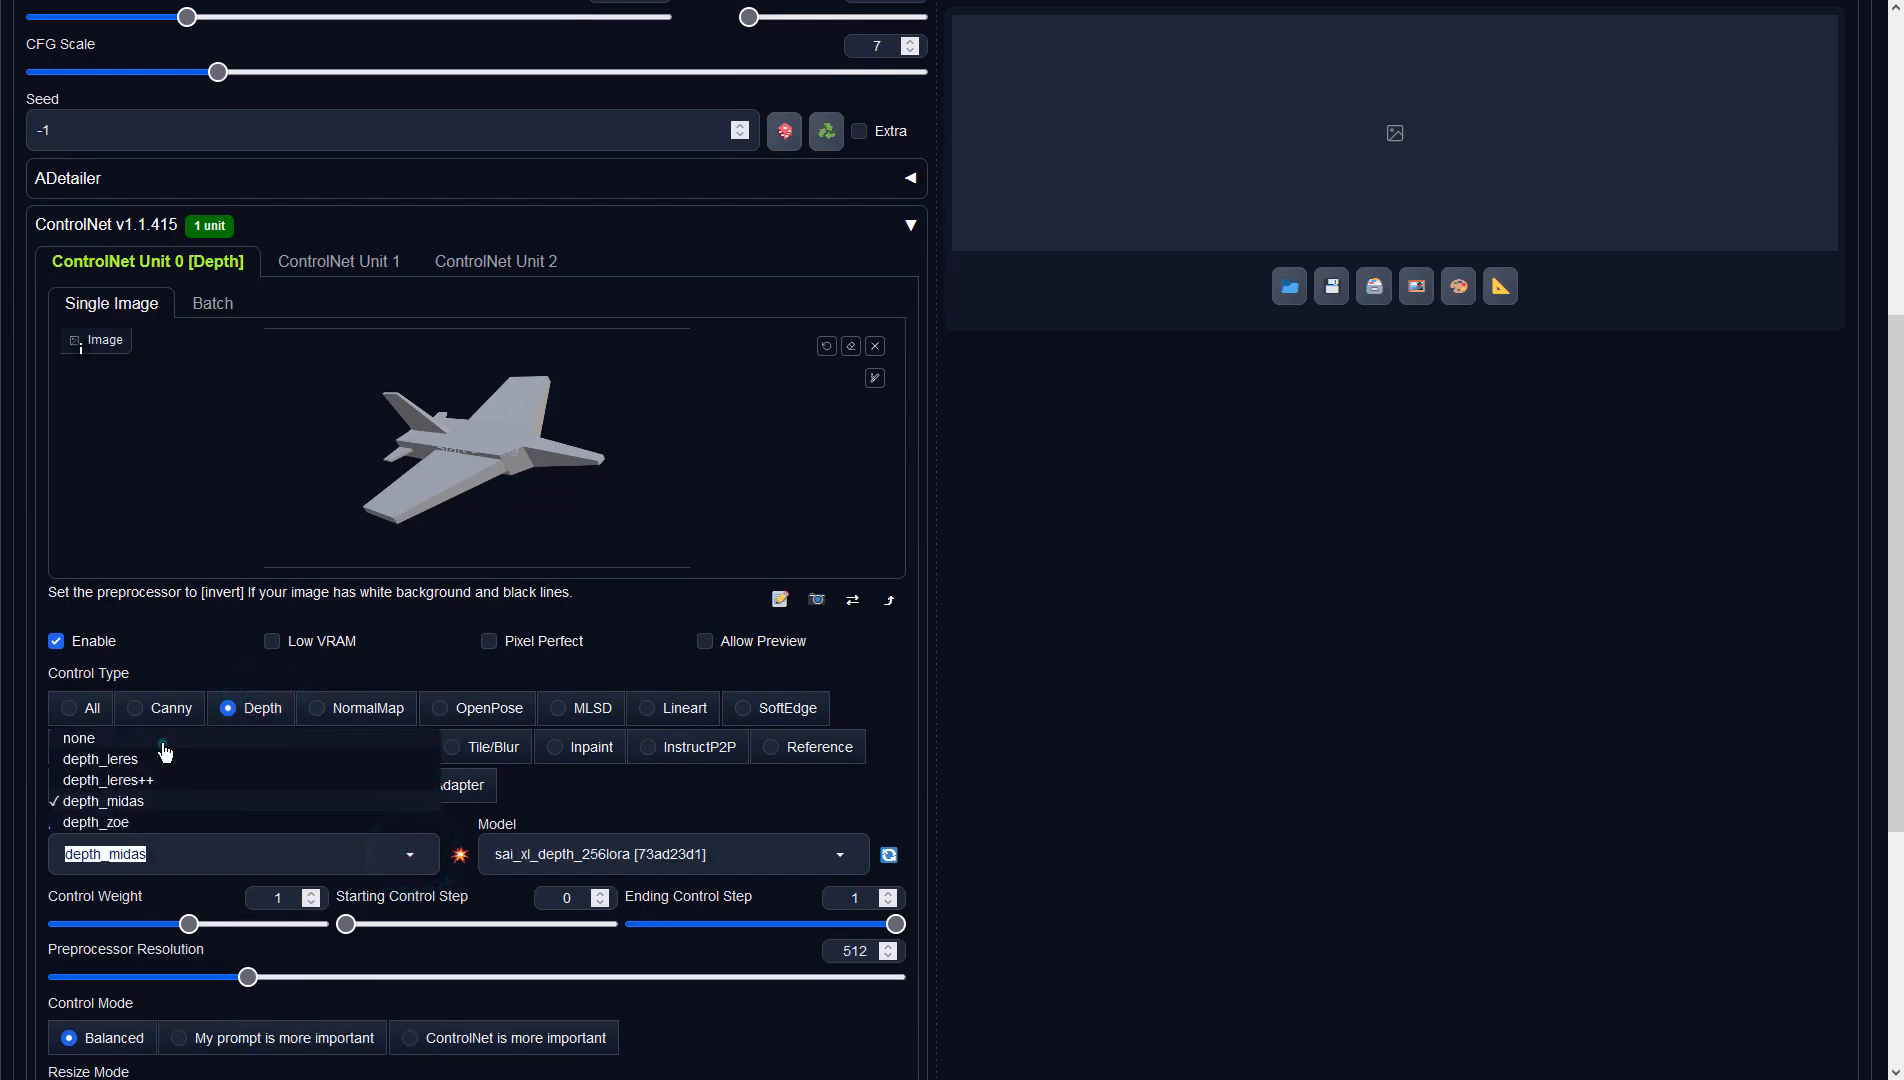
click(160, 739)
click(593, 855)
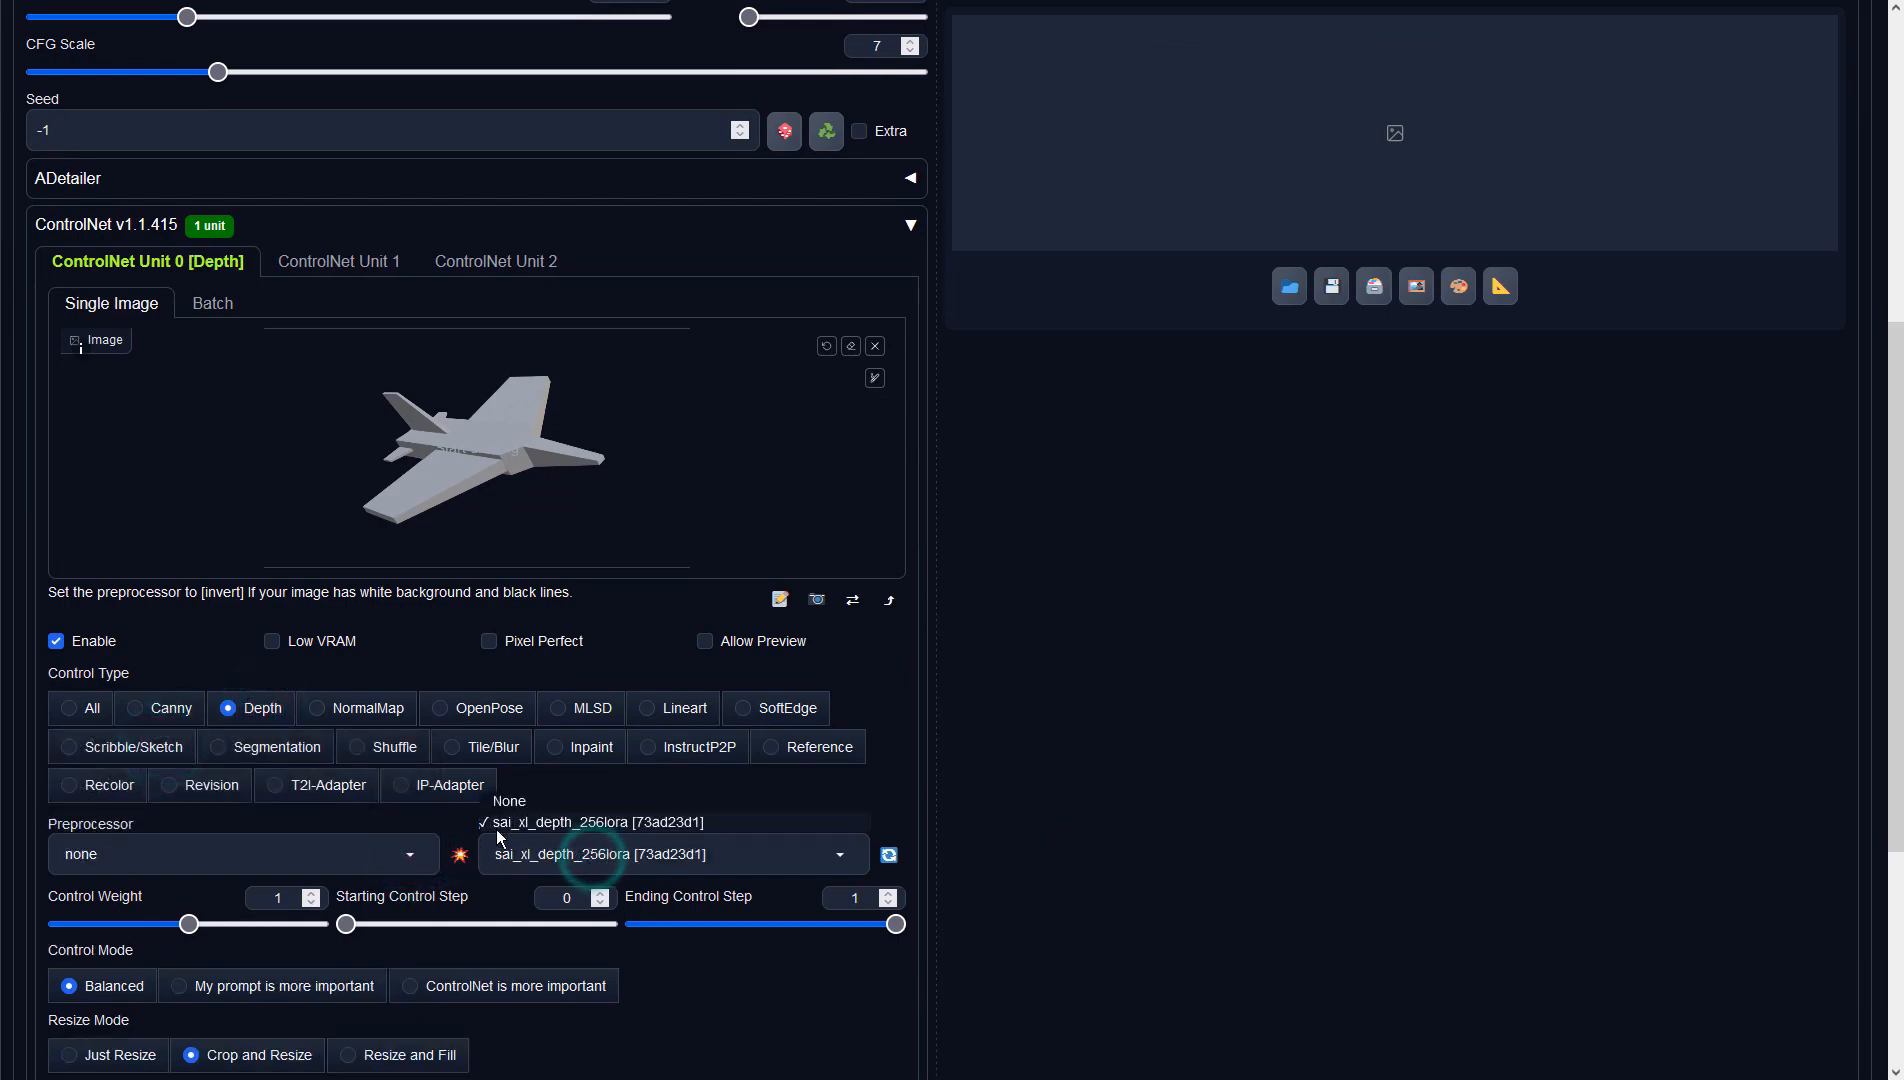
click(598, 822)
click(1040, 742)
Generate the txt2img fighter aircraft image and view the result enlarged.
scroll(1043, 742, up, 6)
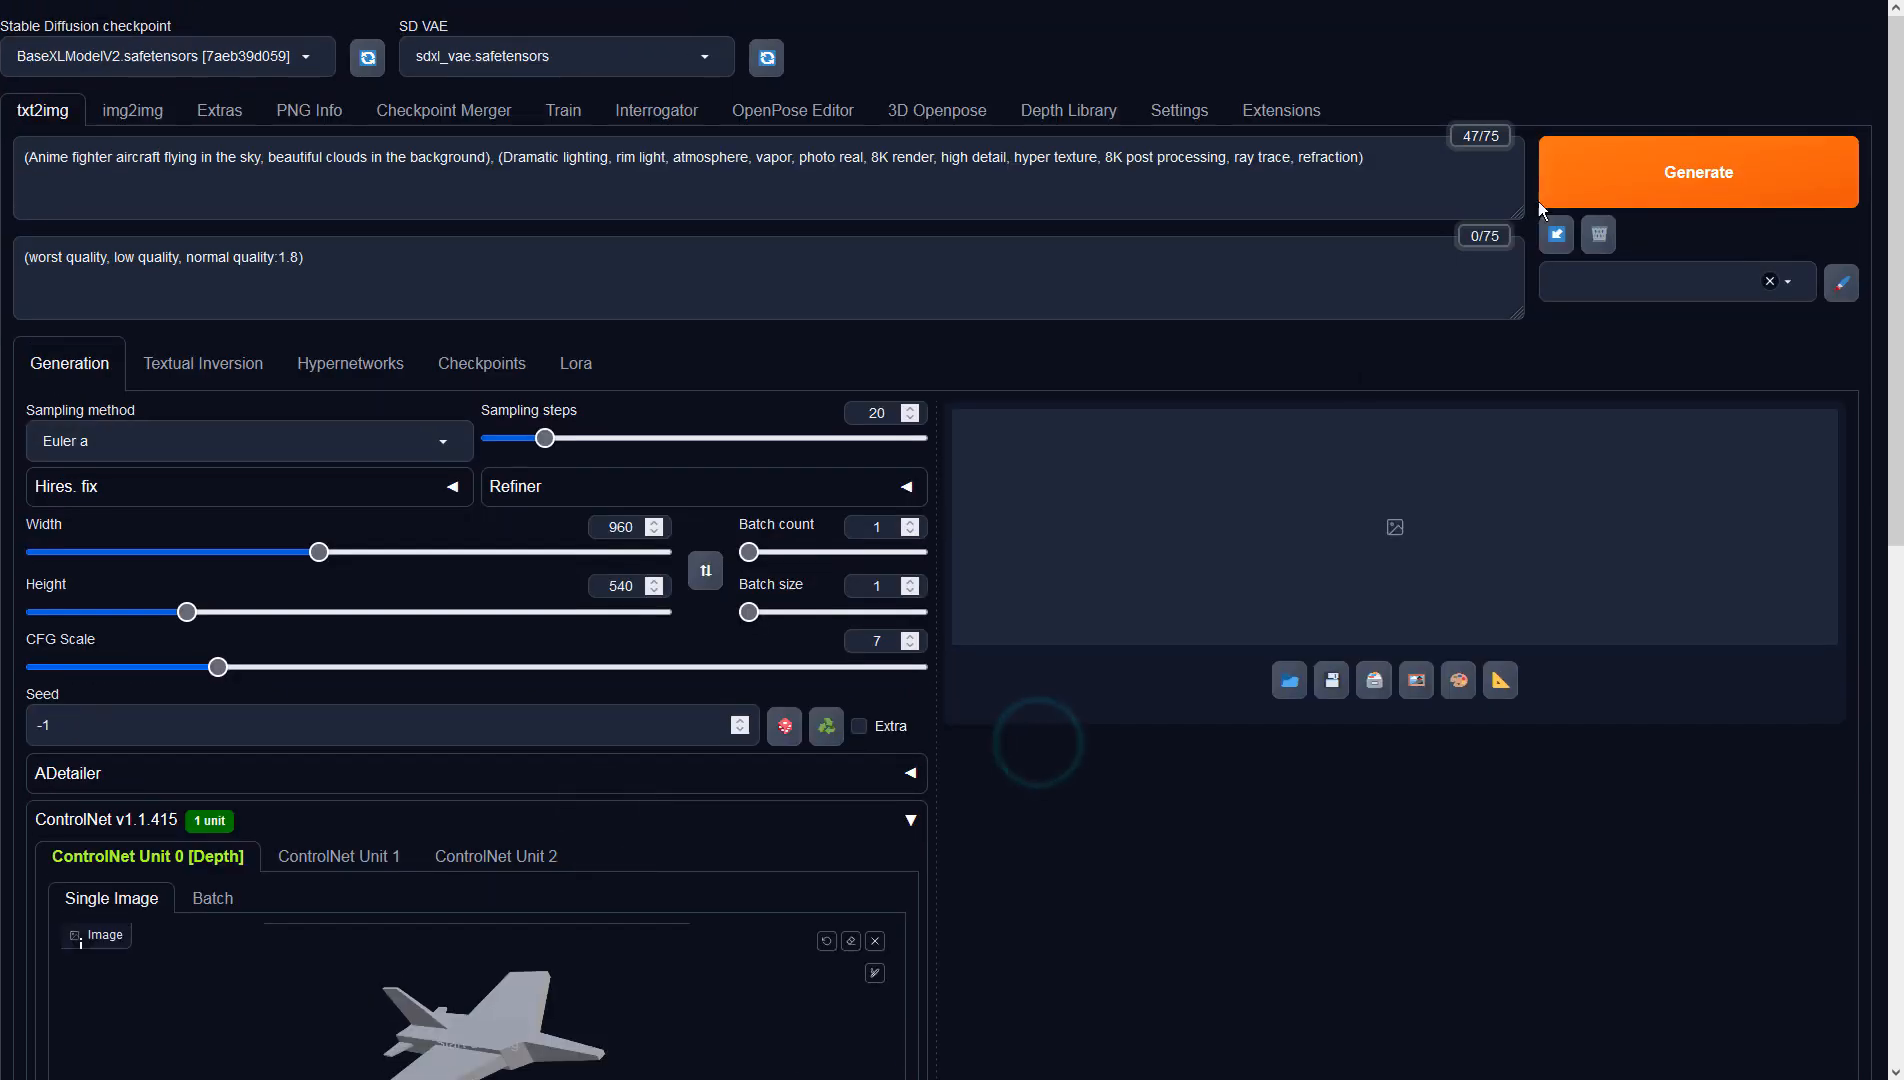
click(1645, 172)
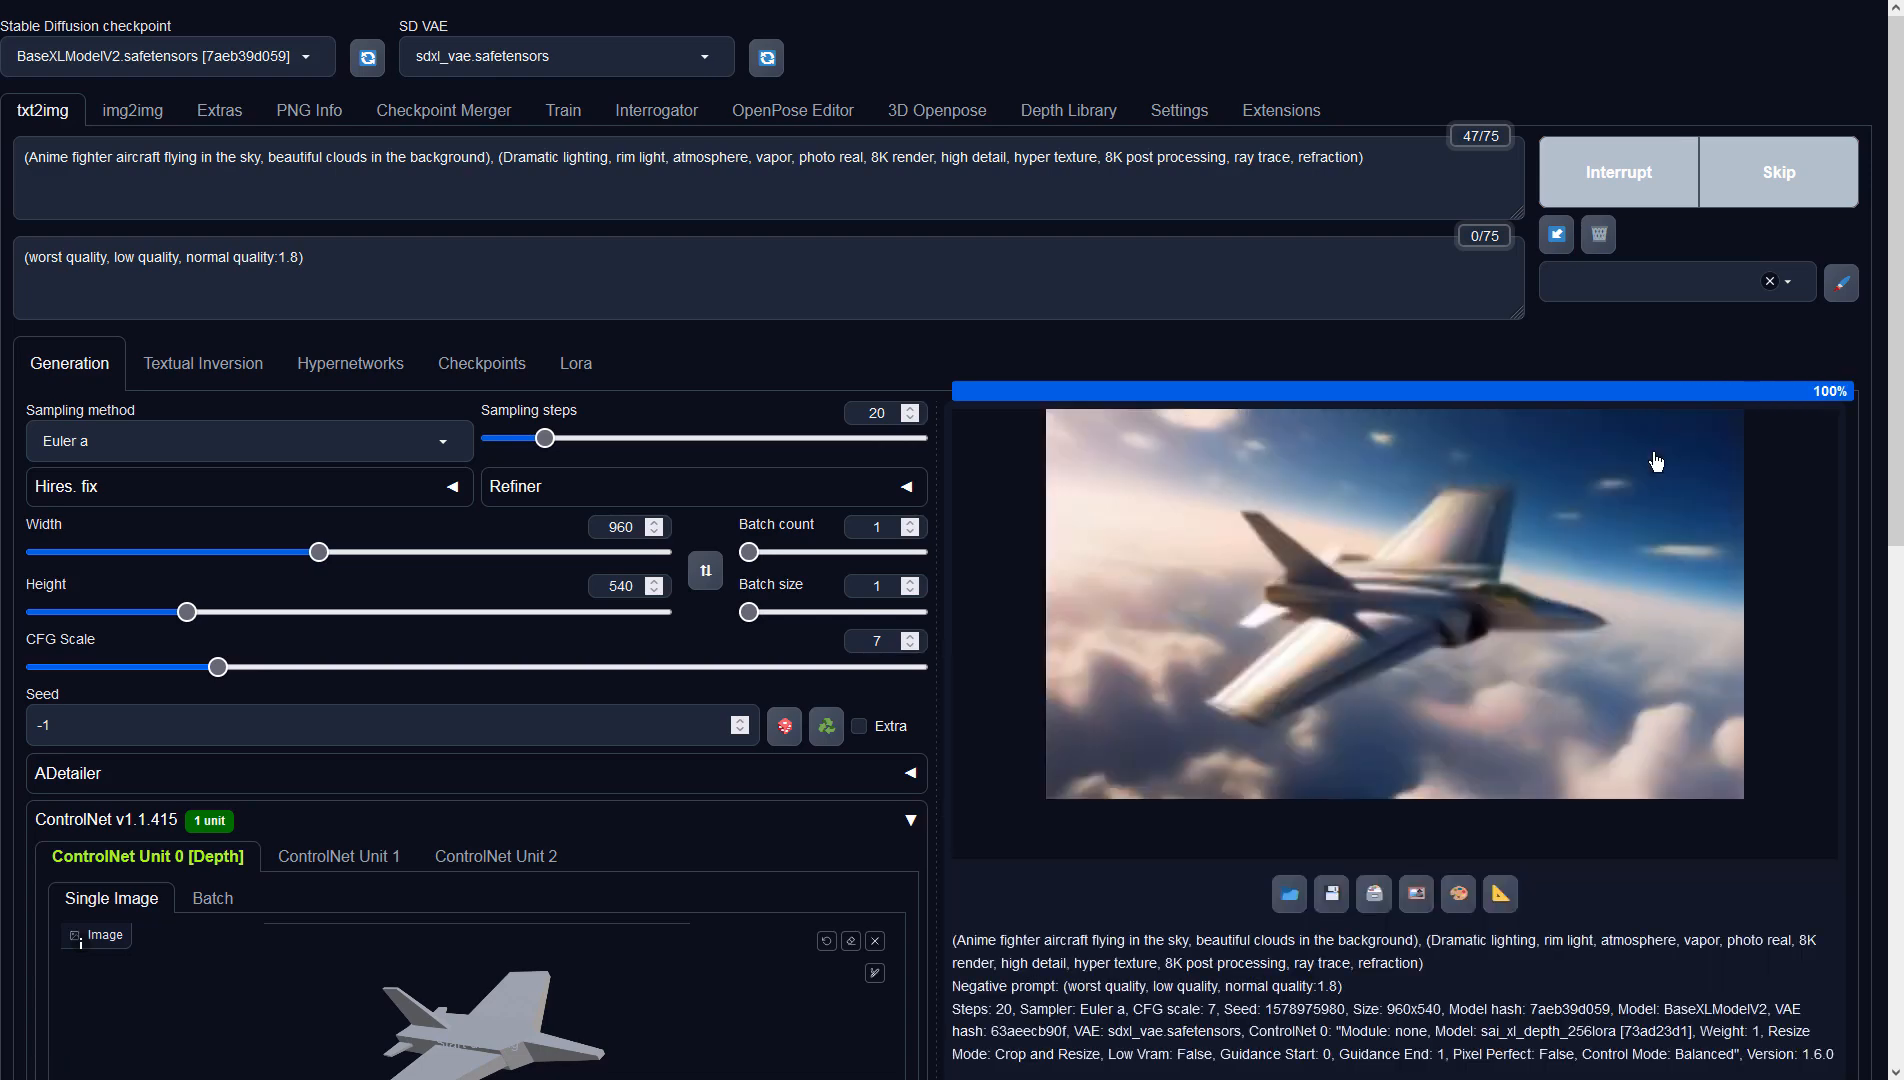
click(1627, 557)
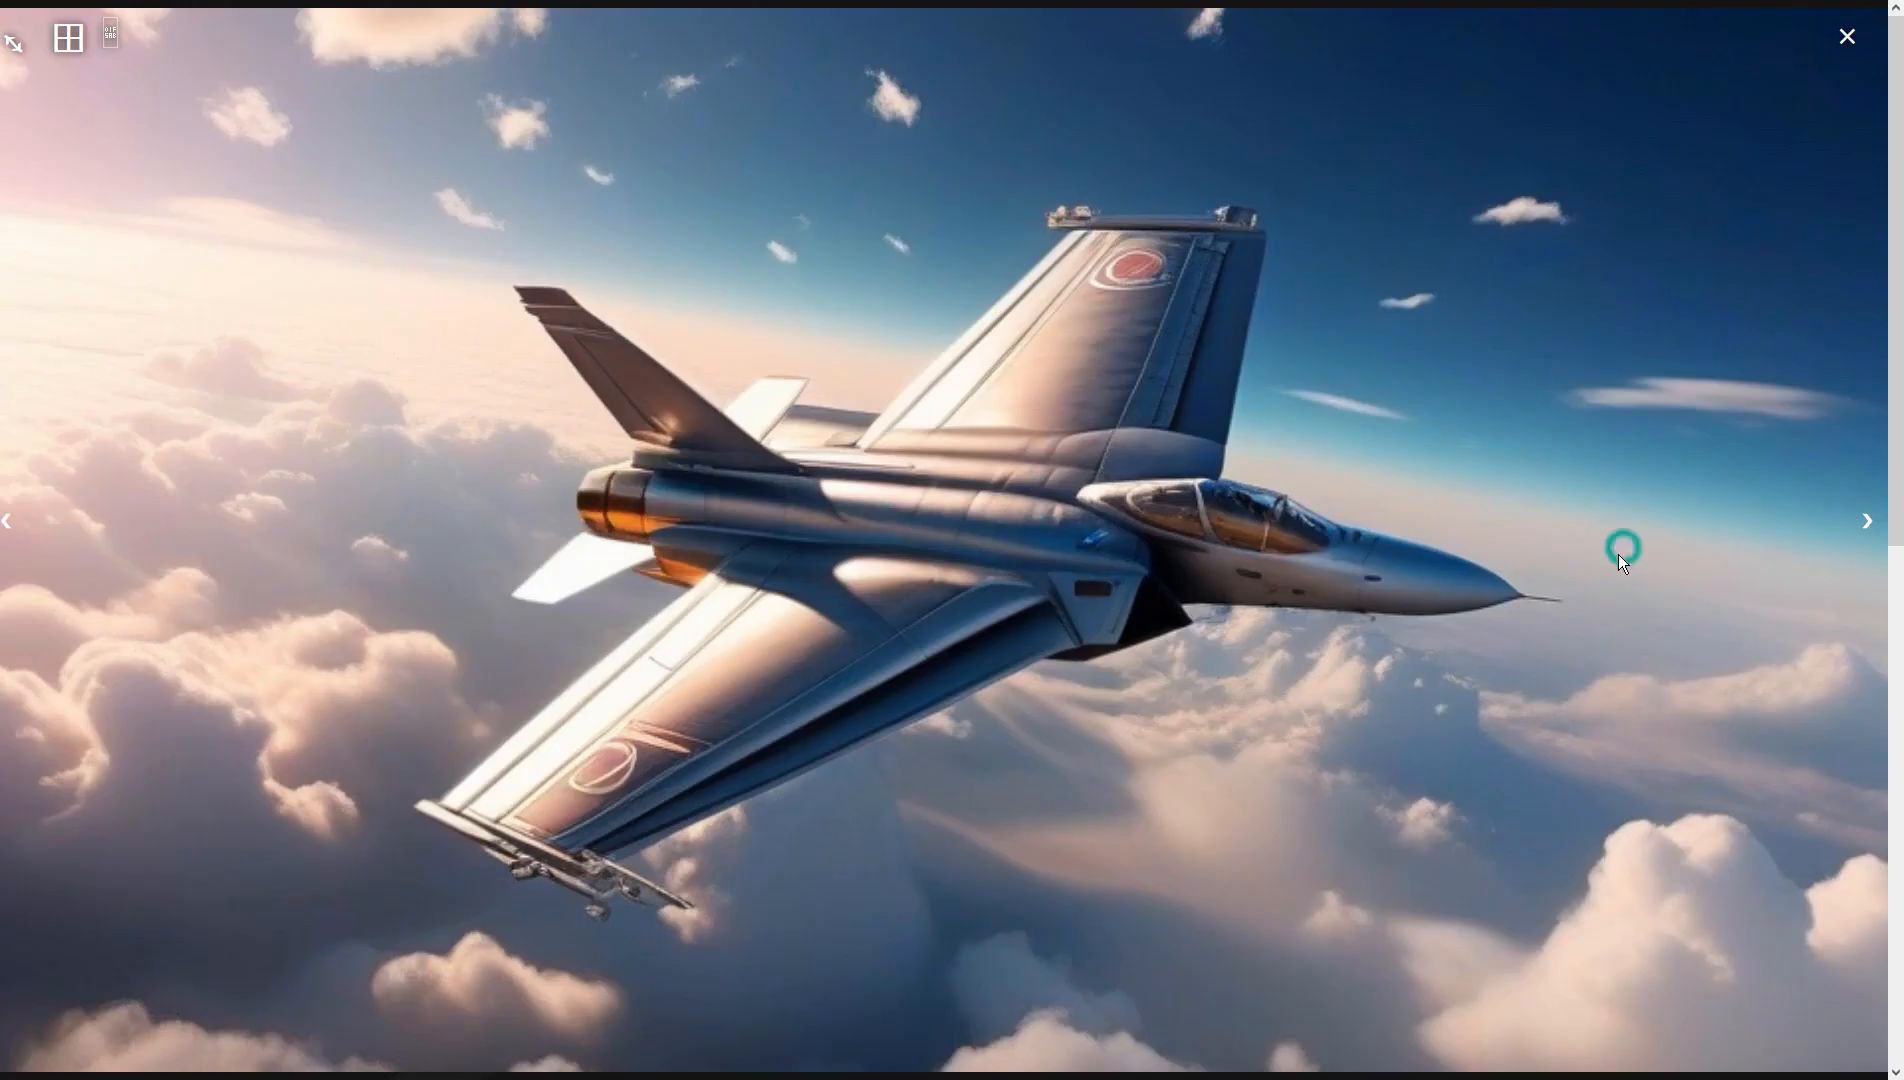
click(1525, 604)
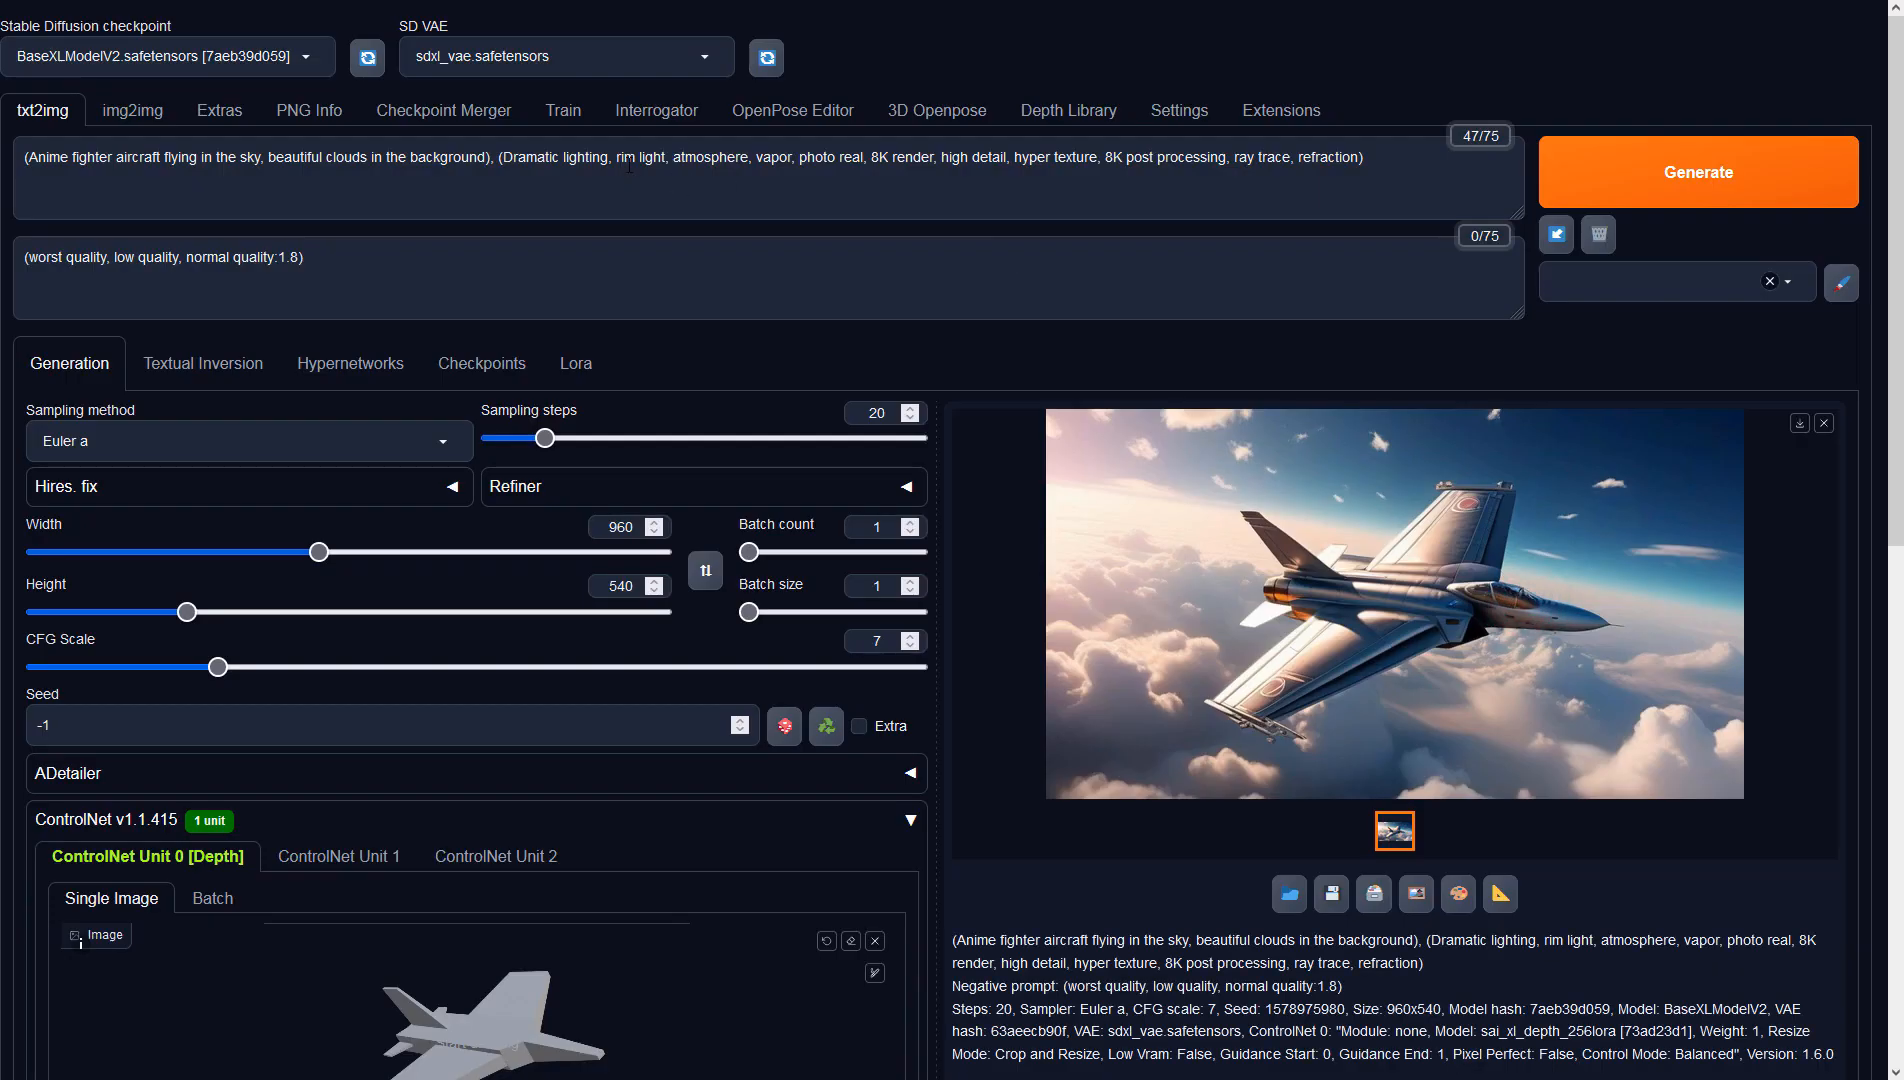
Delete the "(Dramatic lighting, rim light, ... refraction)" group from the prompt, keeping only the anime fighter aircraft and clouds text.
drag(608, 157, 1368, 170)
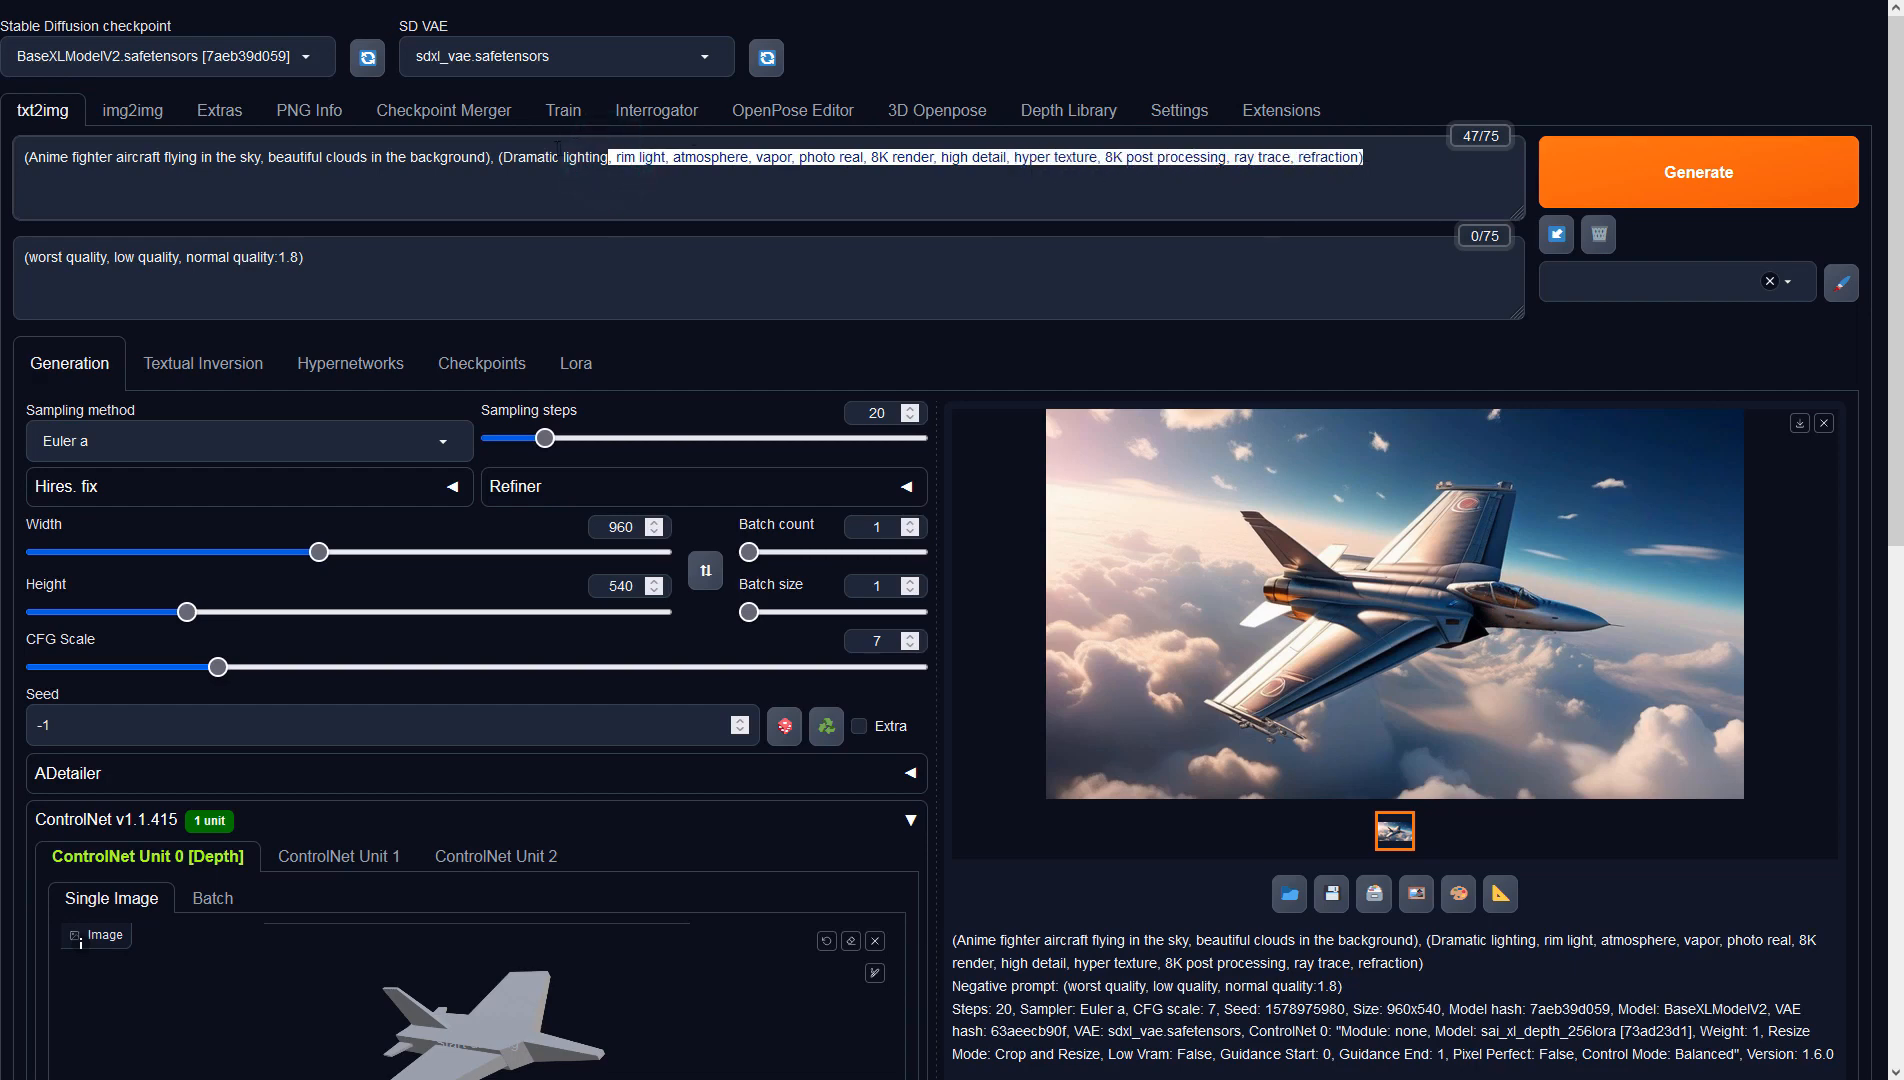
shift+click(494, 160)
key(BackSpace)
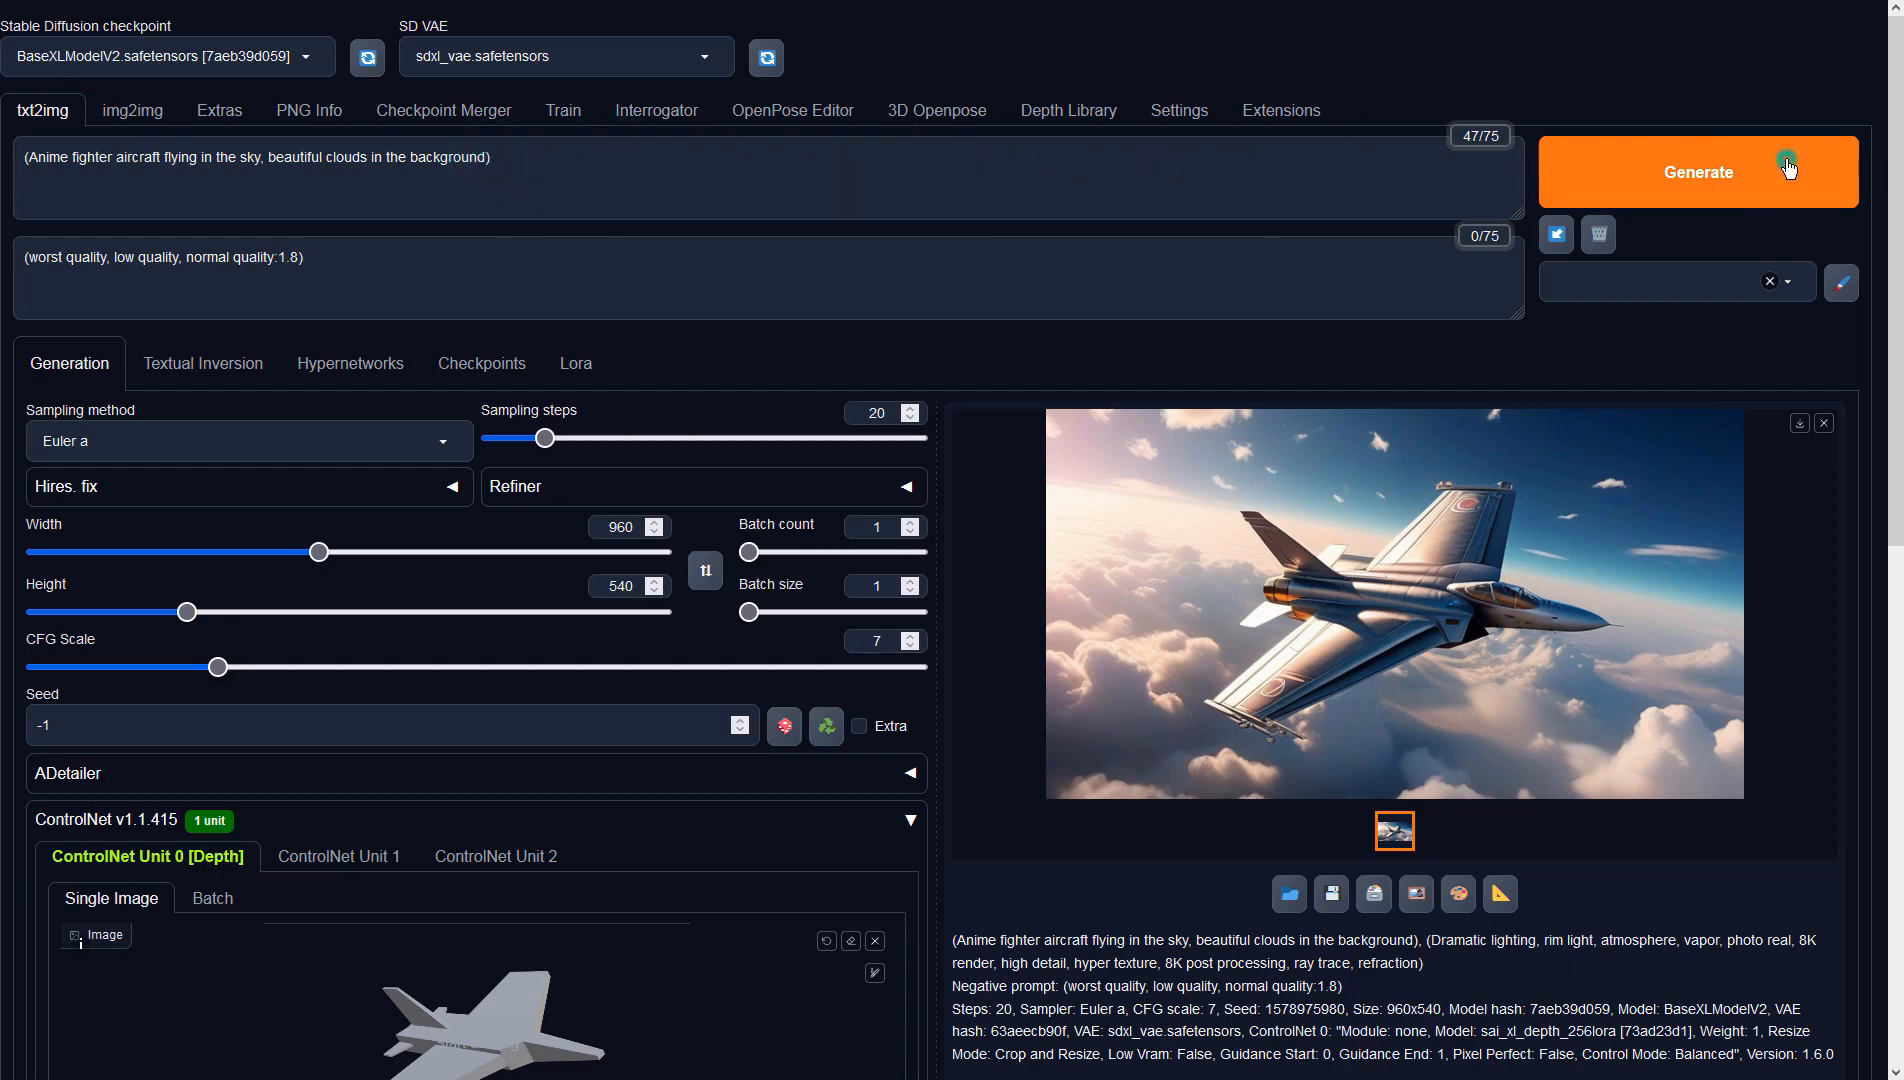
Generate the aircraft image with the shortened prompt and inspect it at enlarged size.
click(1785, 162)
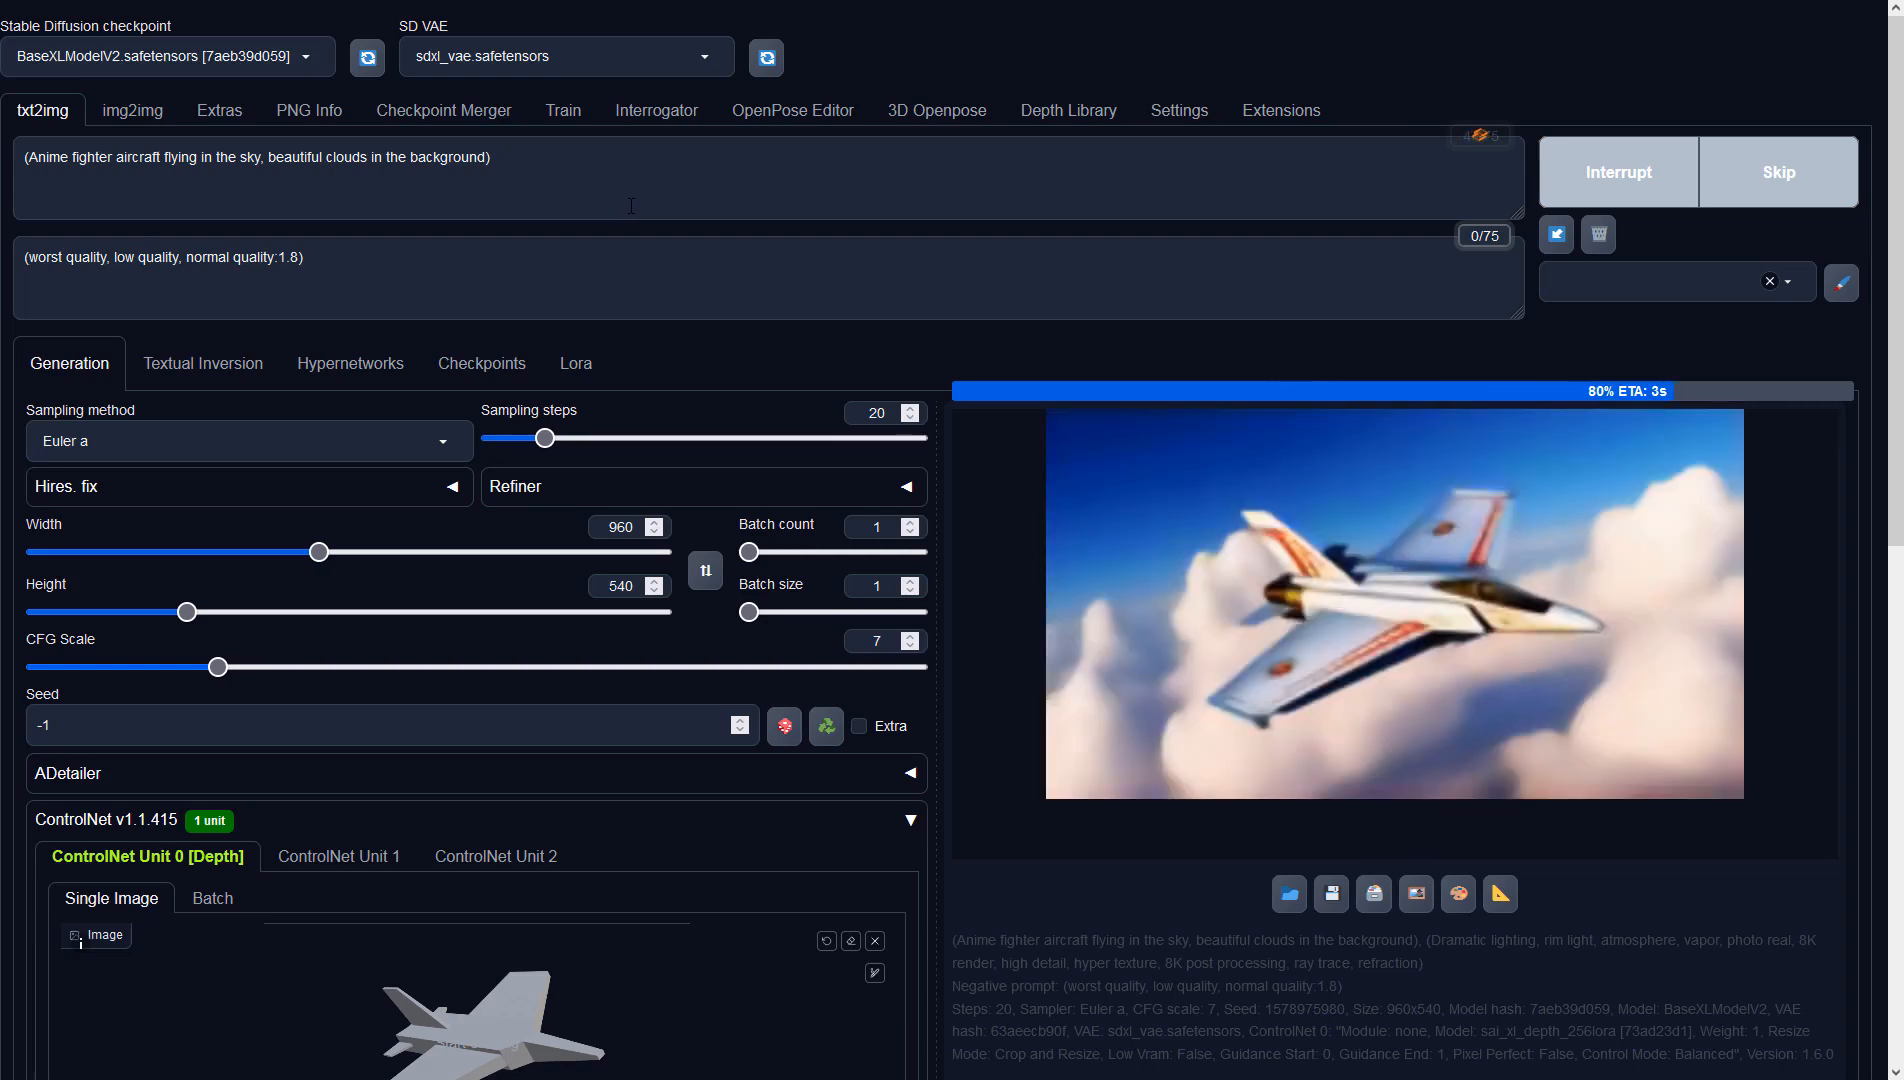
click(1126, 481)
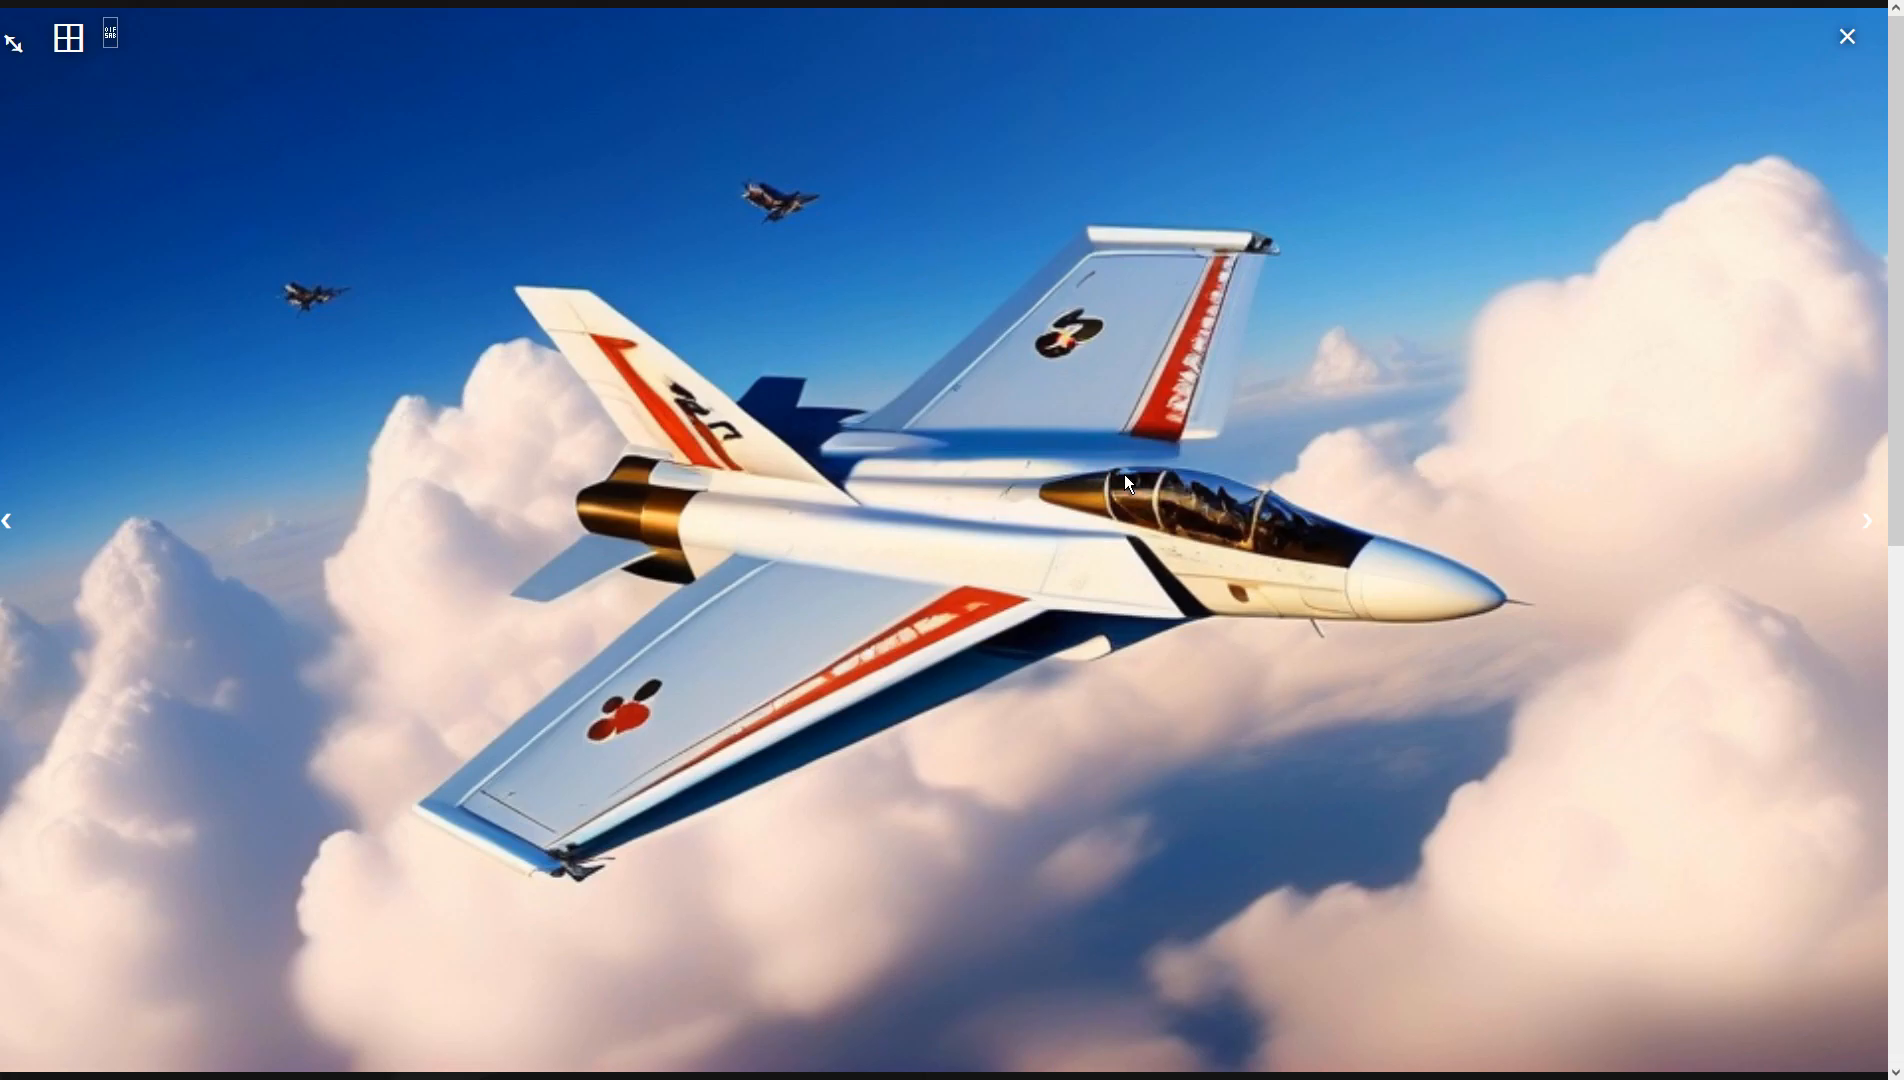
click(1125, 477)
Send the generated aircraft image to img2img and generate a new version from it, viewing the result enlarged.
click(1423, 896)
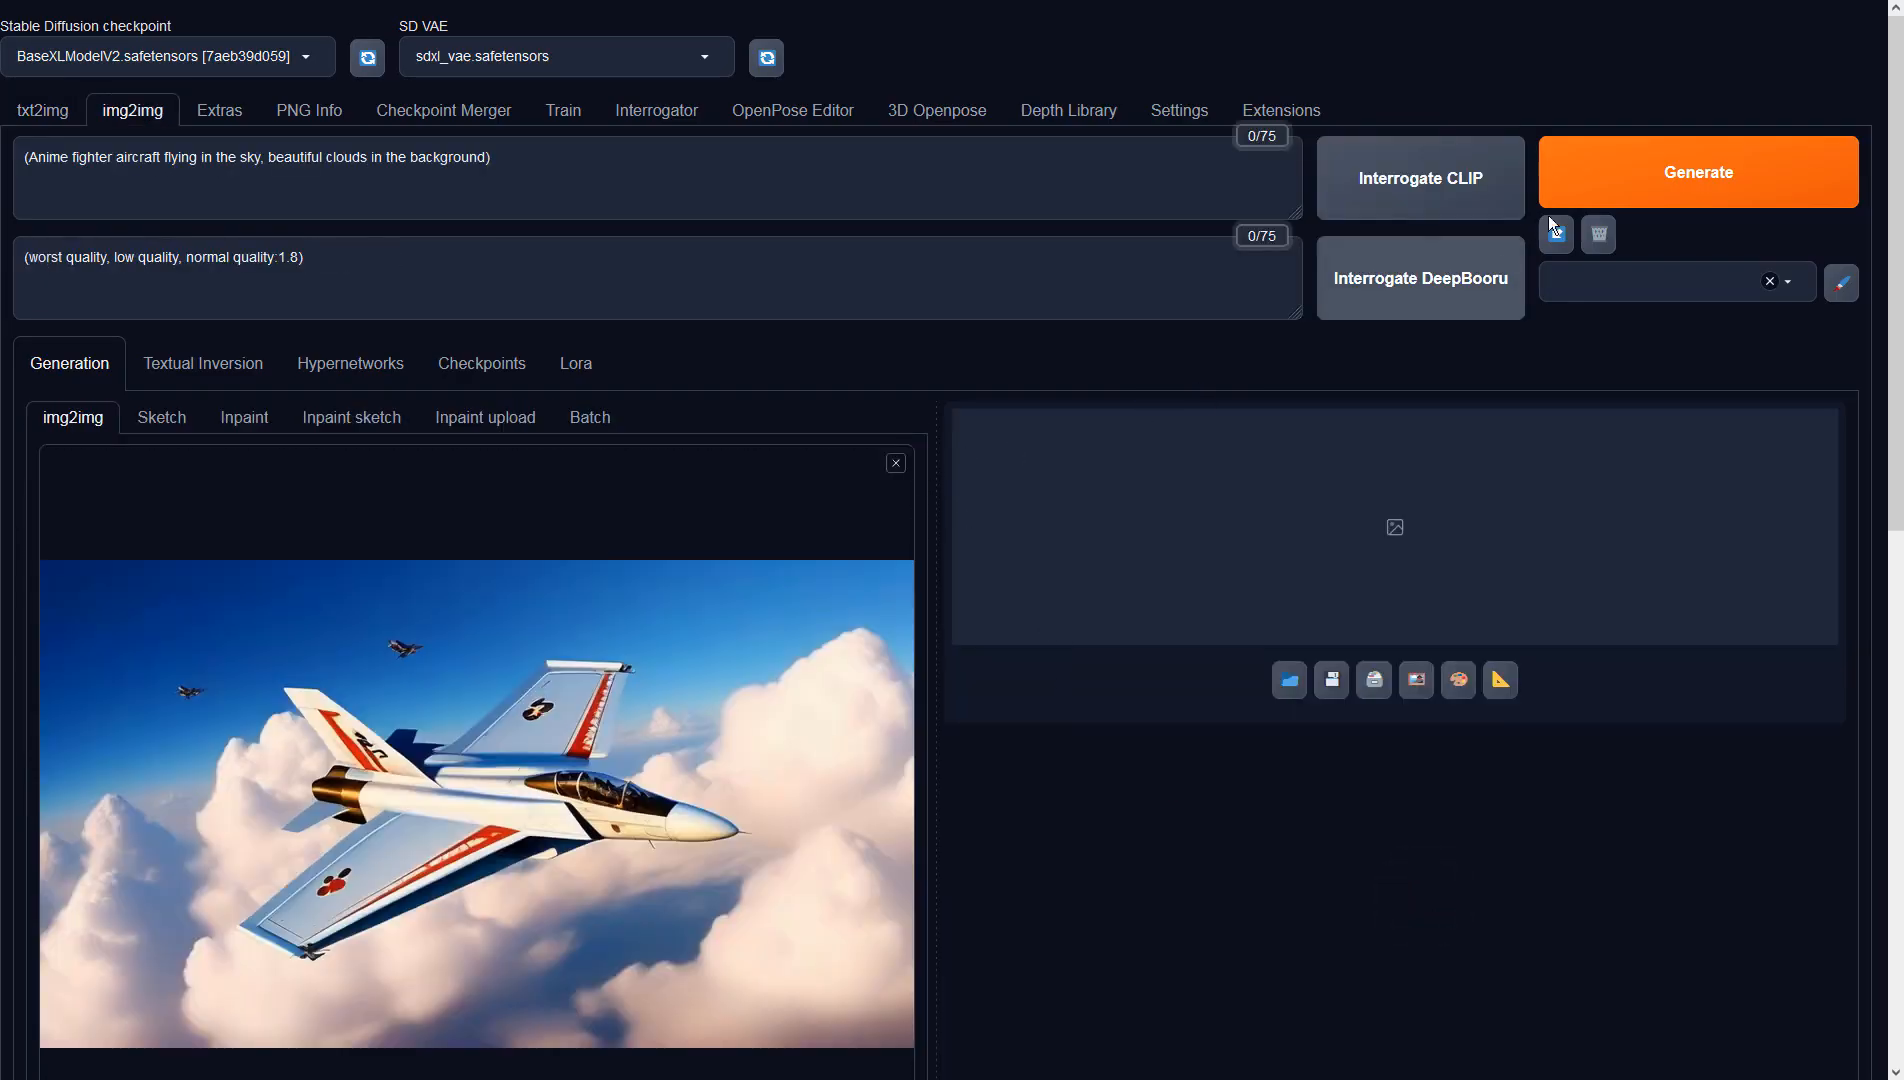
click(1590, 182)
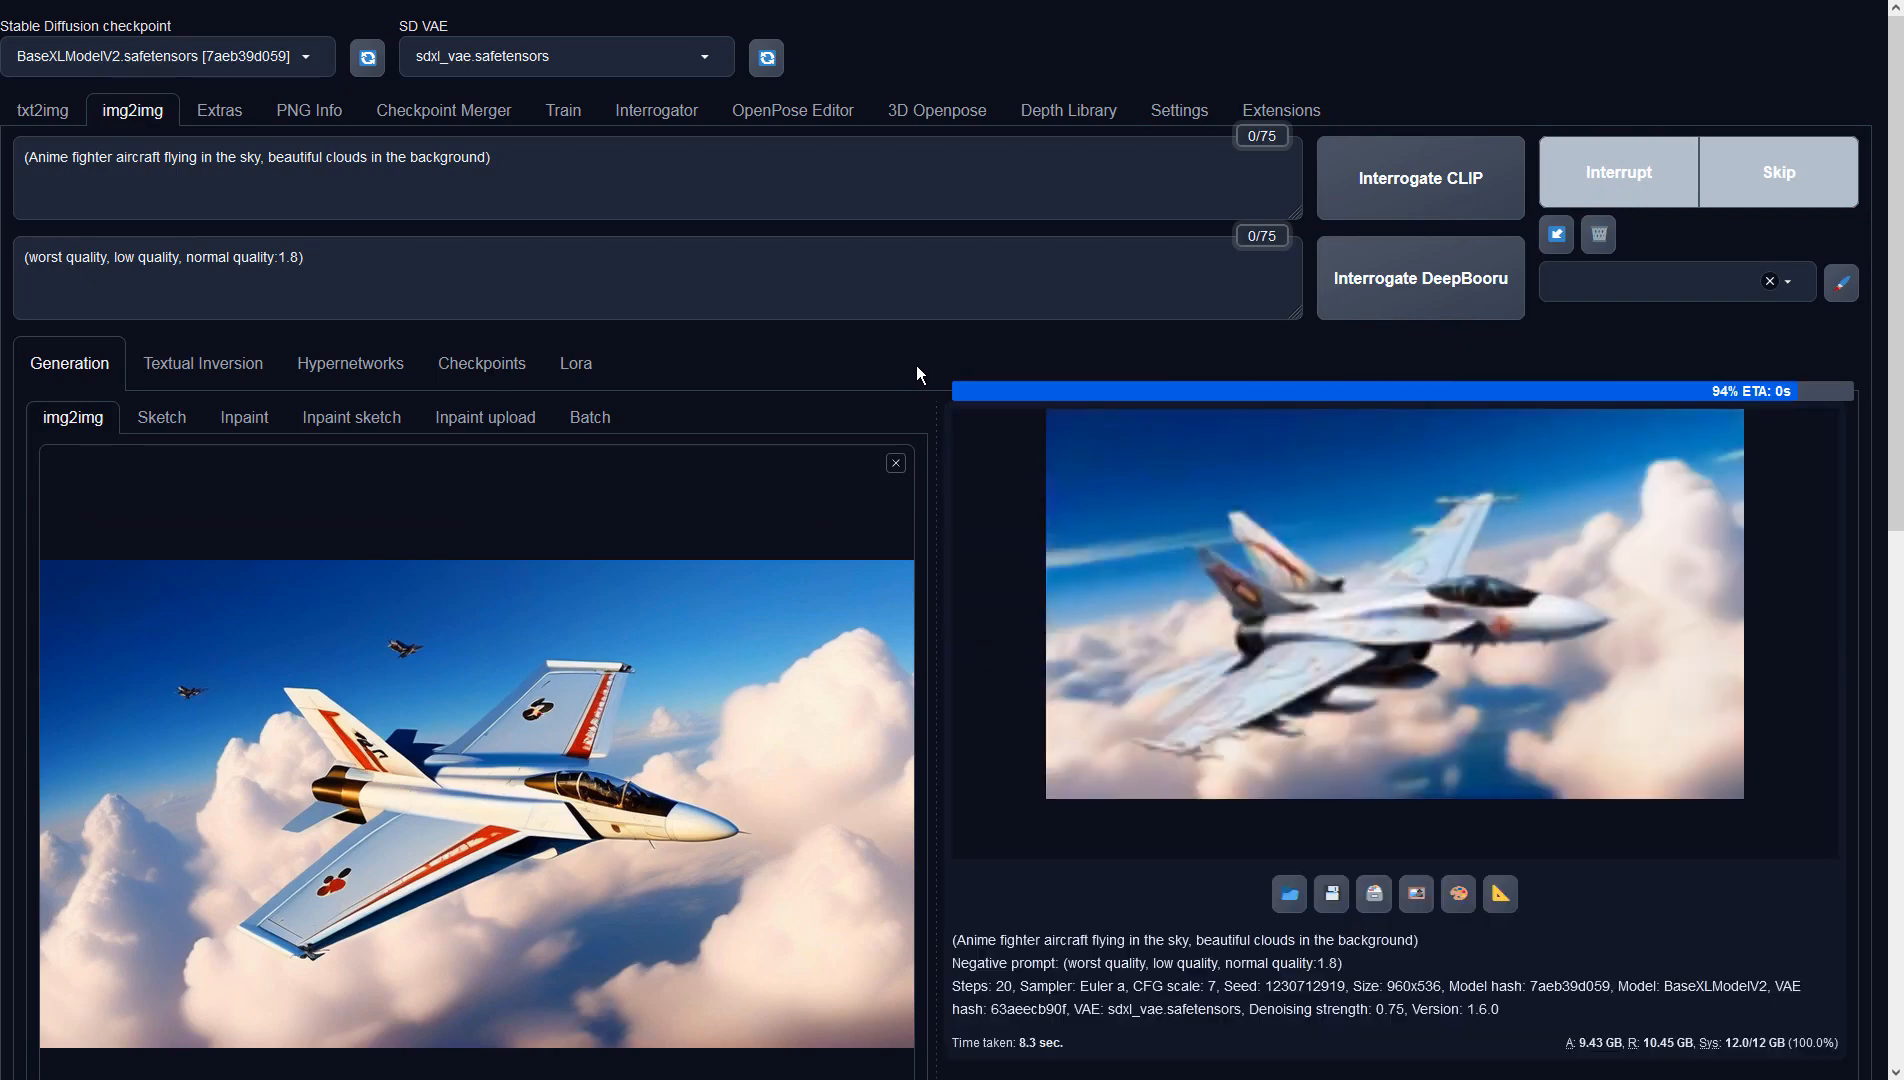
click(1376, 593)
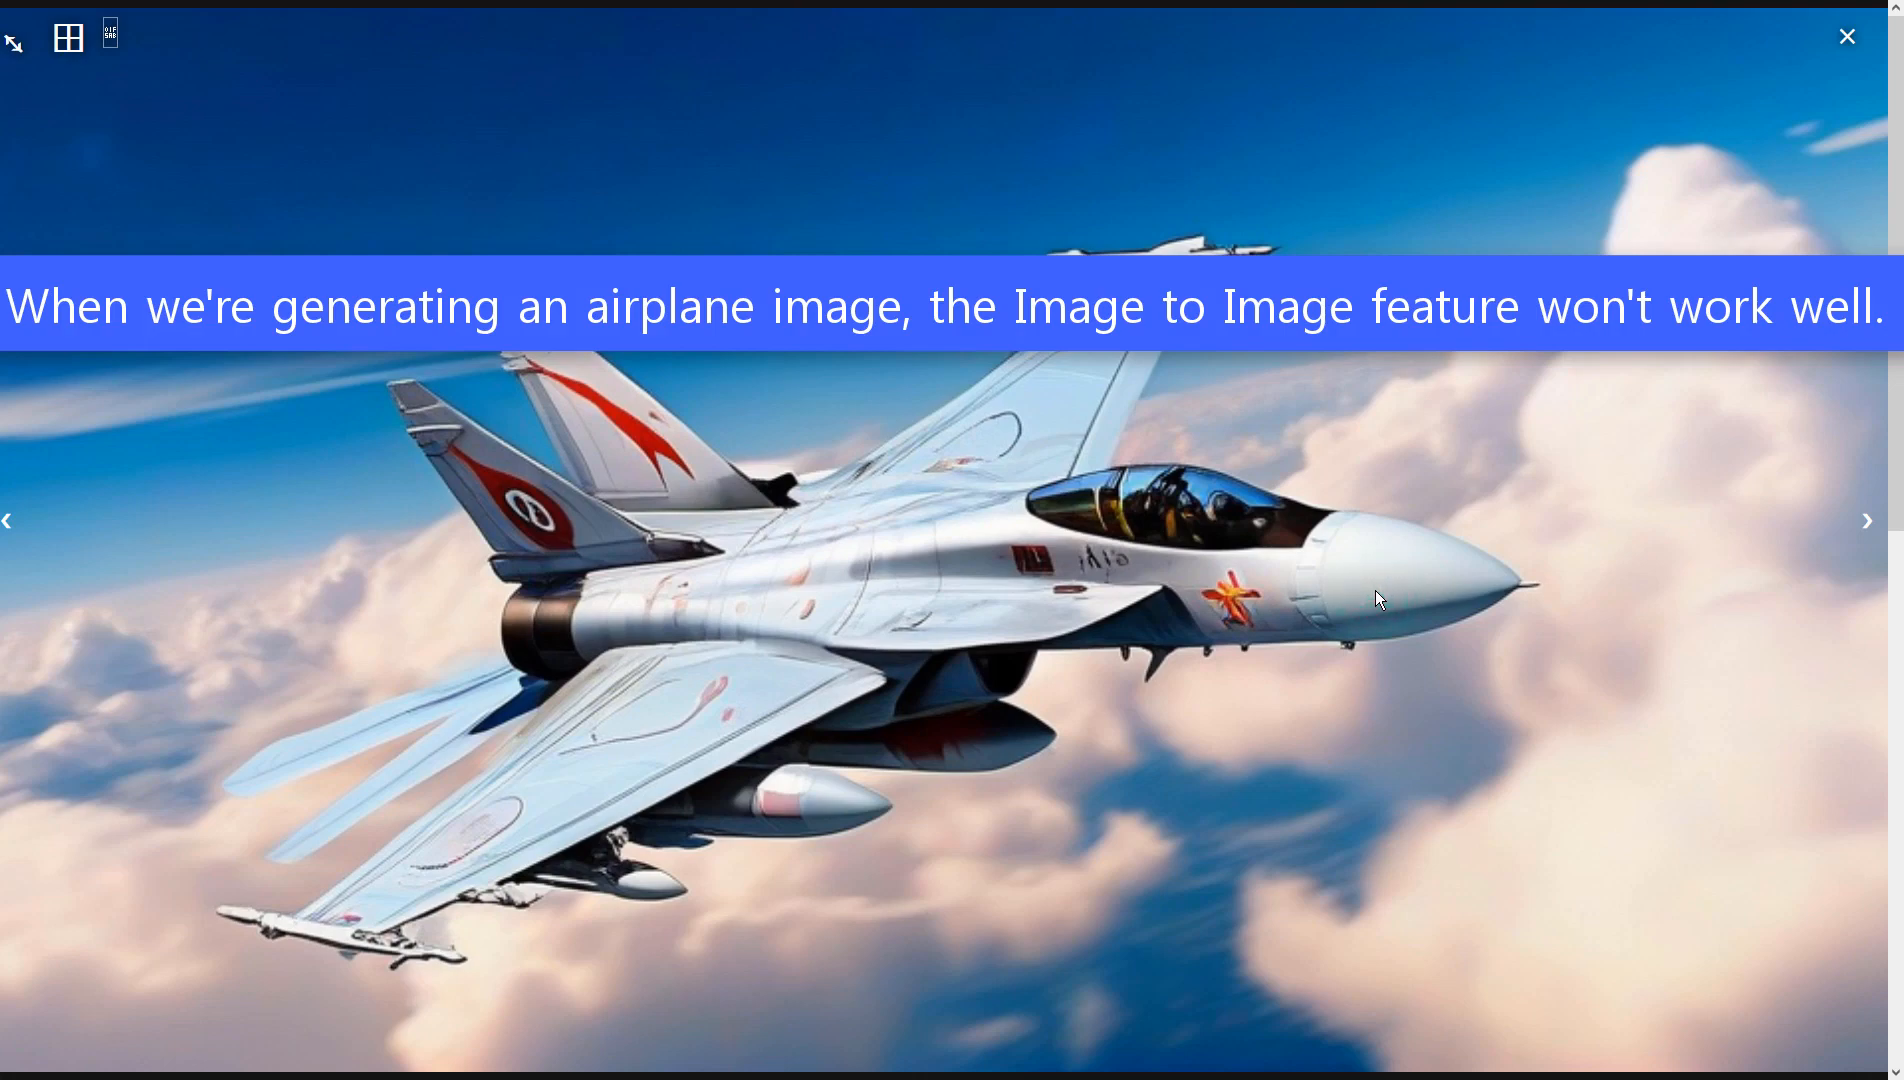
click(1374, 591)
Set the img2img output height to 540 and the denoising strength to 0.9.
scroll(906, 571, down, 8)
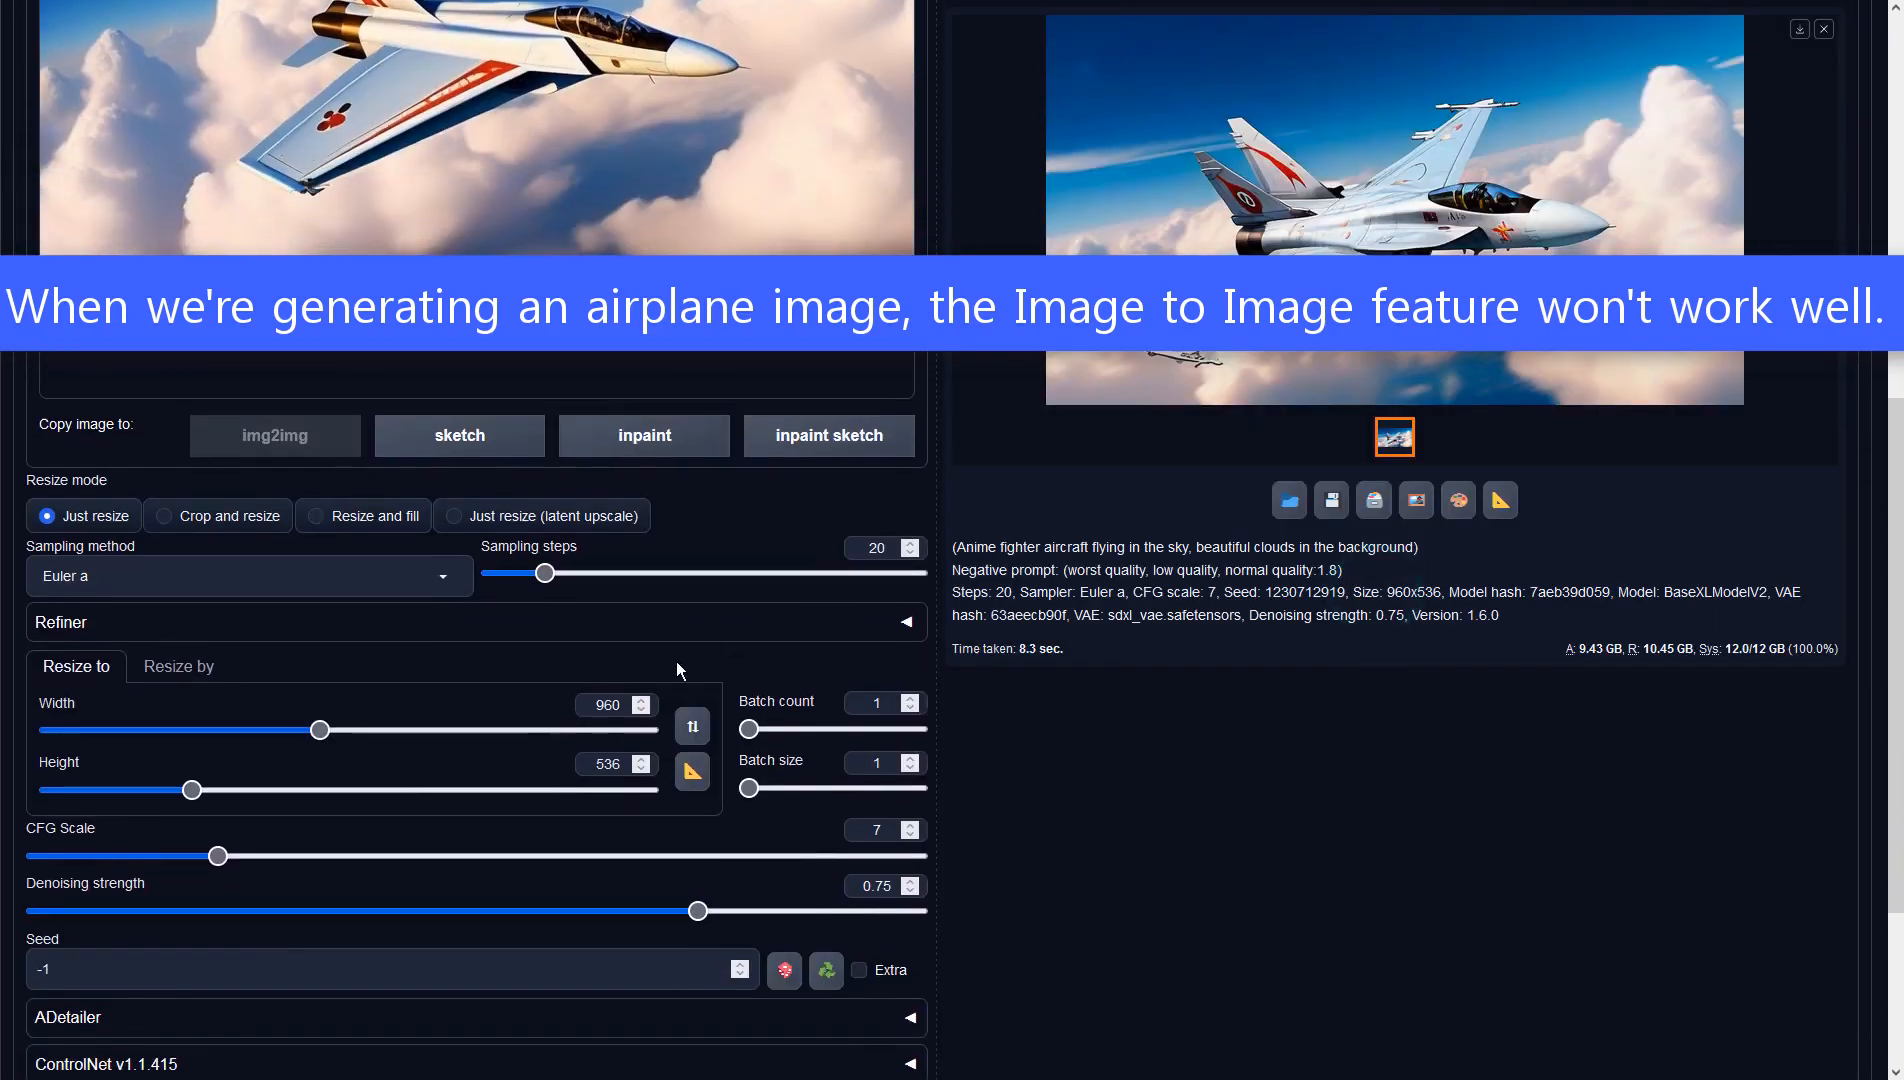
drag(618, 771, 473, 788)
text(540)
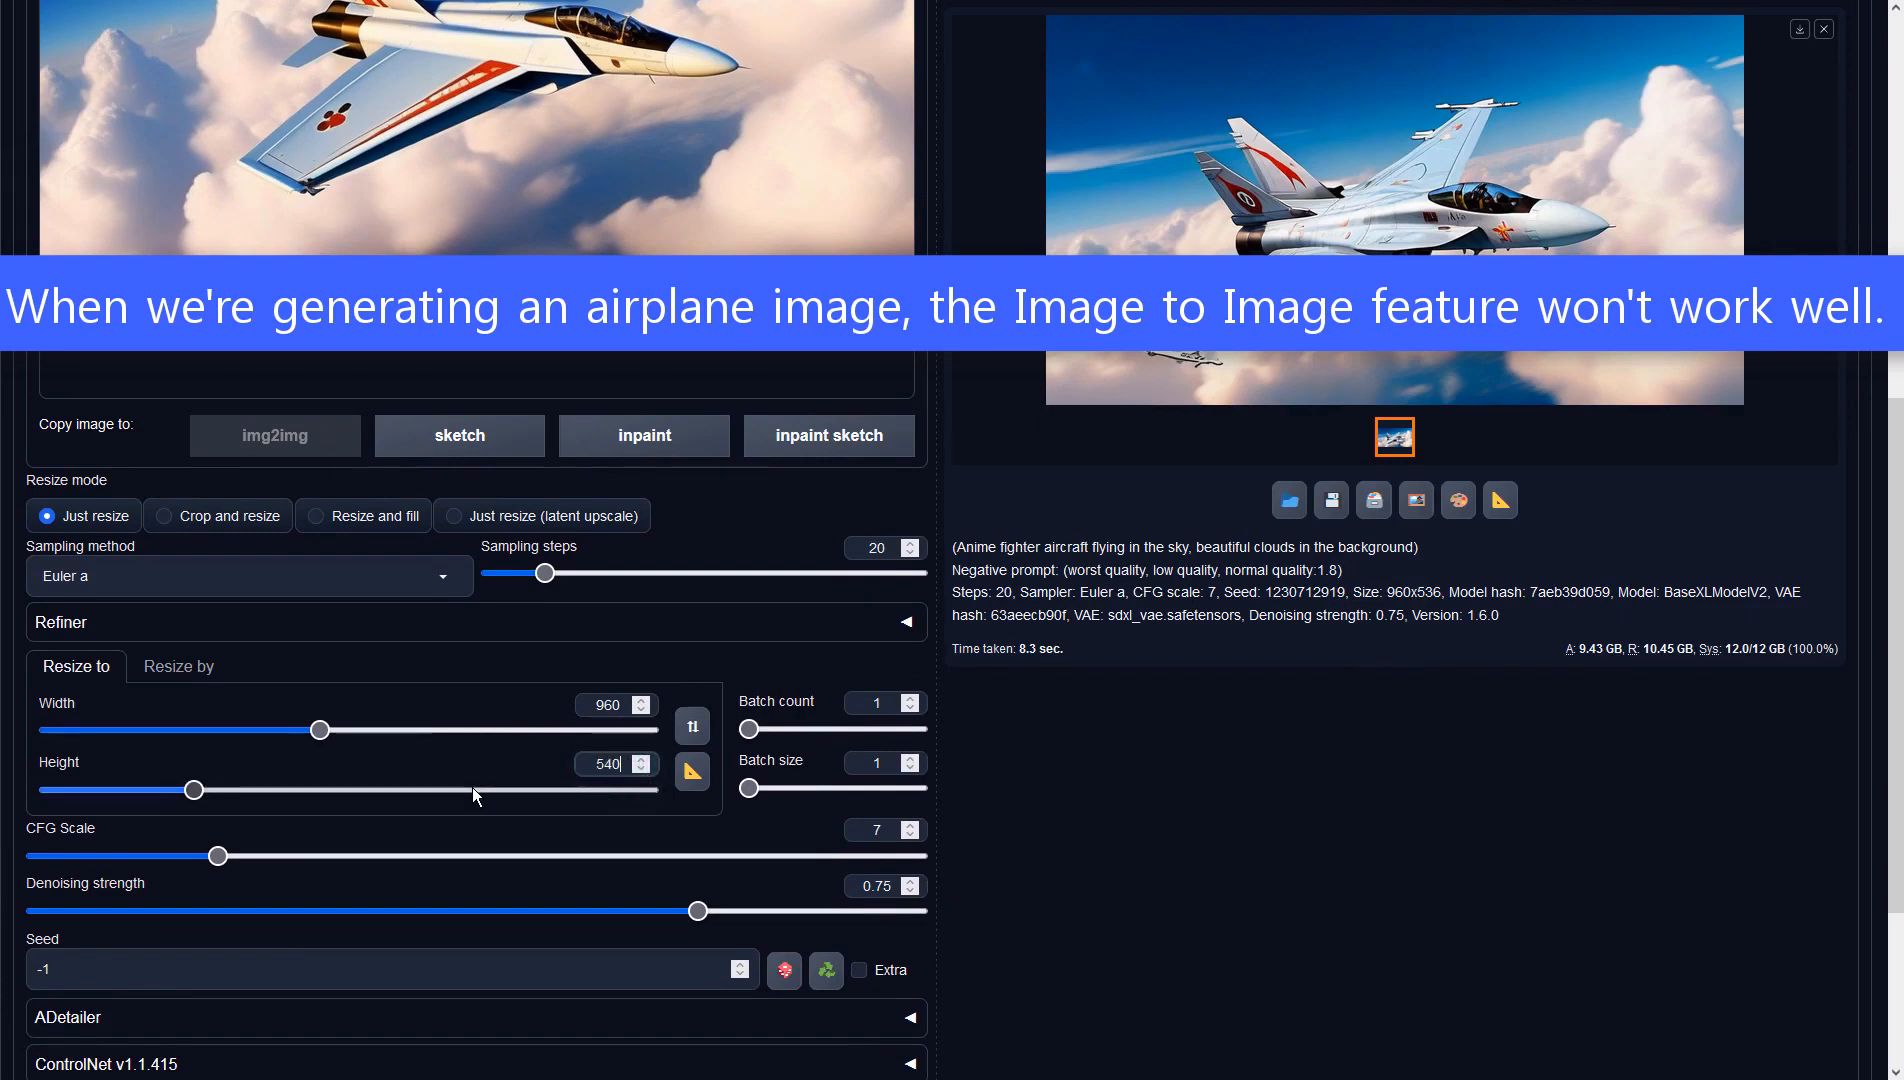
click(699, 911)
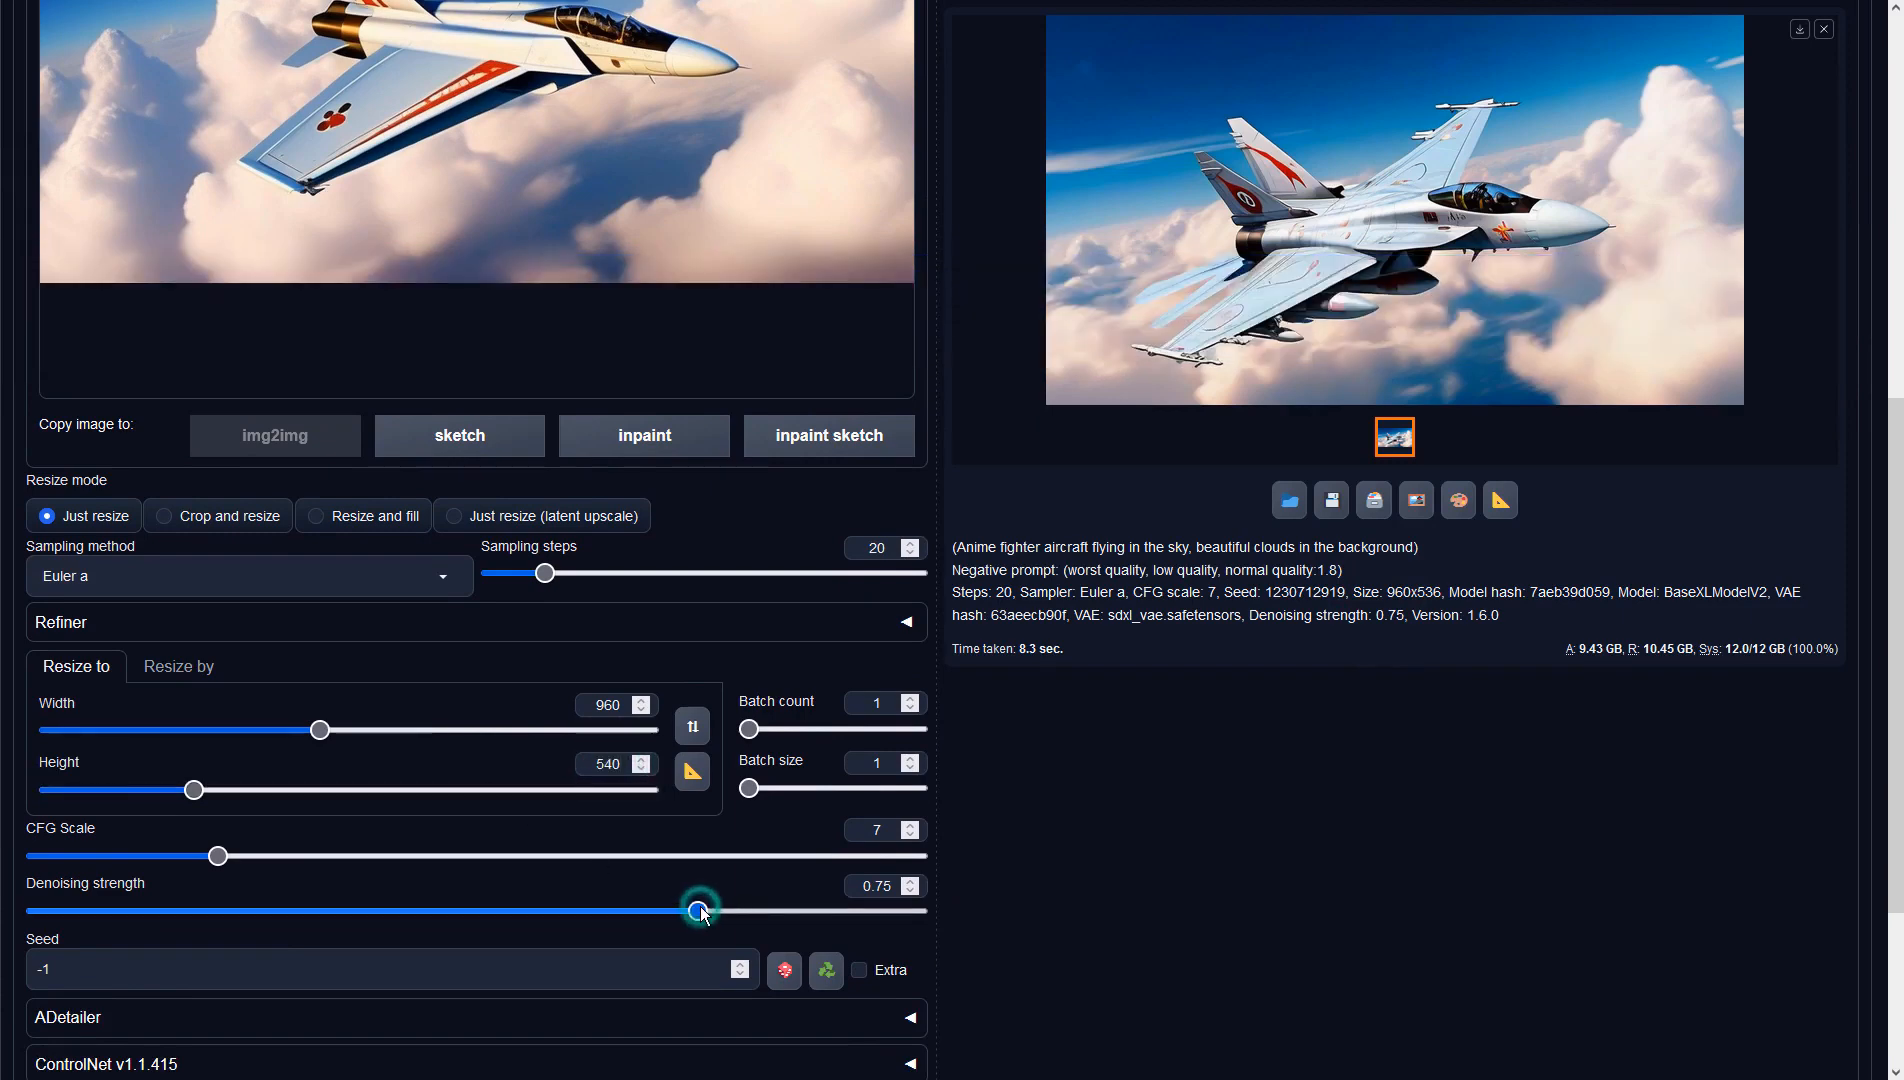
drag(703, 913, 833, 911)
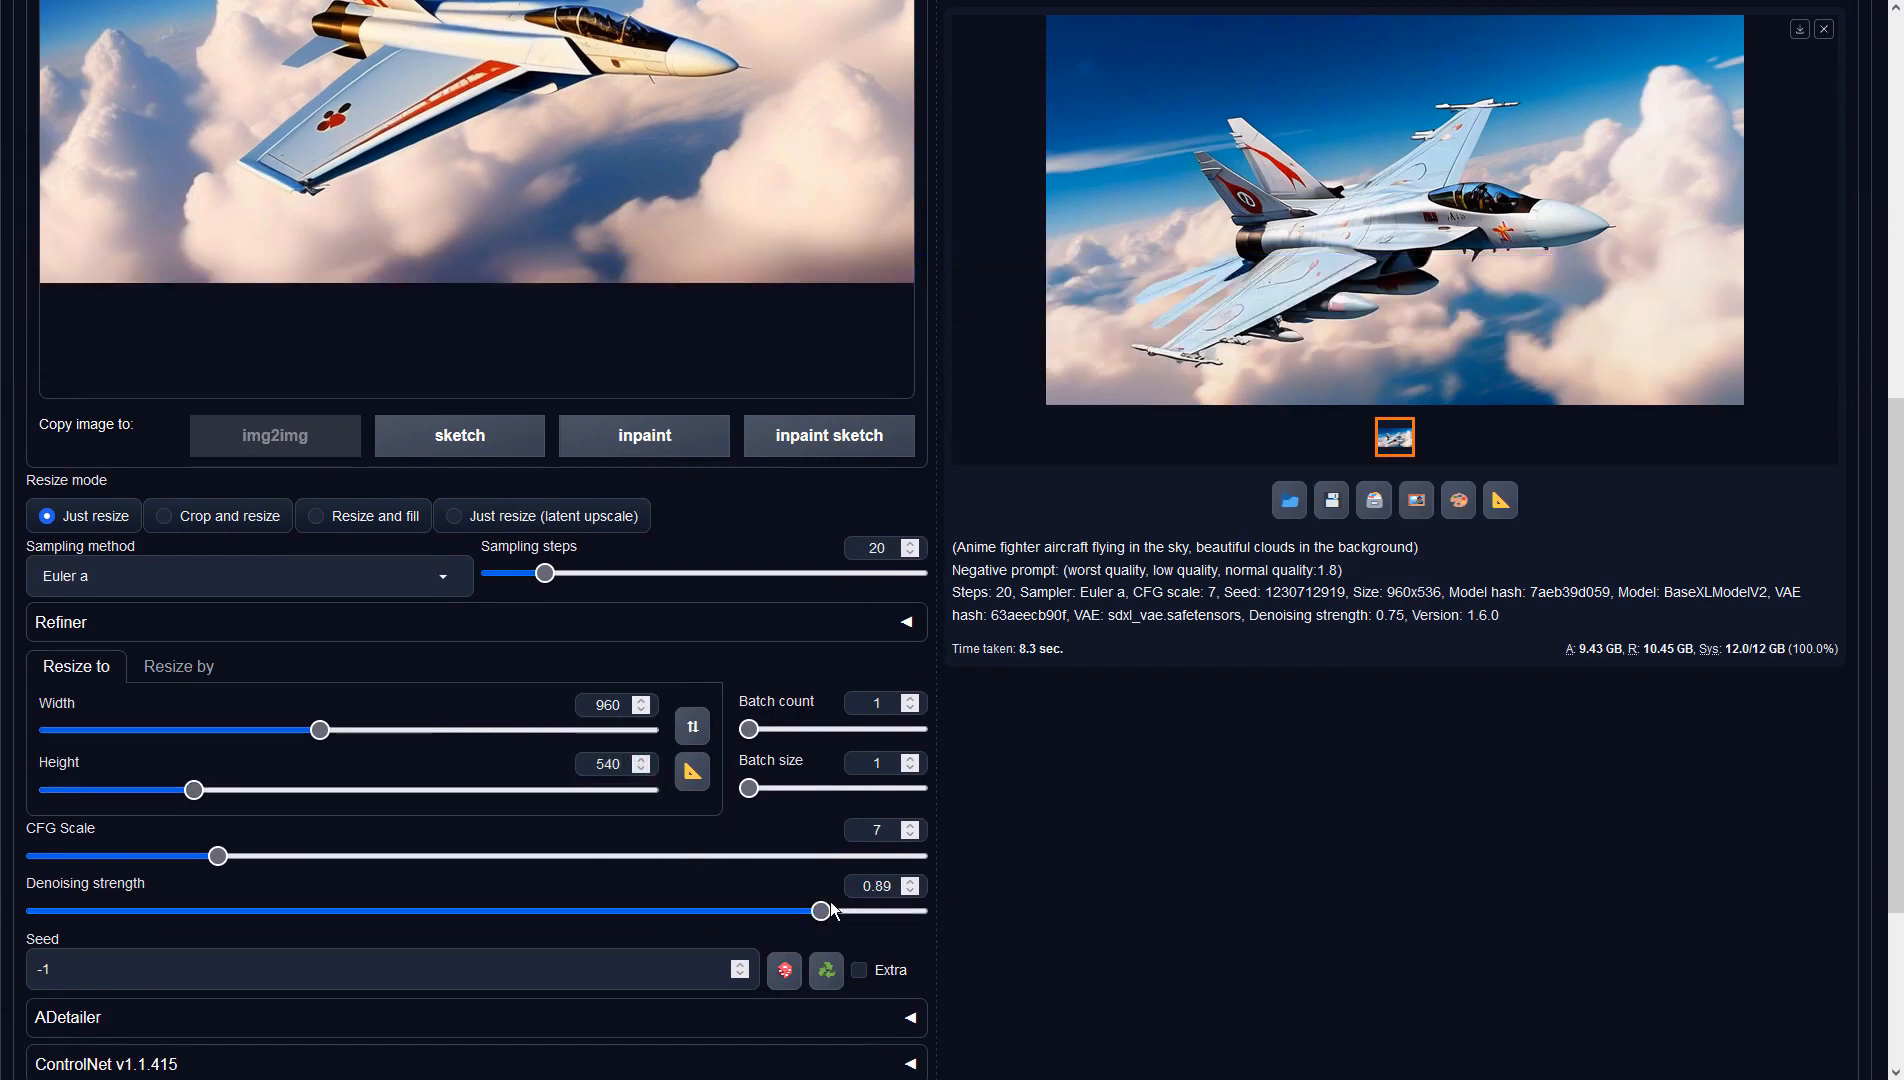
click(828, 910)
click(1074, 805)
Generate the img2img image with the new height and denoising strength, and view it enlarged.
scroll(1076, 805, up, 8)
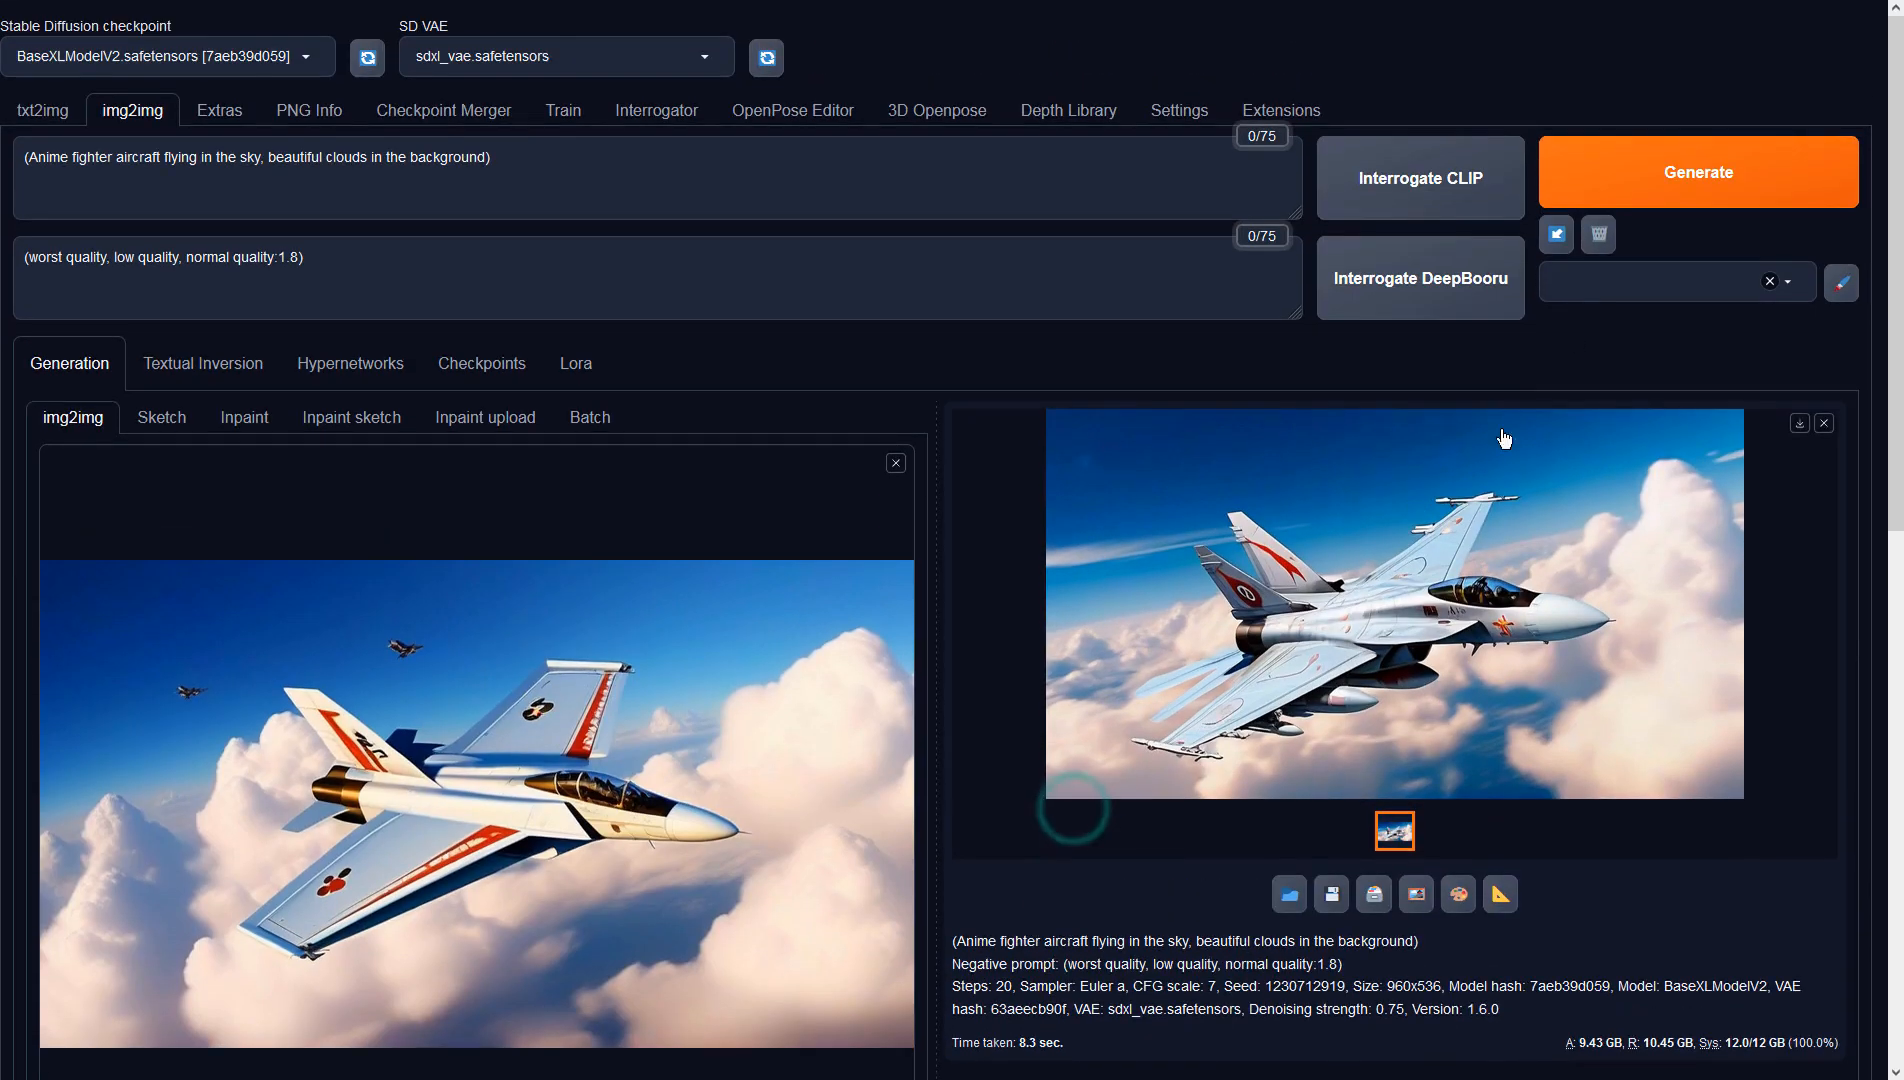
click(1630, 172)
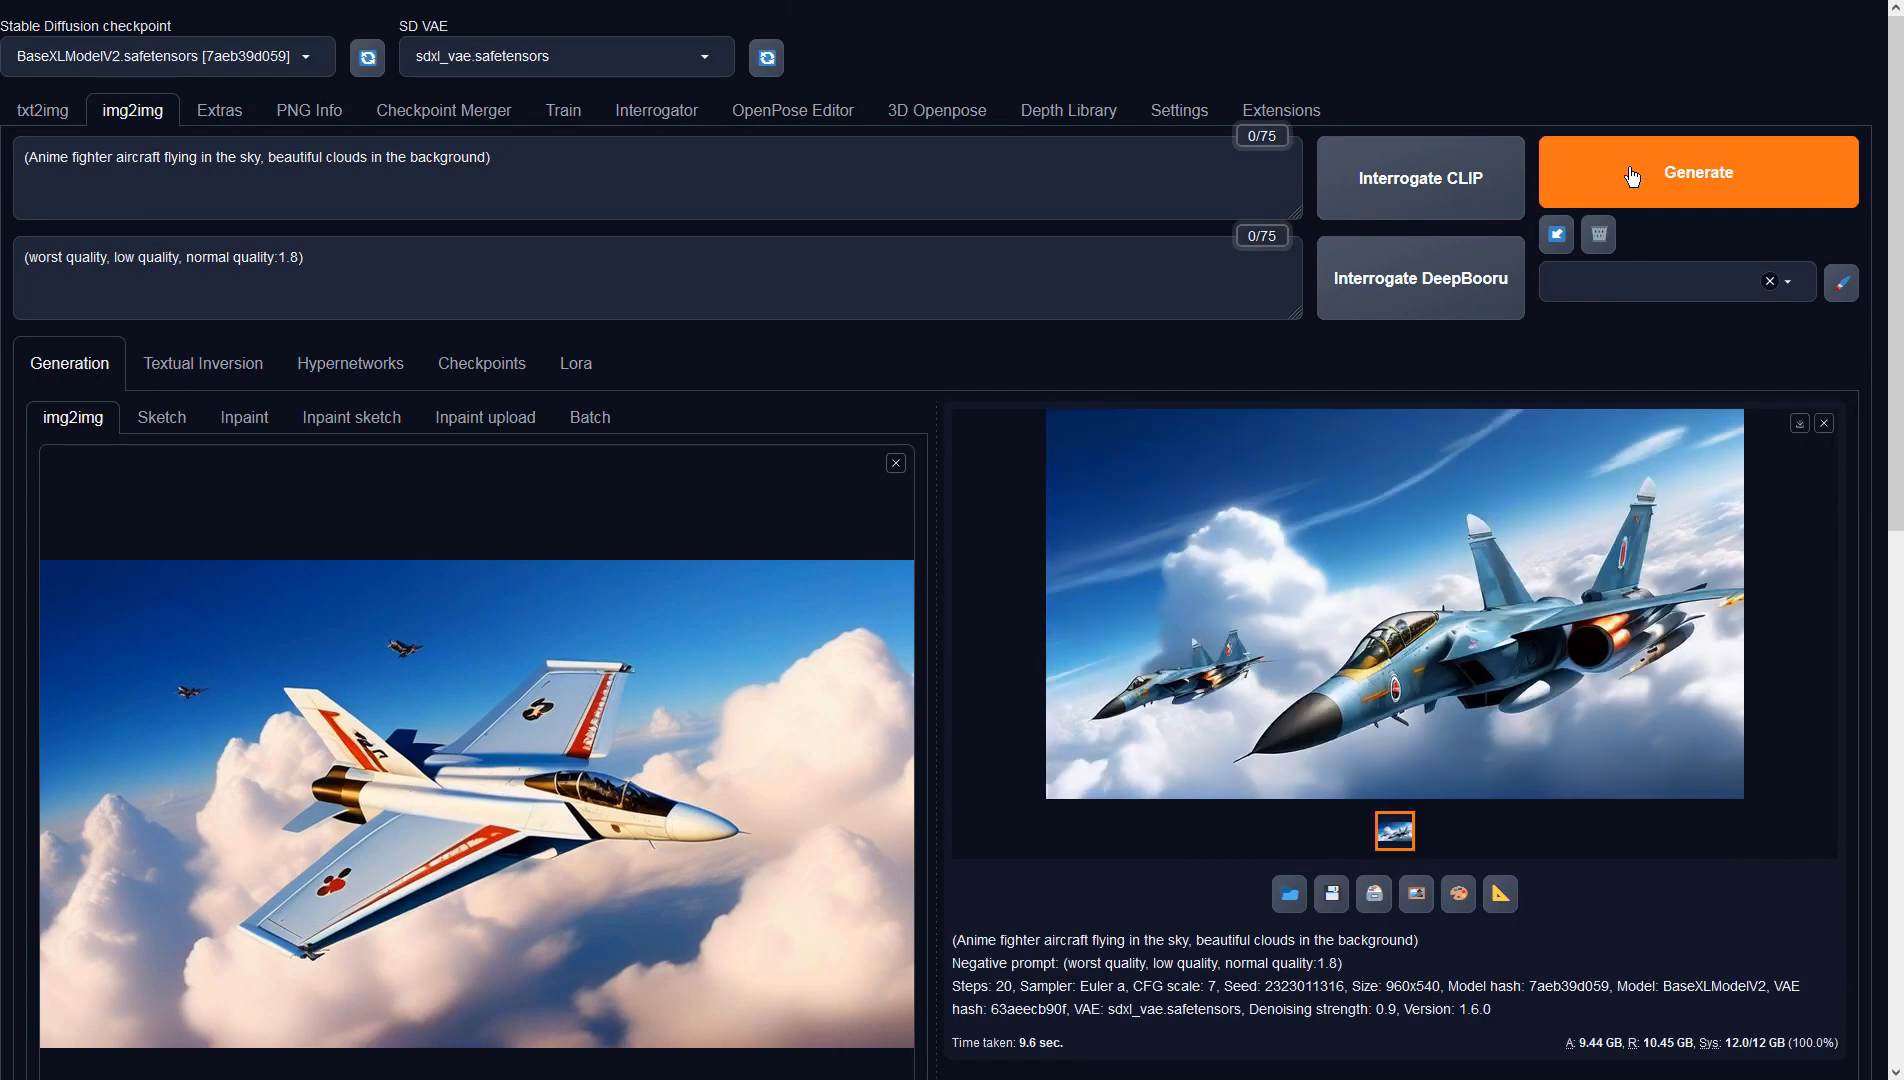
click(1541, 478)
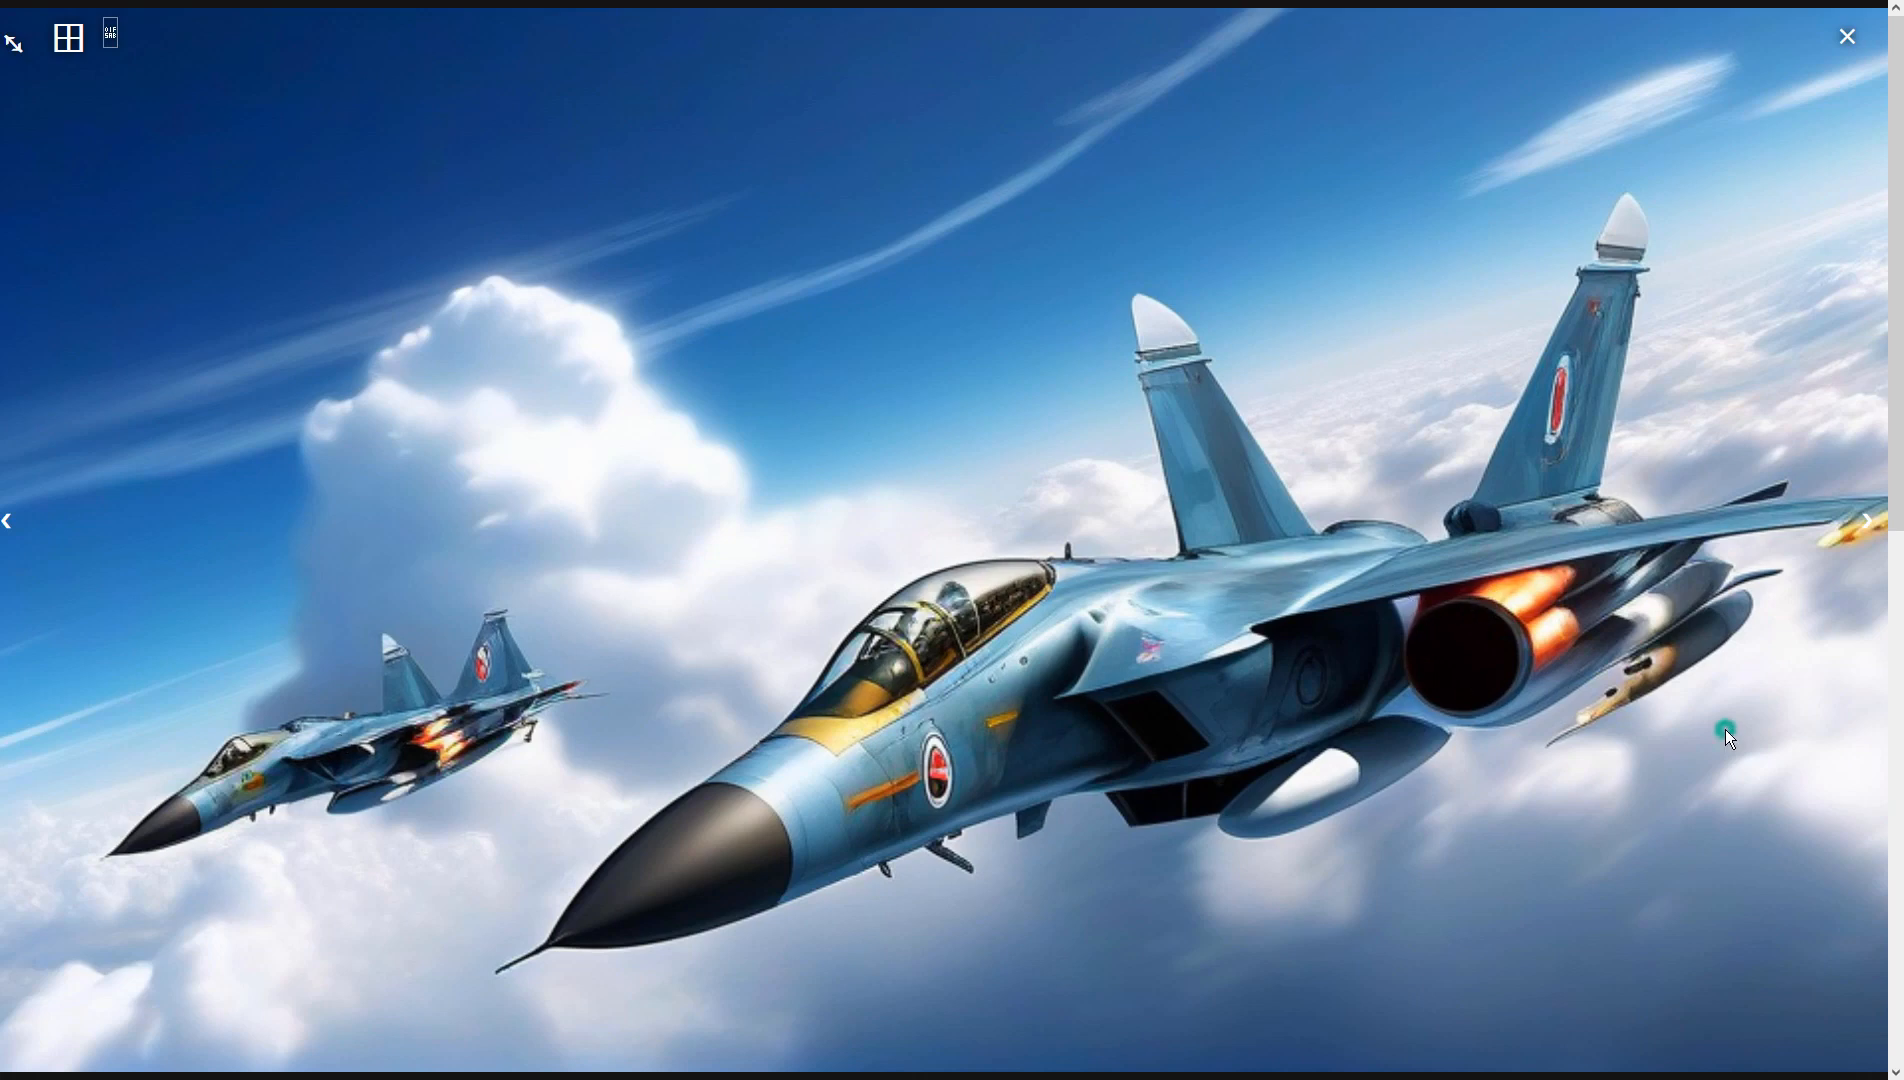
key(Escape)
Change the img2img sampling method to DPM++ 2M Karras.
scroll(523, 598, down, 5)
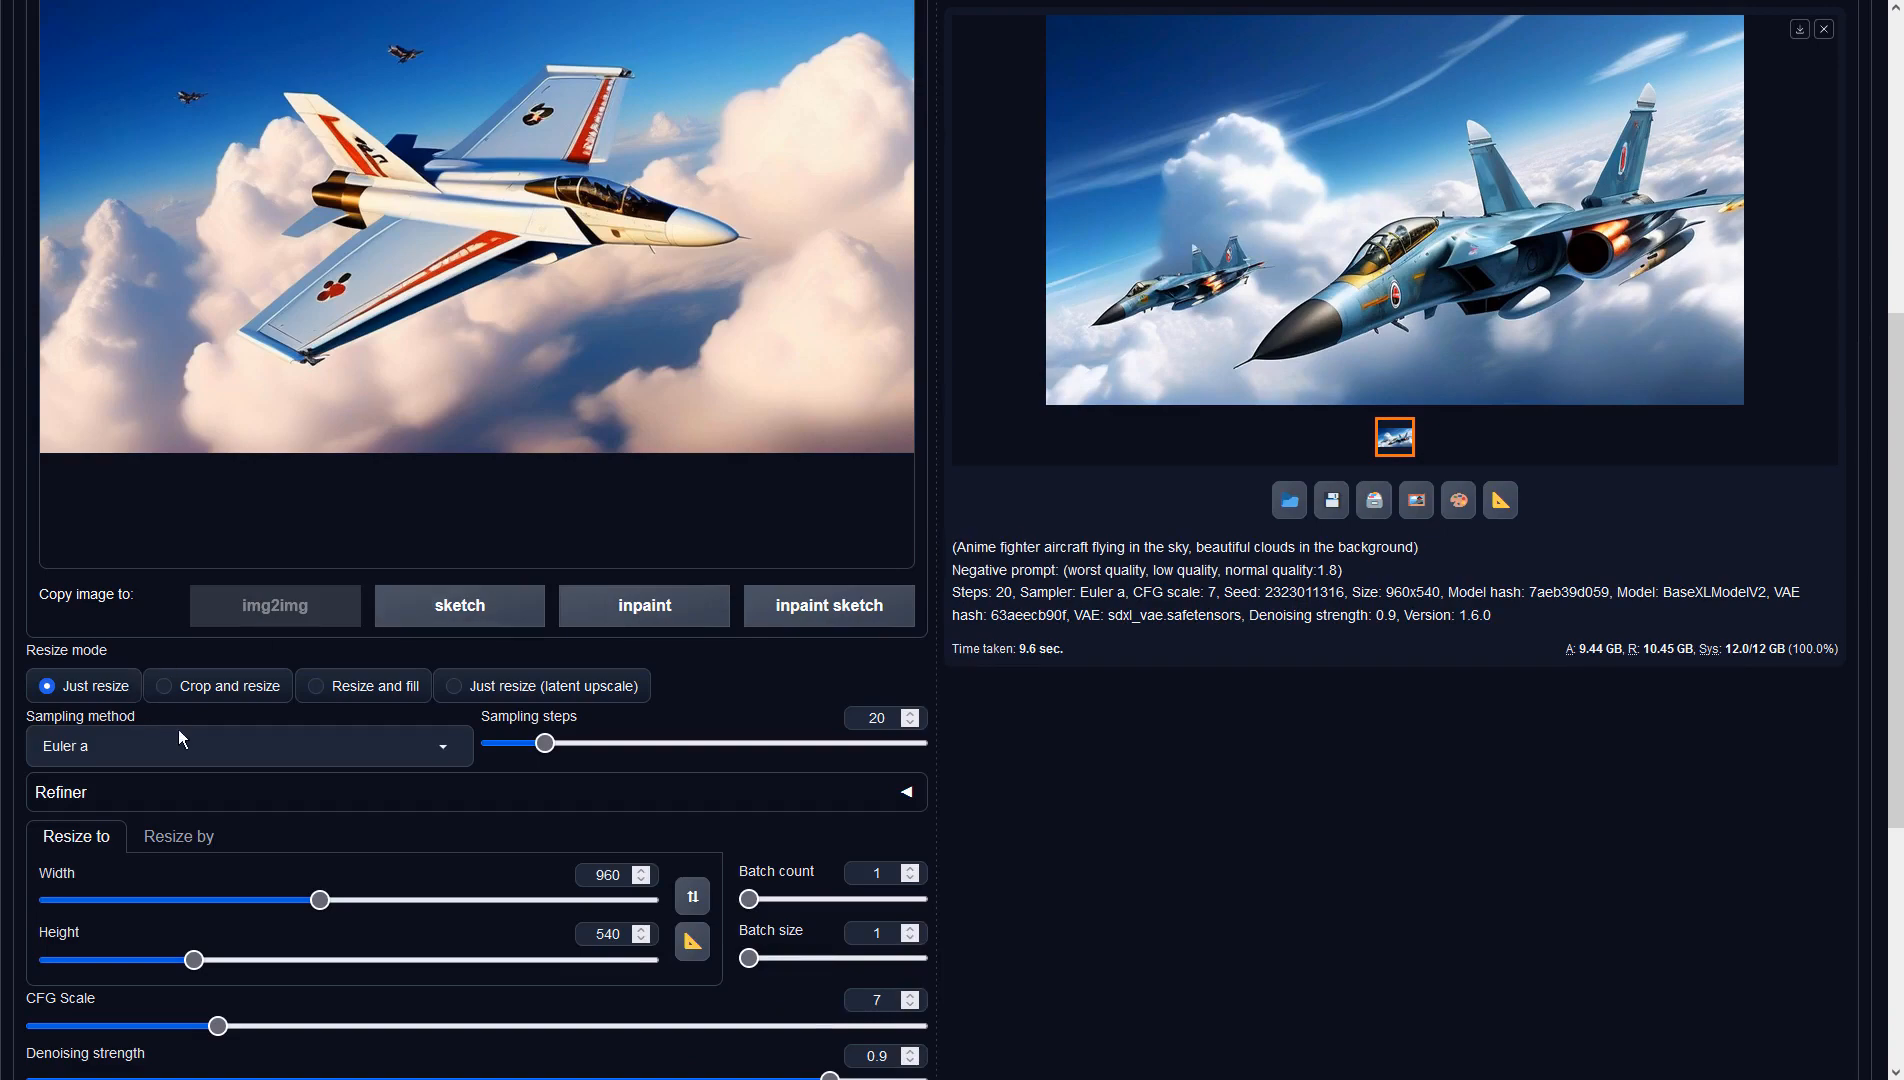
click(240, 746)
click(140, 106)
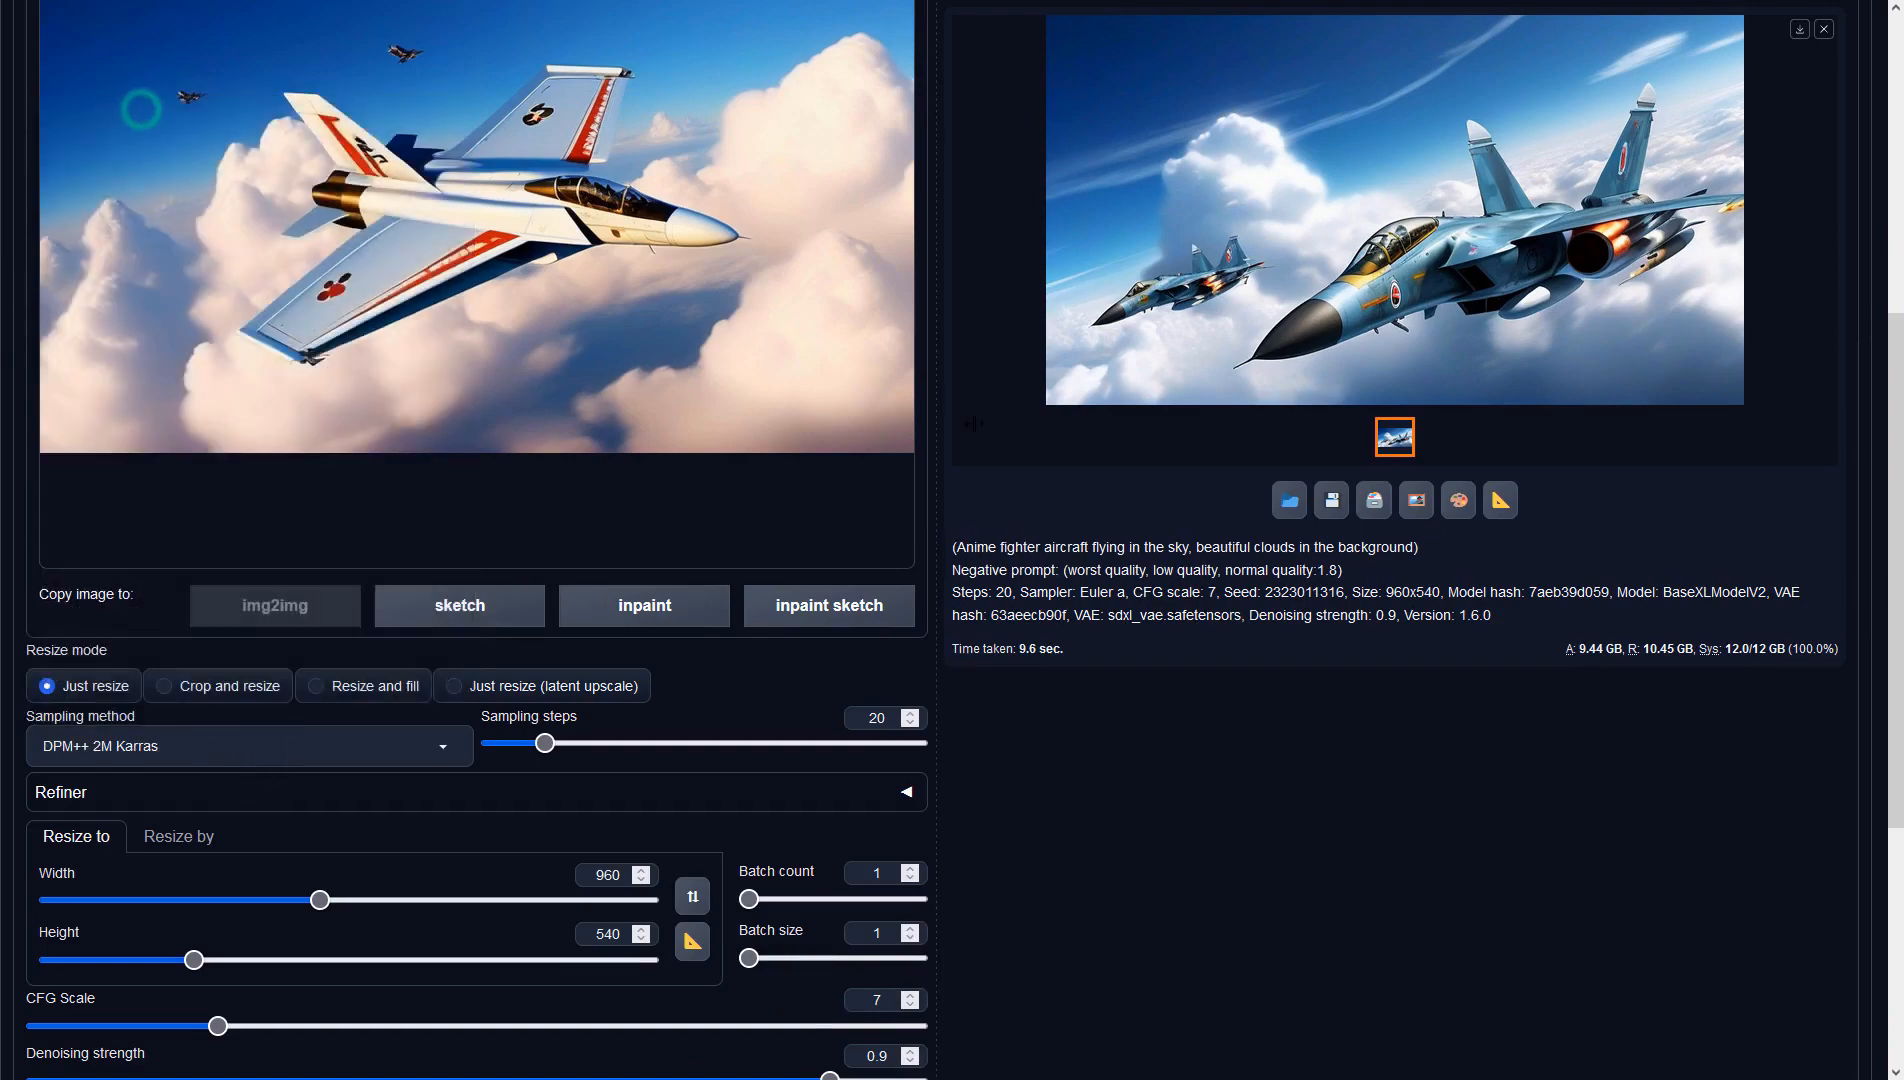
Generate the img2img image with the DPM++ 2M Karras sampler and view it enlarged.
scroll(1492, 557, up, 6)
click(1744, 192)
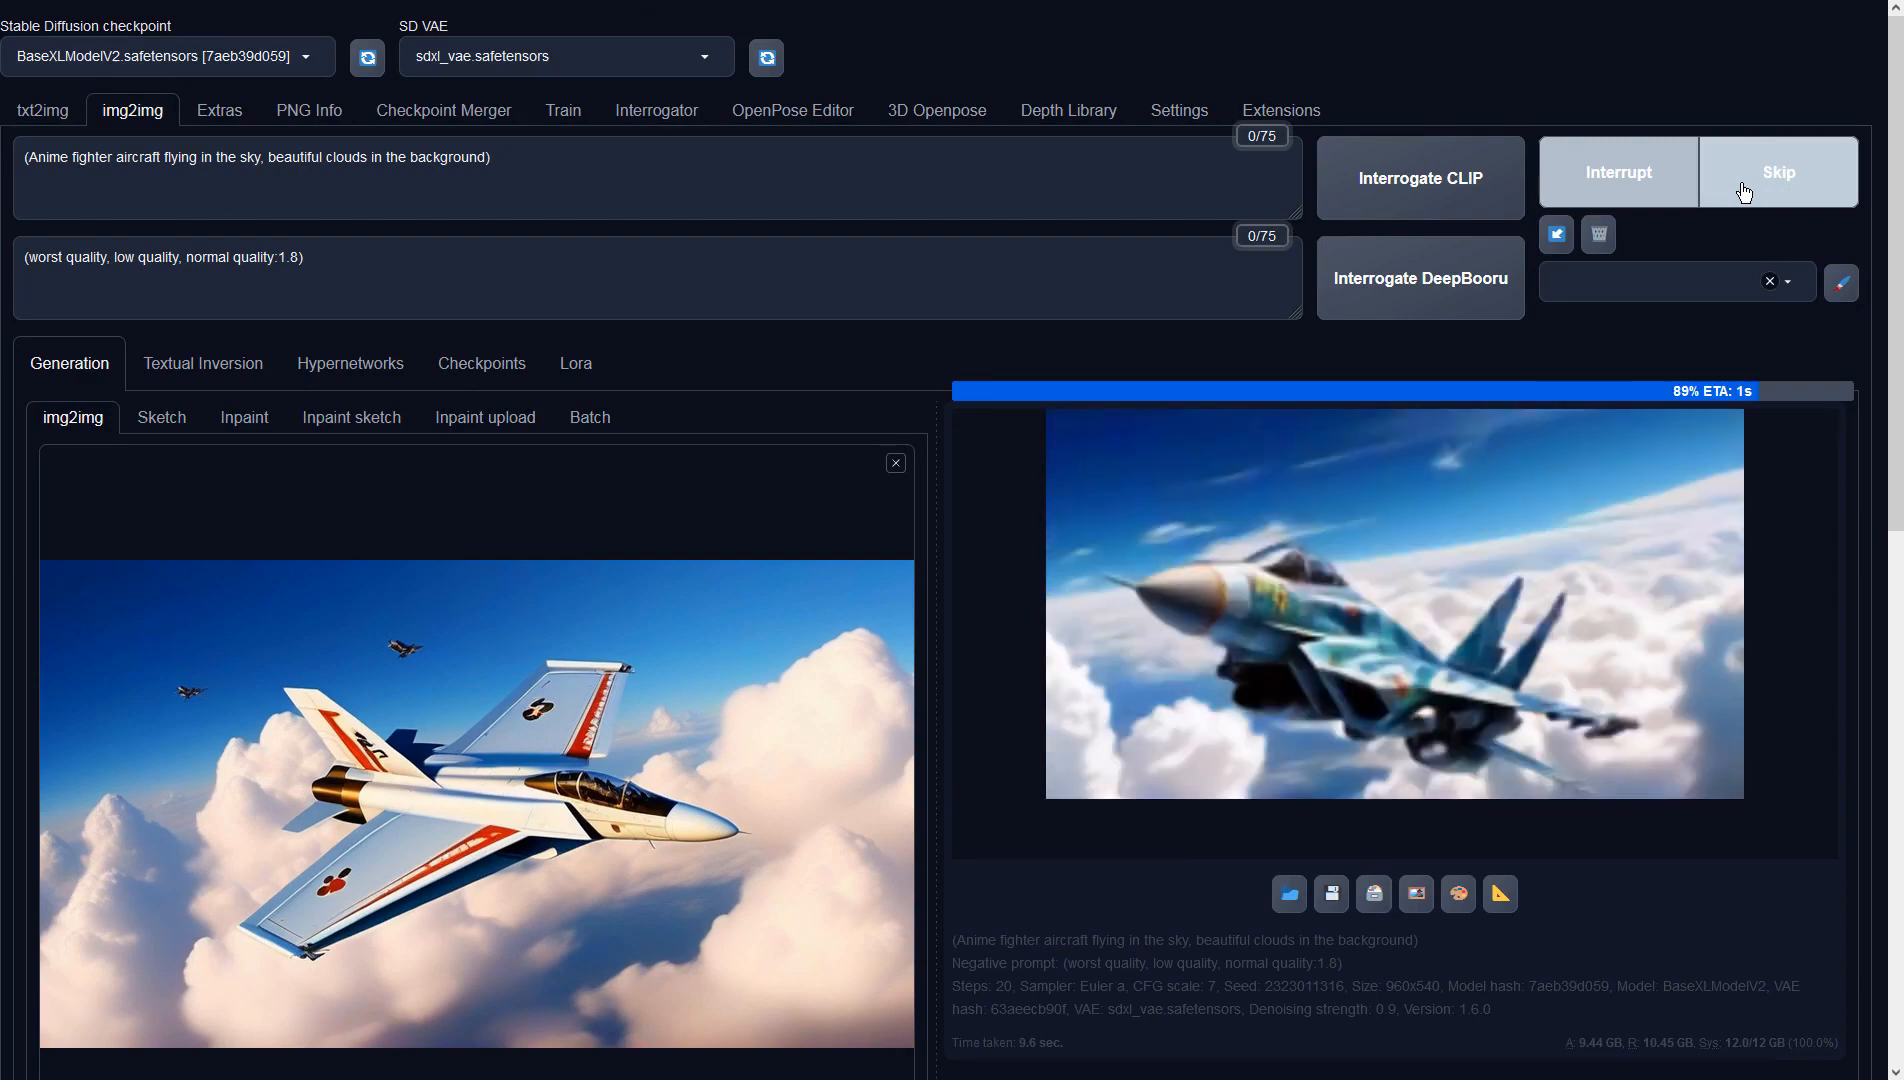
click(1491, 577)
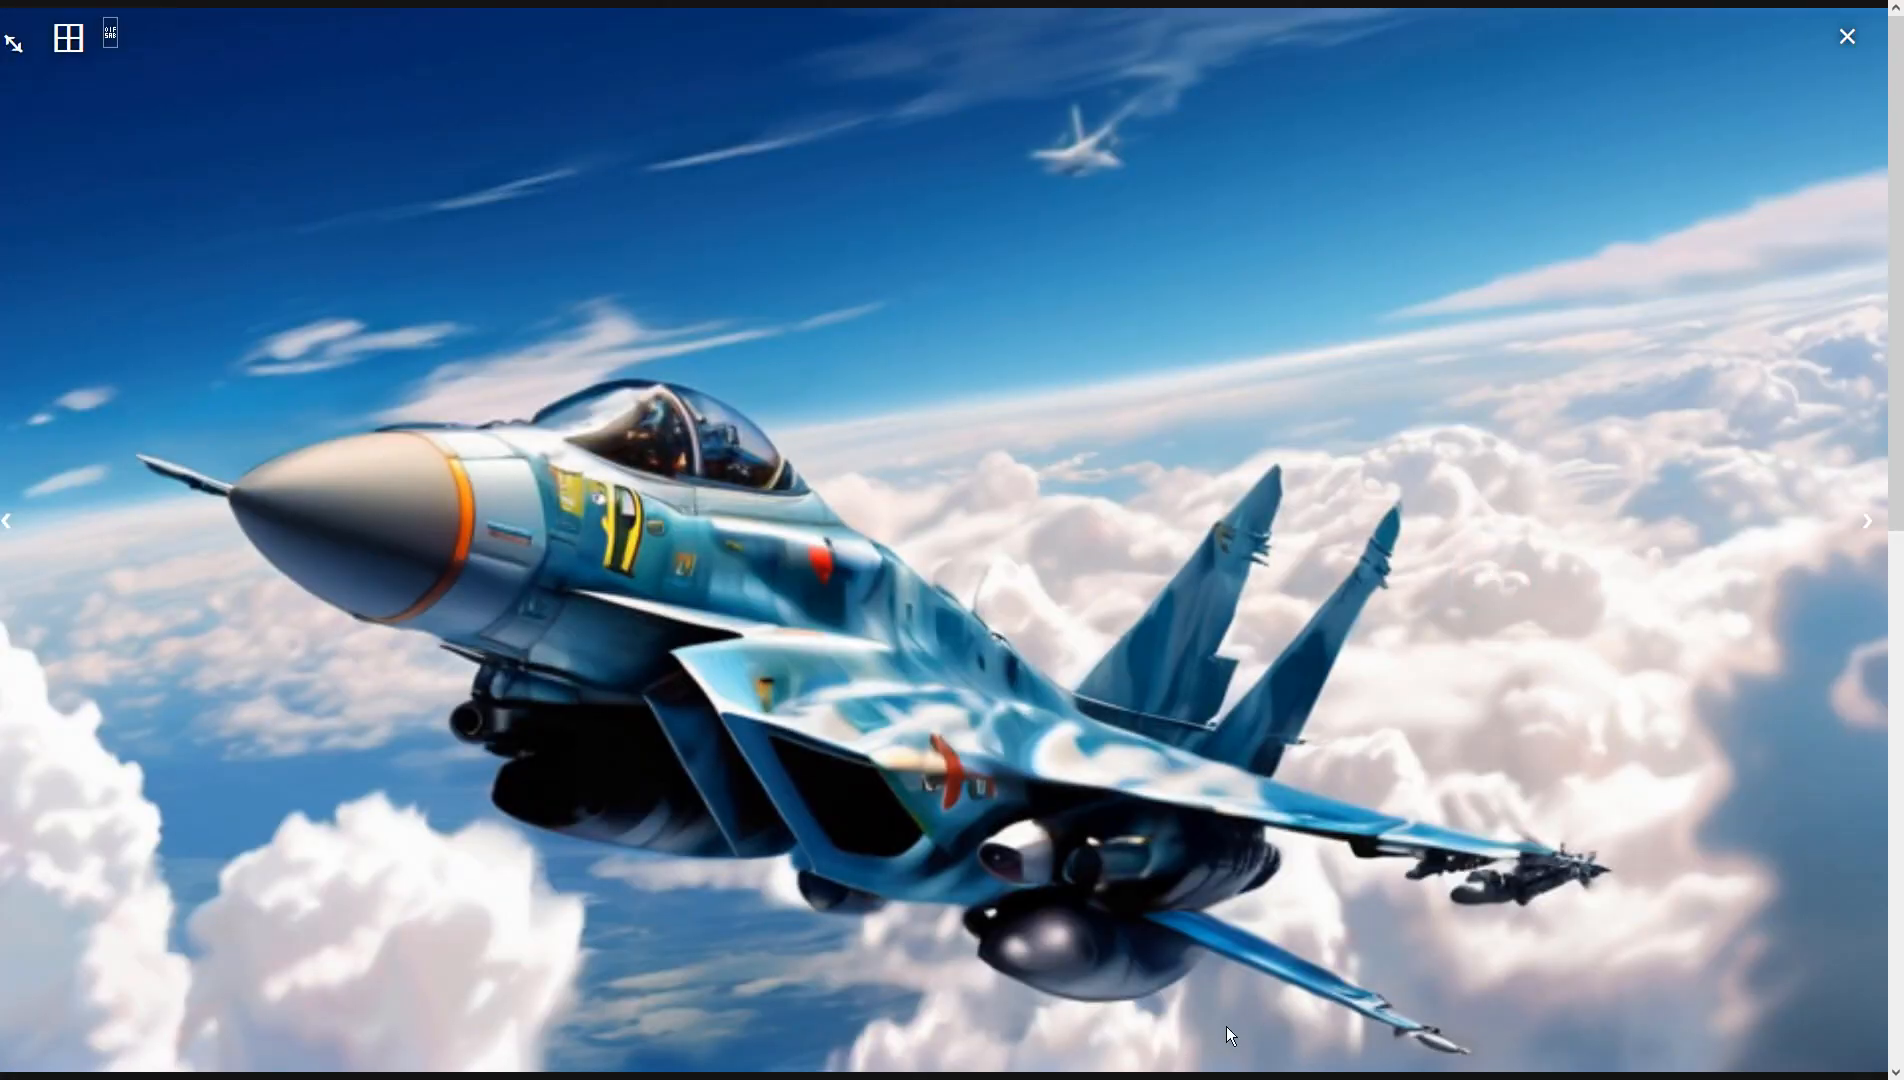
click(1163, 442)
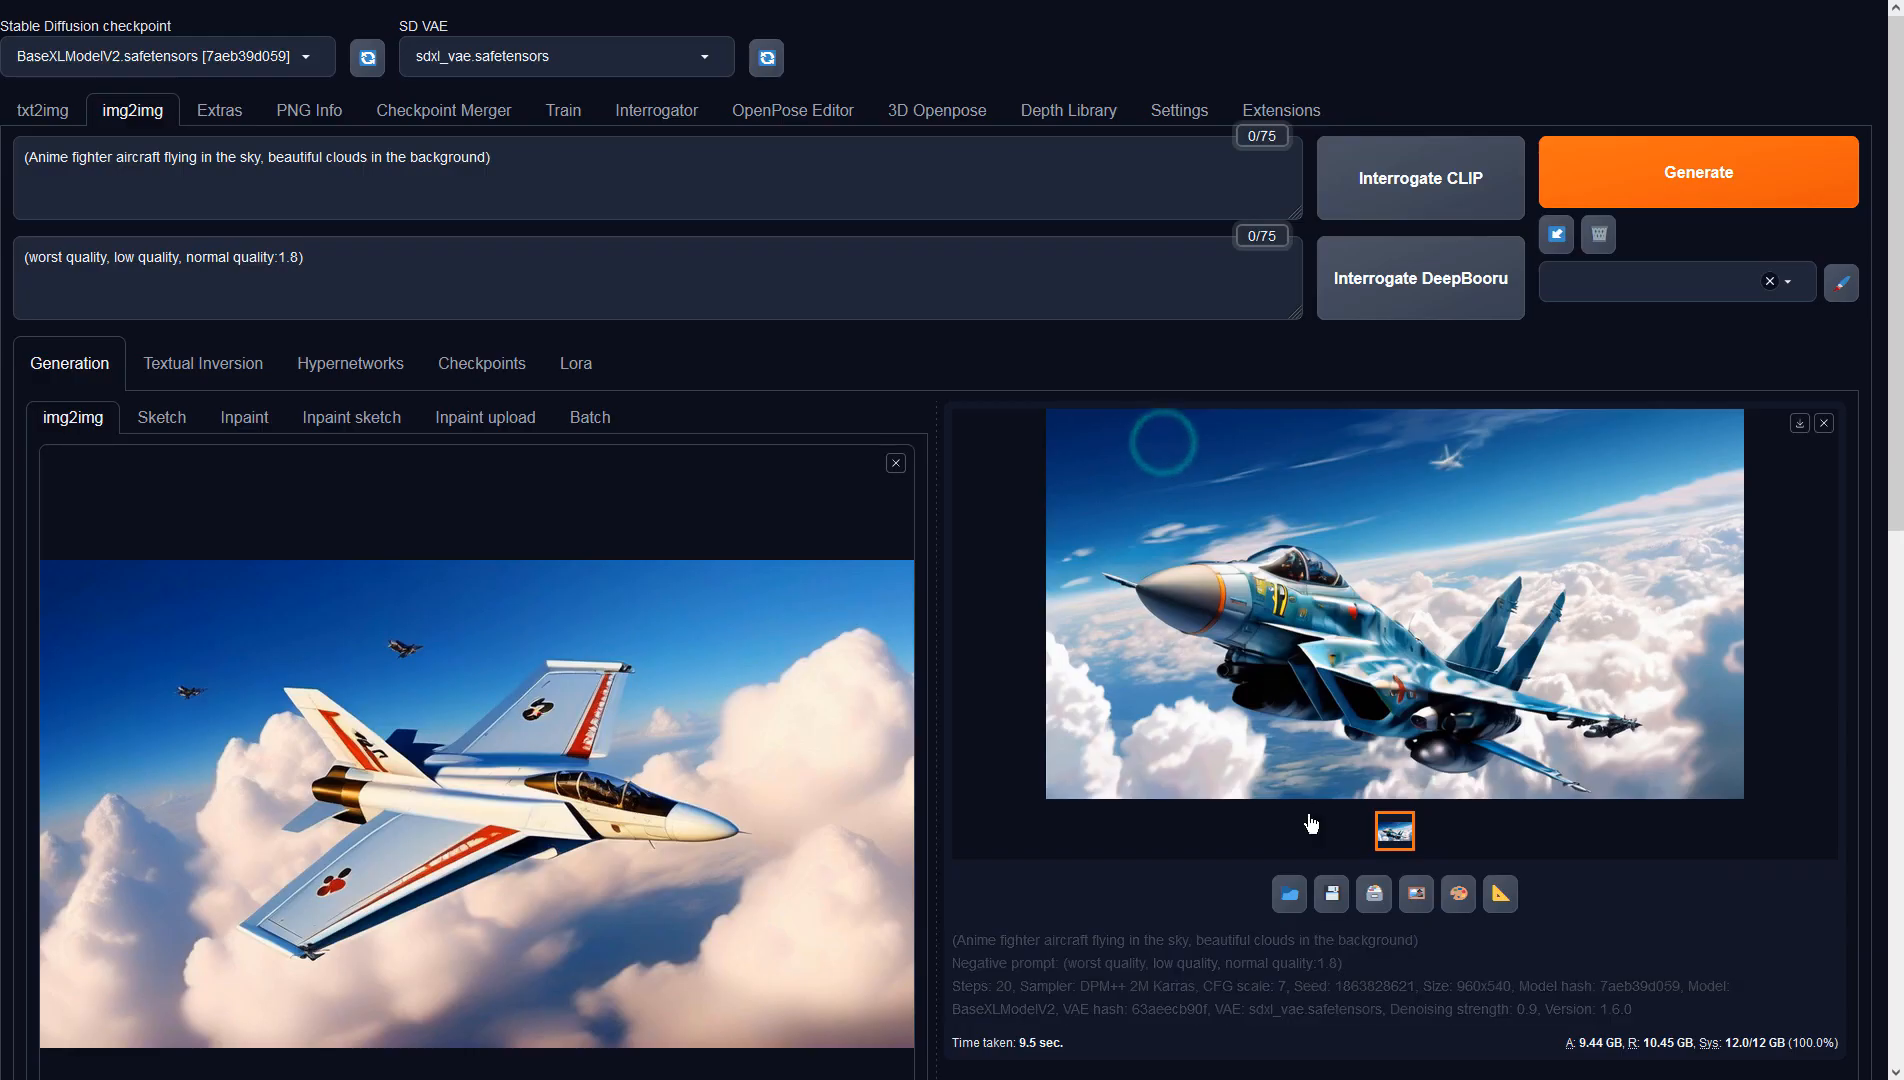
Send the generated fighter back to img2img as the source, generate two new versions from it, and view the second enlarged.
click(1421, 895)
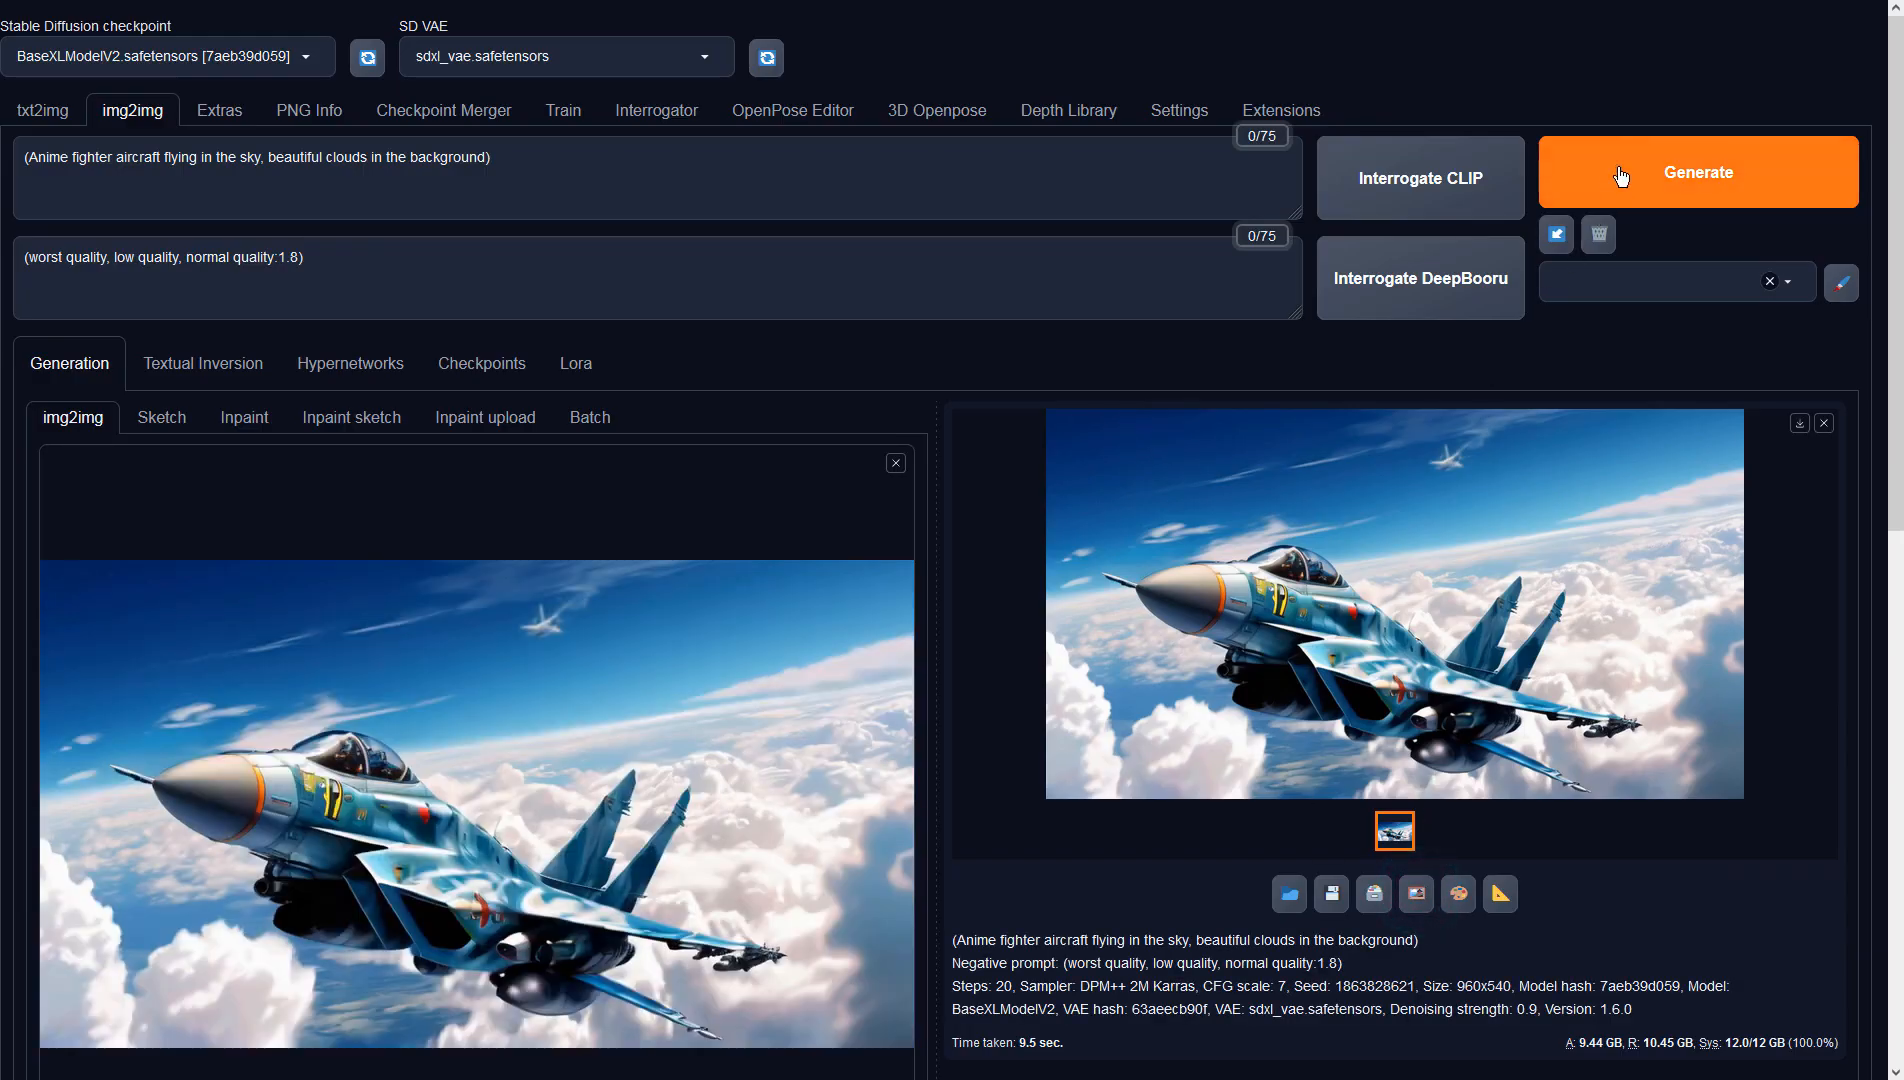
click(1622, 172)
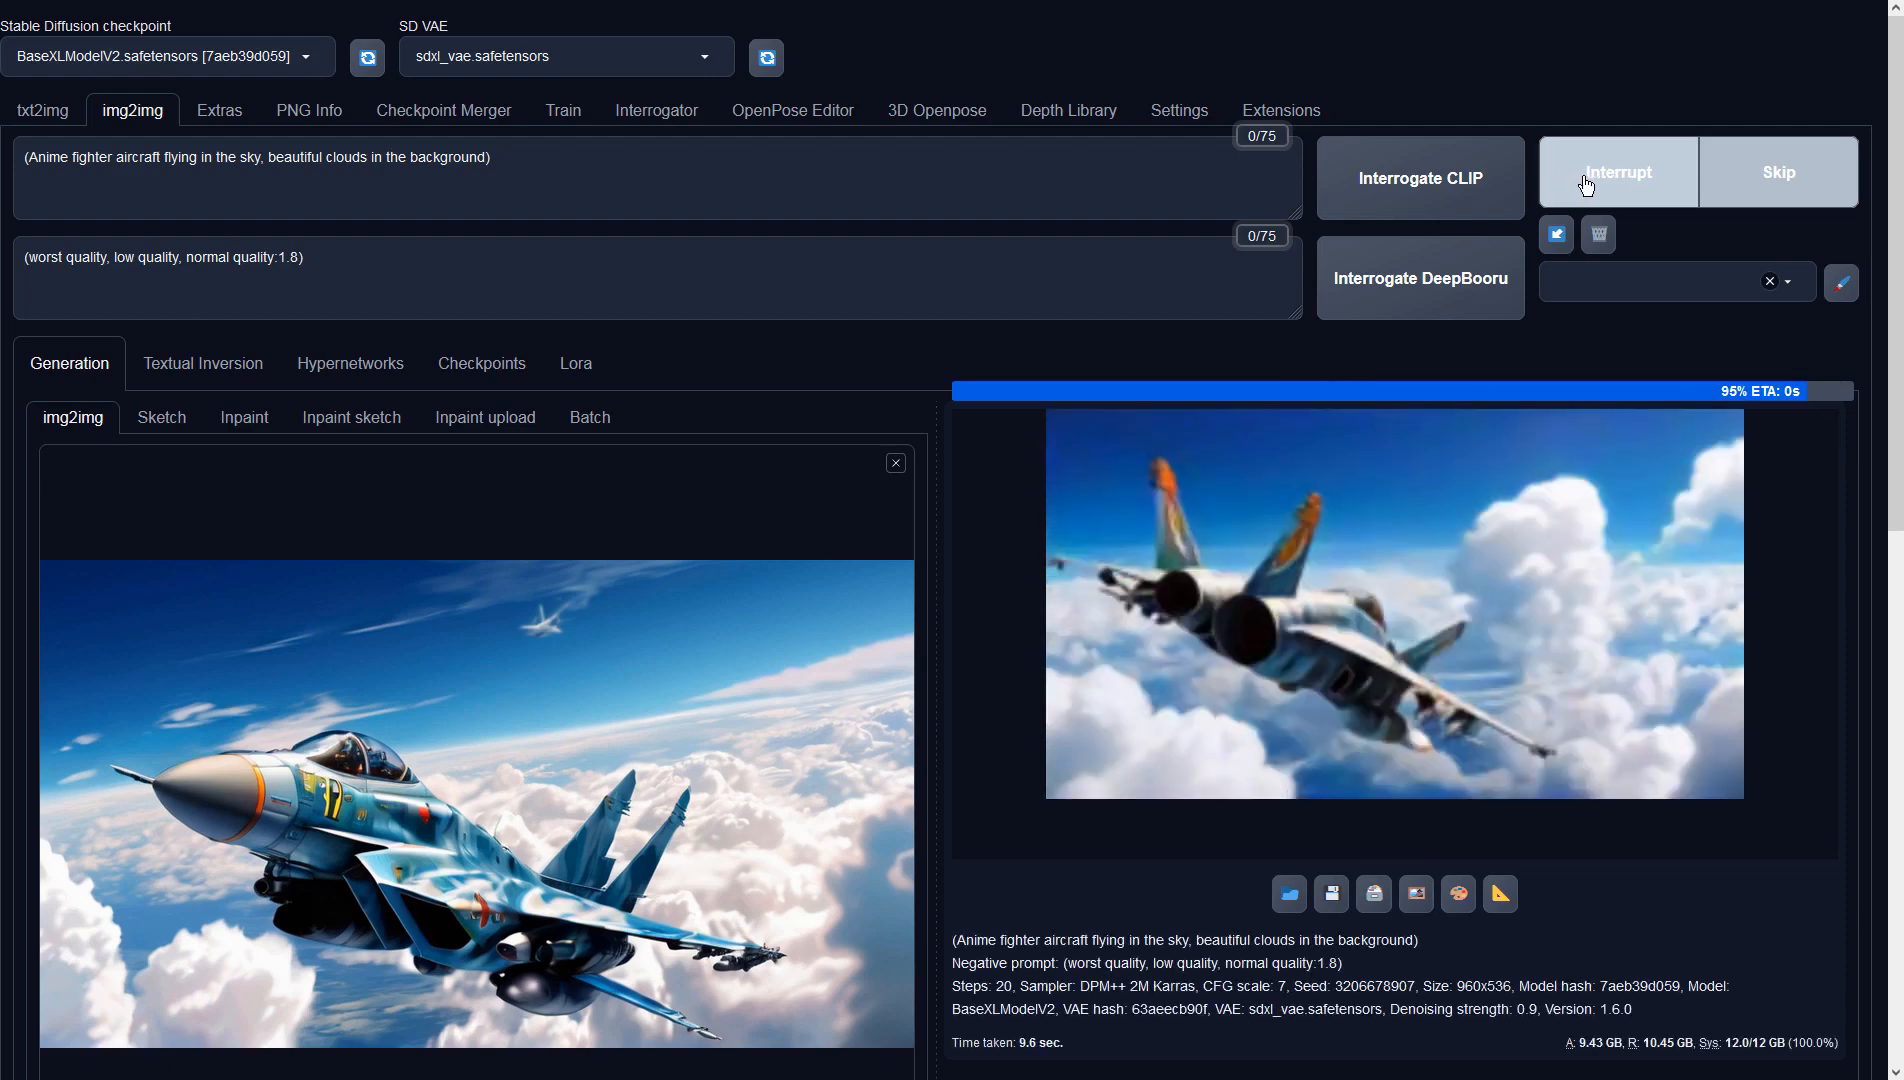
click(1588, 183)
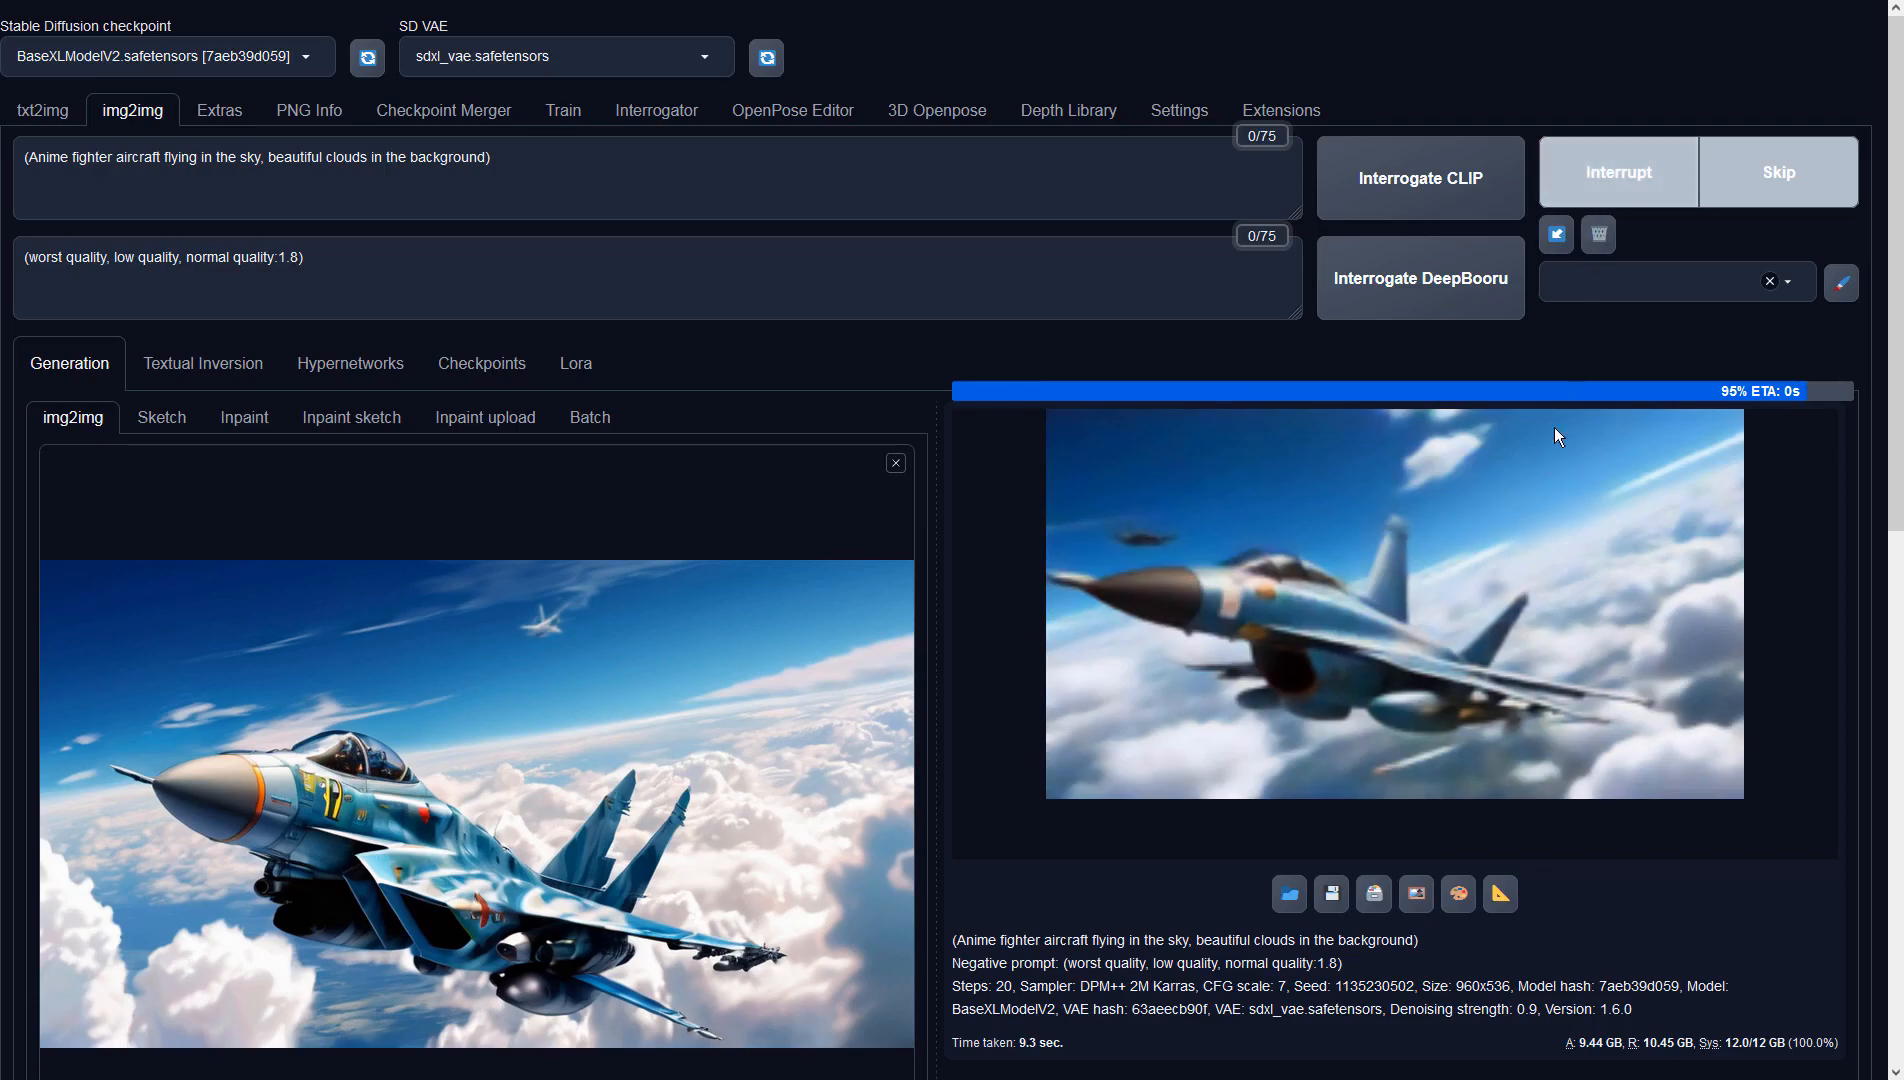
click(1519, 537)
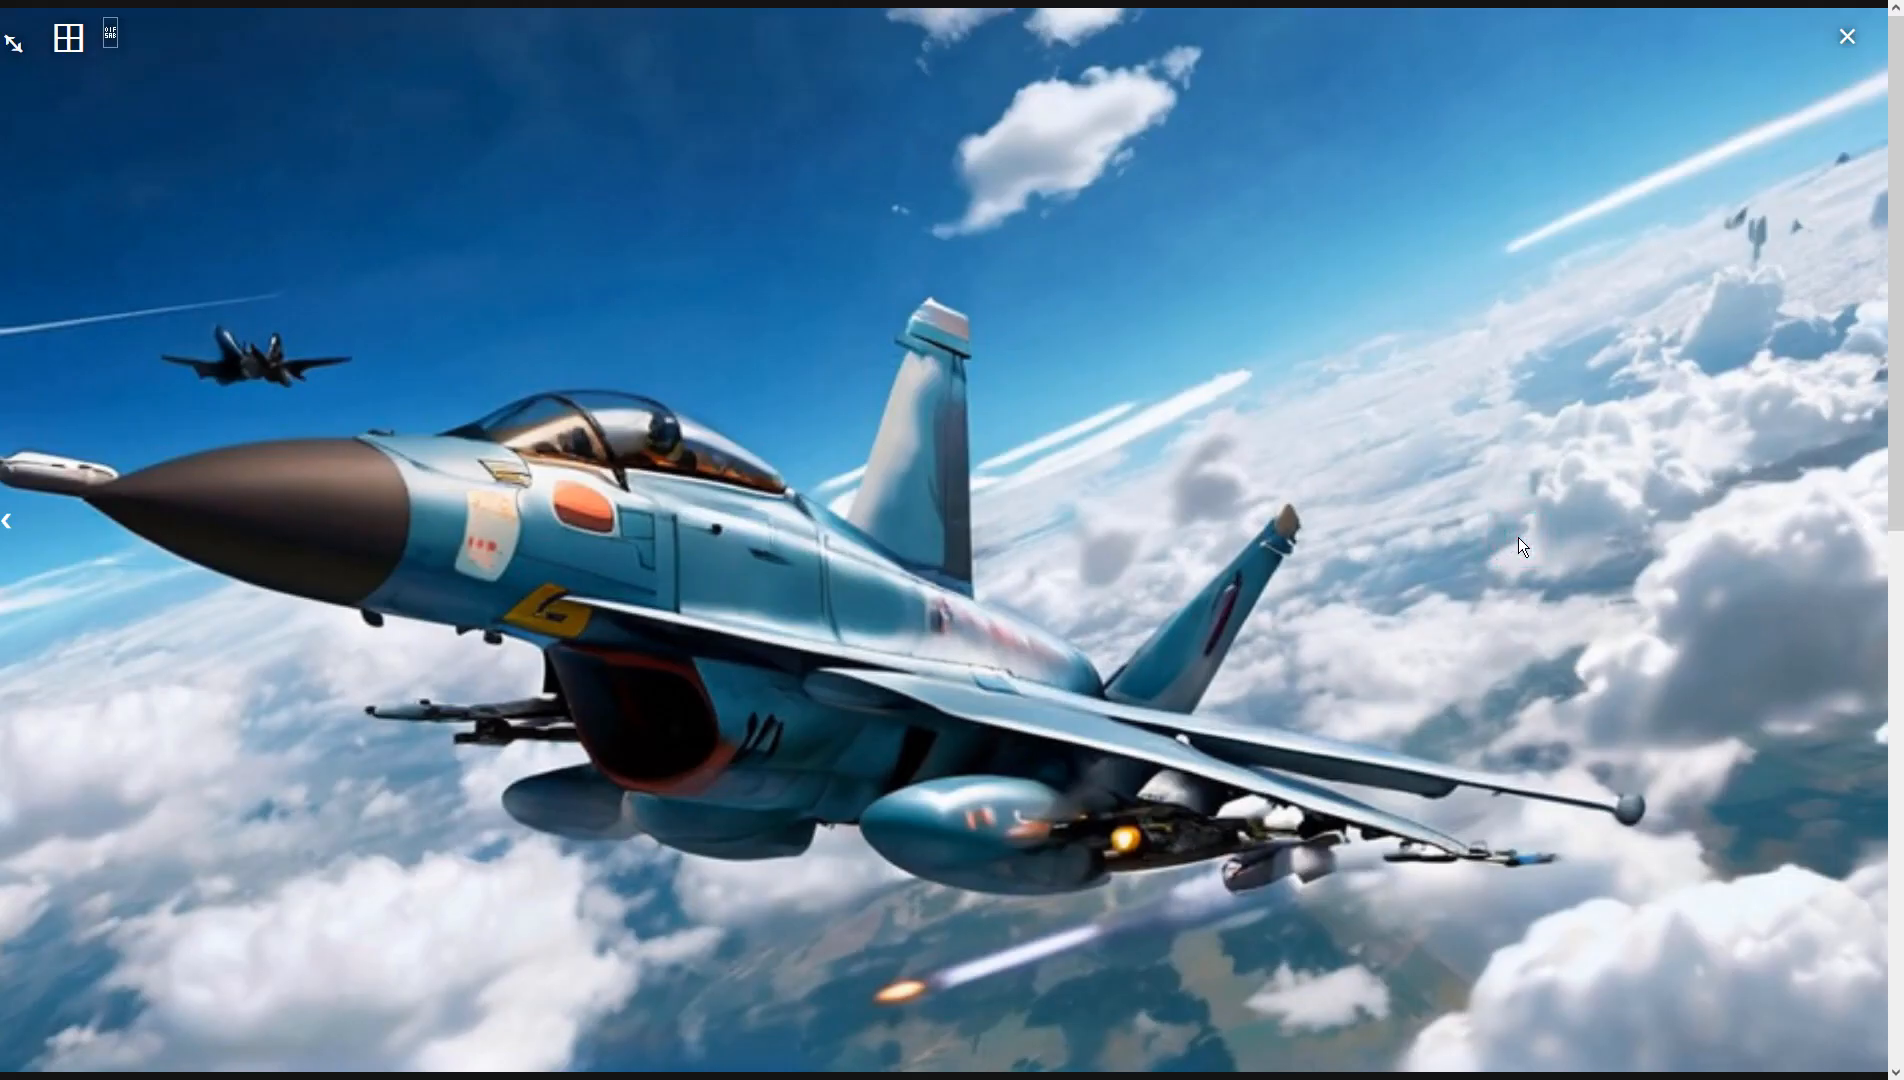
click(1519, 537)
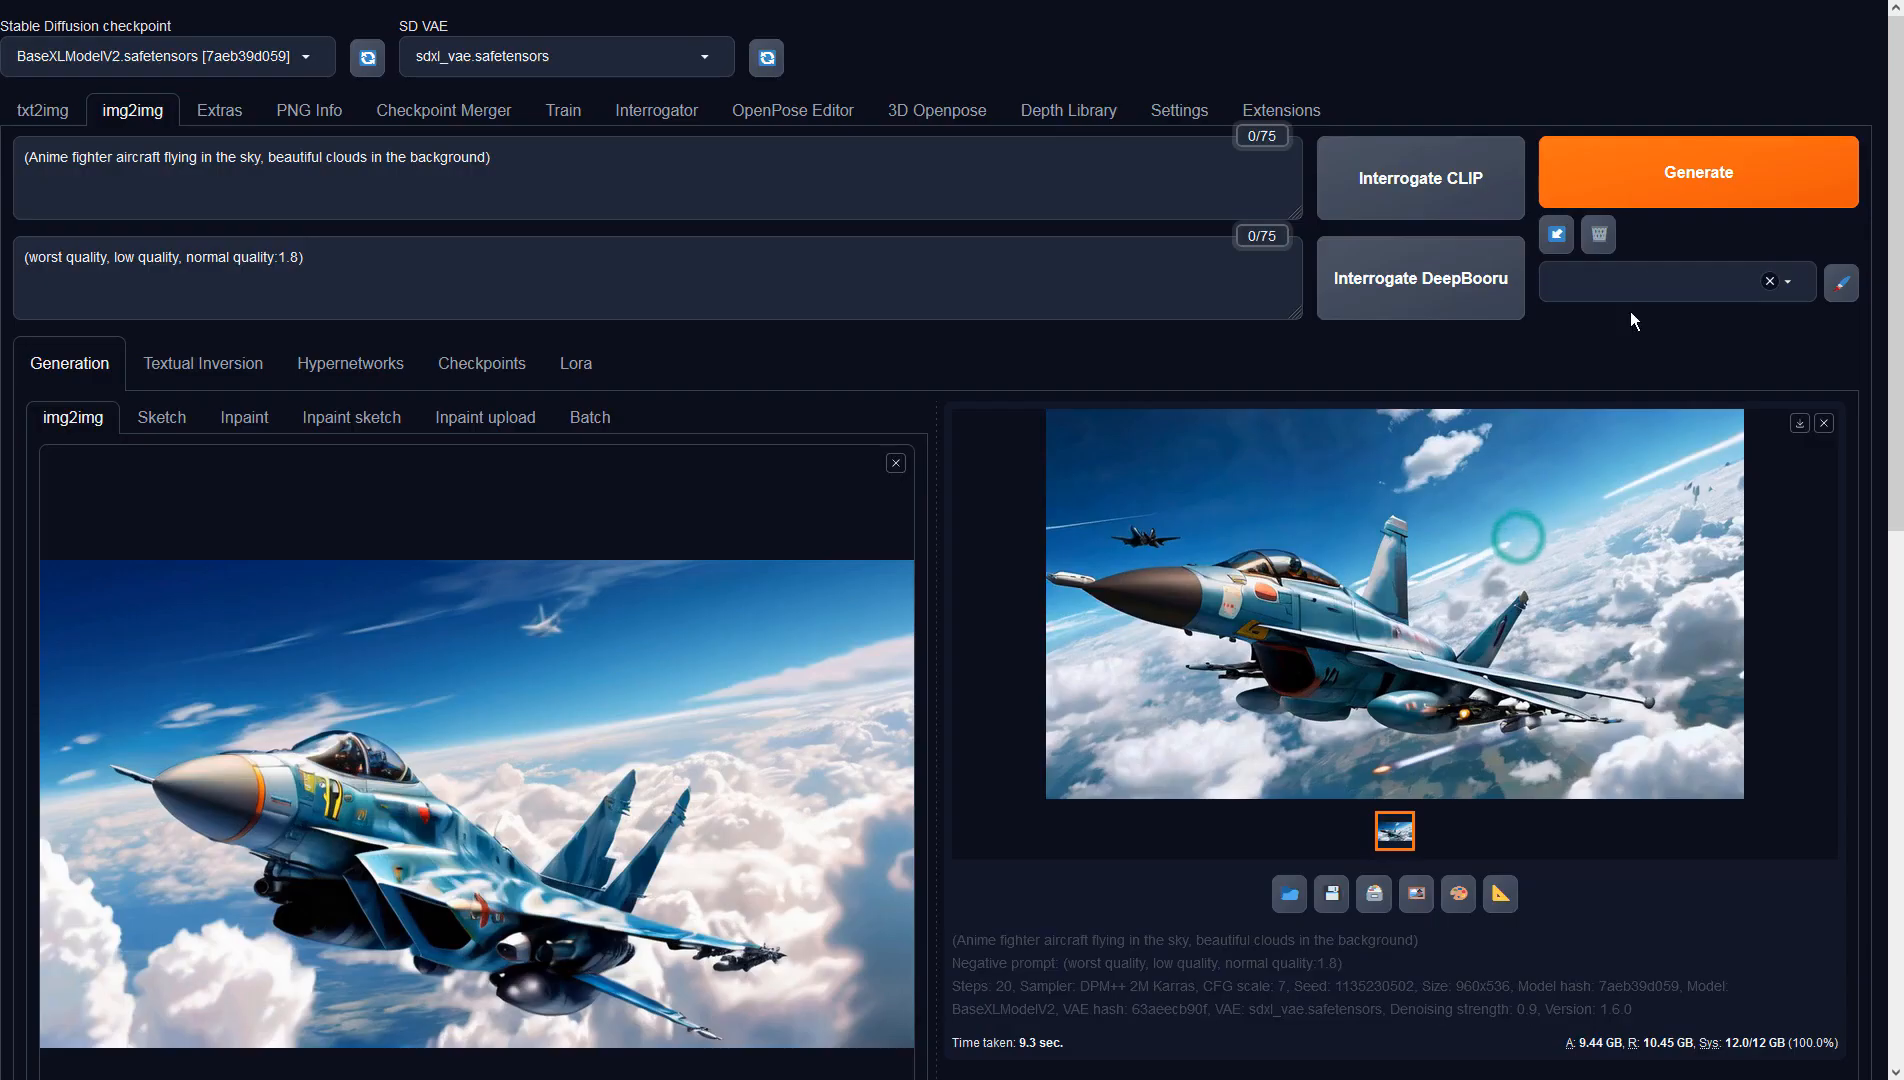
Generate another version from the same fighter source image and inspect it enlarged.
click(1648, 190)
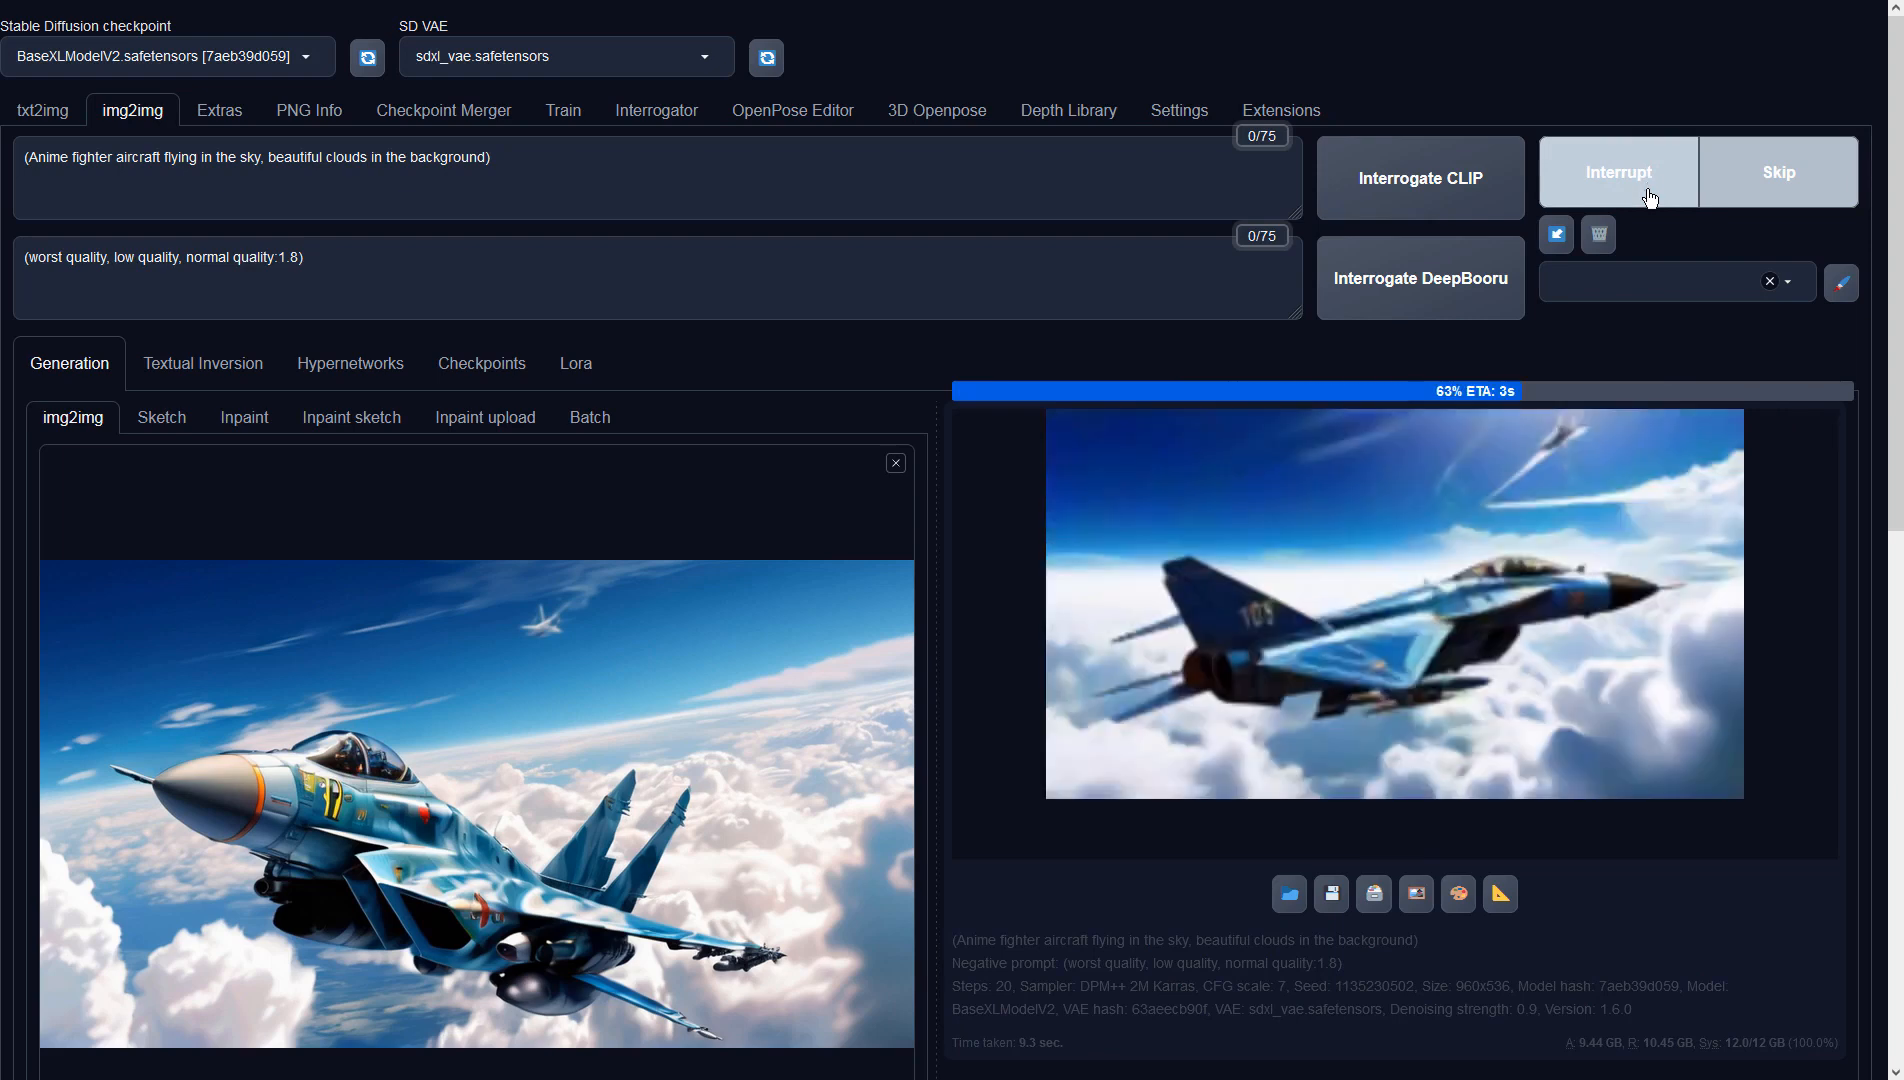
click(1624, 601)
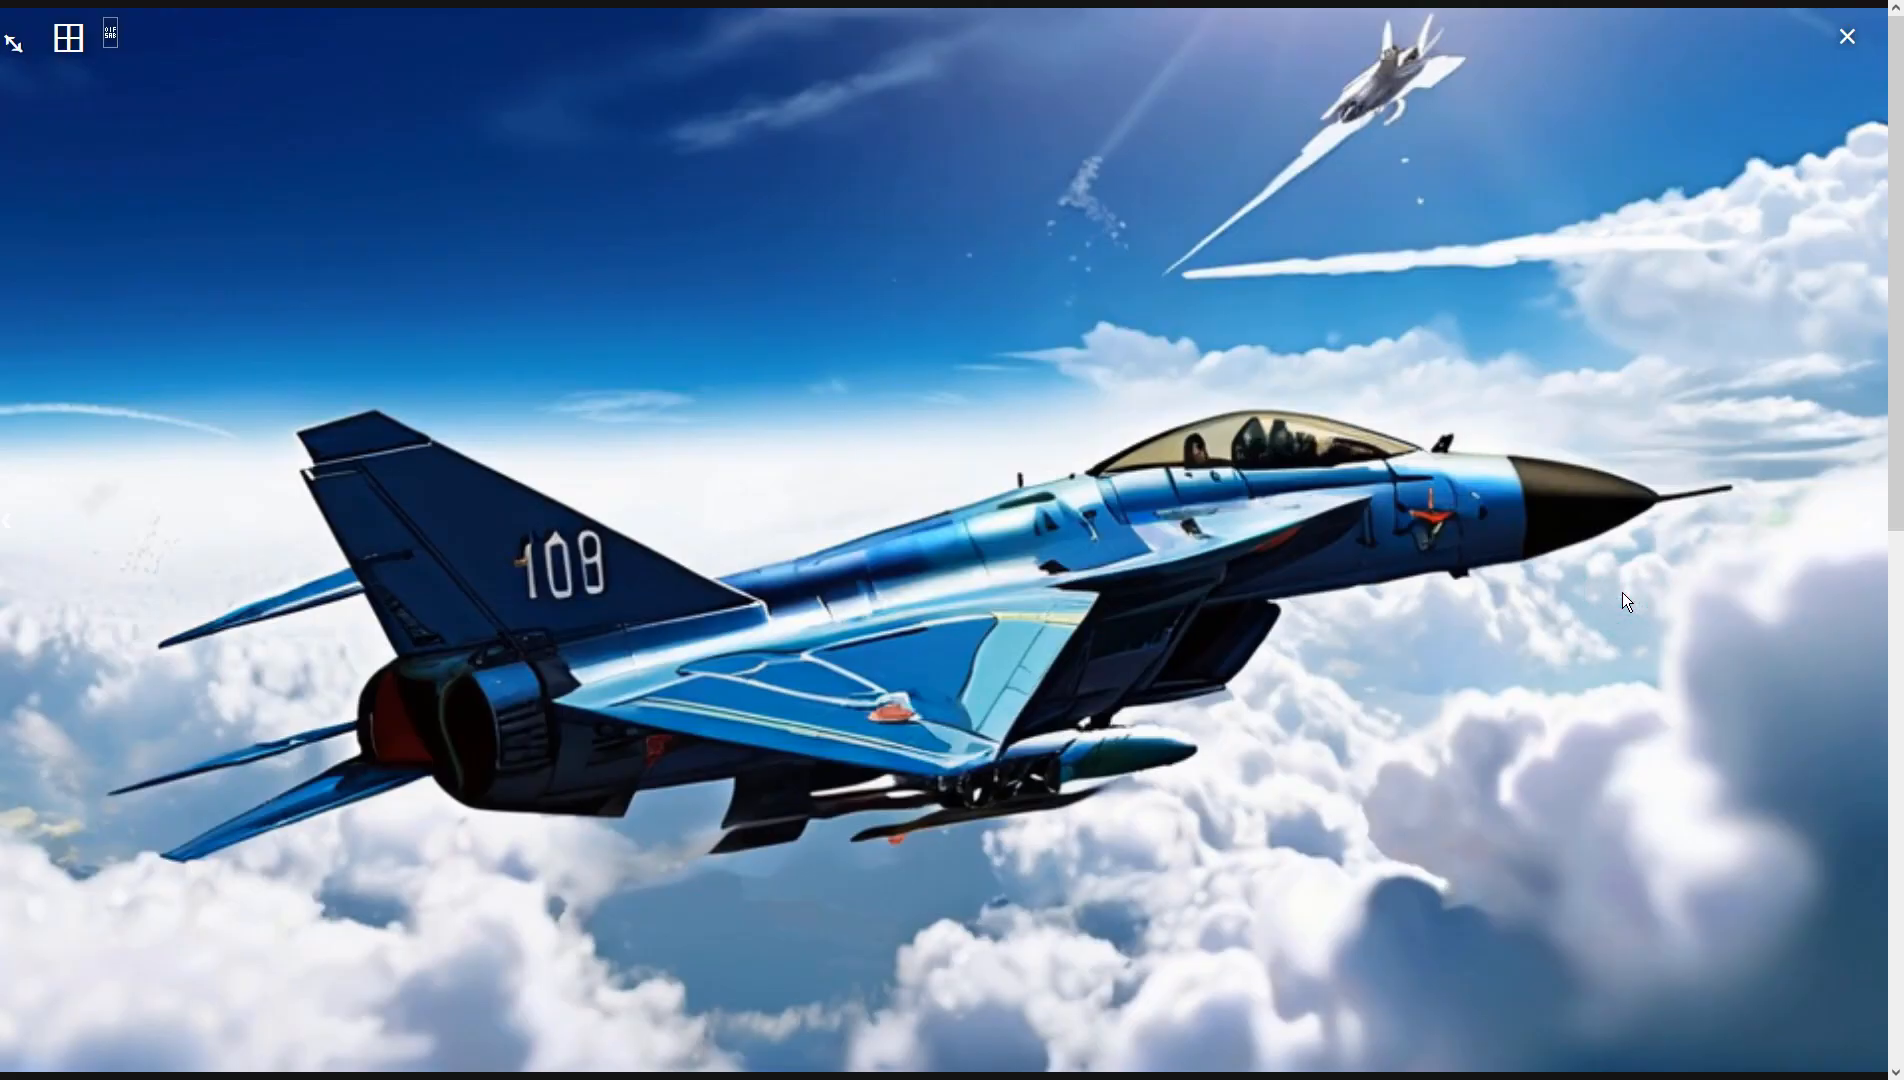
click(1622, 595)
Change the img2img sampling method to Euler a and set the output height to 540.
scroll(823, 674, down, 4)
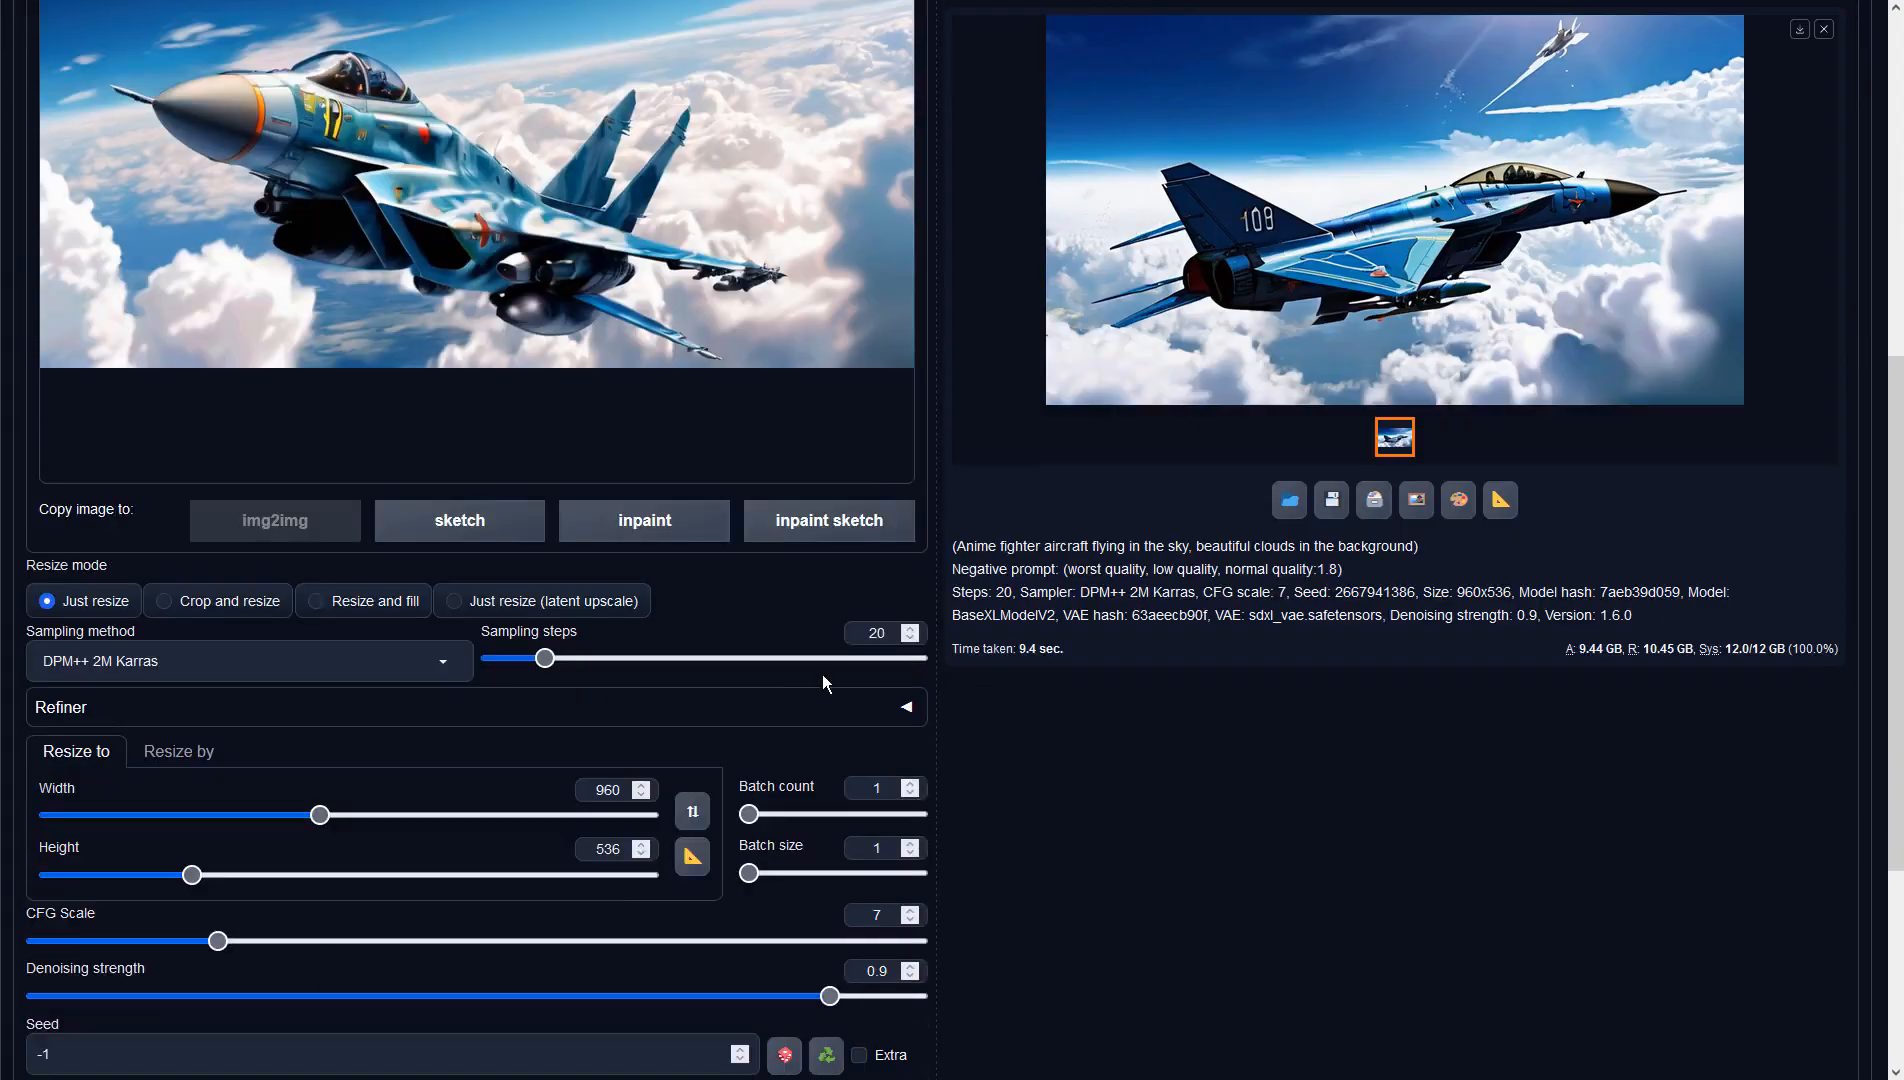
click(317, 656)
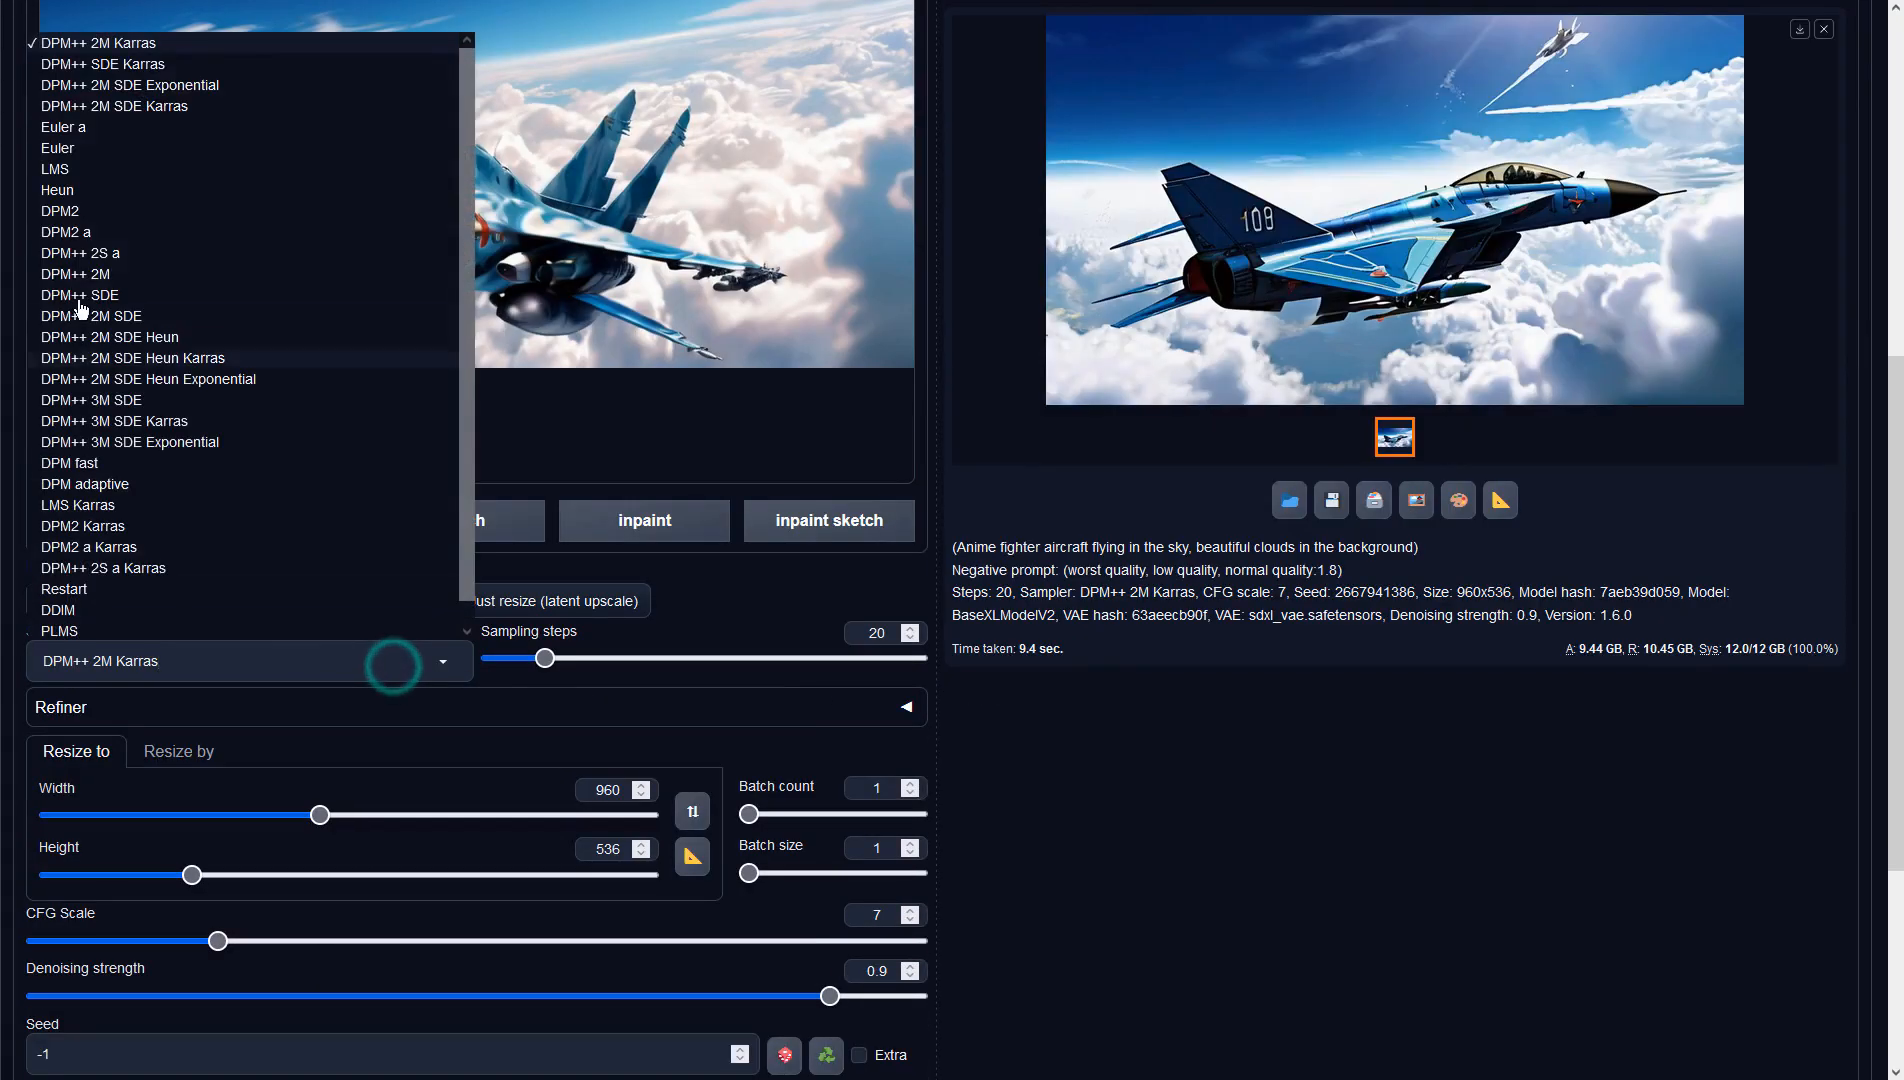
click(80, 132)
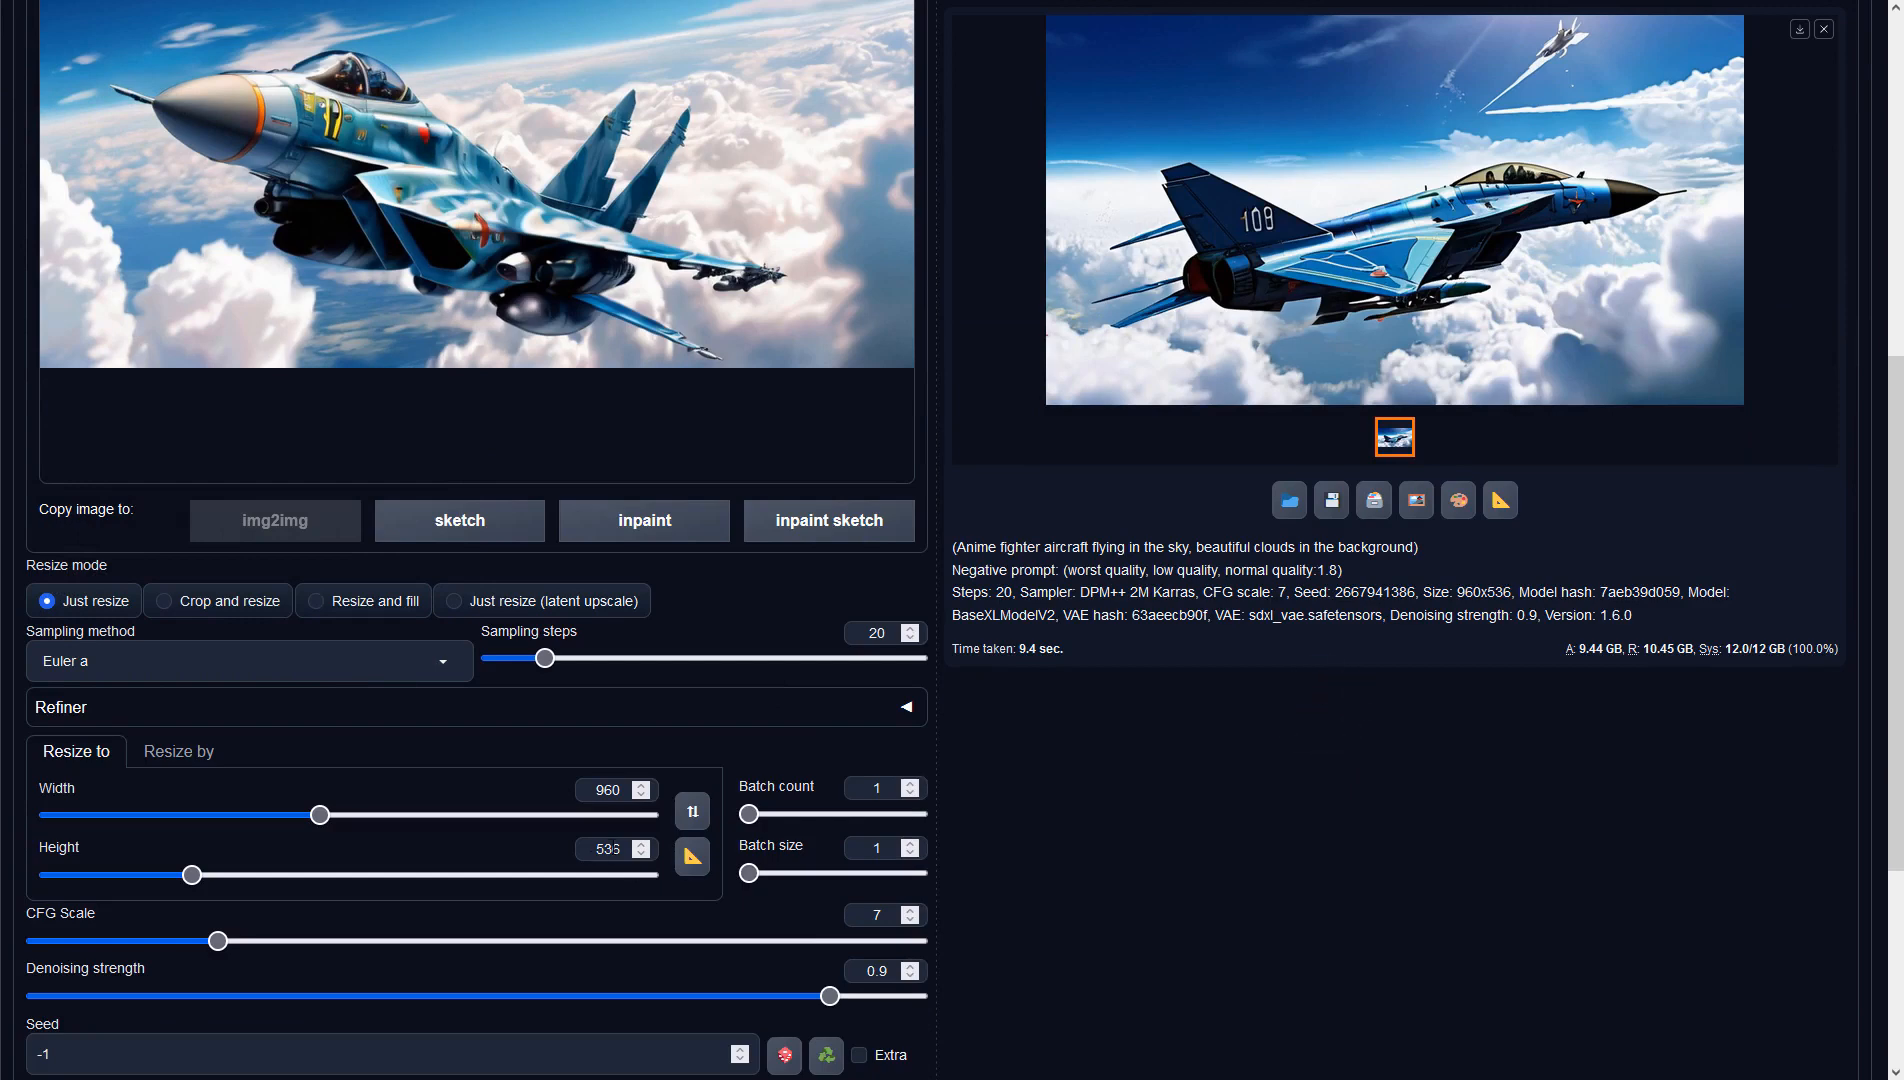
double_click(616, 849)
text(540)
click(1409, 574)
Generate the img2img image with the Euler a sampler and view it enlarged.
scroll(1420, 590, up, 2)
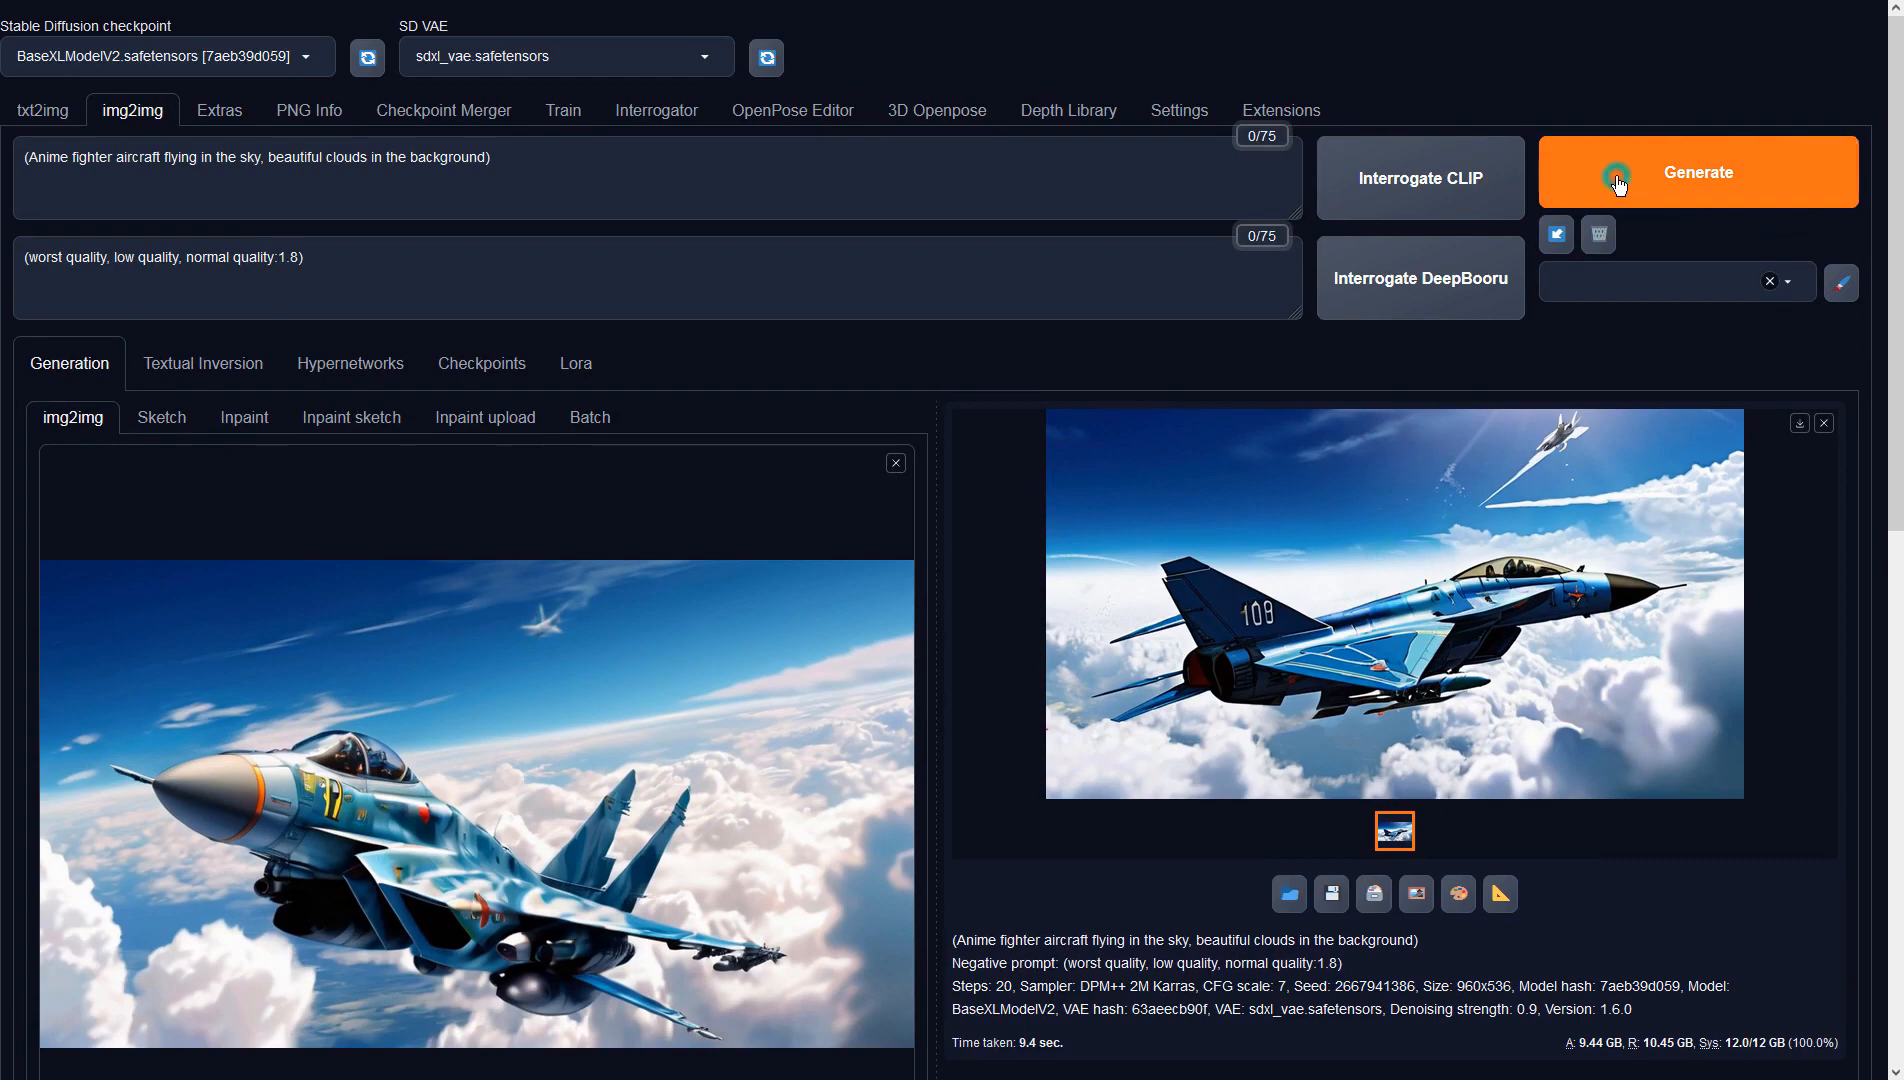
click(1601, 205)
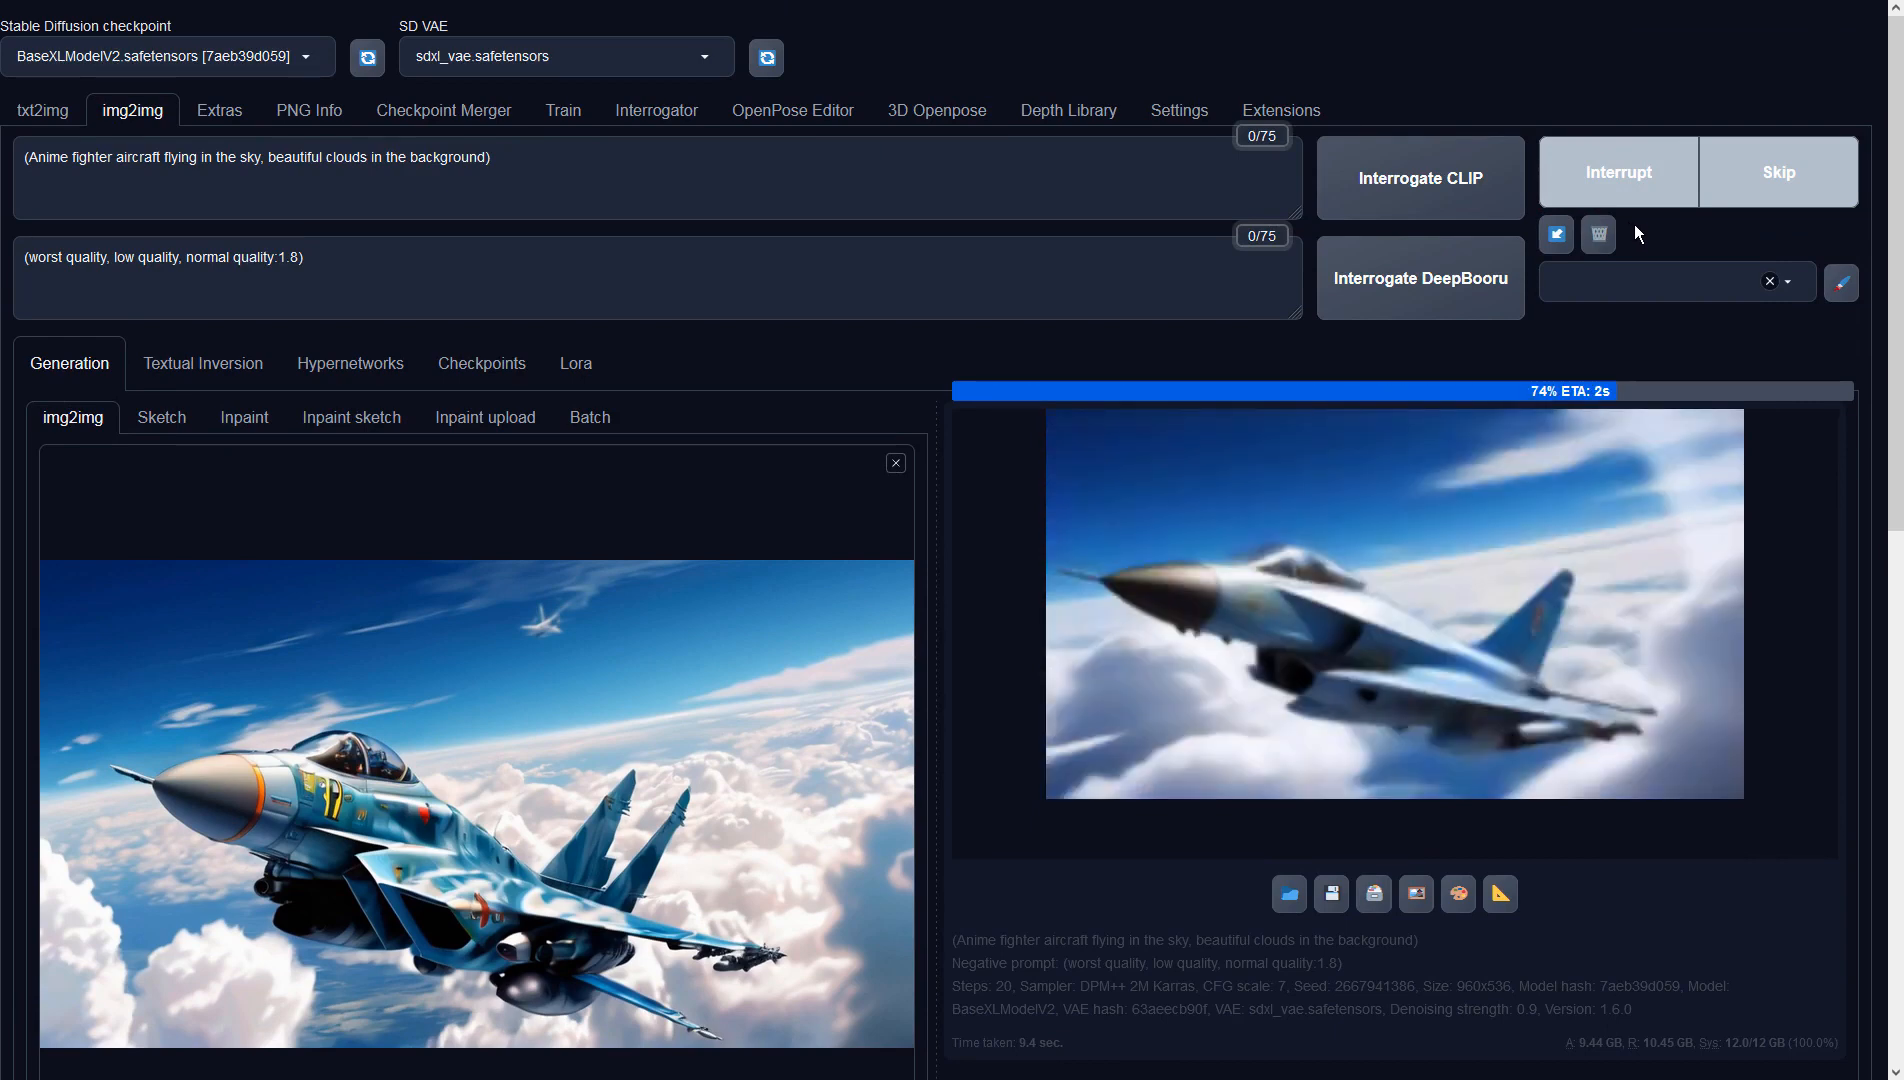
click(1605, 482)
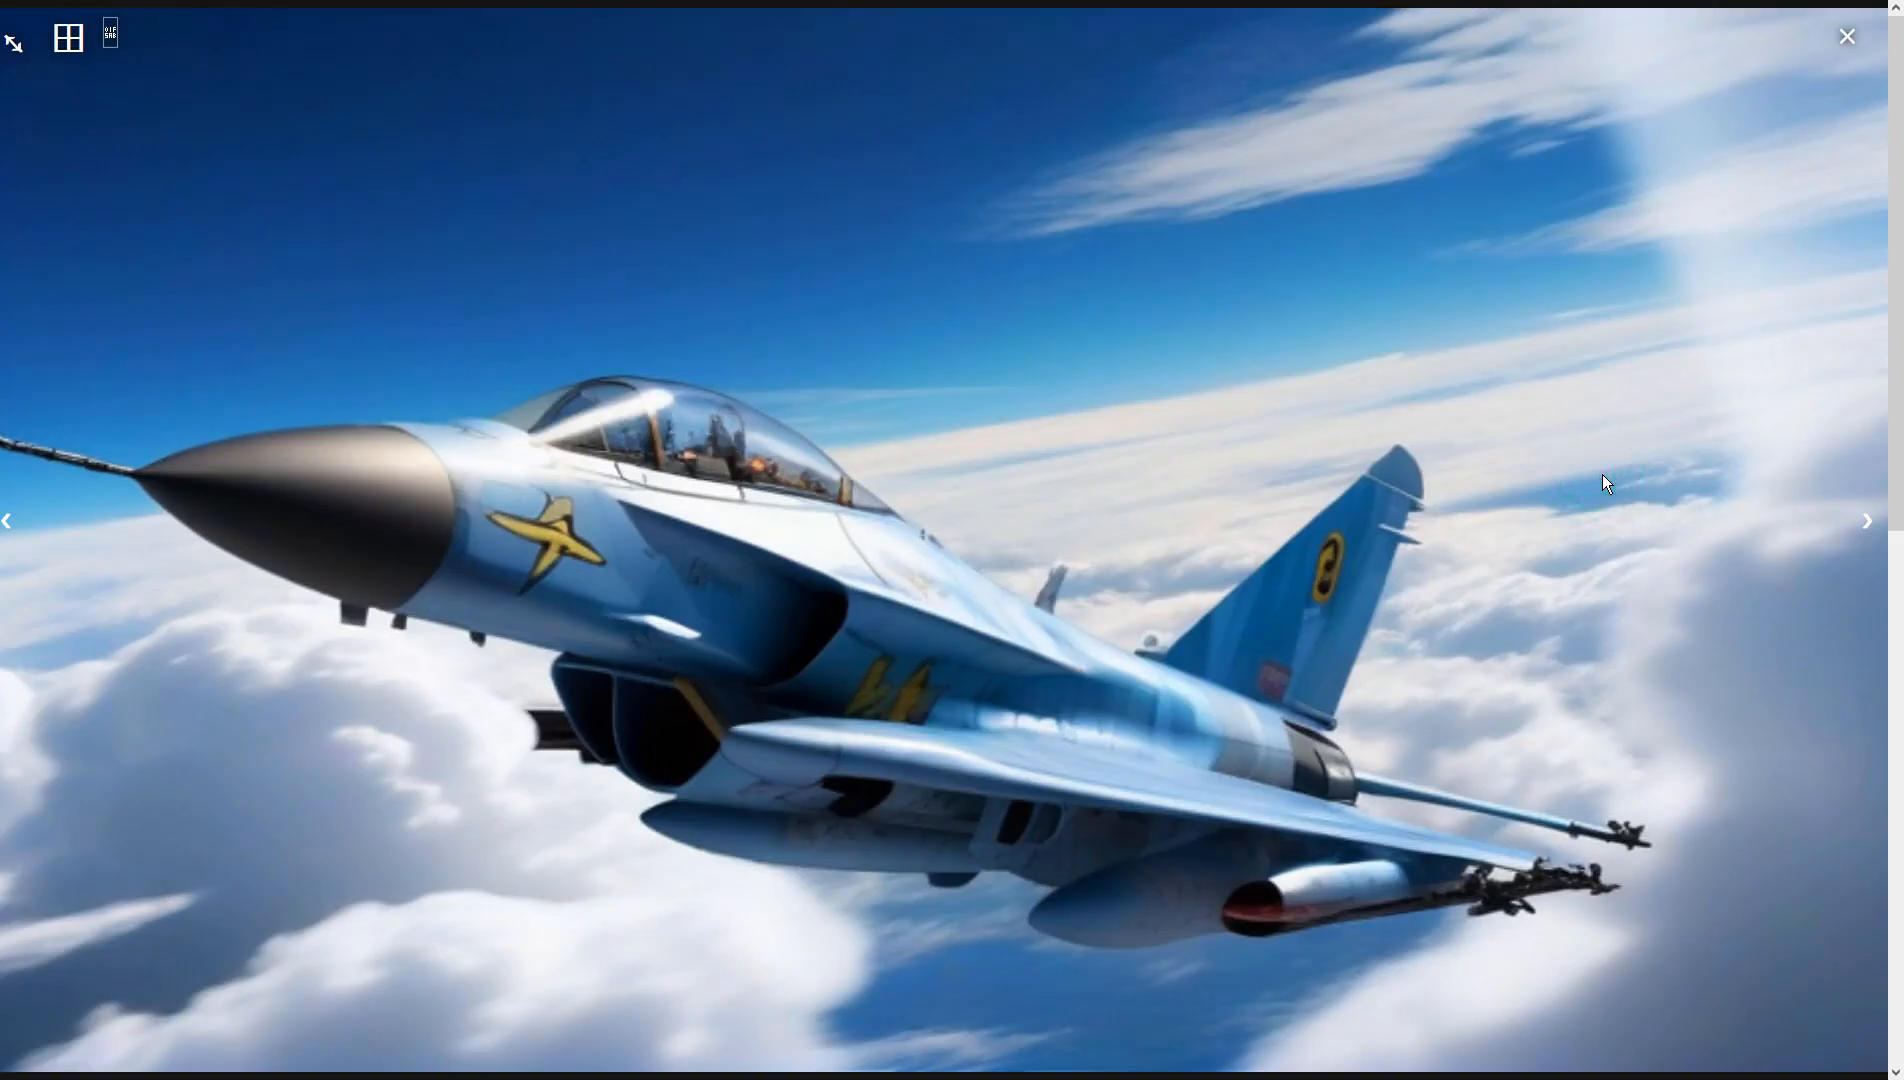
click(1602, 475)
Raise the img2img batch count to 4 and generate the batch of fighter images.
scroll(613, 666, down, 7)
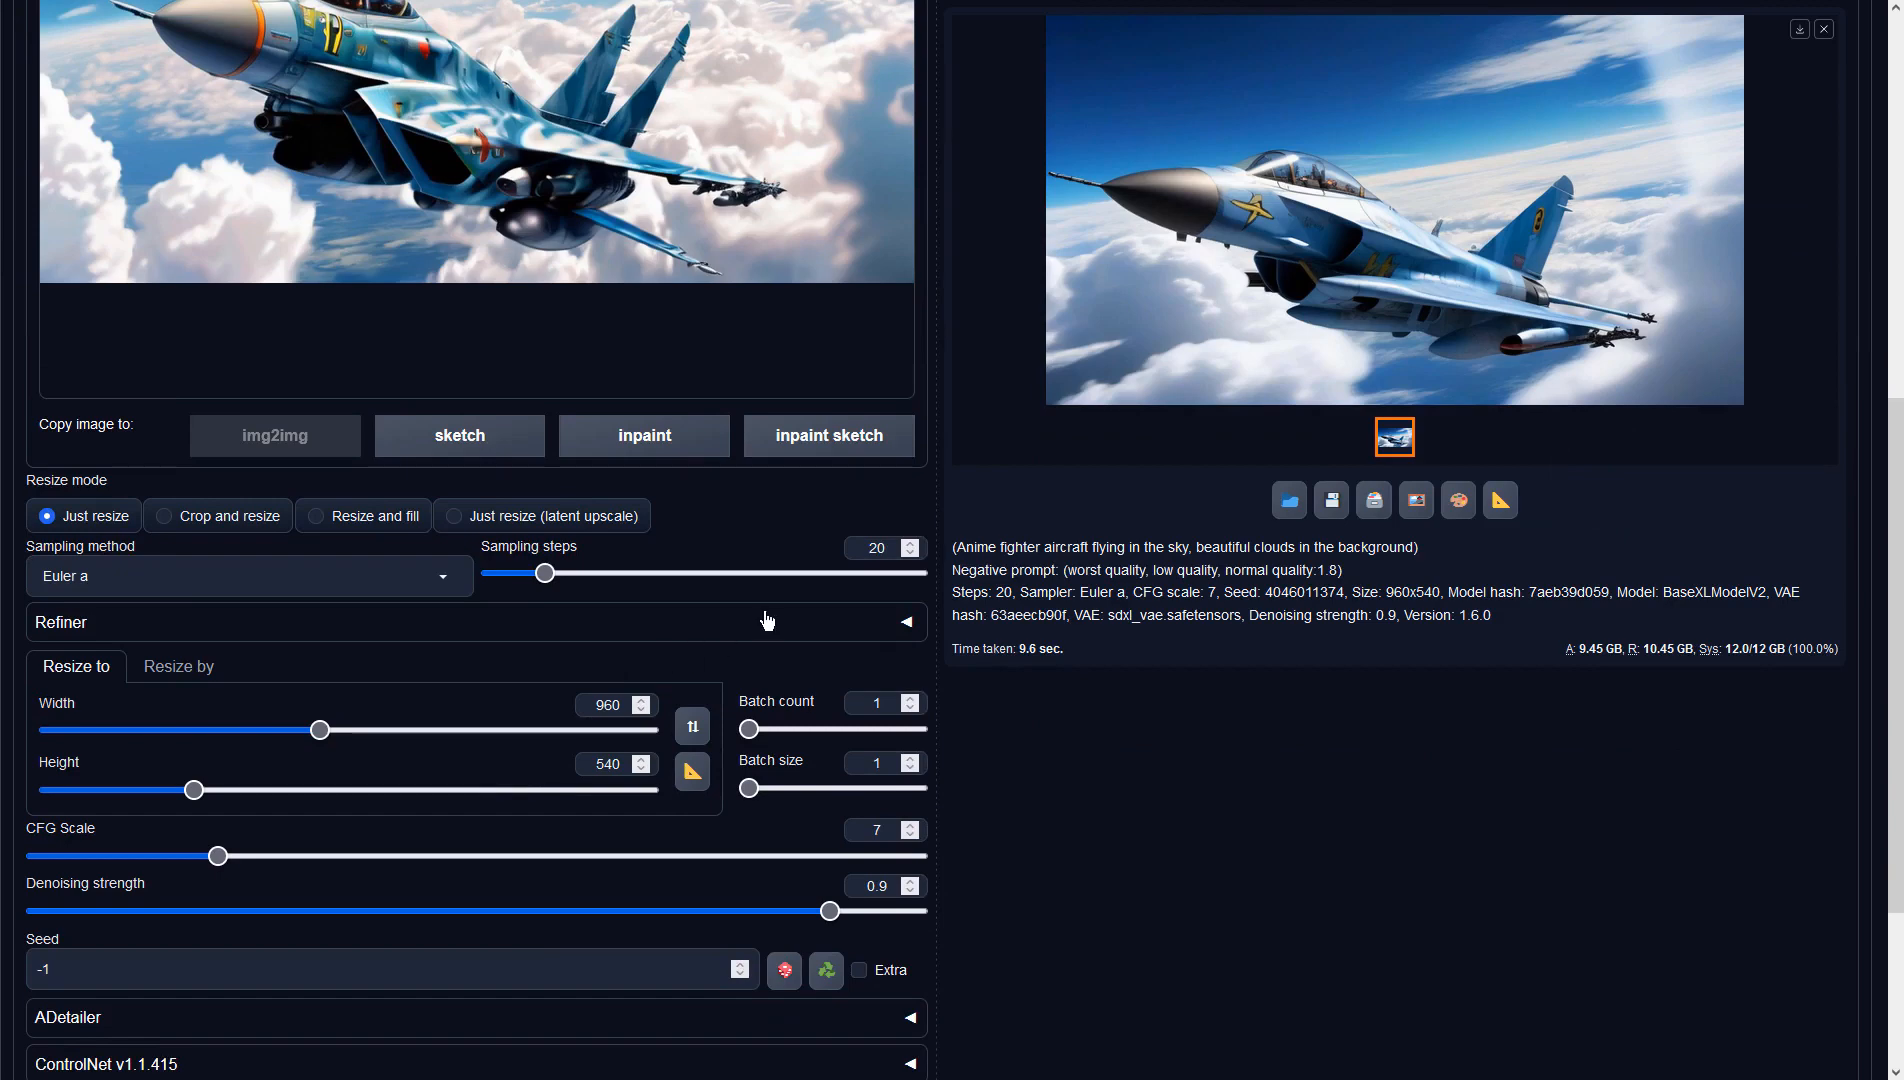
drag(749, 729, 866, 727)
click(1276, 592)
scroll(1287, 591, up, 3)
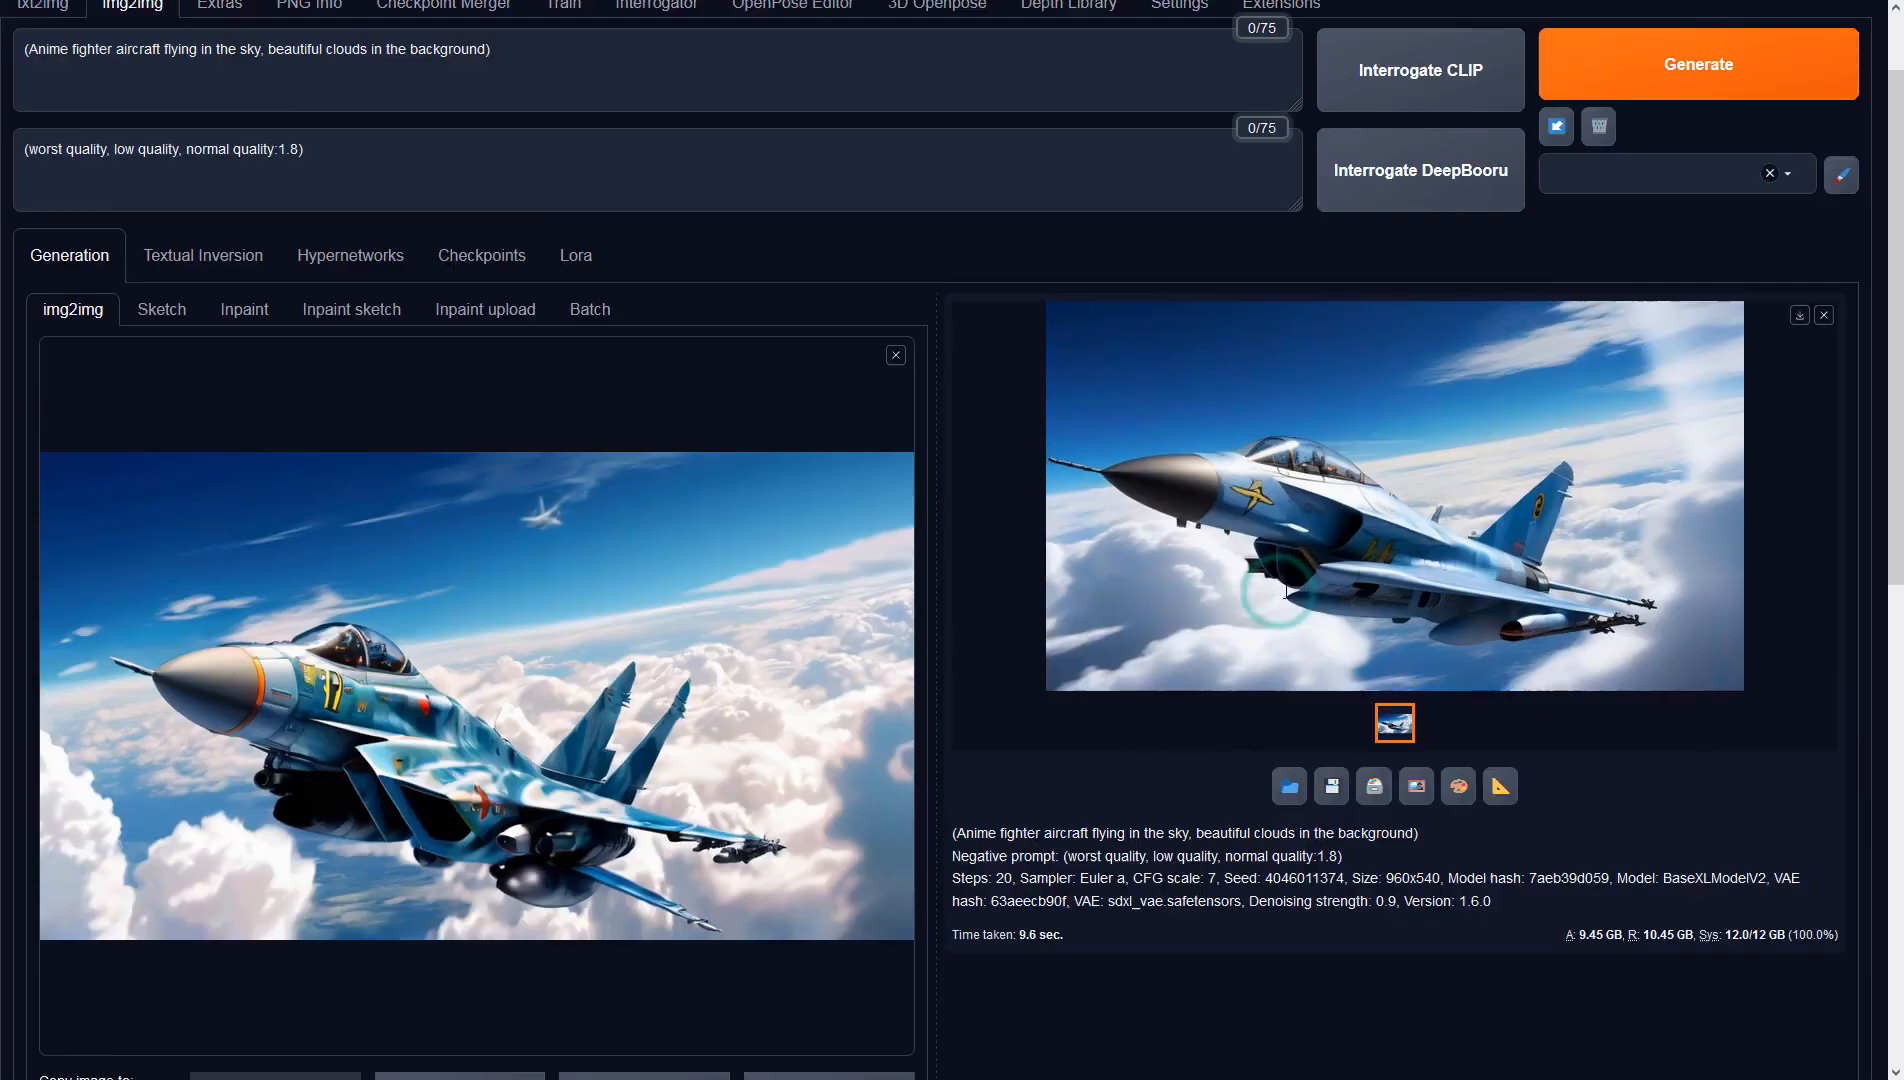
scroll(1286, 592, up, 1)
click(1590, 150)
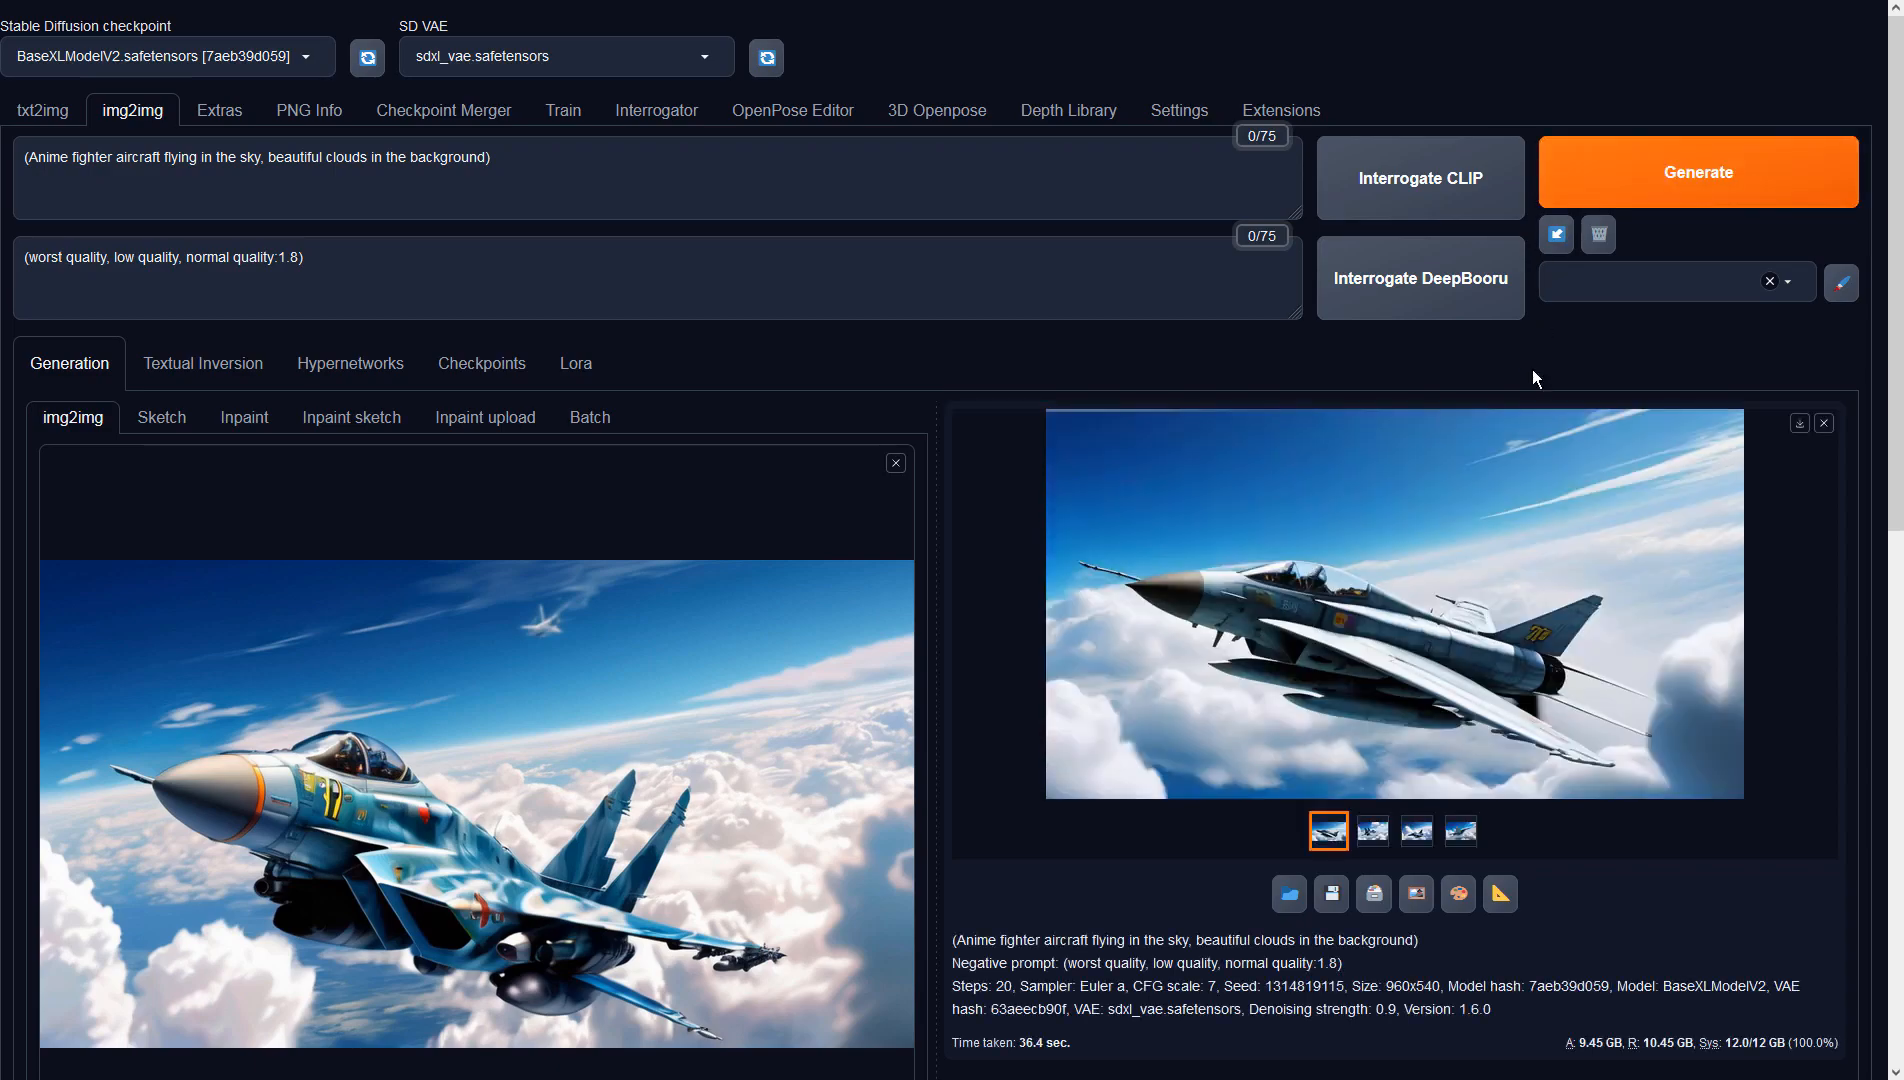
View the four fighter images of the generated batch enlarged, one after another.
click(1522, 485)
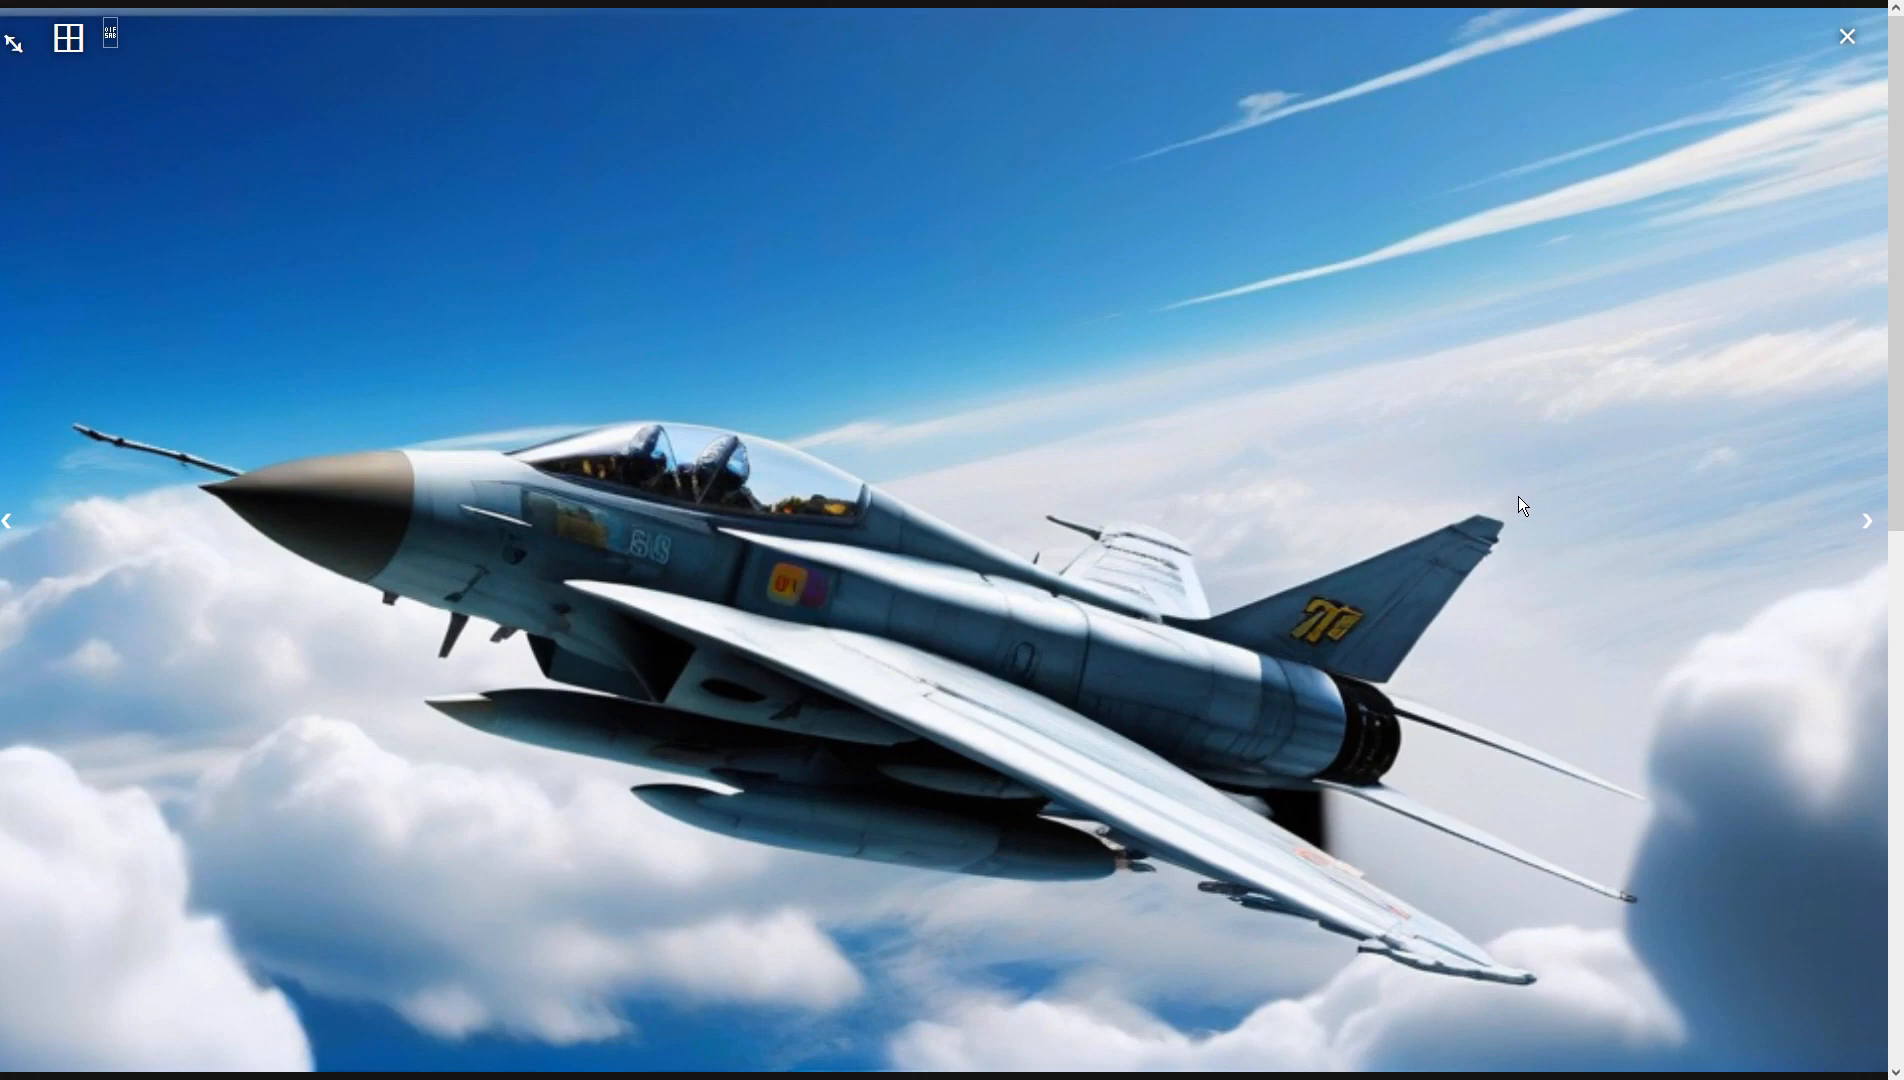
click(1866, 522)
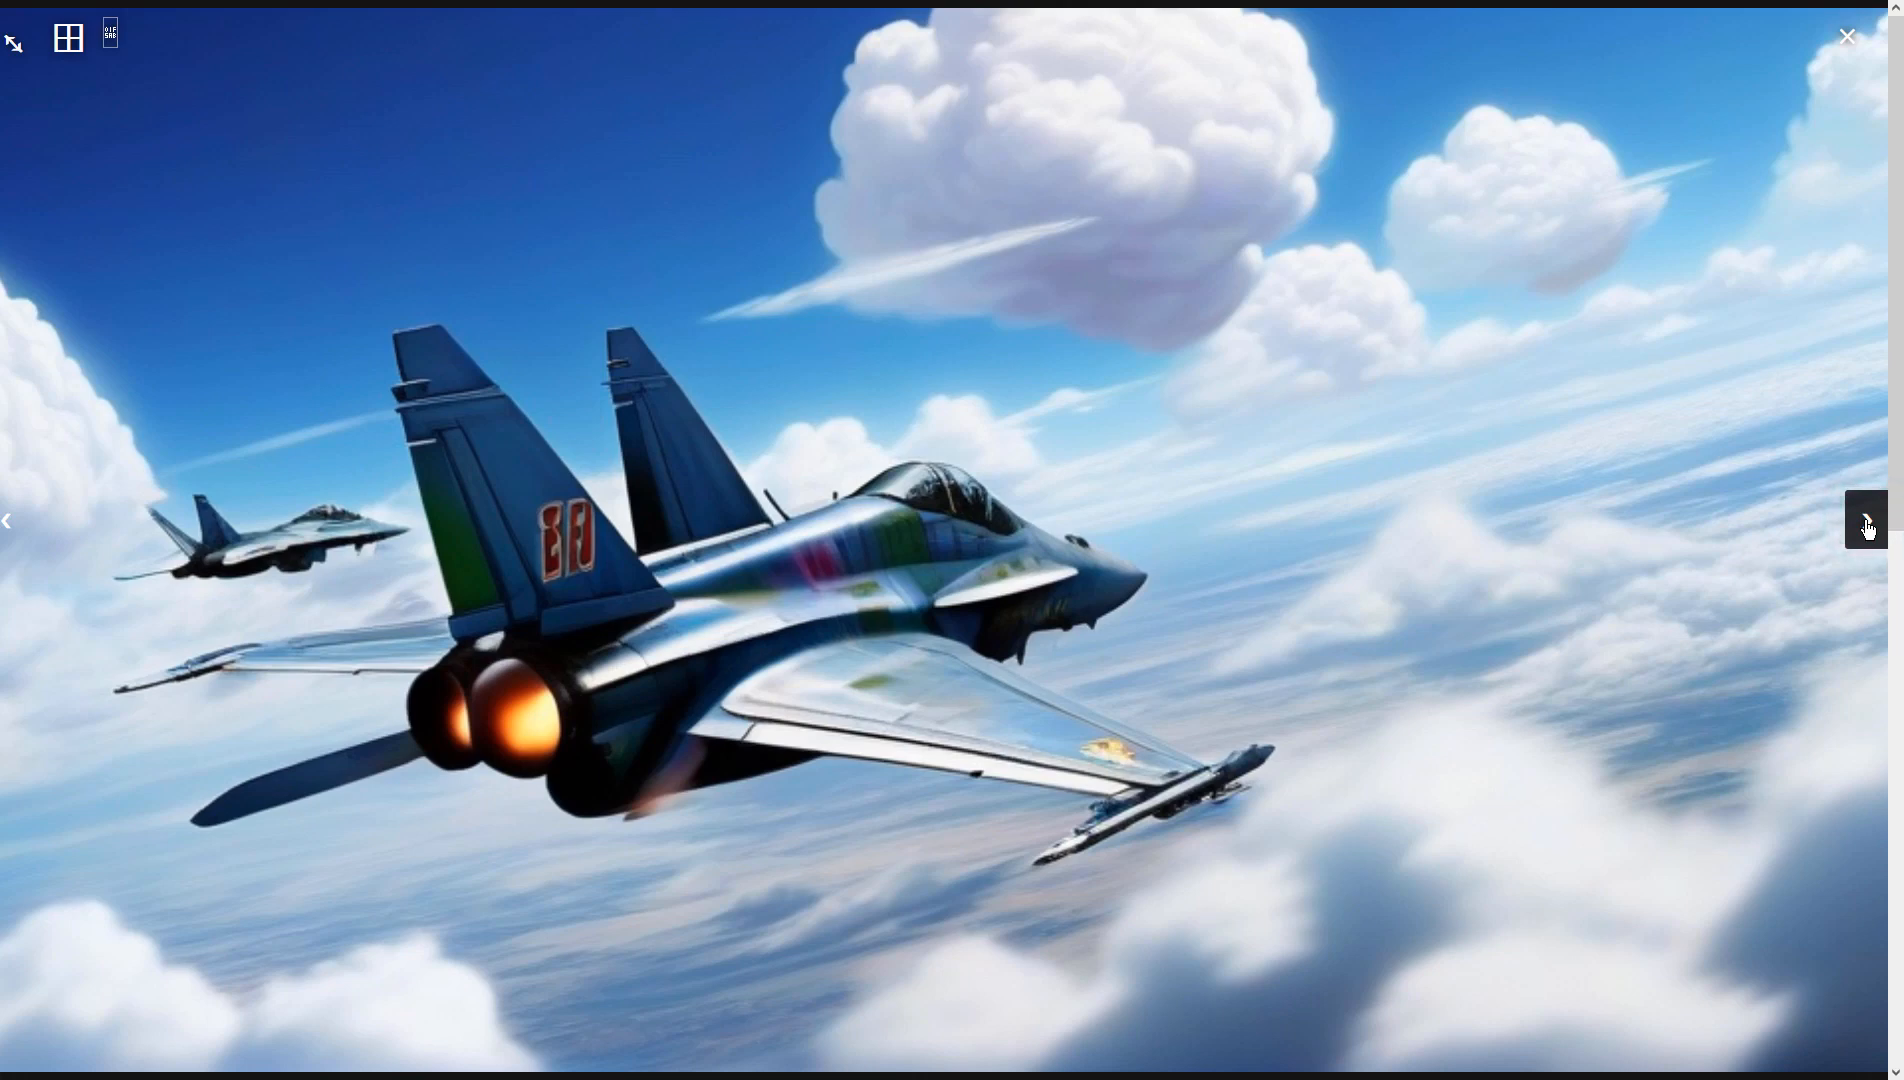
click(1866, 522)
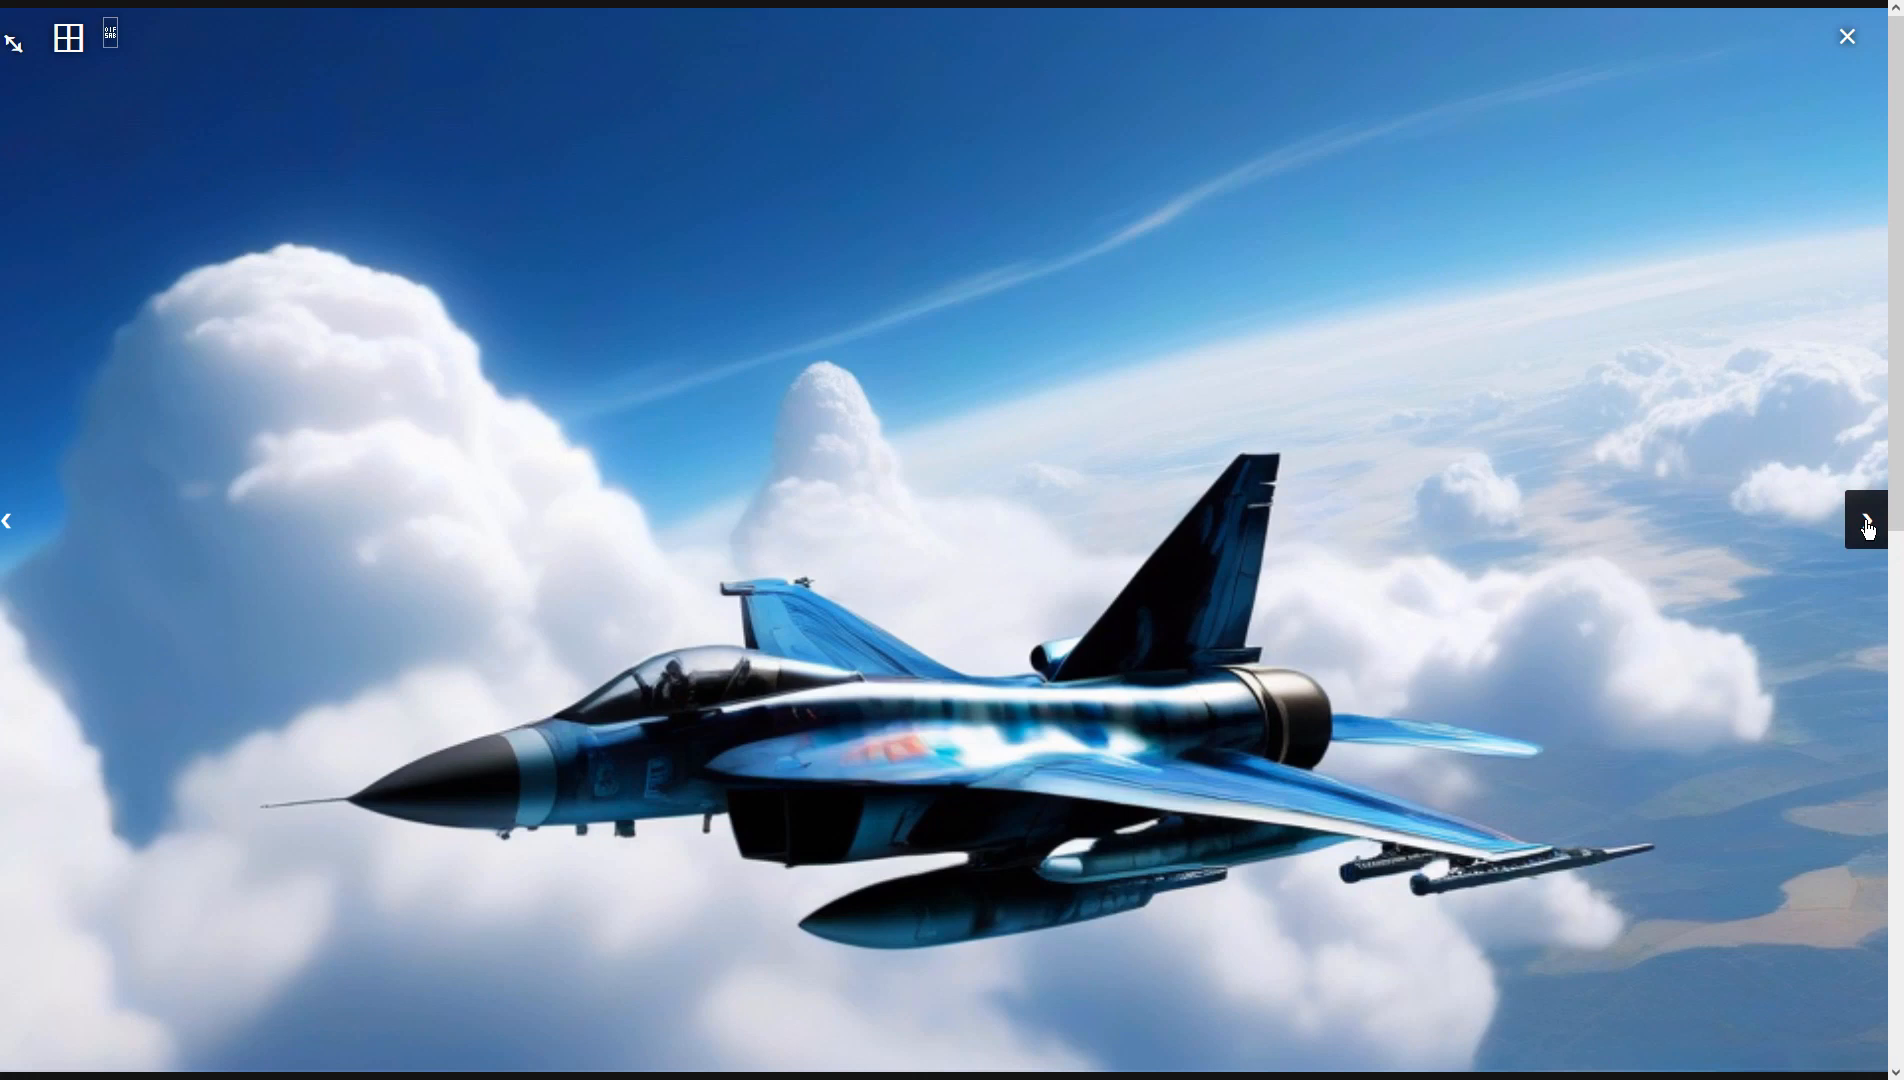
click(1866, 522)
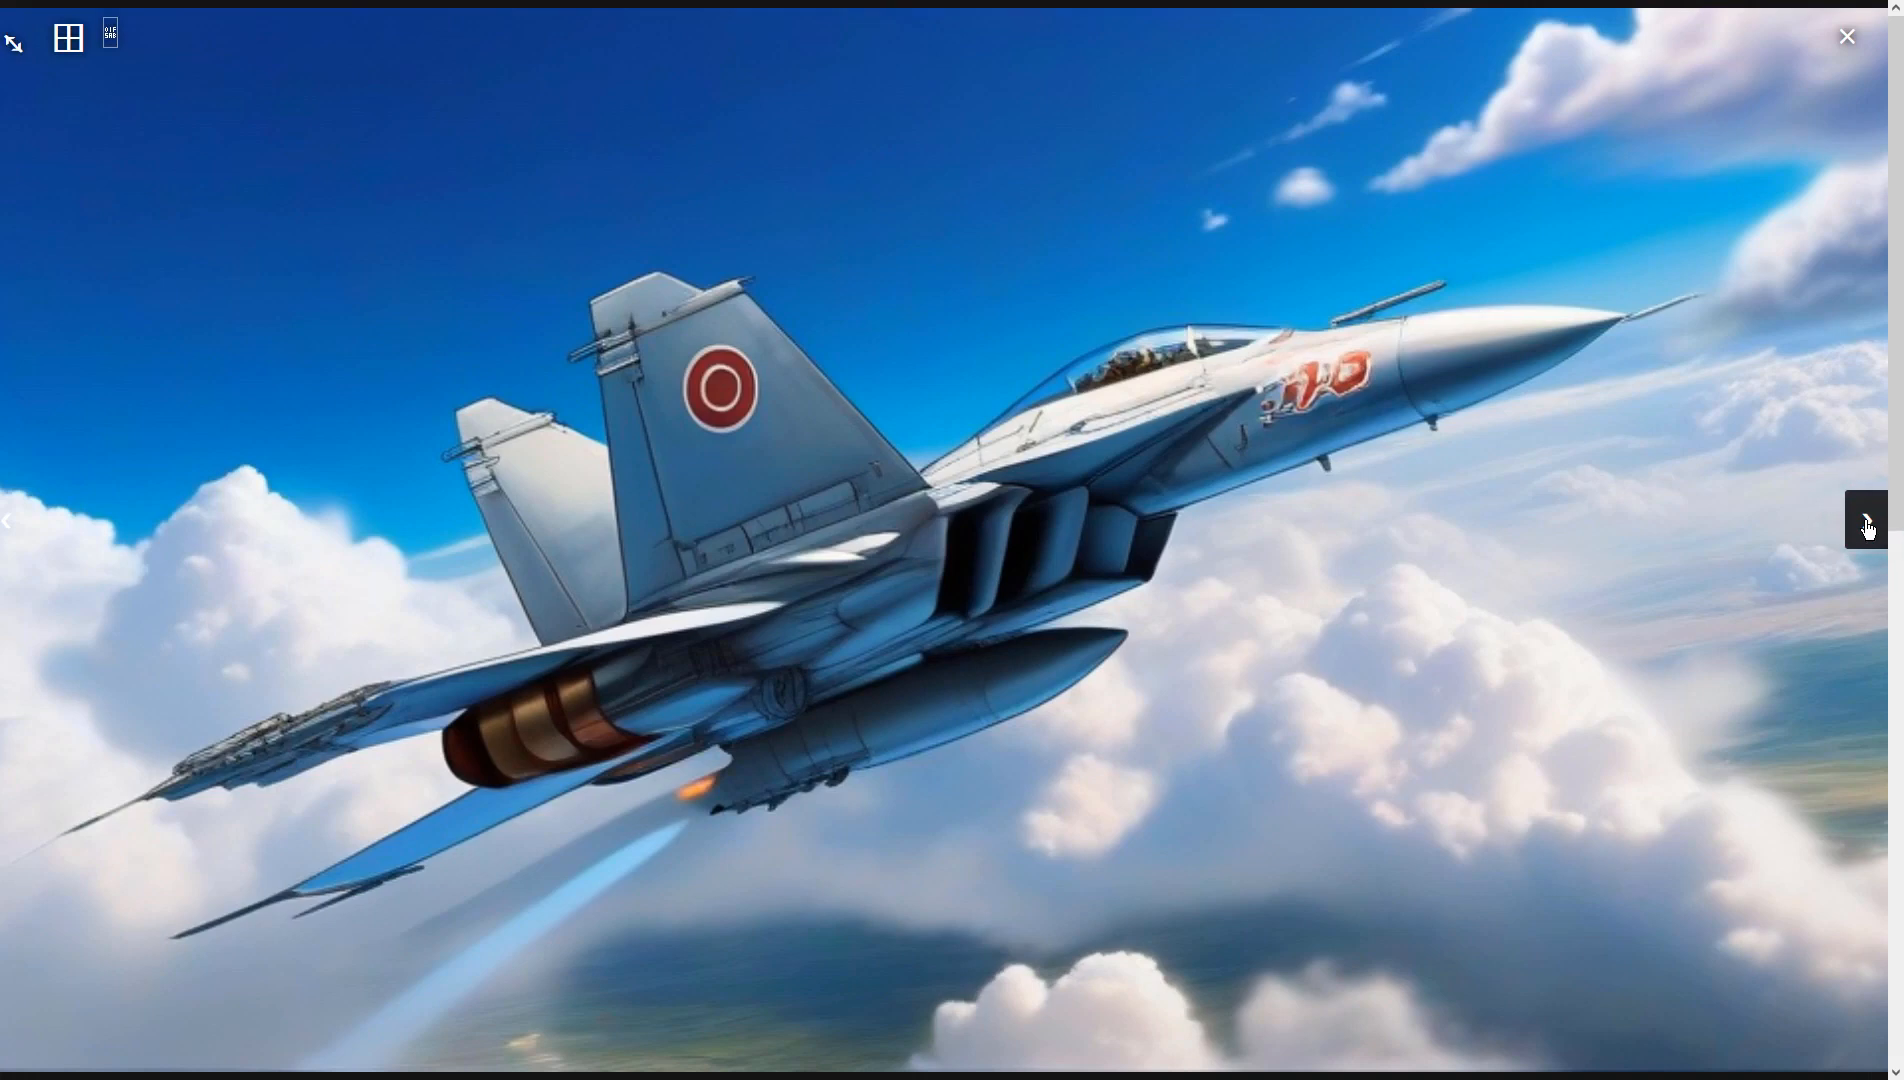